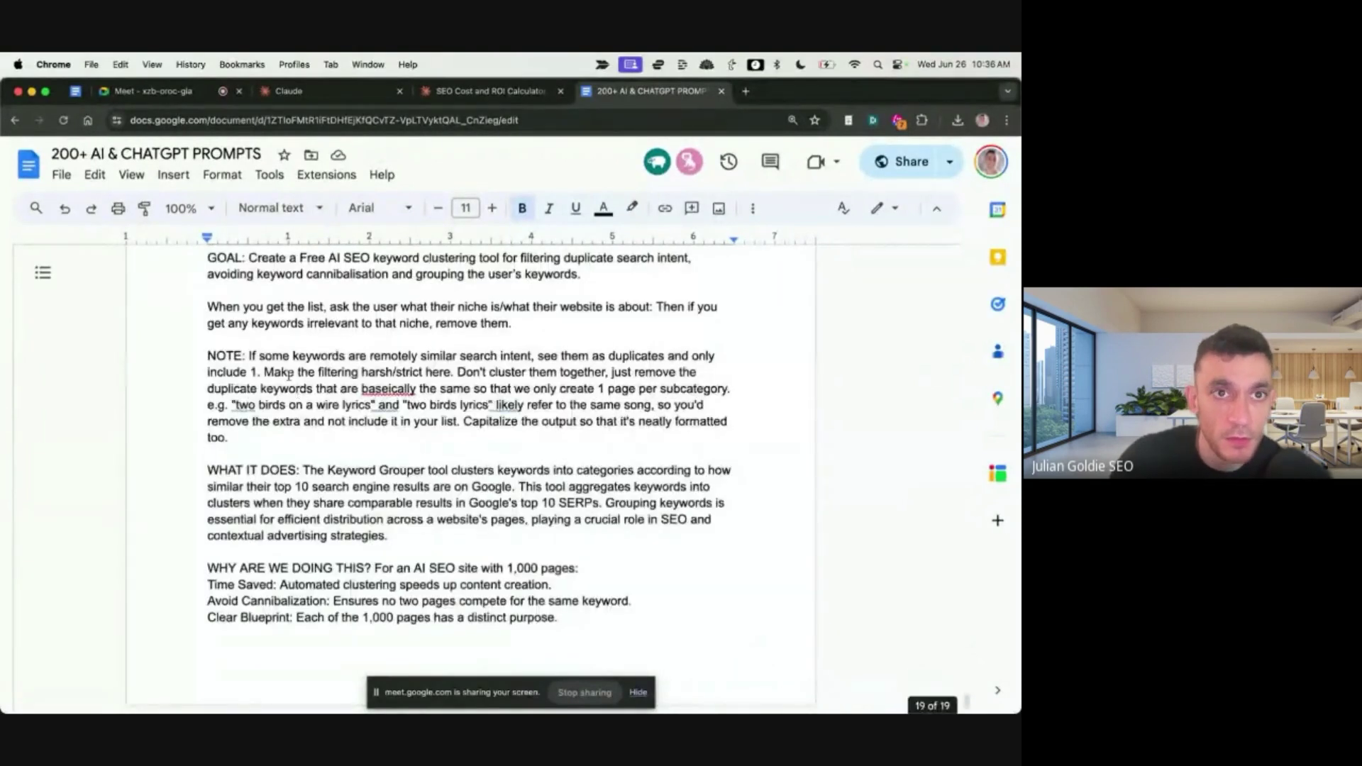
Step: Switch to the Content Creator project in Claude and check how much of its project knowledge size is used
left_click(291, 90)
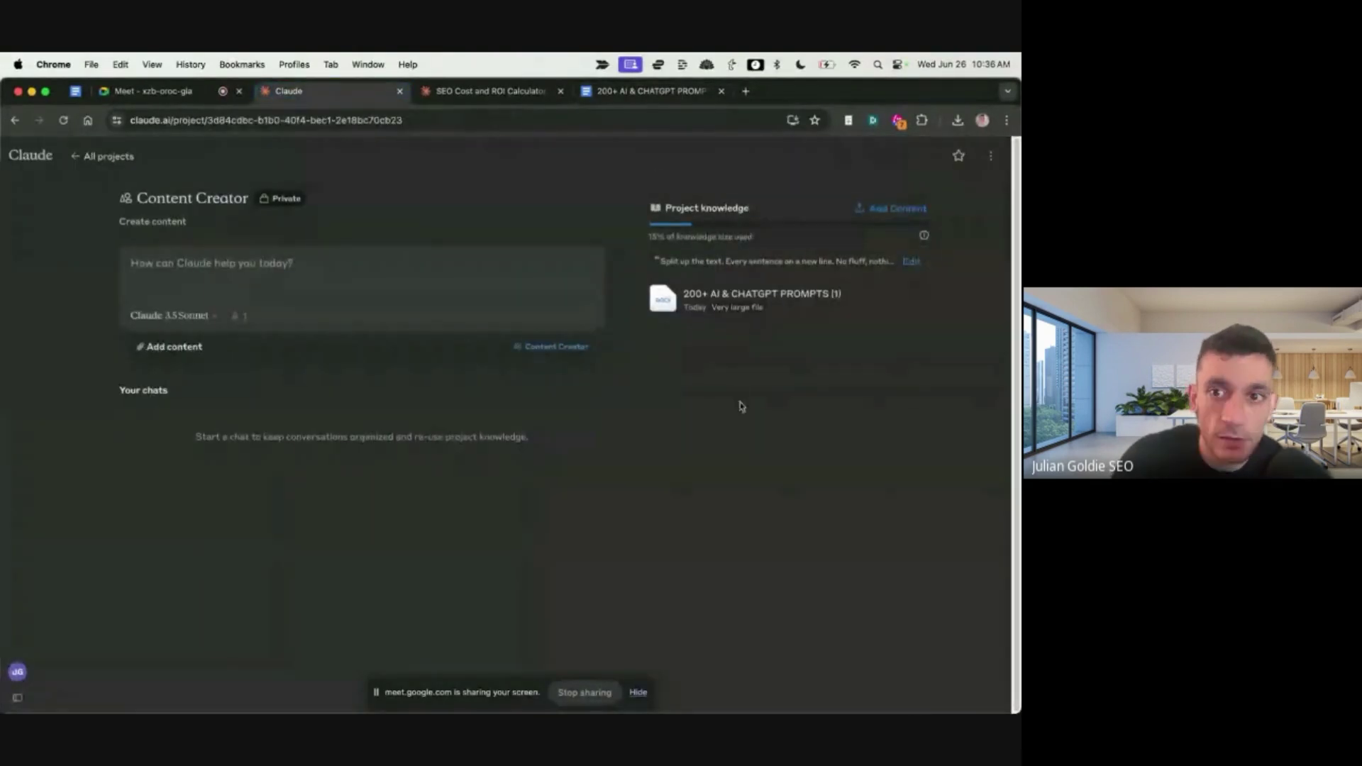
left_click_drag(645, 235, 767, 245)
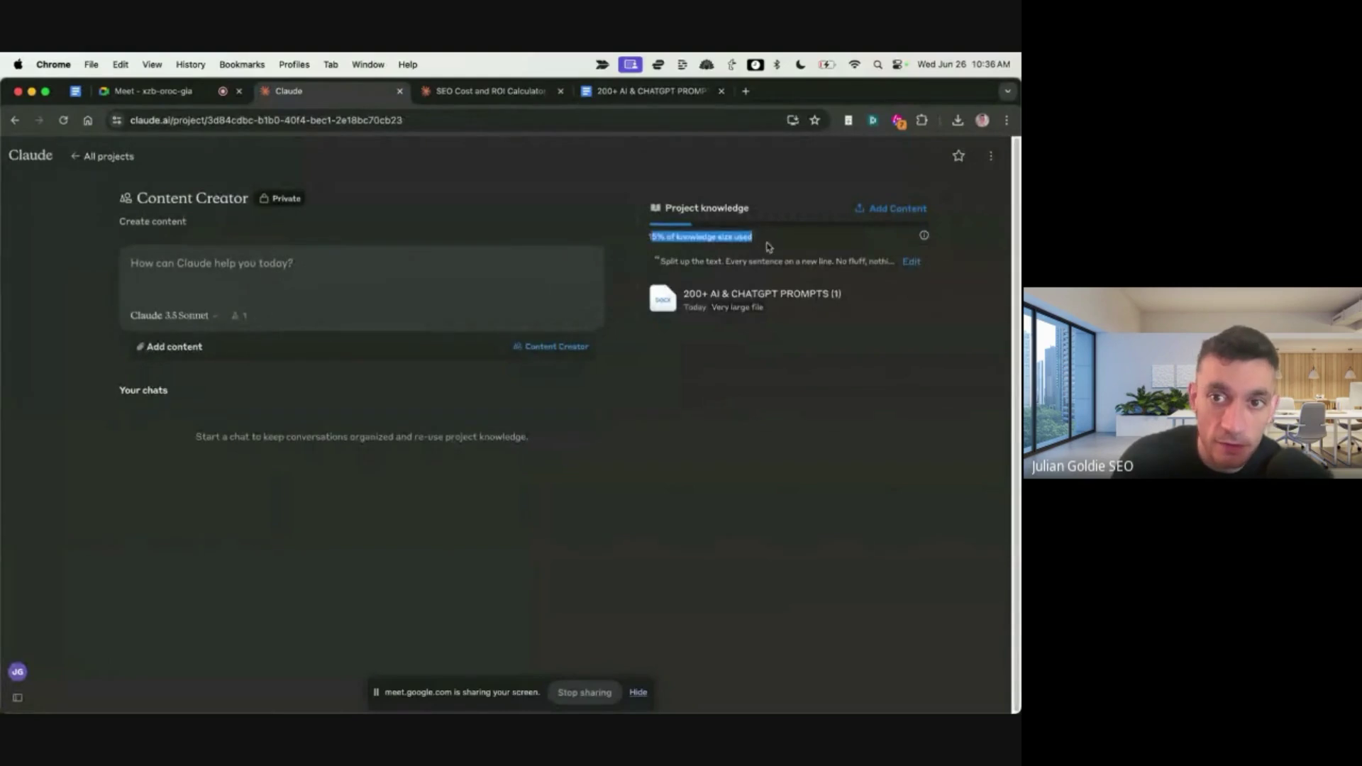
left_click(687, 493)
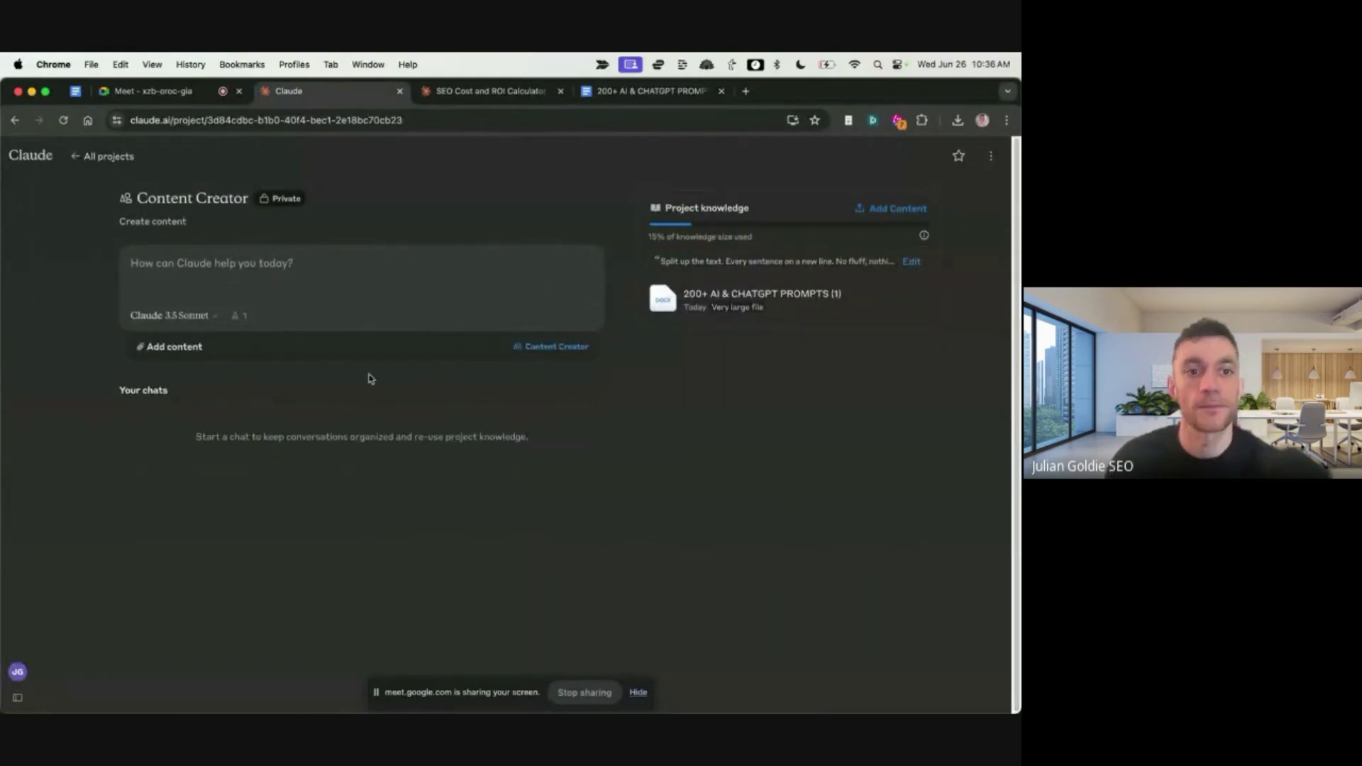
mouse_move(54, 160)
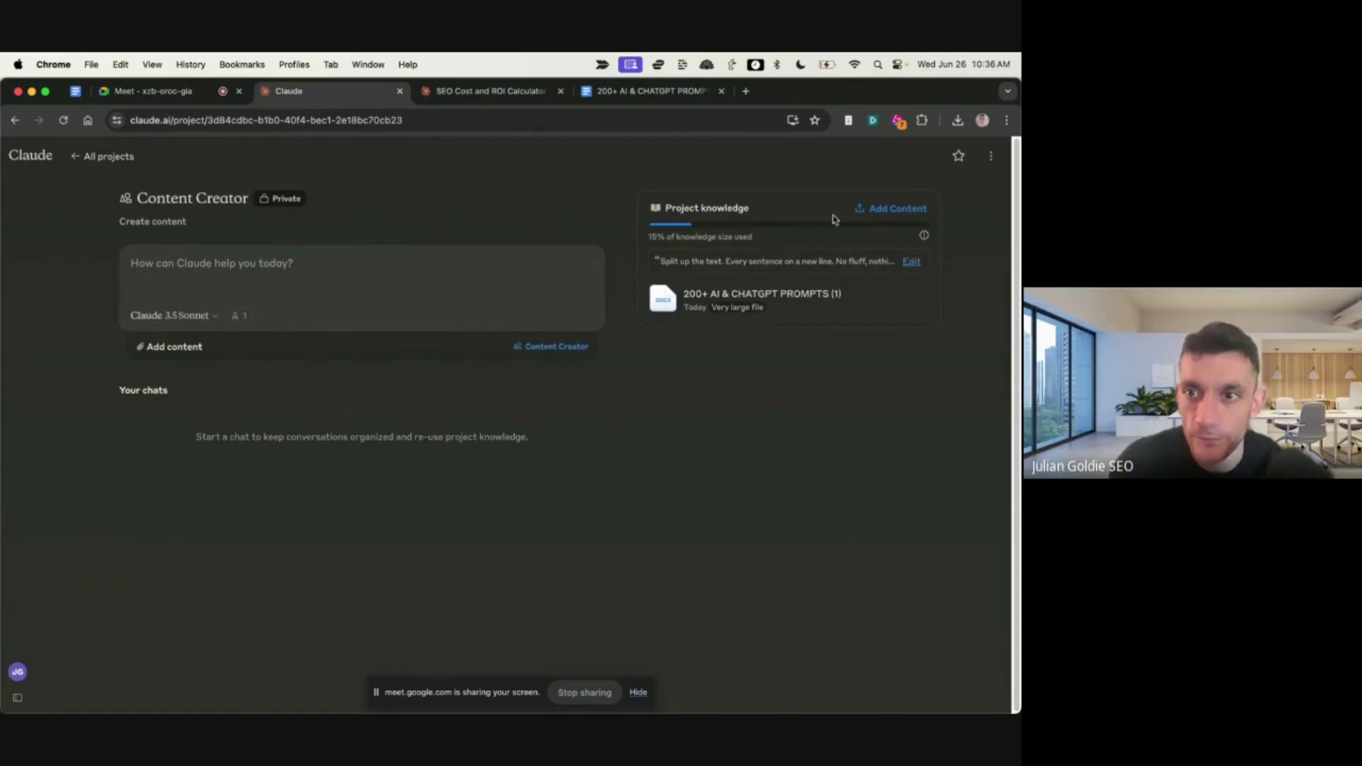
Step: Draft a chat prompt in the Content Creator project beginning "Create an article for my keyword SEO age"
left_click(263, 264)
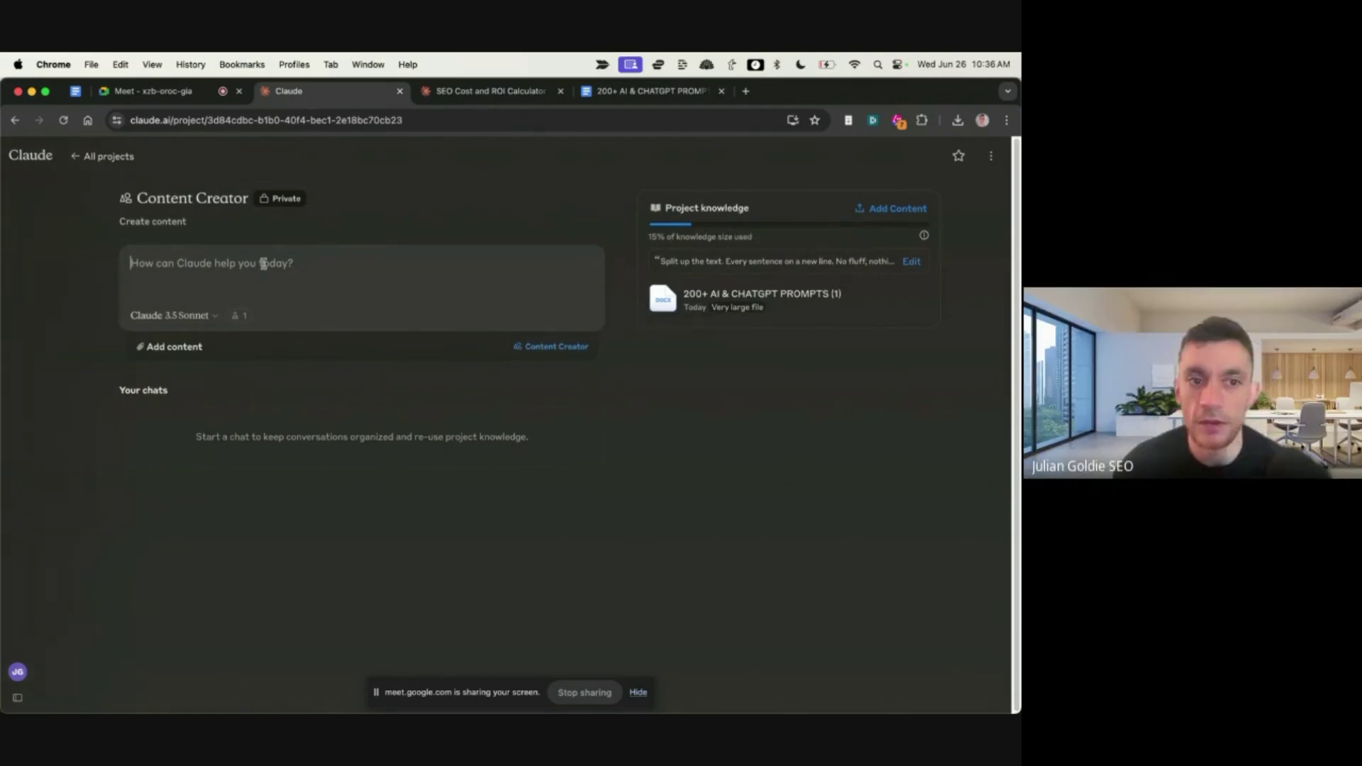
type("testing")
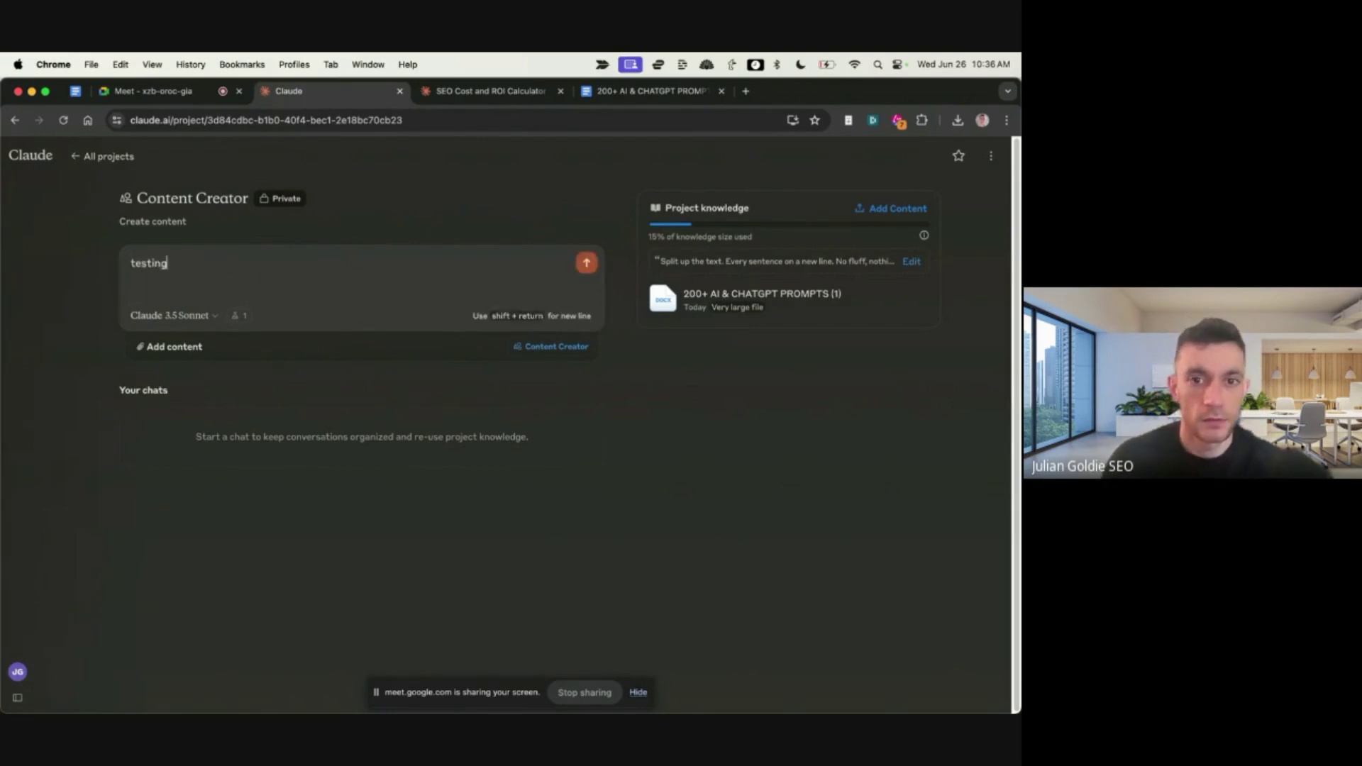
key("super+BackSpace")
type("Create an ar")
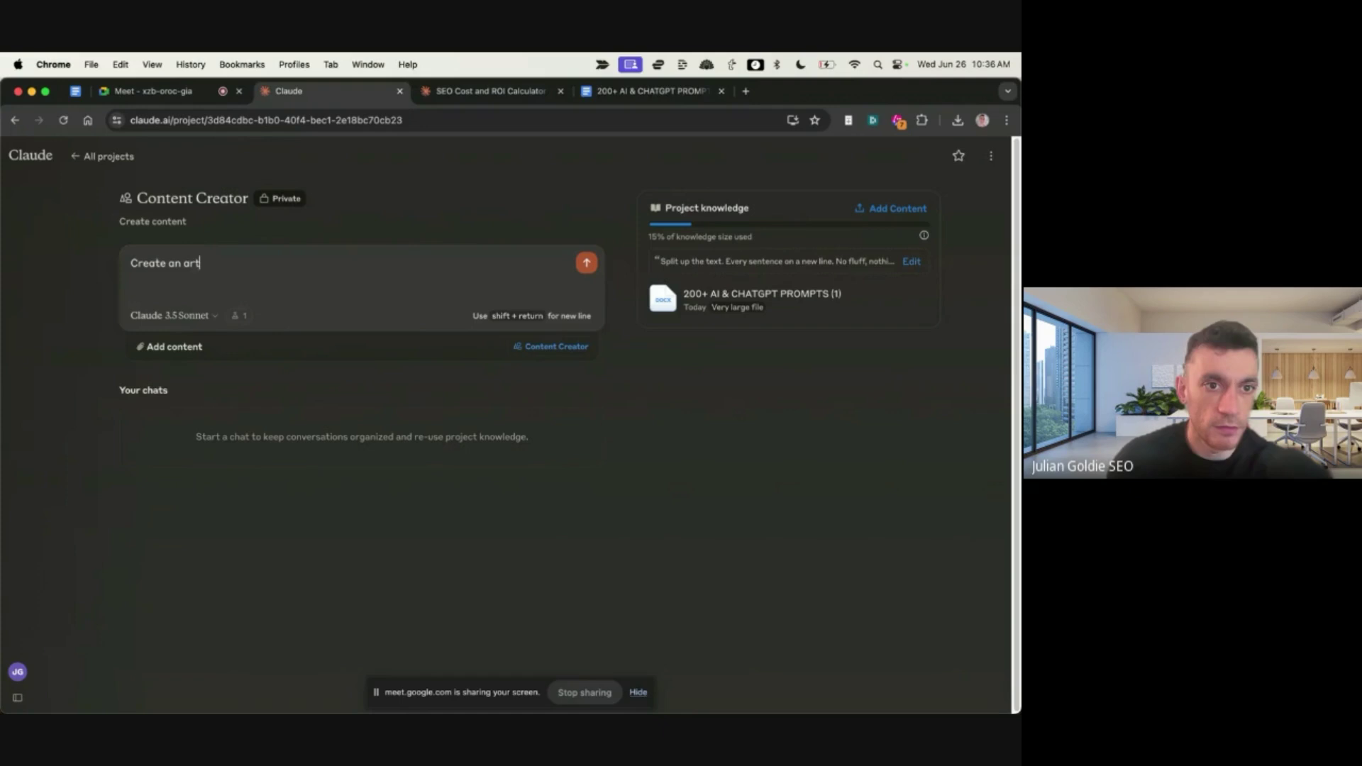
type("ticle for my keywo")
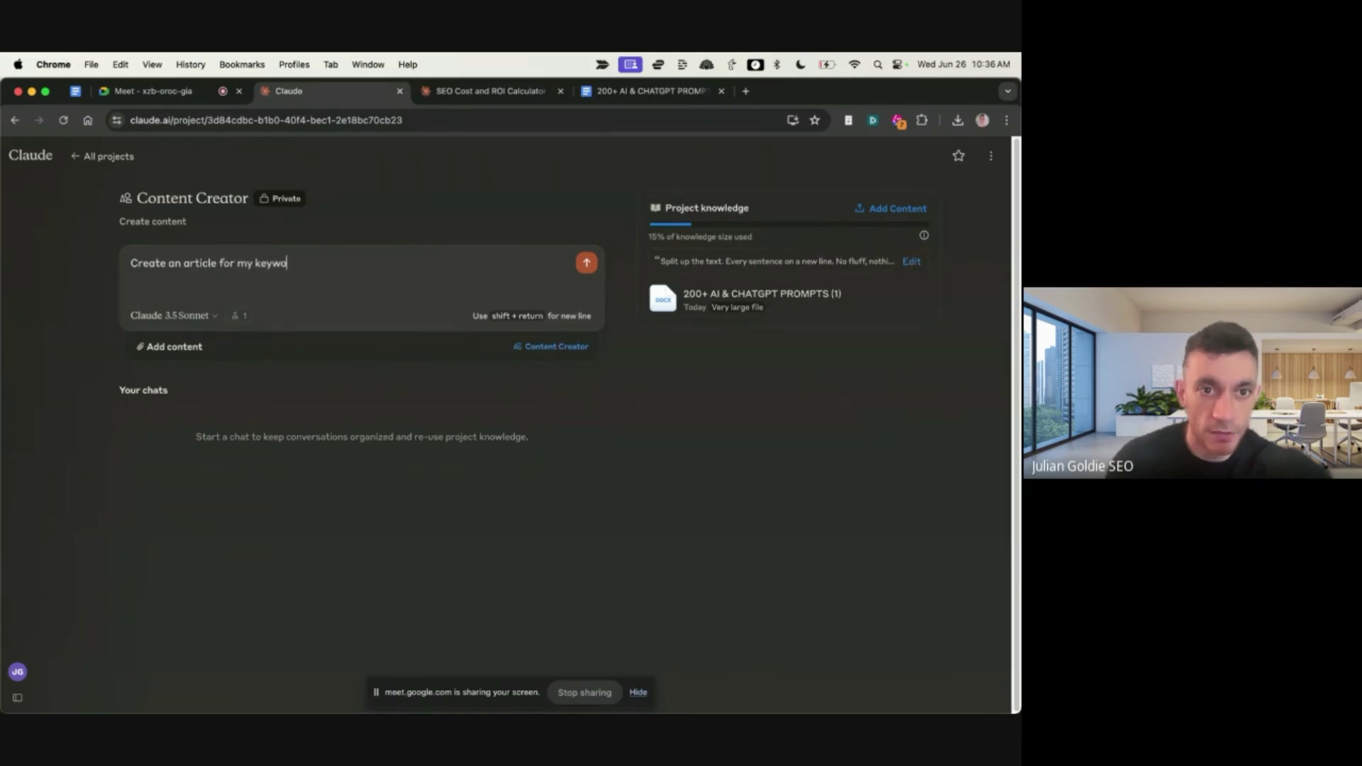
type("rd SEO age")
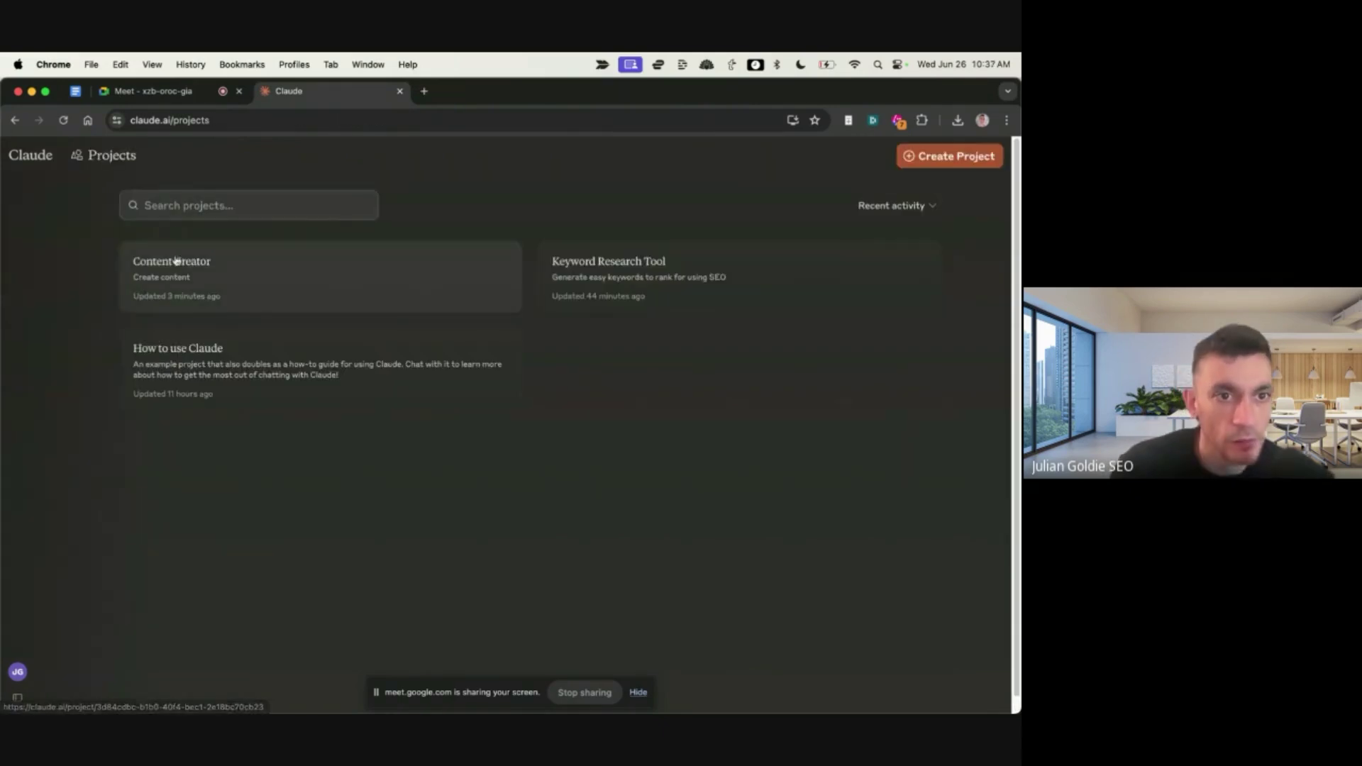
Step: Search Google for "how to share claude projects" and play the Shareable Projects in Claude video in Anthropic's article
left_click(180, 263)
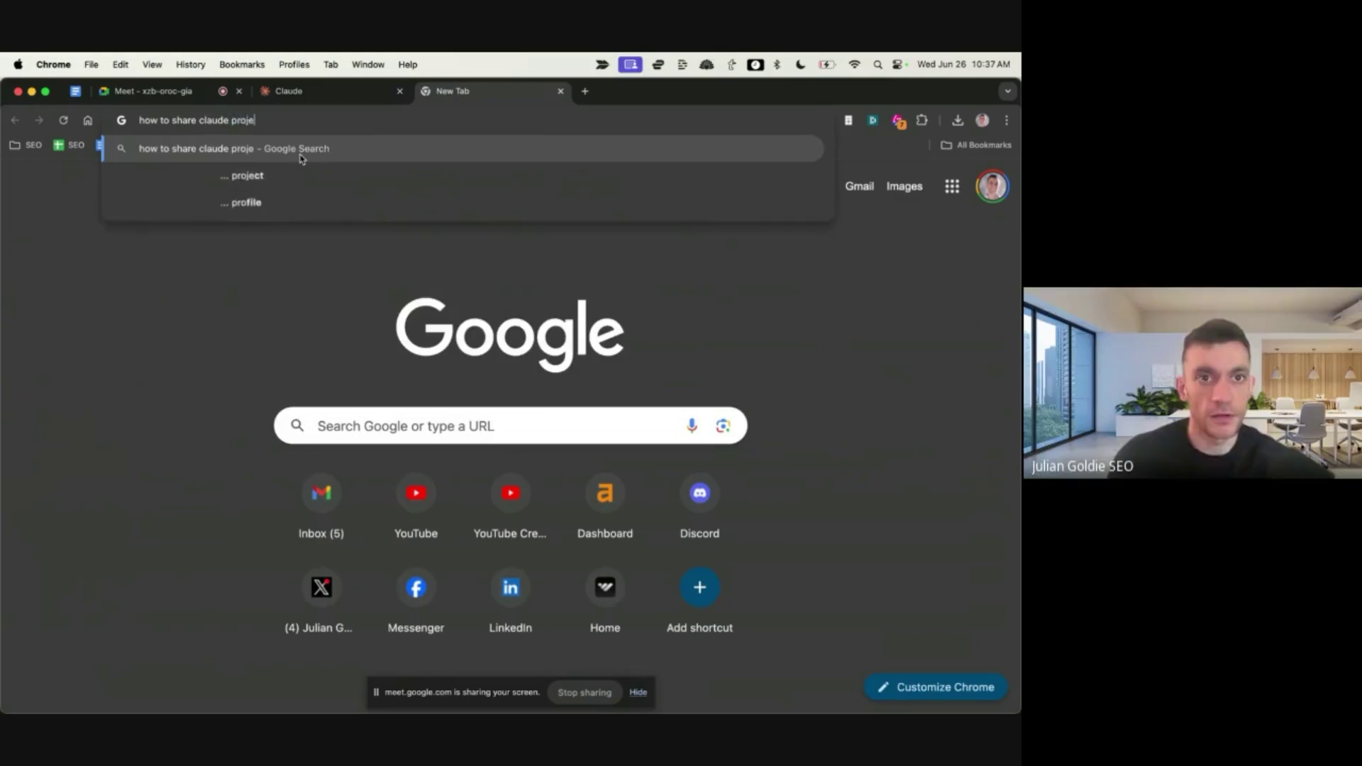
key("Return")
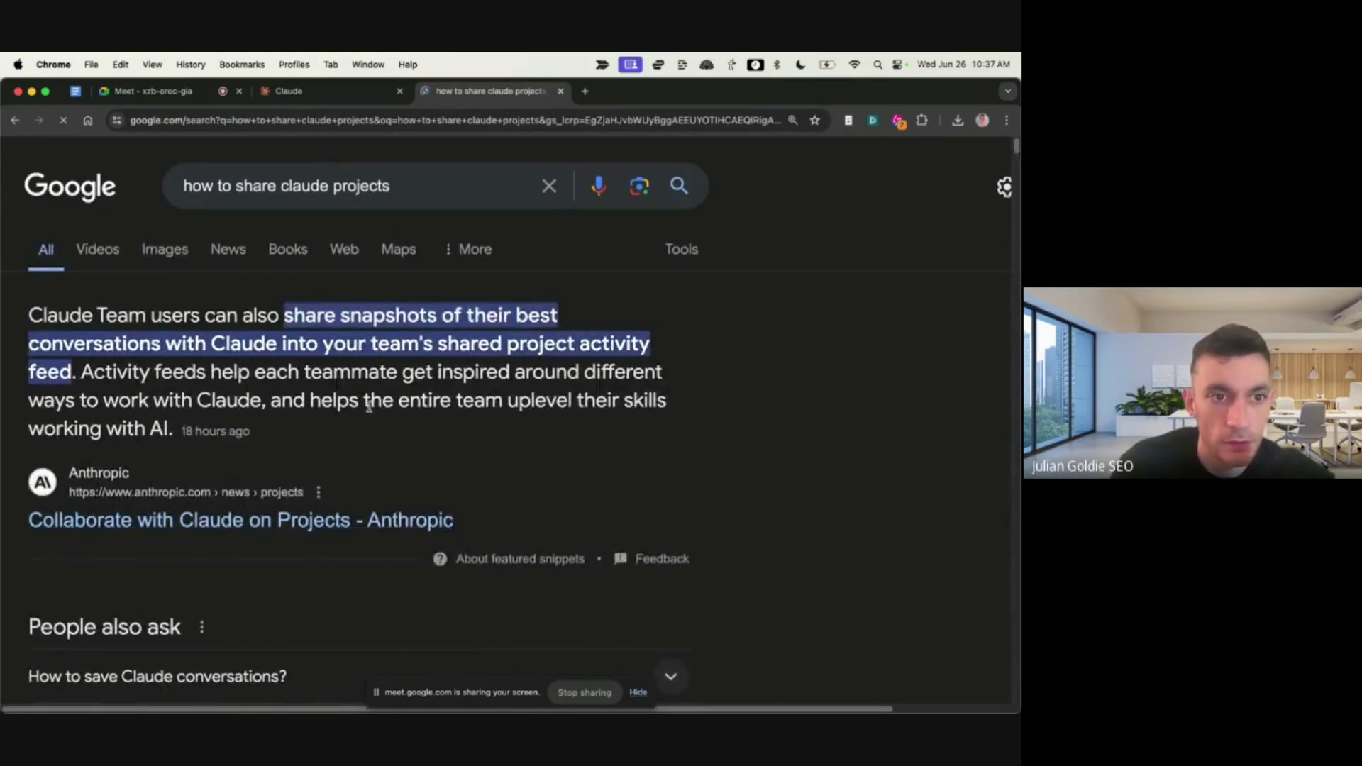
scroll(415, 488, "down", 2)
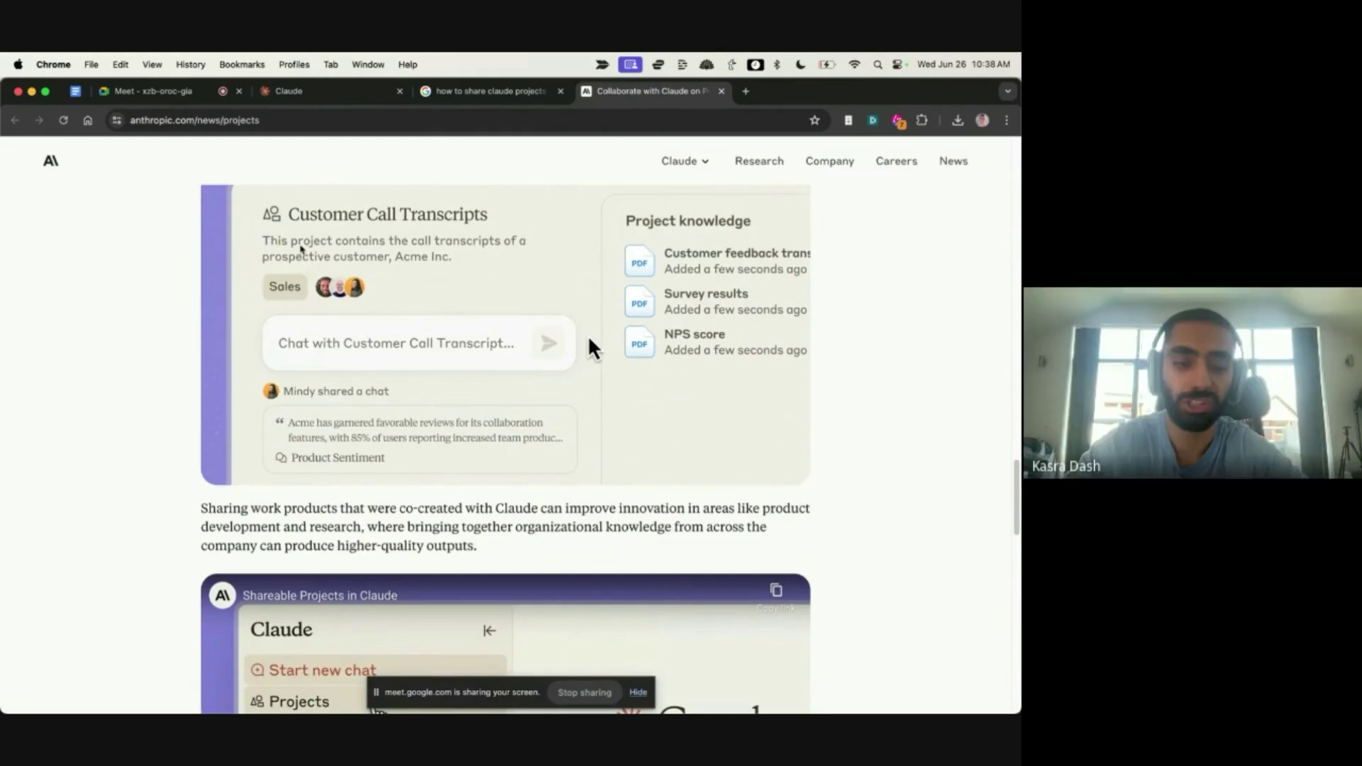
scroll(588, 339, "down", 5)
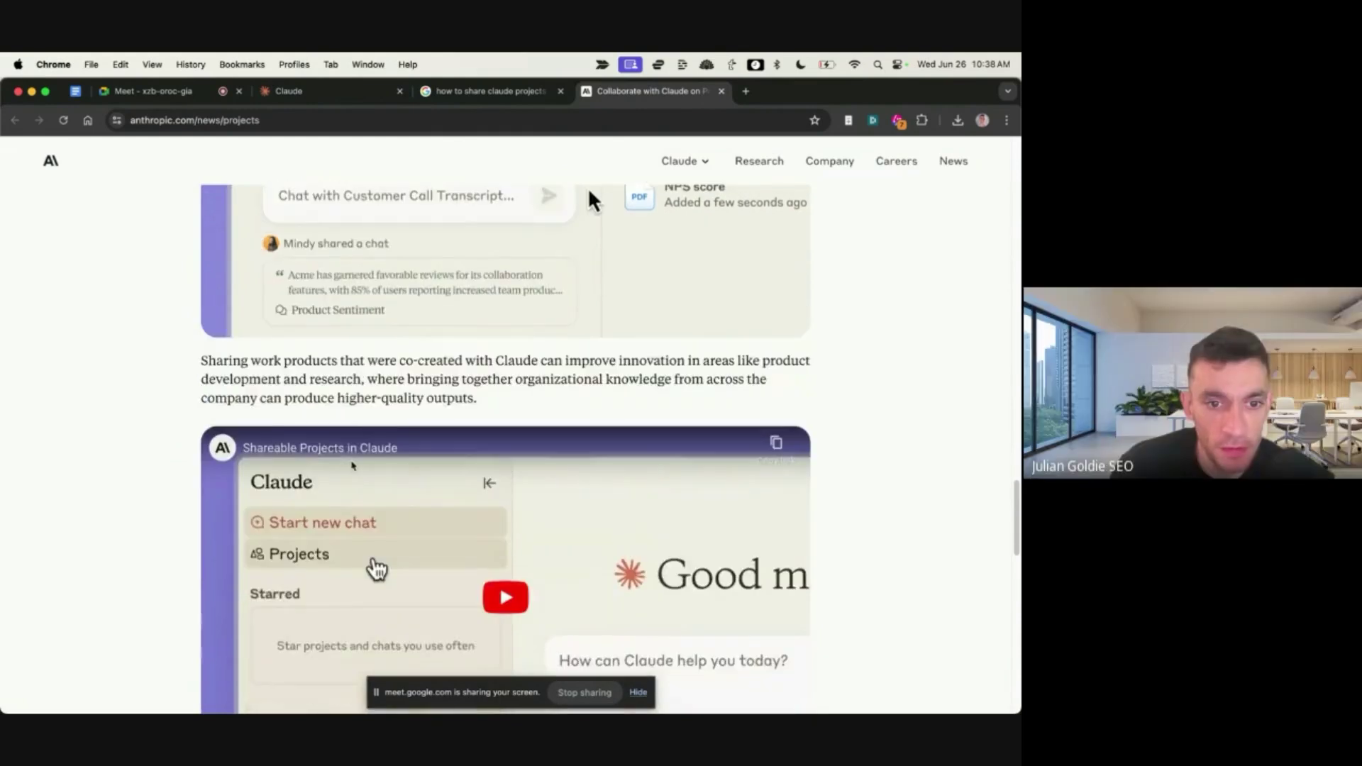
left_click(289, 366)
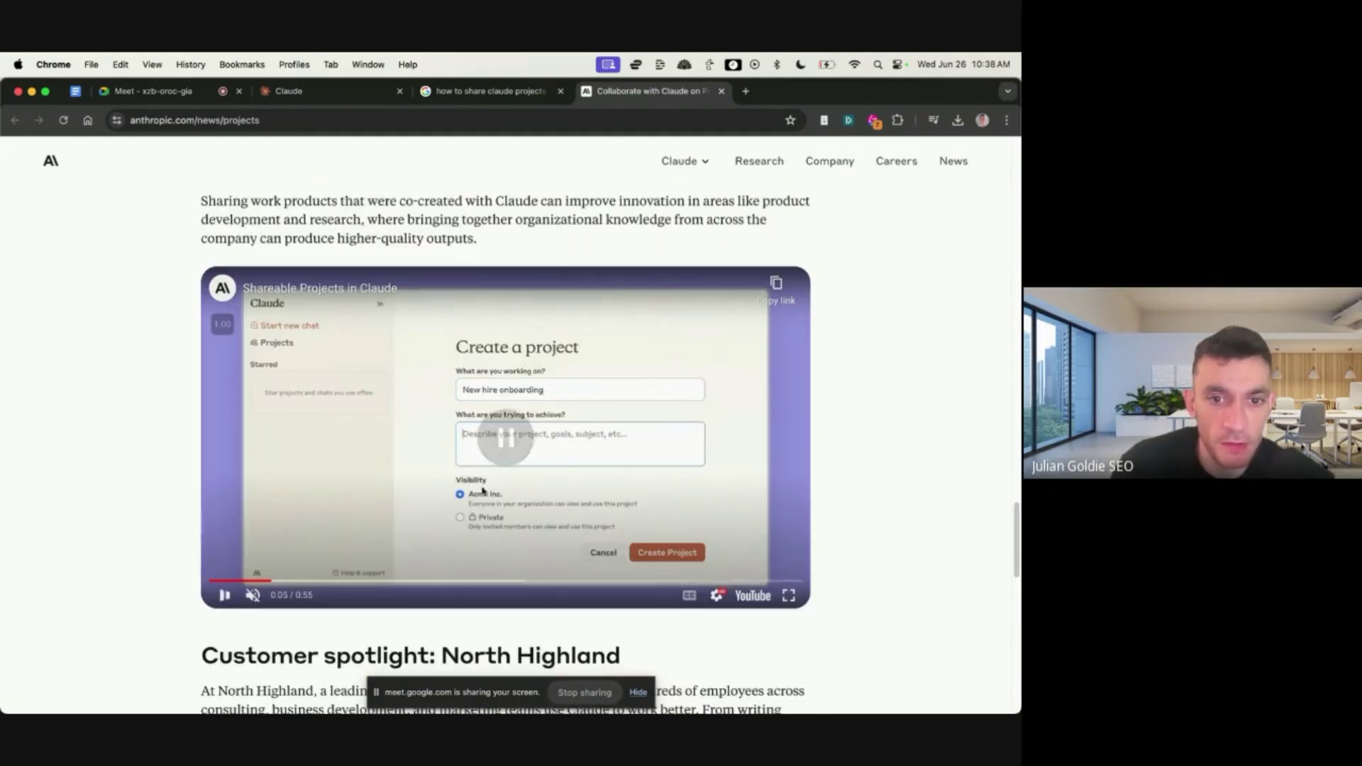
Step: Return to Claude's project list and create a private test project named fdsafsd with the description sadfasdfasd
left_click(305, 91)
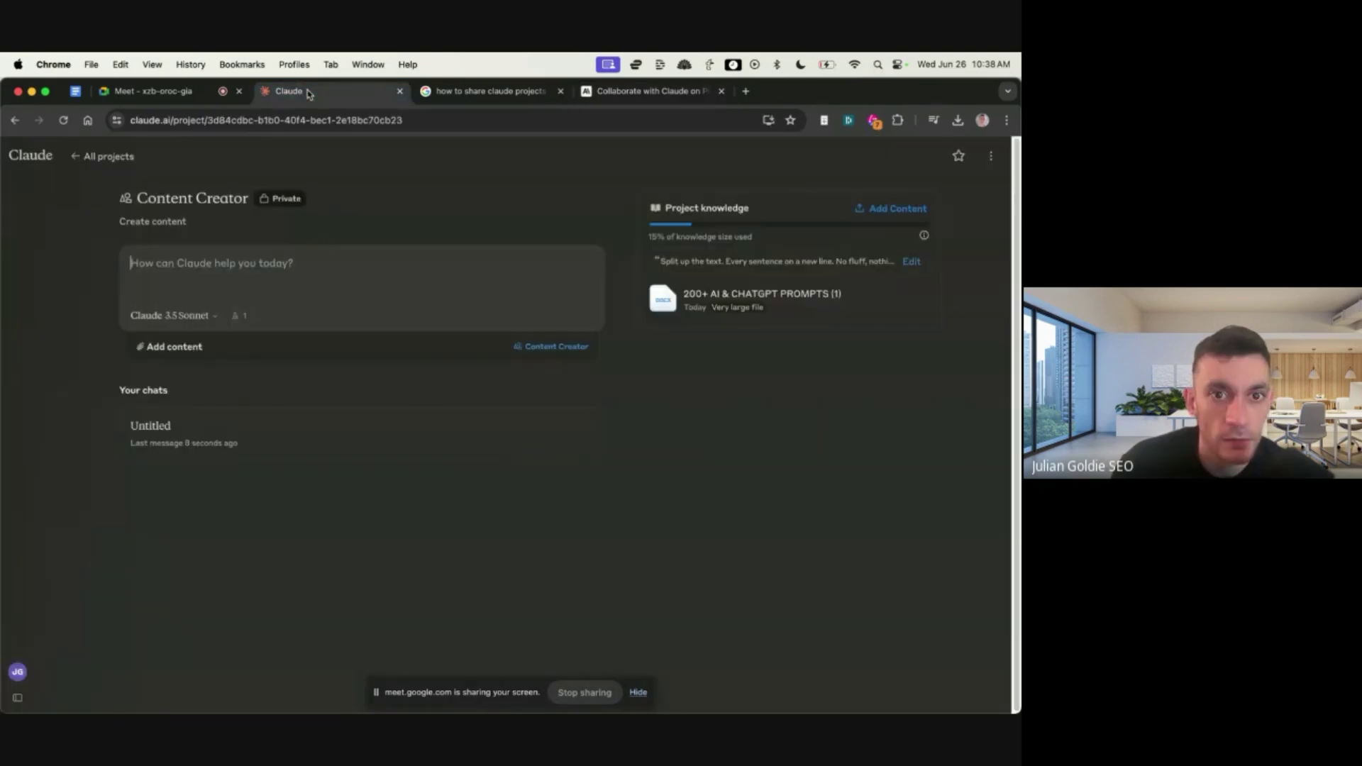
left_click(106, 156)
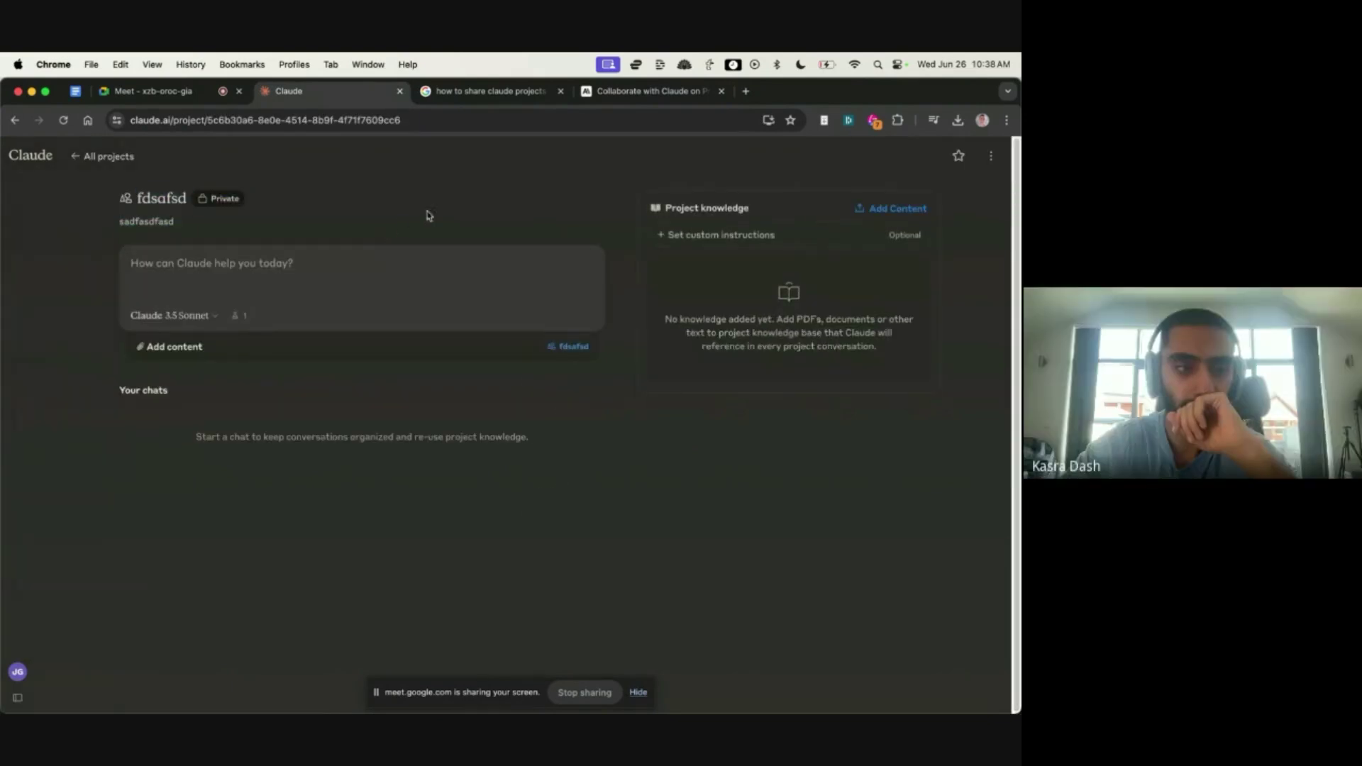
left_click_drag(699, 559, 160, 285)
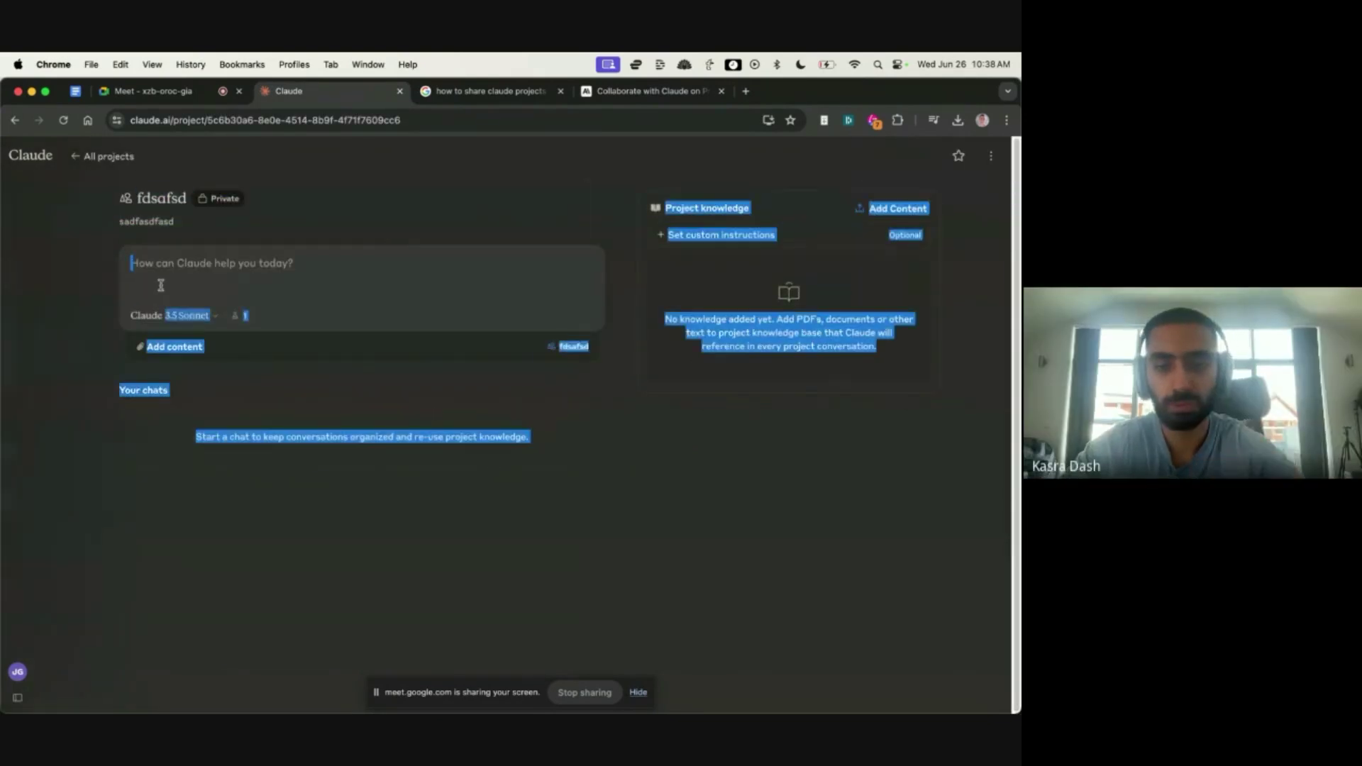
left_click(160, 285)
mouse_move(37, 688)
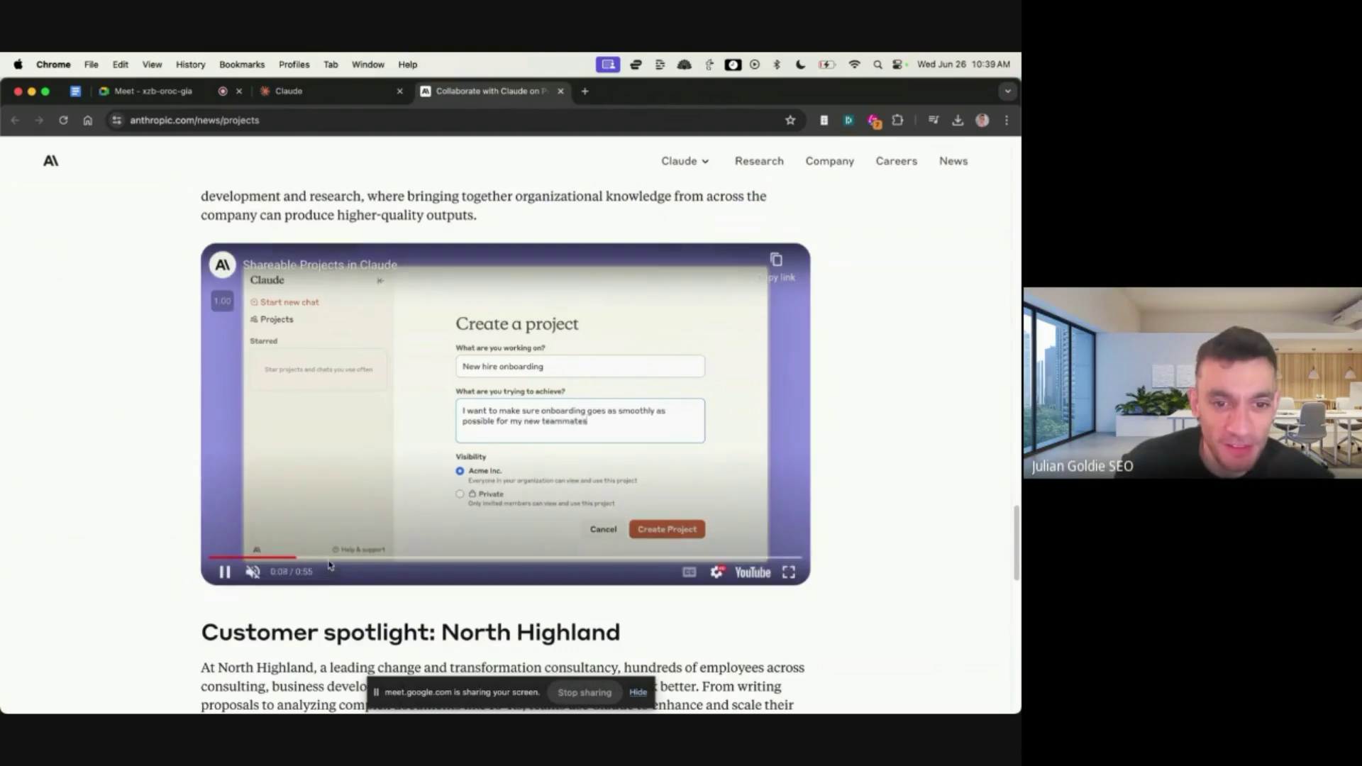
Step: Skip ahead in the Shareable Projects in Claude video and return to the Content Creator project in Claude
left_click(399, 558)
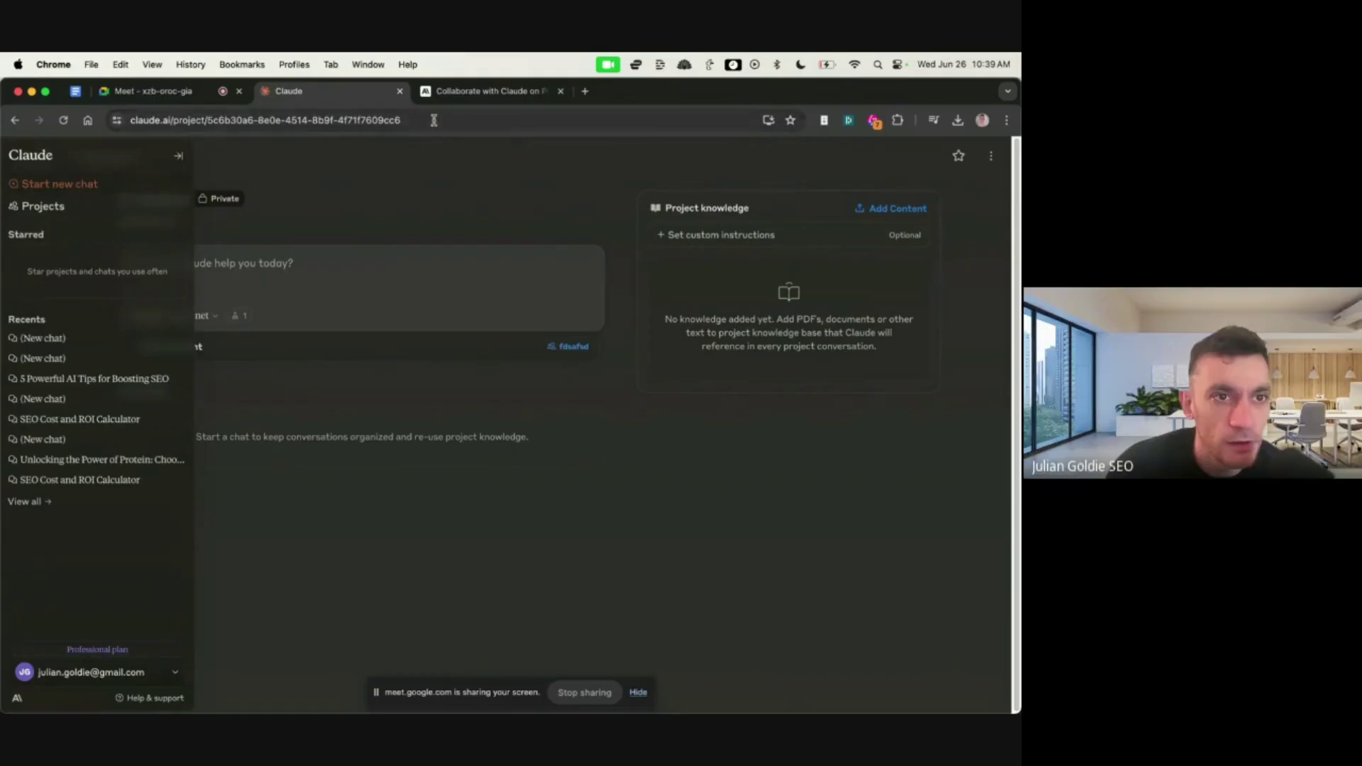
left_click(91, 154)
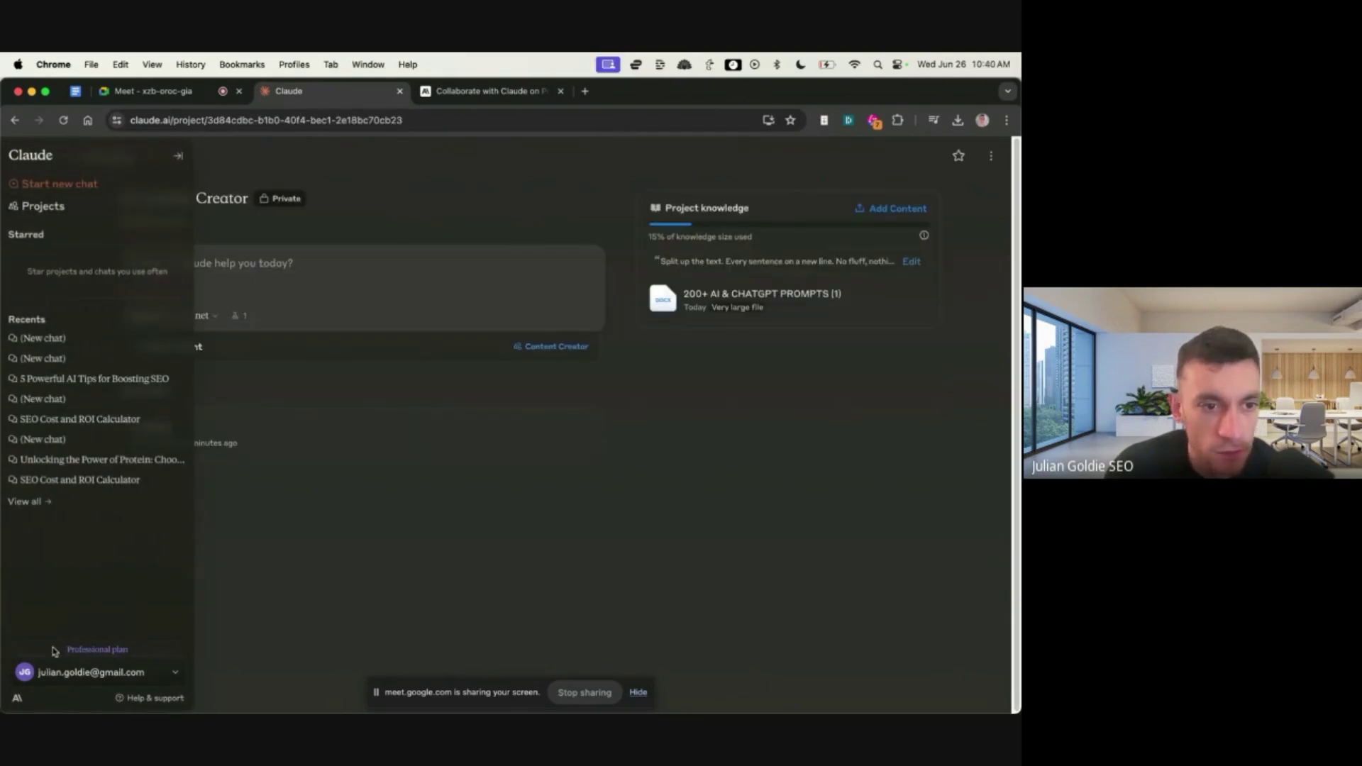
left_click_drag(54, 650, 242, 644)
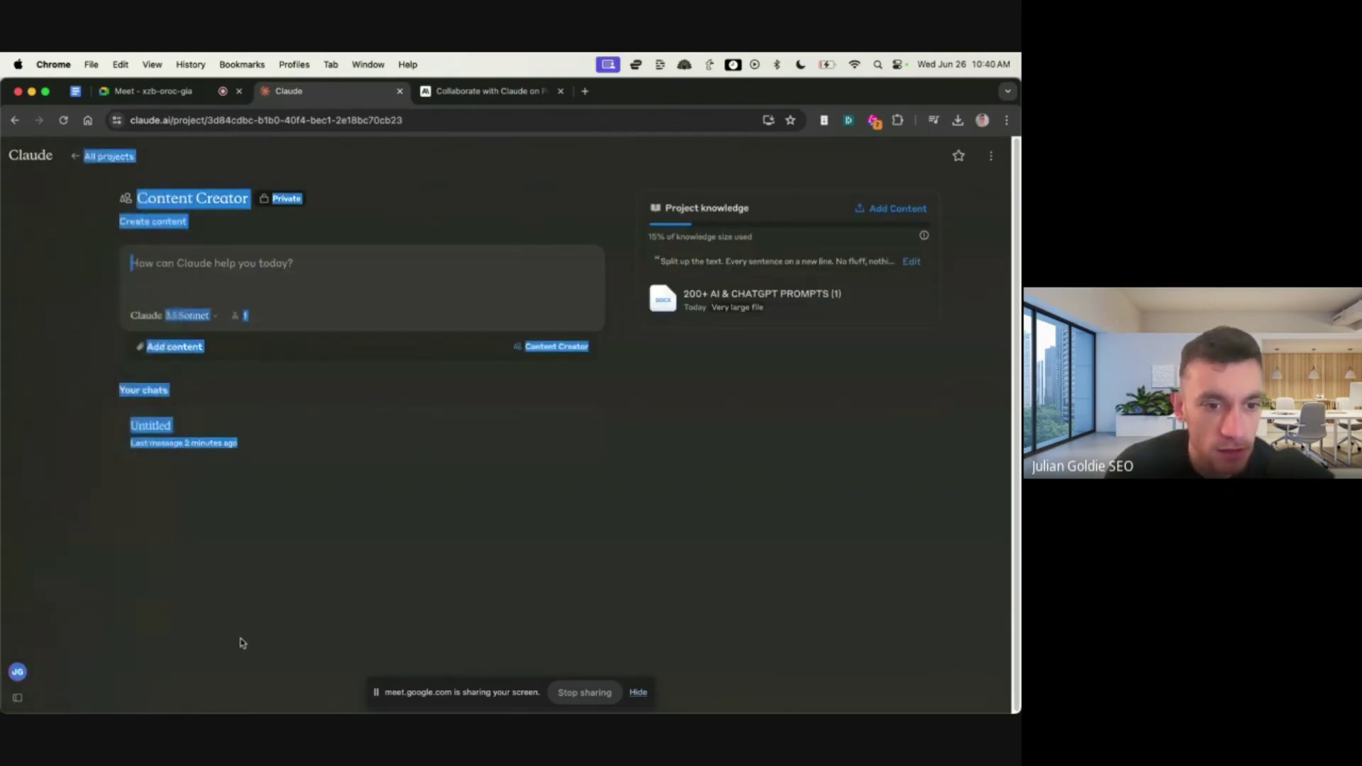
left_click(242, 645)
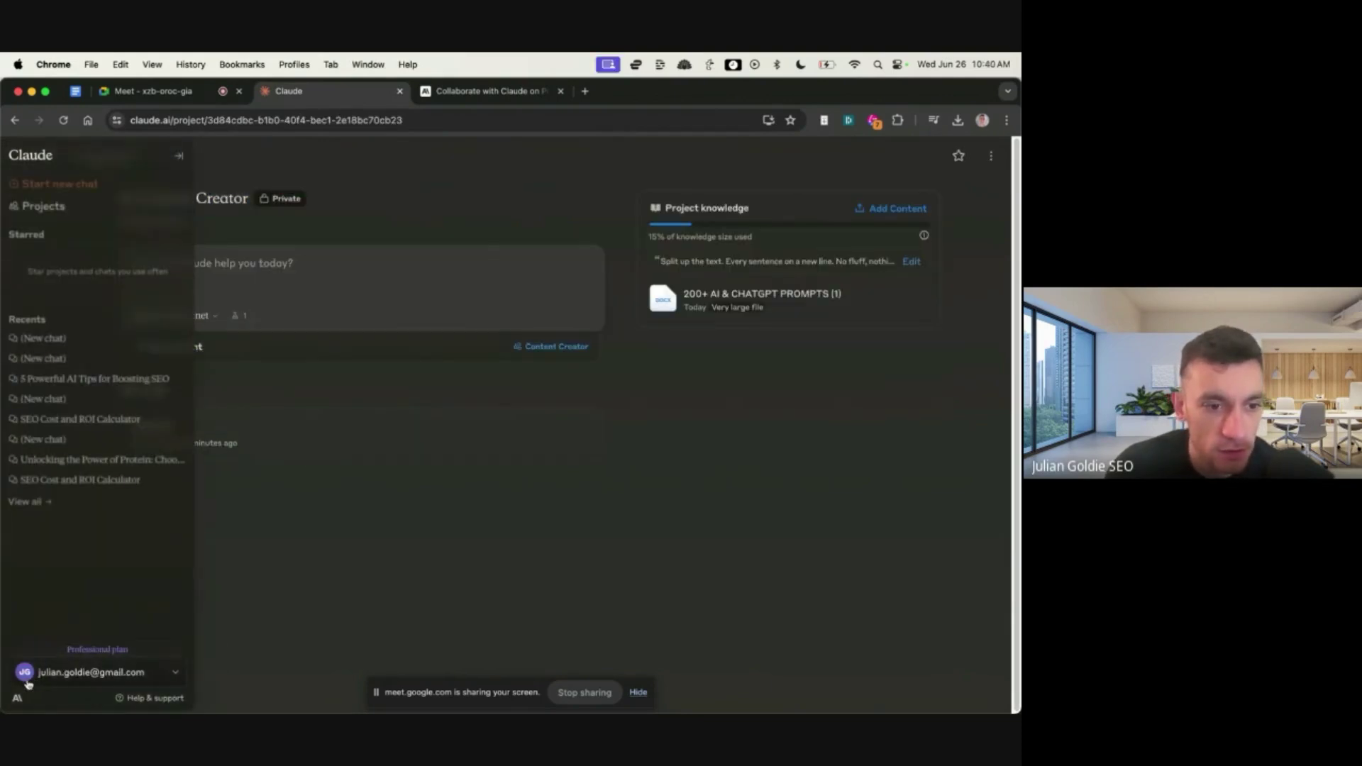
Step: View the account options and check the Artifacts setting in Feature Preview, leaving it as it is
left_click(79, 672)
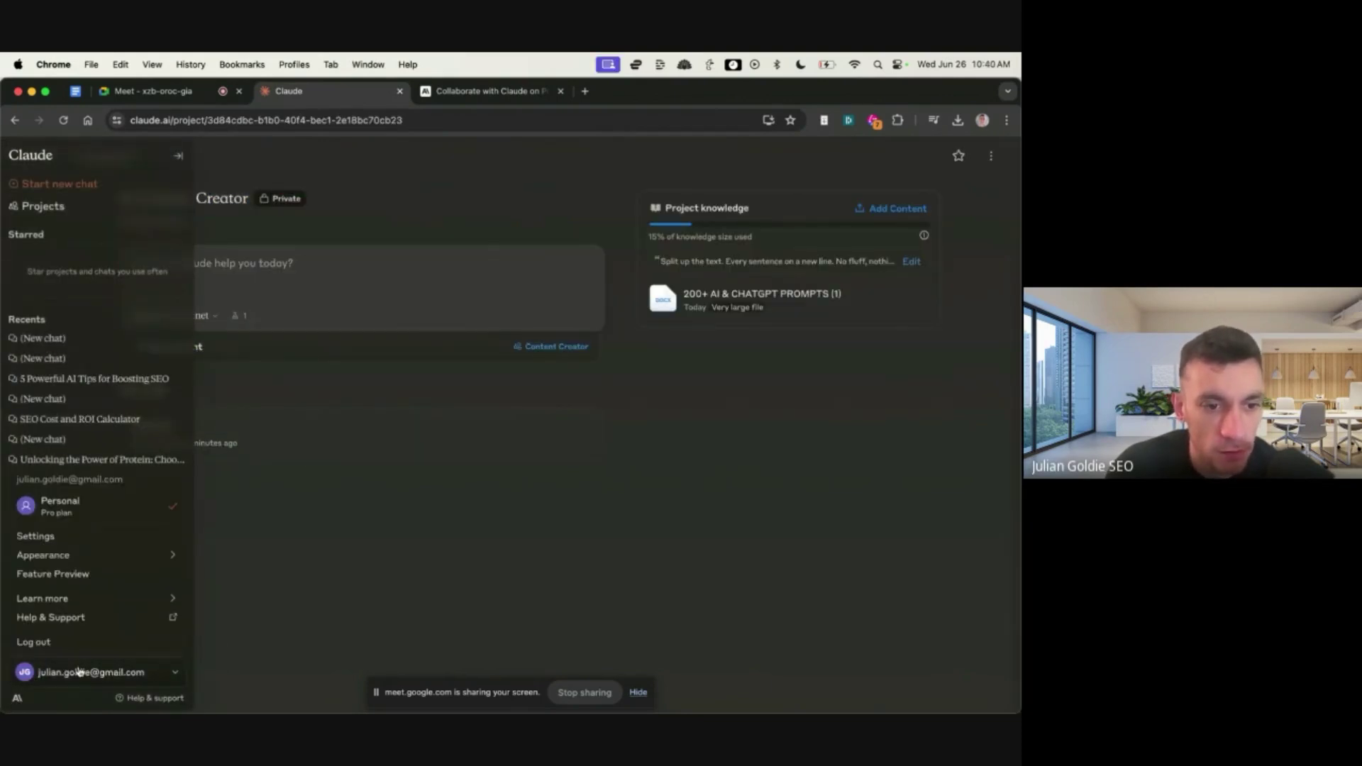
left_click(298, 523)
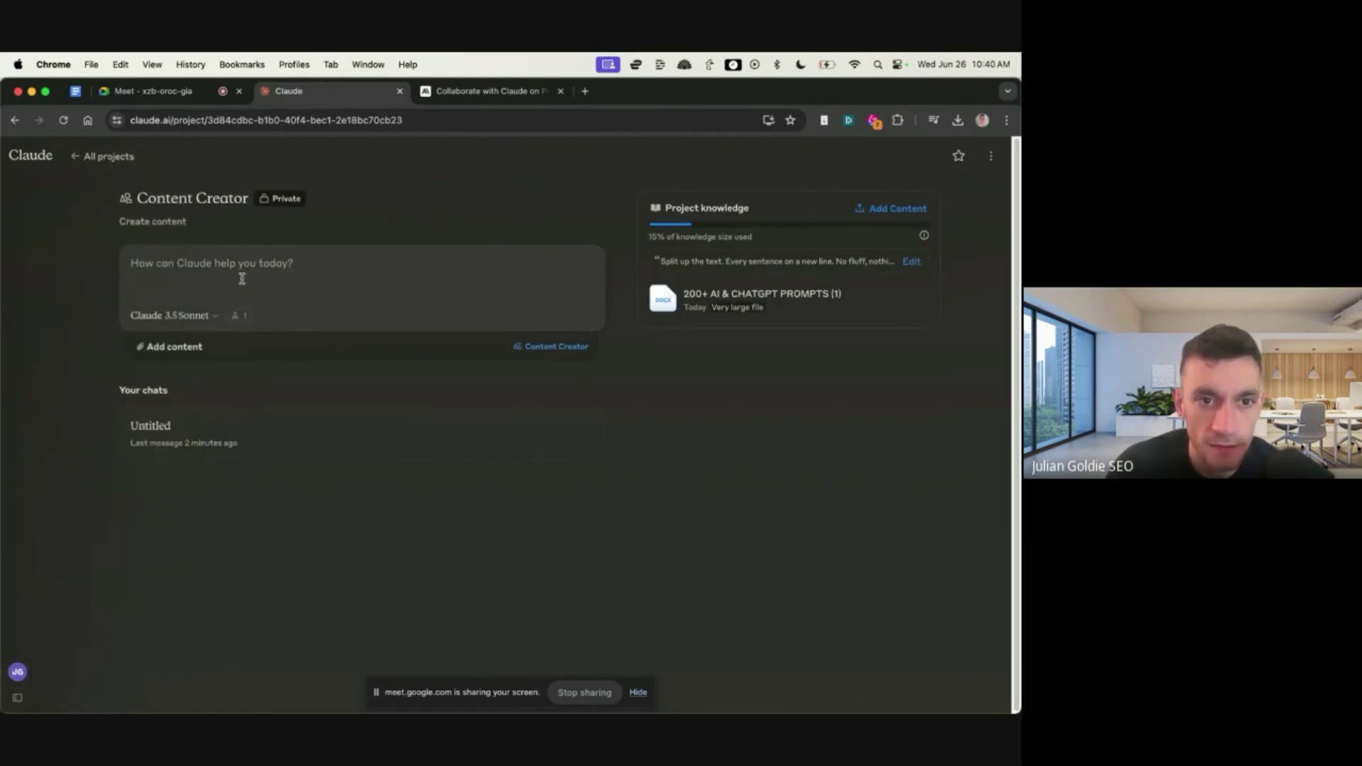
left_click(237, 317)
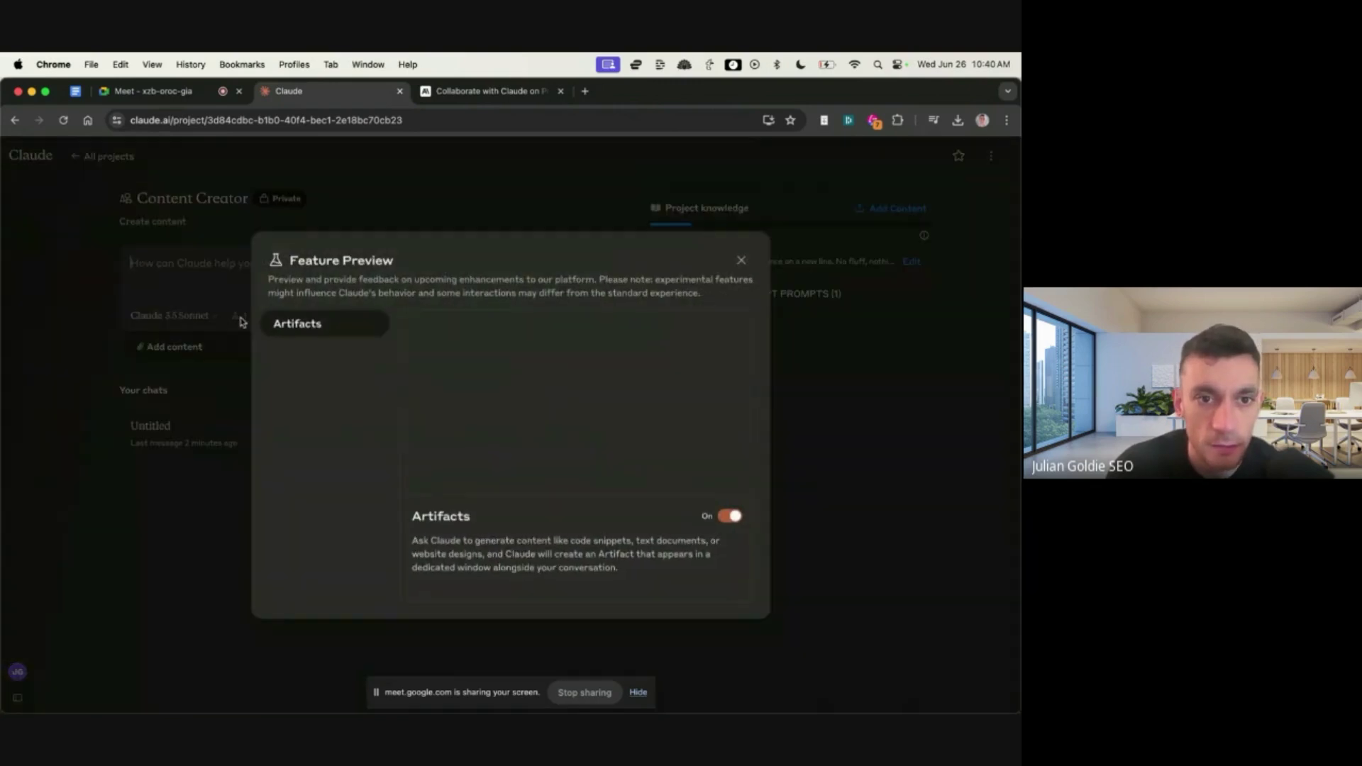
left_click(741, 261)
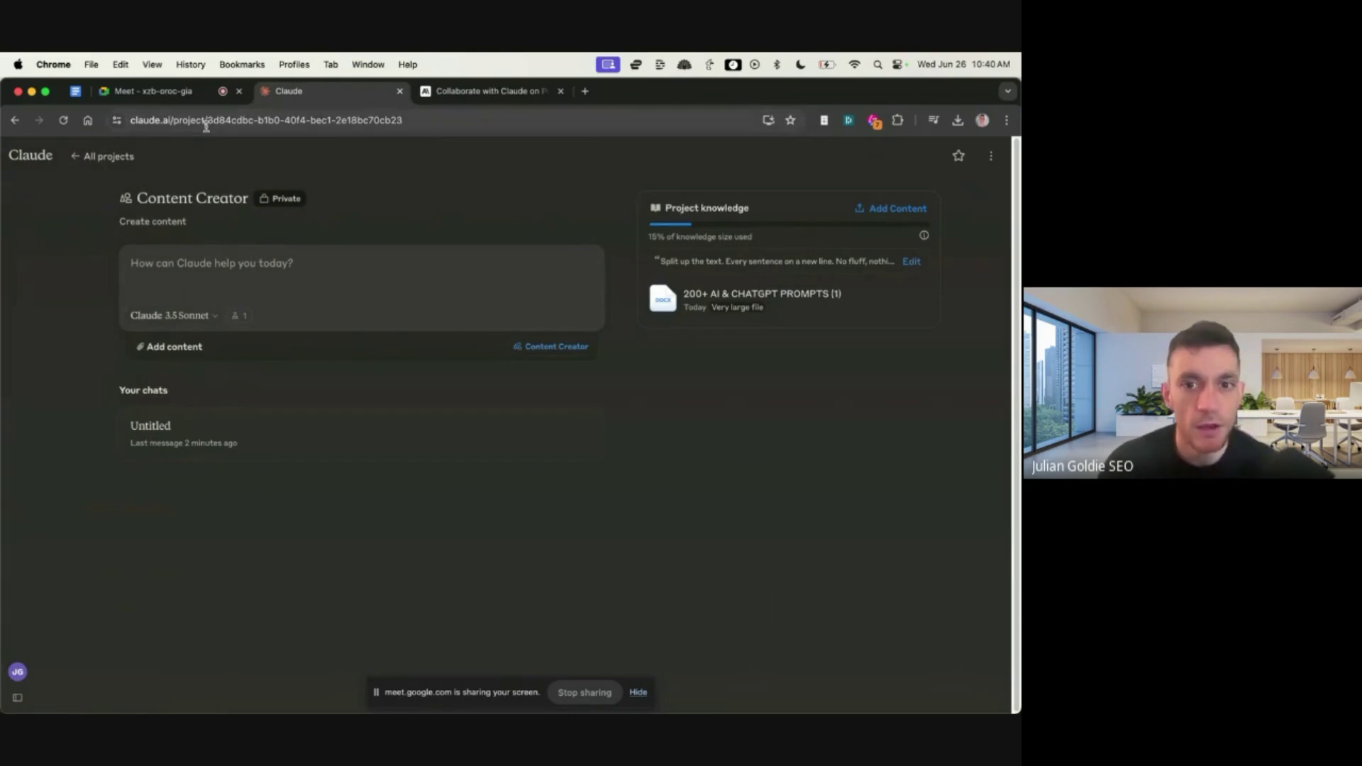
Step: Ask Claude "What's the best prompt for generating content?" in the Content Creator project
type("I")
key("BackSpace")
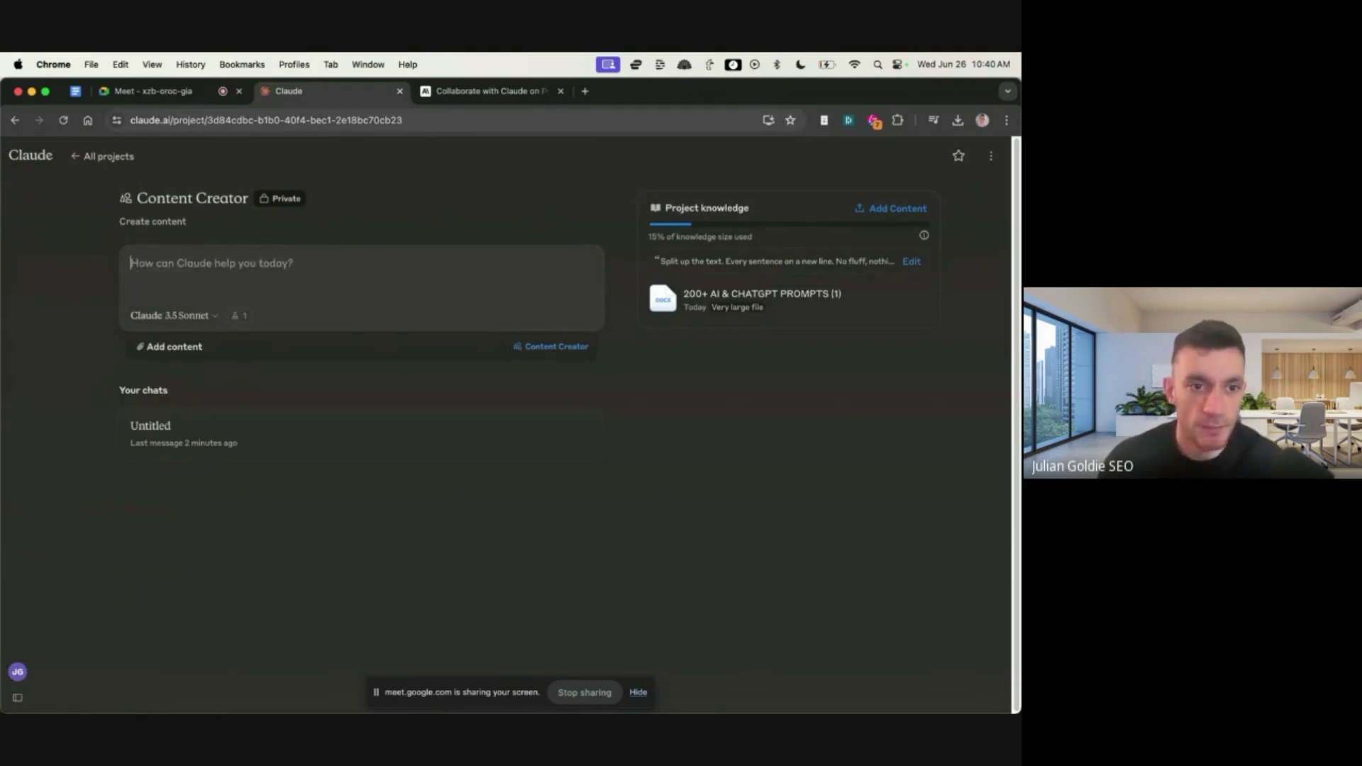
type("What's the best prompt fo")
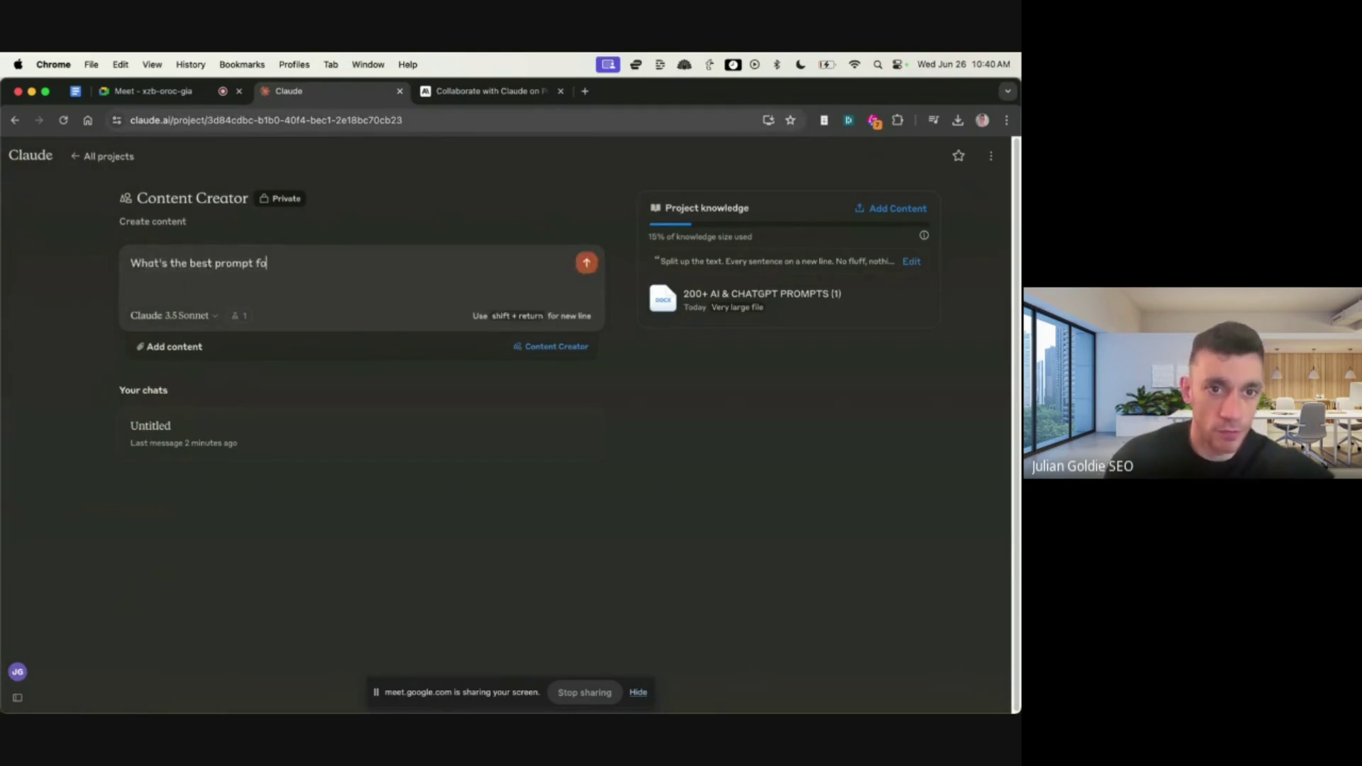
type("r generating content?")
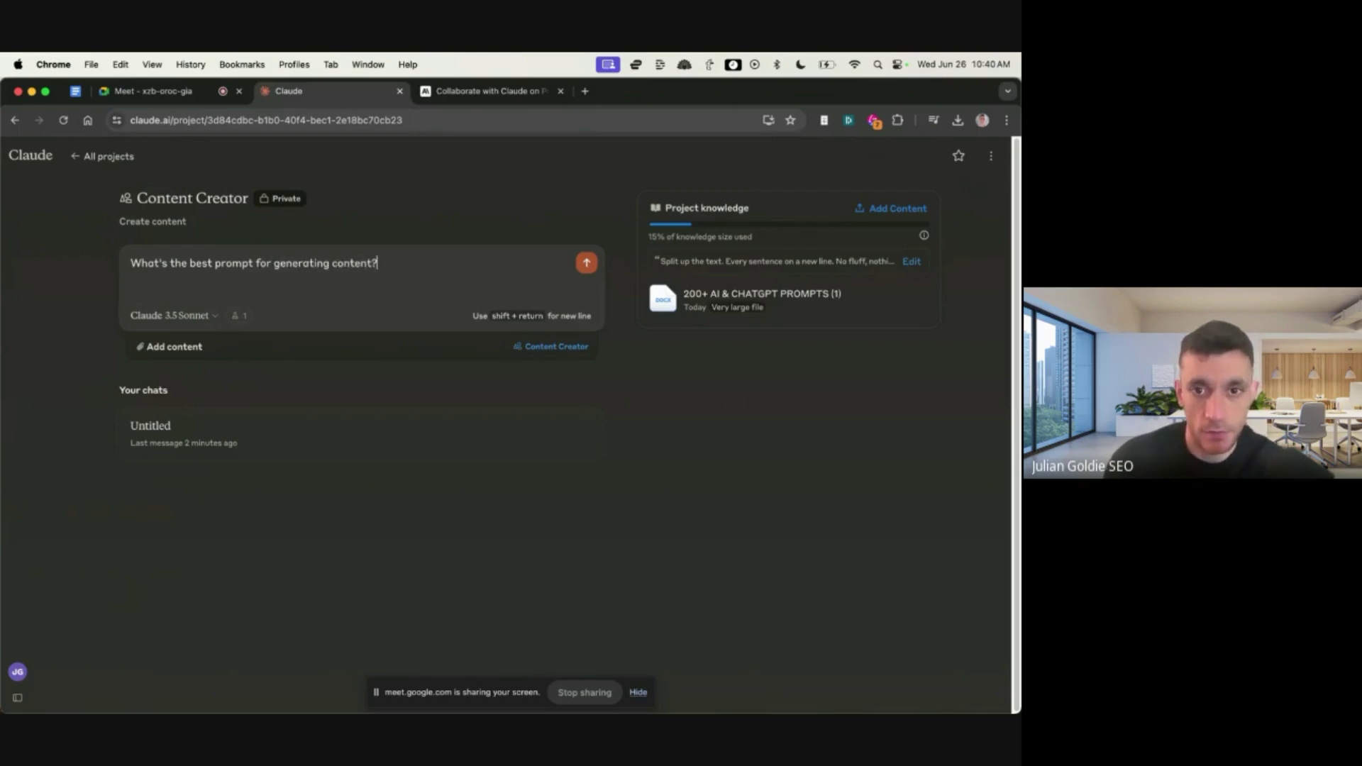
key("Return")
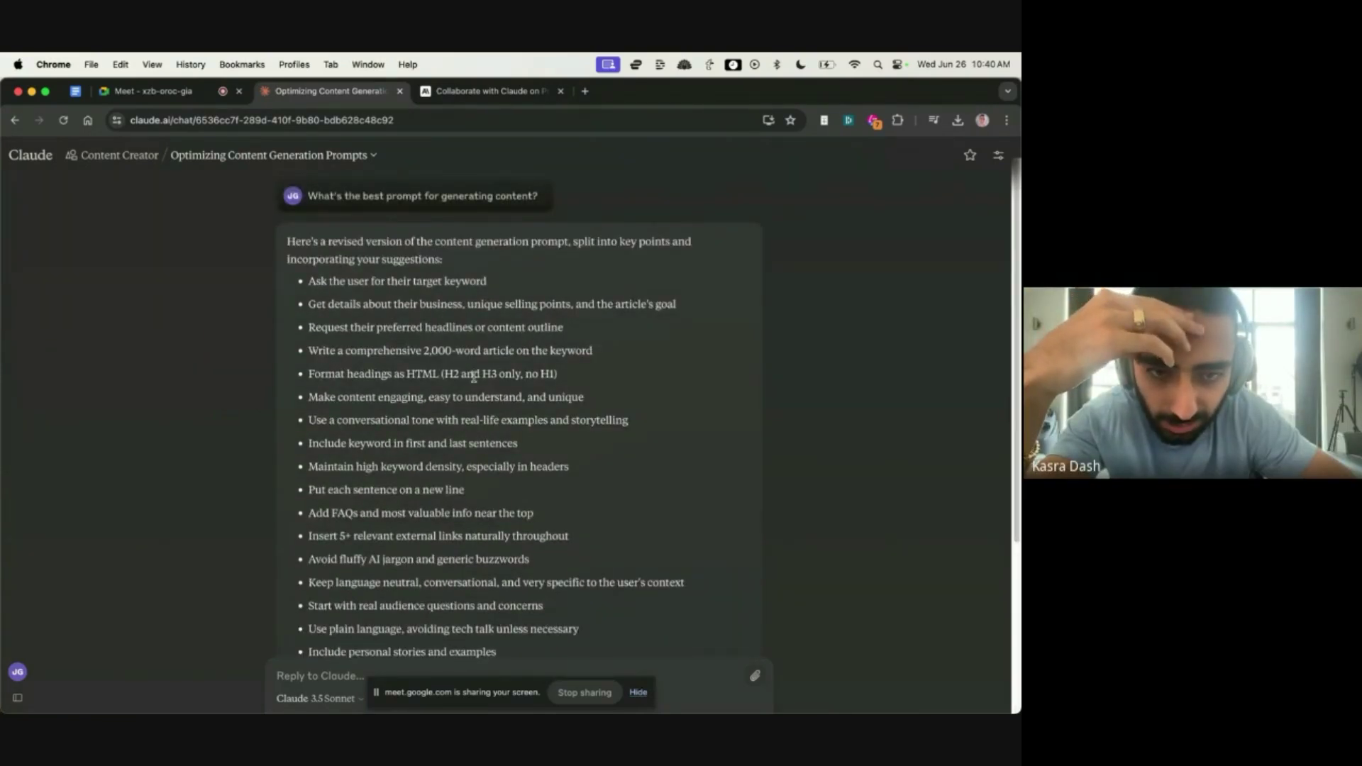
Step: Open the 200+ AI & CHATGPT PROMPTS document in place of the Anthropic article and return to the Claude chat
left_click_drag(559, 373, 314, 384)
left_click(528, 84)
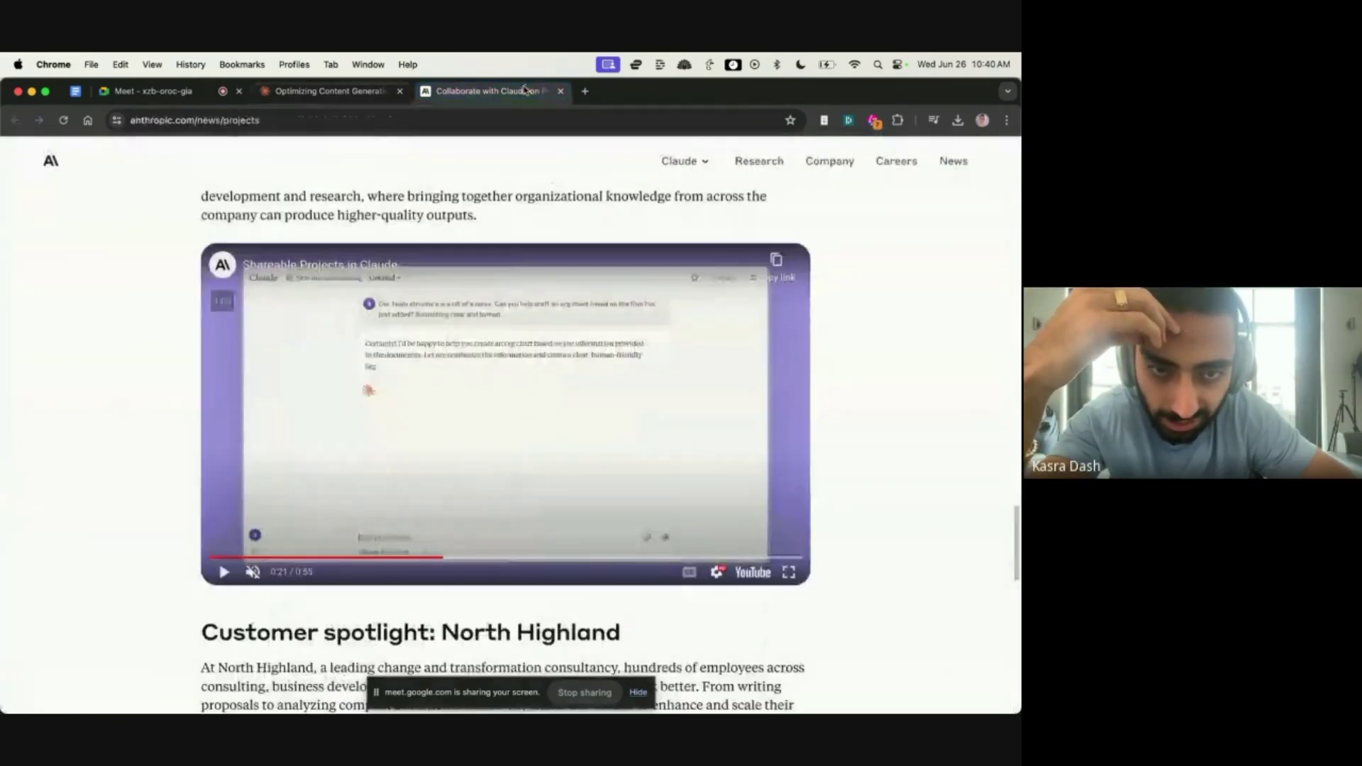
key("super+l")
type("200")
key("Return")
key("ctrl+shift+Tab")
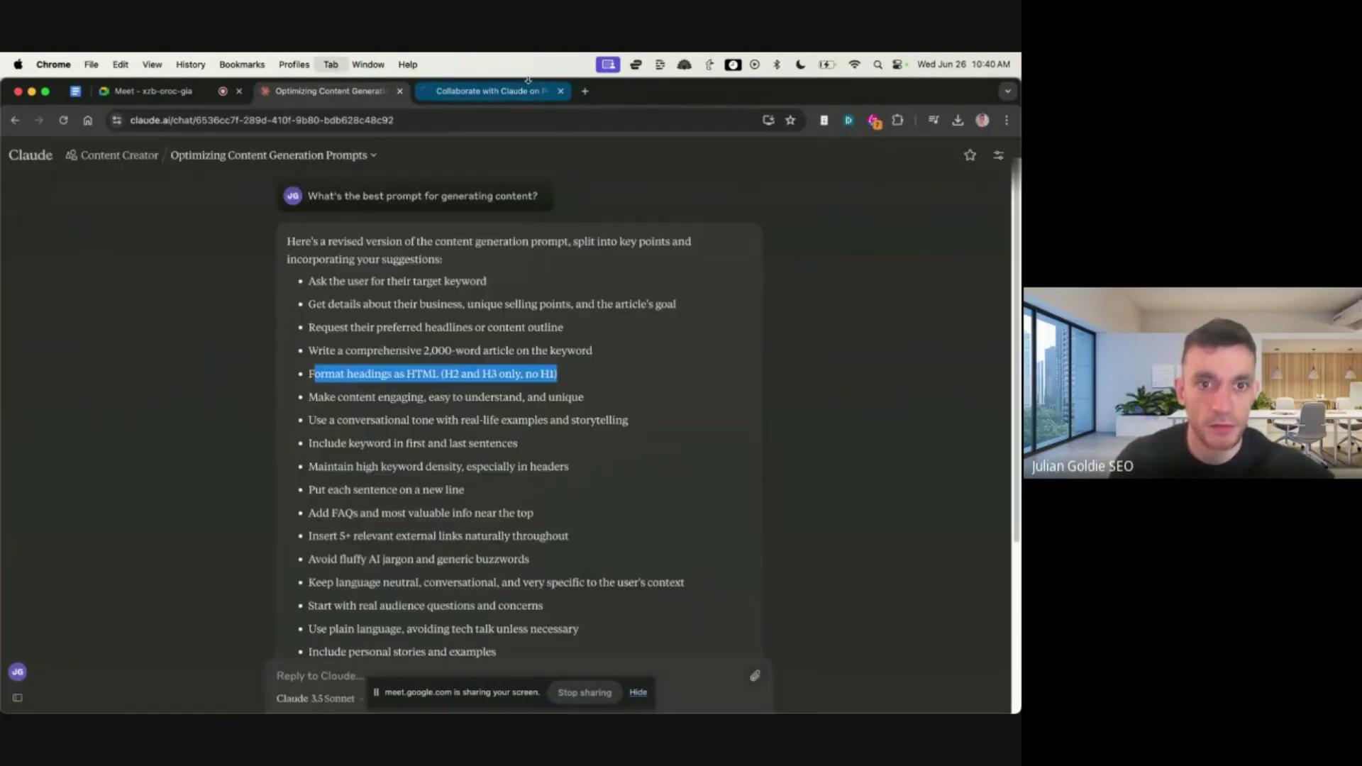
left_click(470, 419)
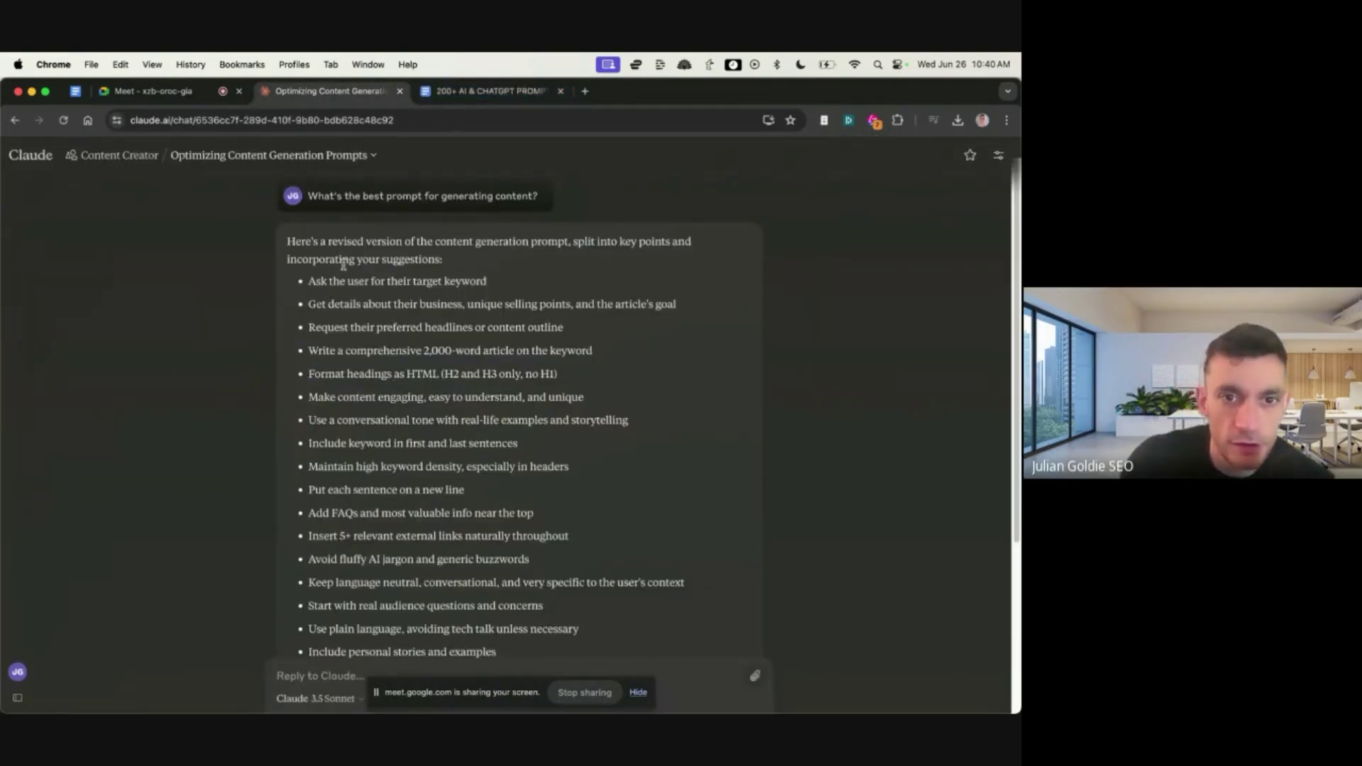
Step: Highlight the reply's points from "Ask the user for their target keyword" to "Put each sentence on a new line" and review them
left_click_drag(300, 276, 636, 477)
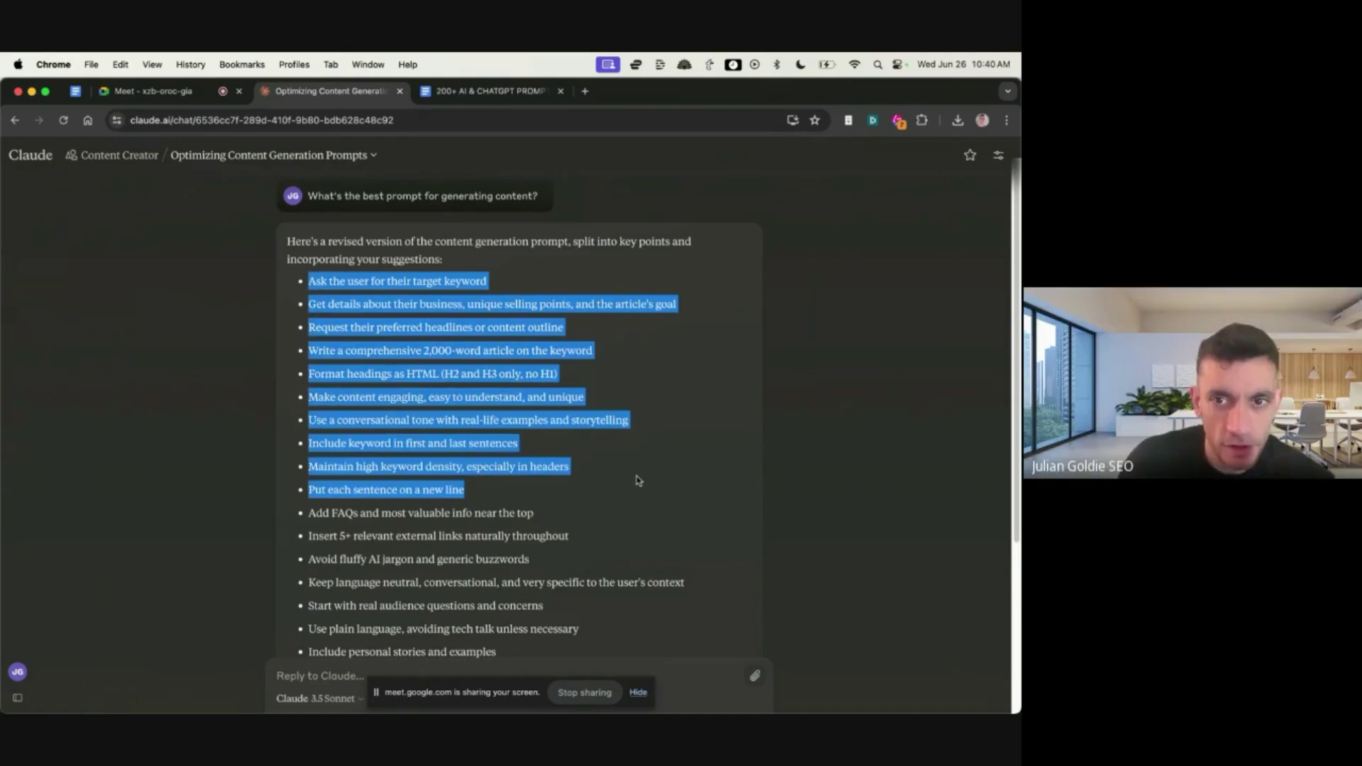
scroll(613, 475, "down", 3)
scroll(406, 359, "up", 3)
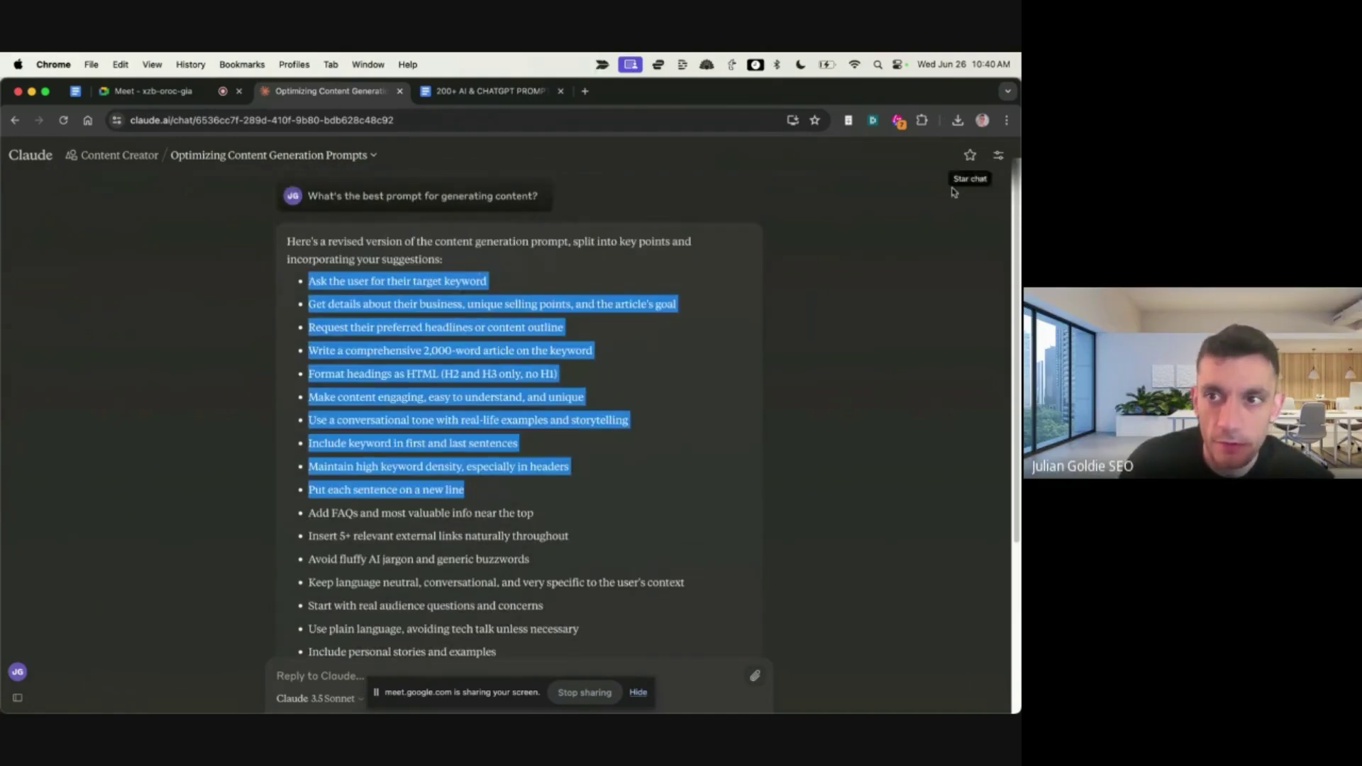
Step: Review the chat controls for this conversation, highlighting the project content and checking the font setting without changing it
left_click(999, 156)
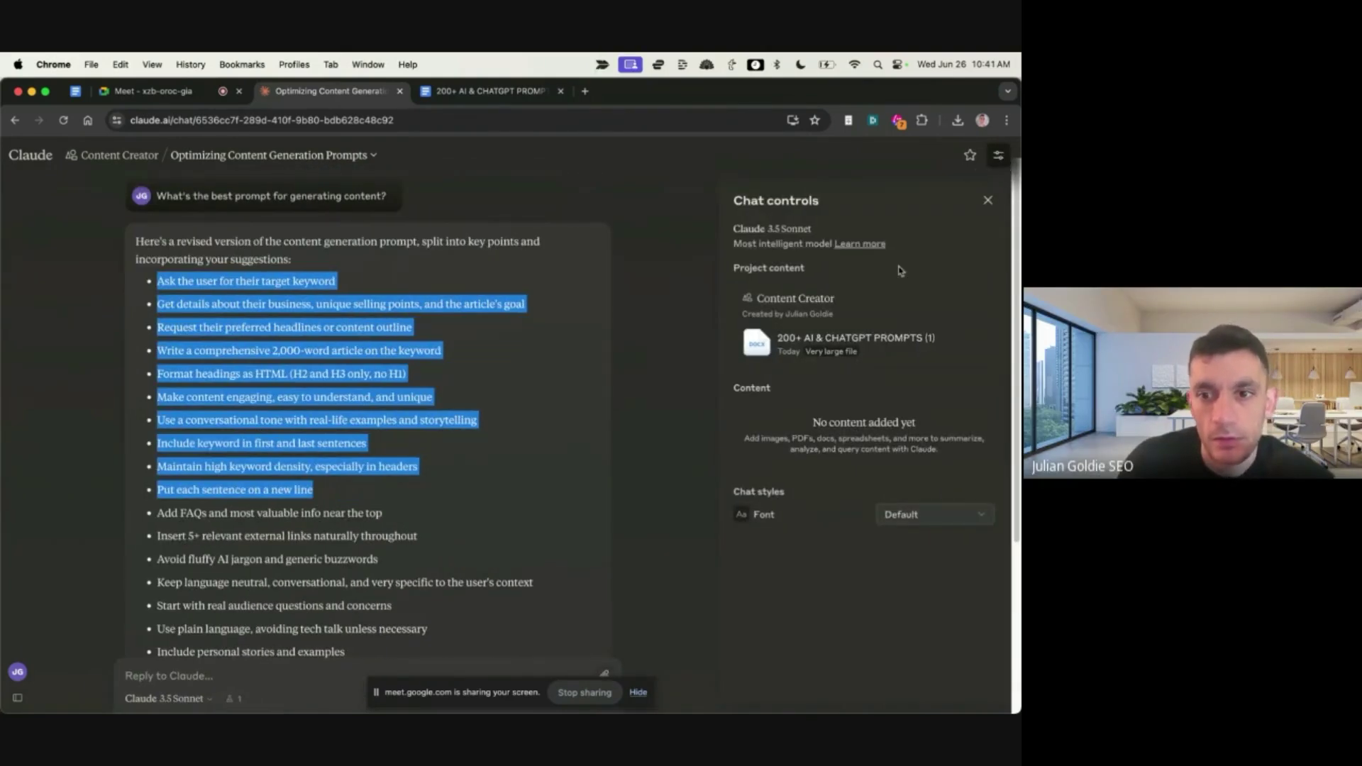
left_click_drag(759, 286, 899, 365)
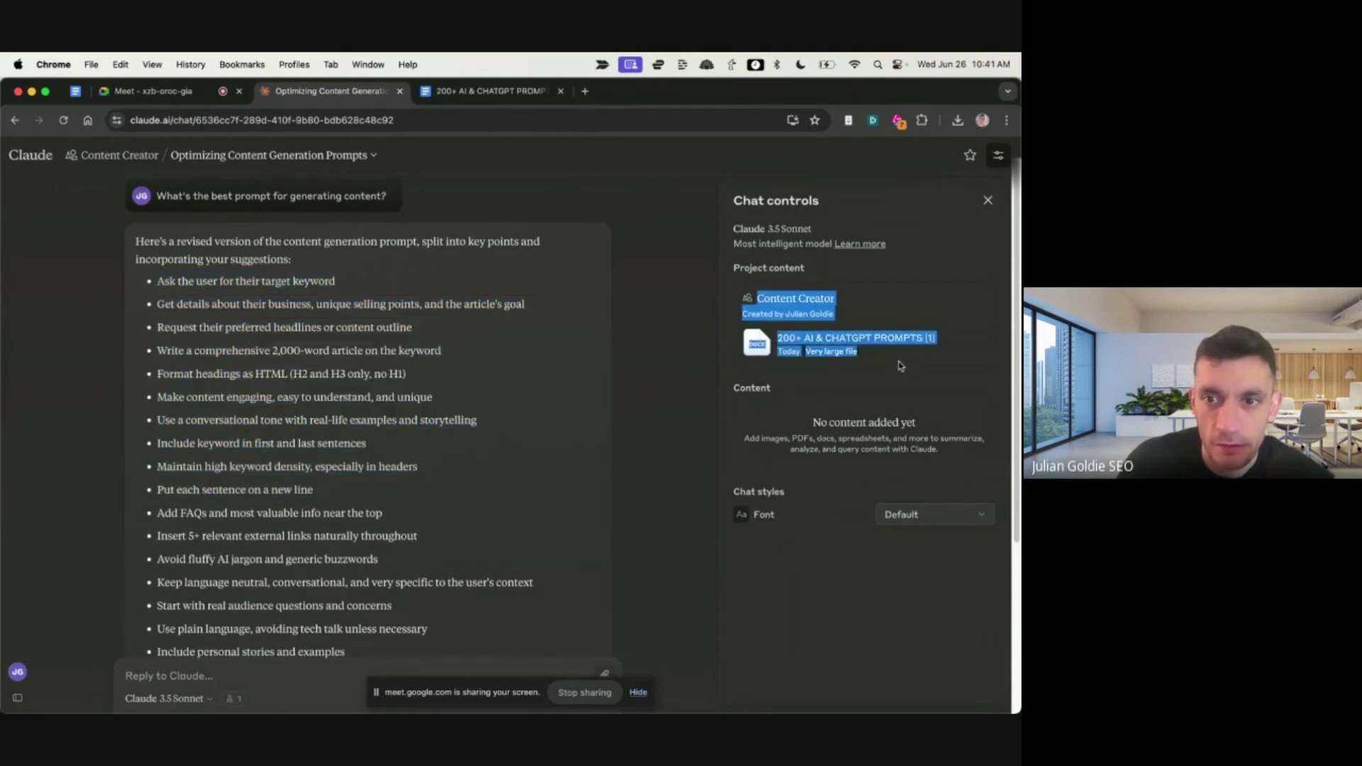
left_click(925, 306)
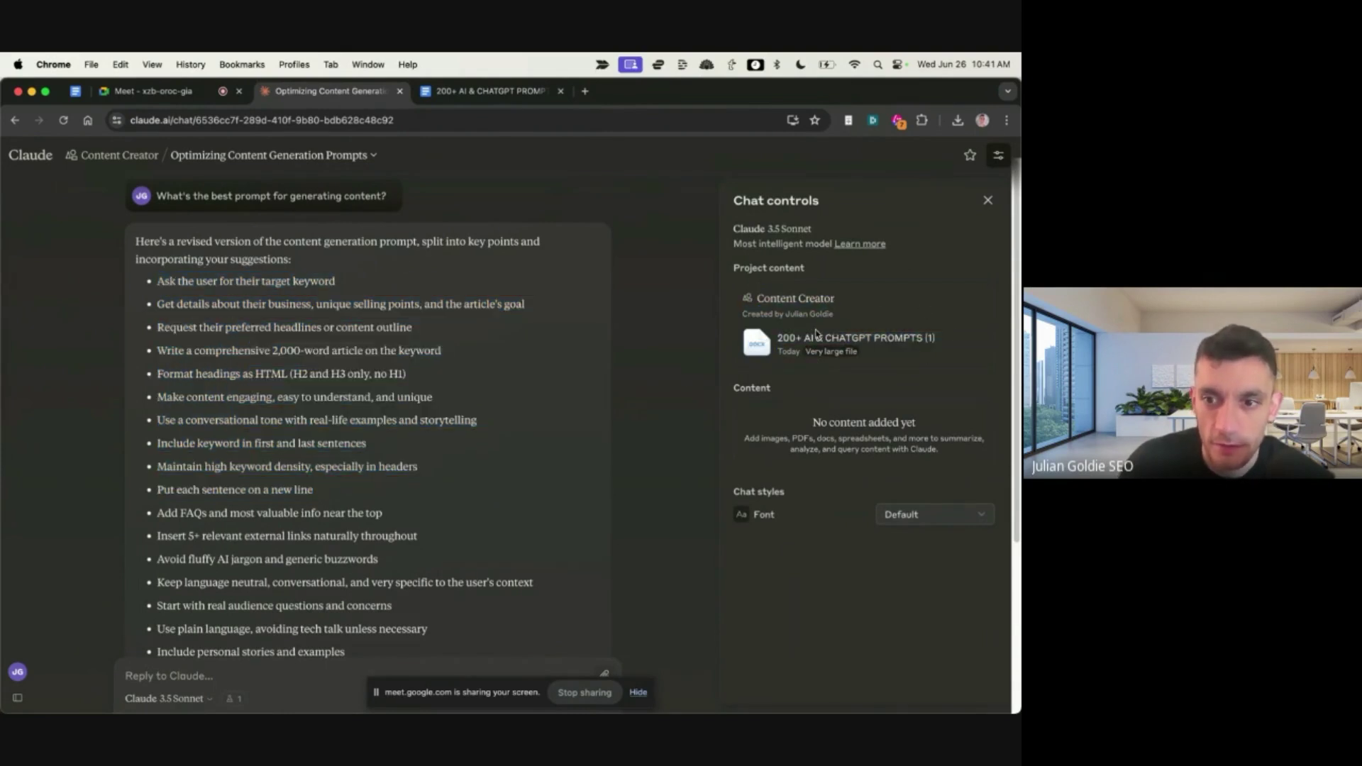
left_click(943, 513)
left_click(943, 514)
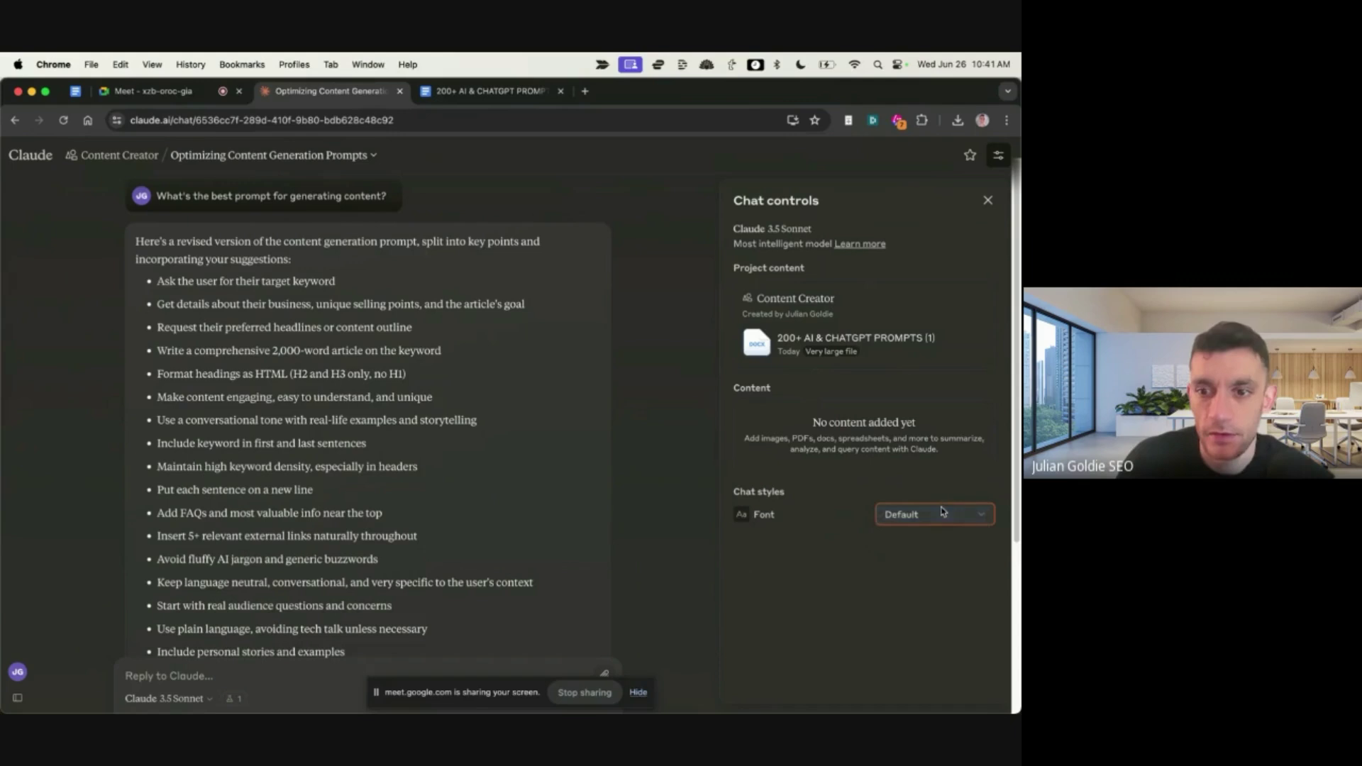
Step: Create a new personal project named "Keyword Research" with the description left empty
left_click(119, 156)
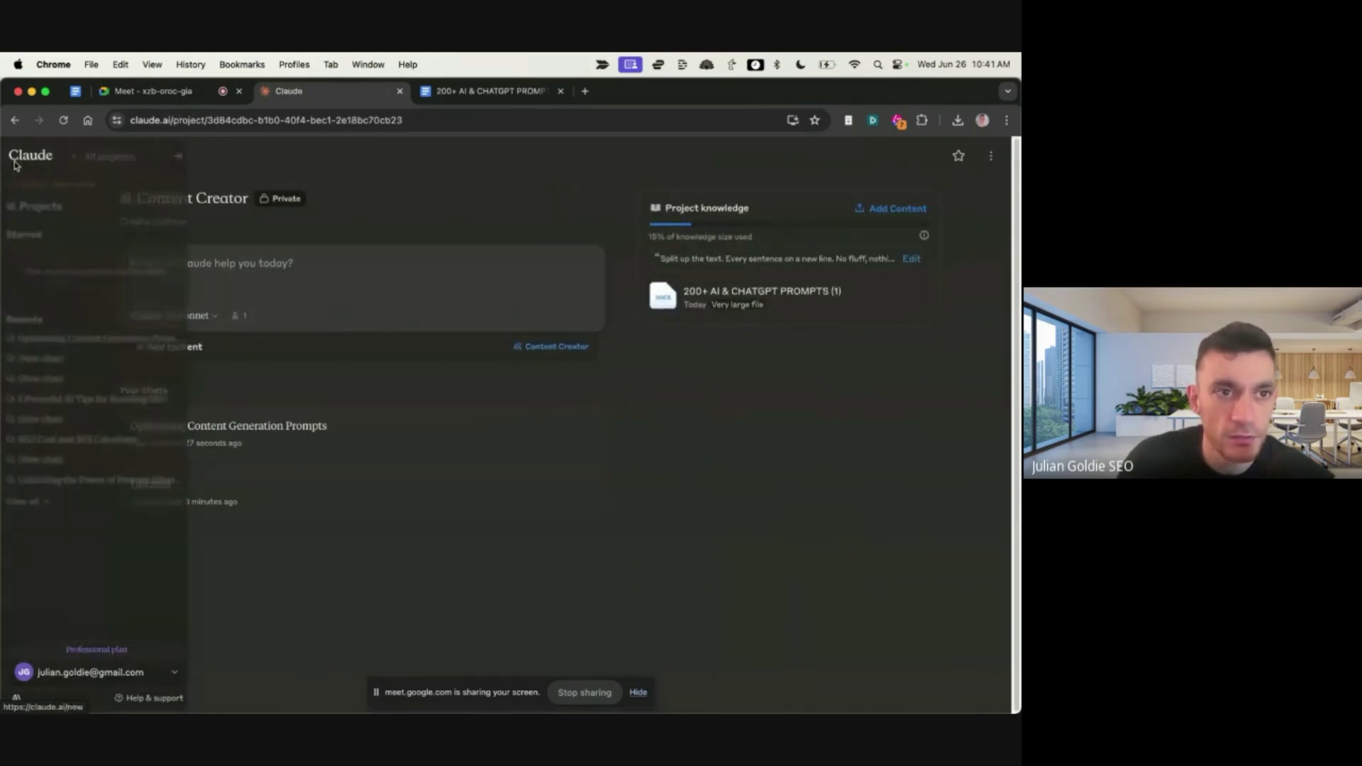
left_click(44, 207)
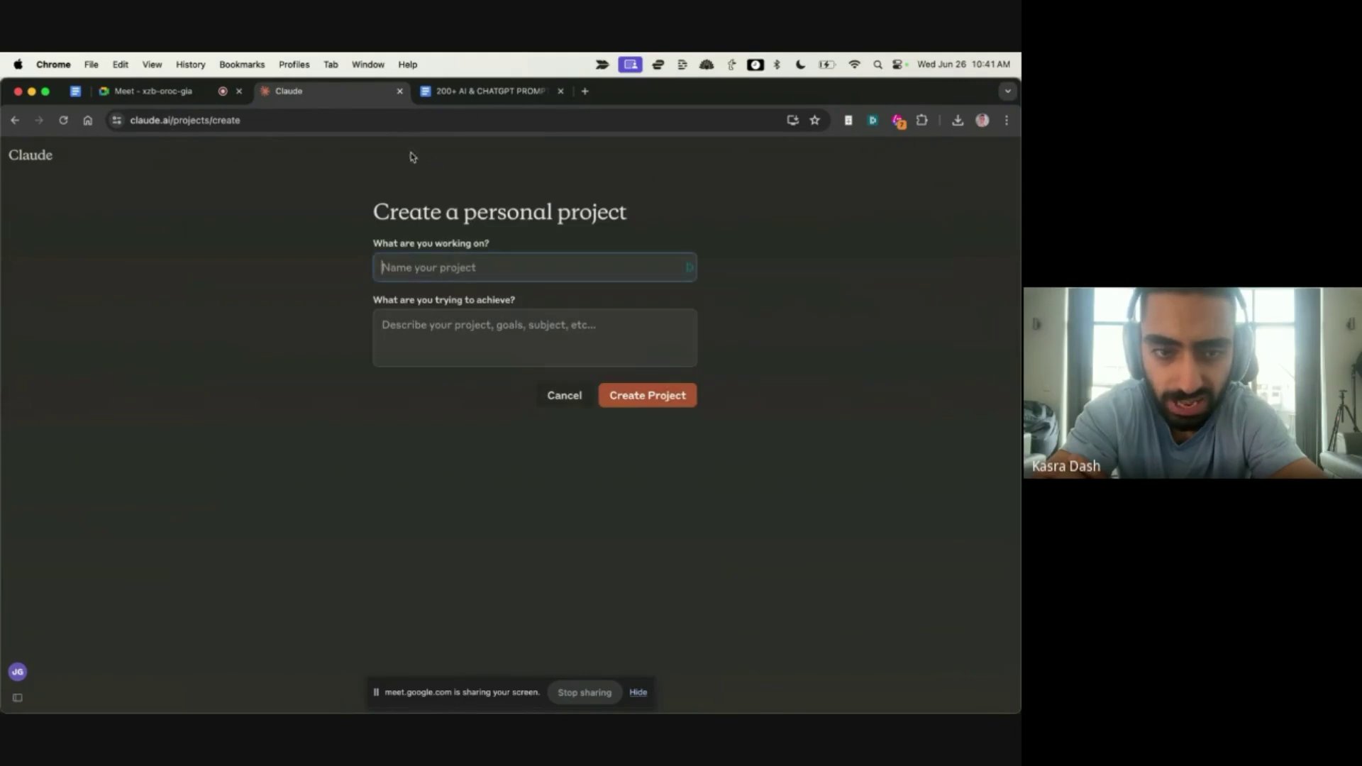
type("Keyword Research")
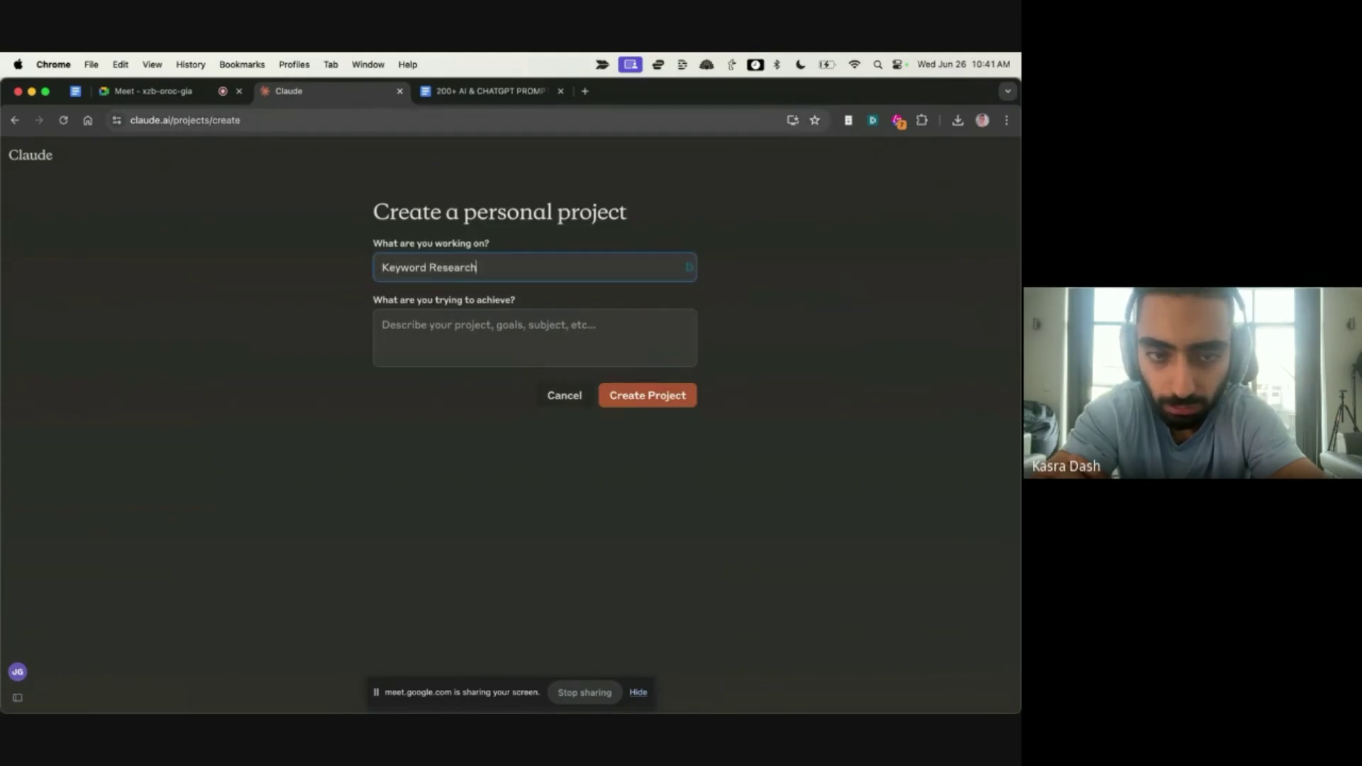
key("Tab")
left_click(659, 398)
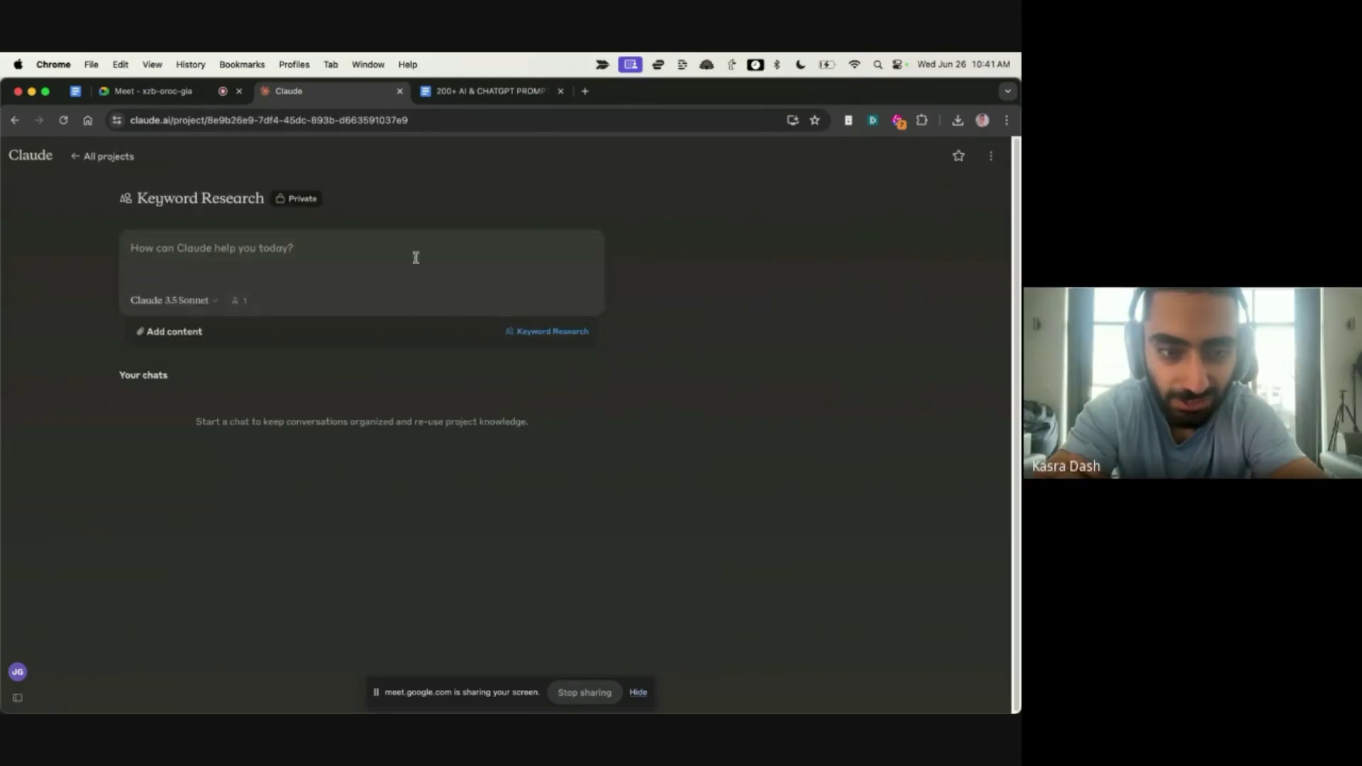
Step: Open the Keyword Research project's custom instructions for editing
left_click(720, 235)
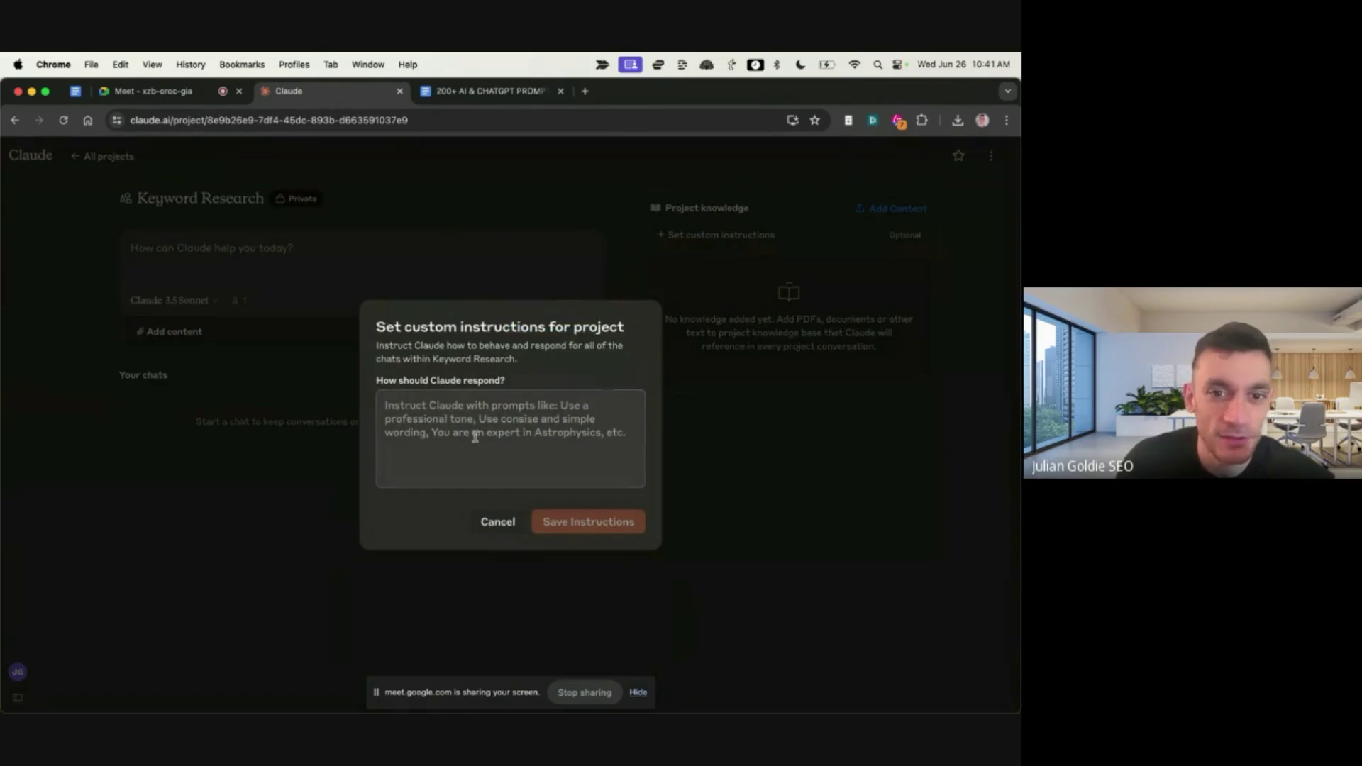
left_click(475, 436)
type("Find keywords")
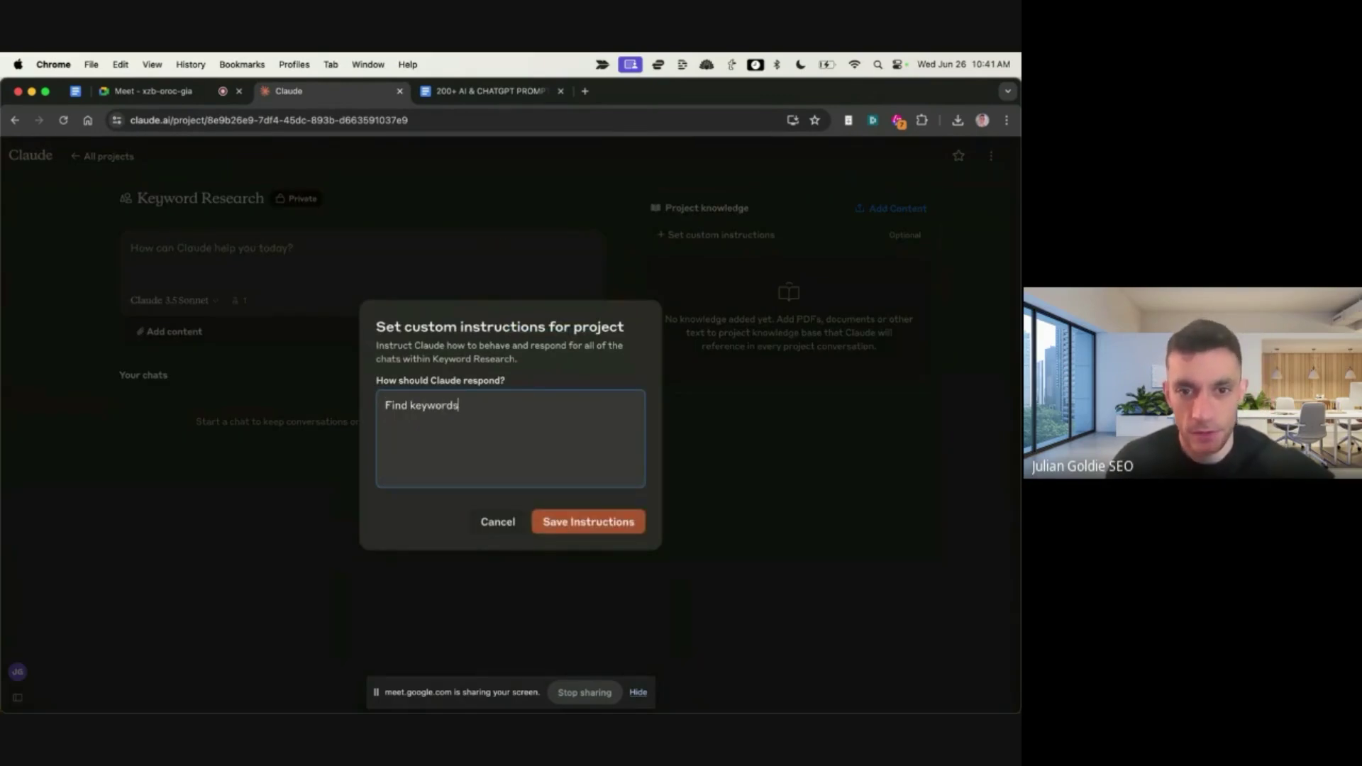
key("BackSpace")
key("BackSpace")
key("BackSpace")
key("BackSpace")
key("BackSpace")
key("BackSpace")
key("BackSpace")
key("BackSpace")
key("BackSpace")
key("BackSpace")
key("BackSpace")
key("BackSpace")
key("BackSpace")
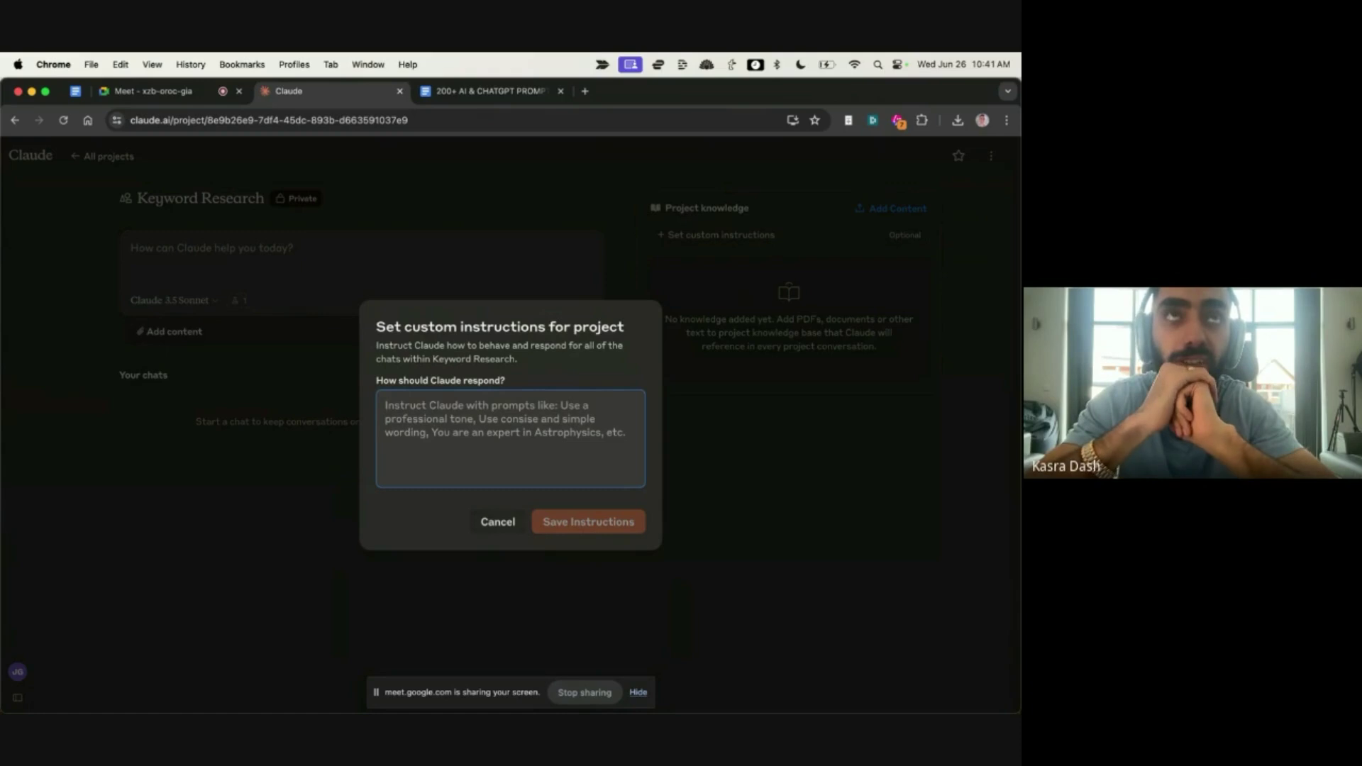
type("For my site")
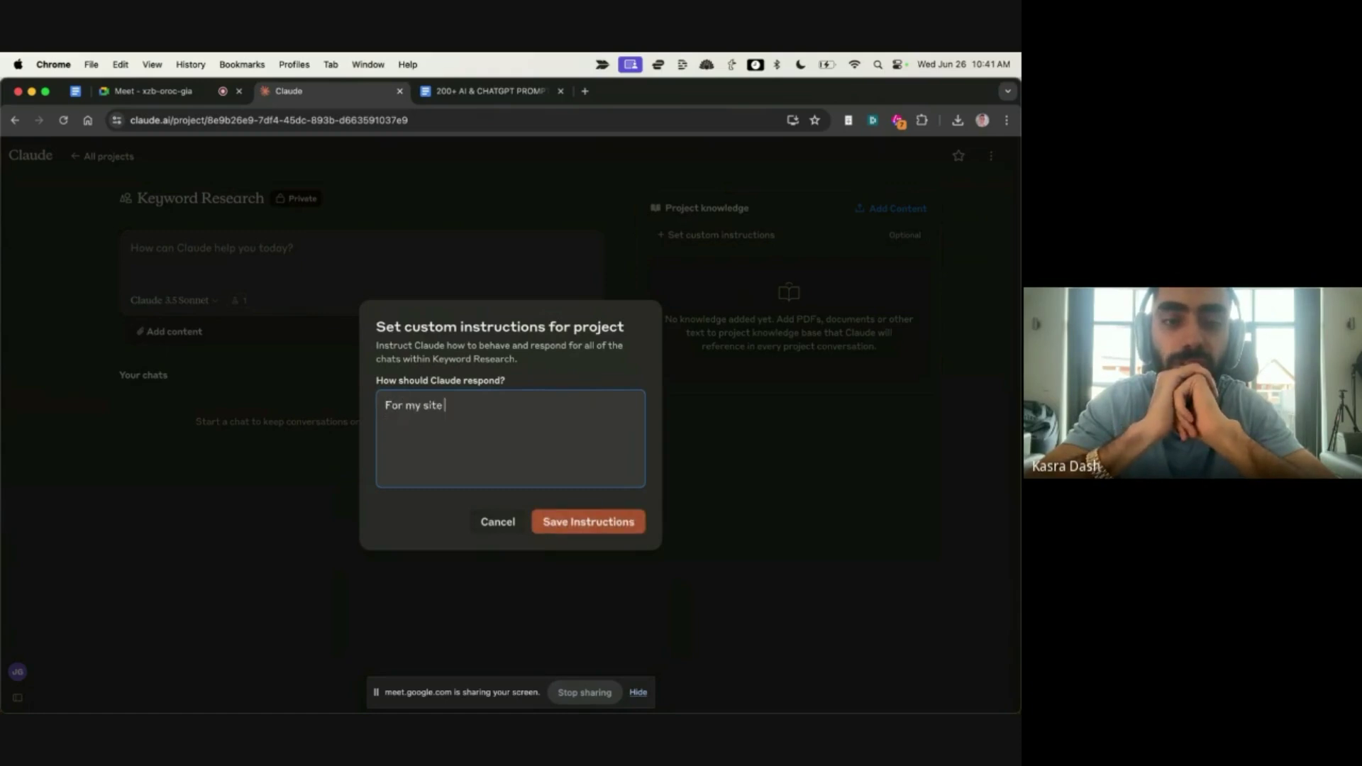
key("BackSpace")
key("BackSpace")
key("BackSpace")
key("BackSpace")
key("BackSpace")
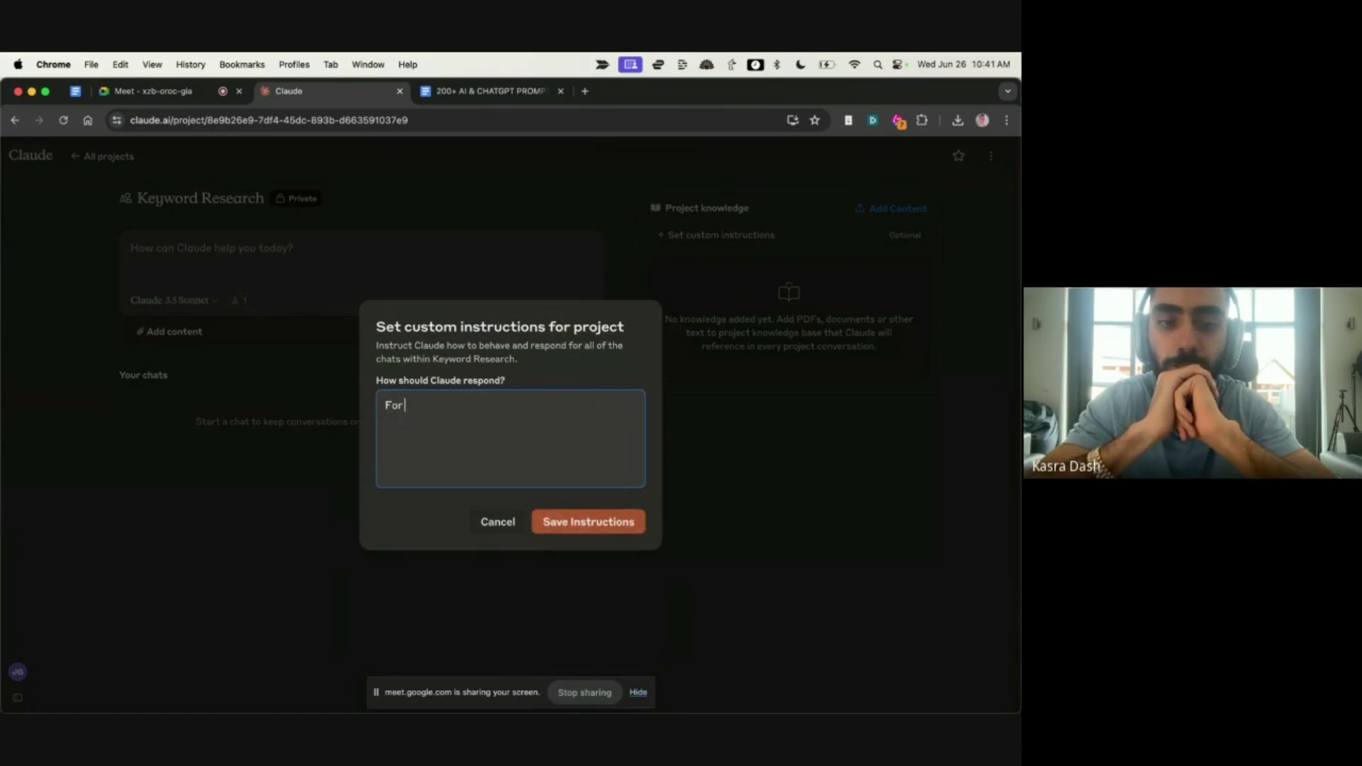
key("BackSpace")
key("BackSpace")
key("BackSpace")
Step: Start the custom instructions as a dashed list with "New website" as the first line and an empty second bullet
type("New")
key("Return")
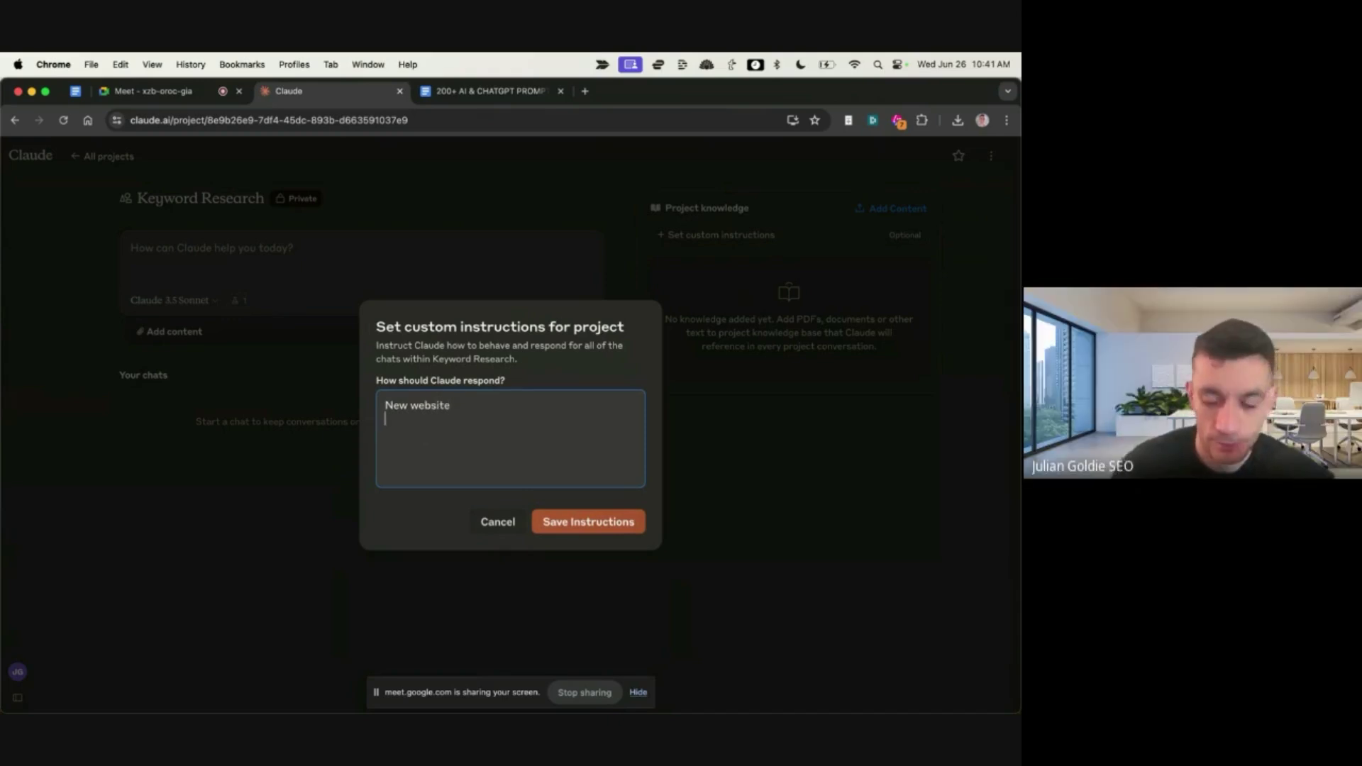
type("-")
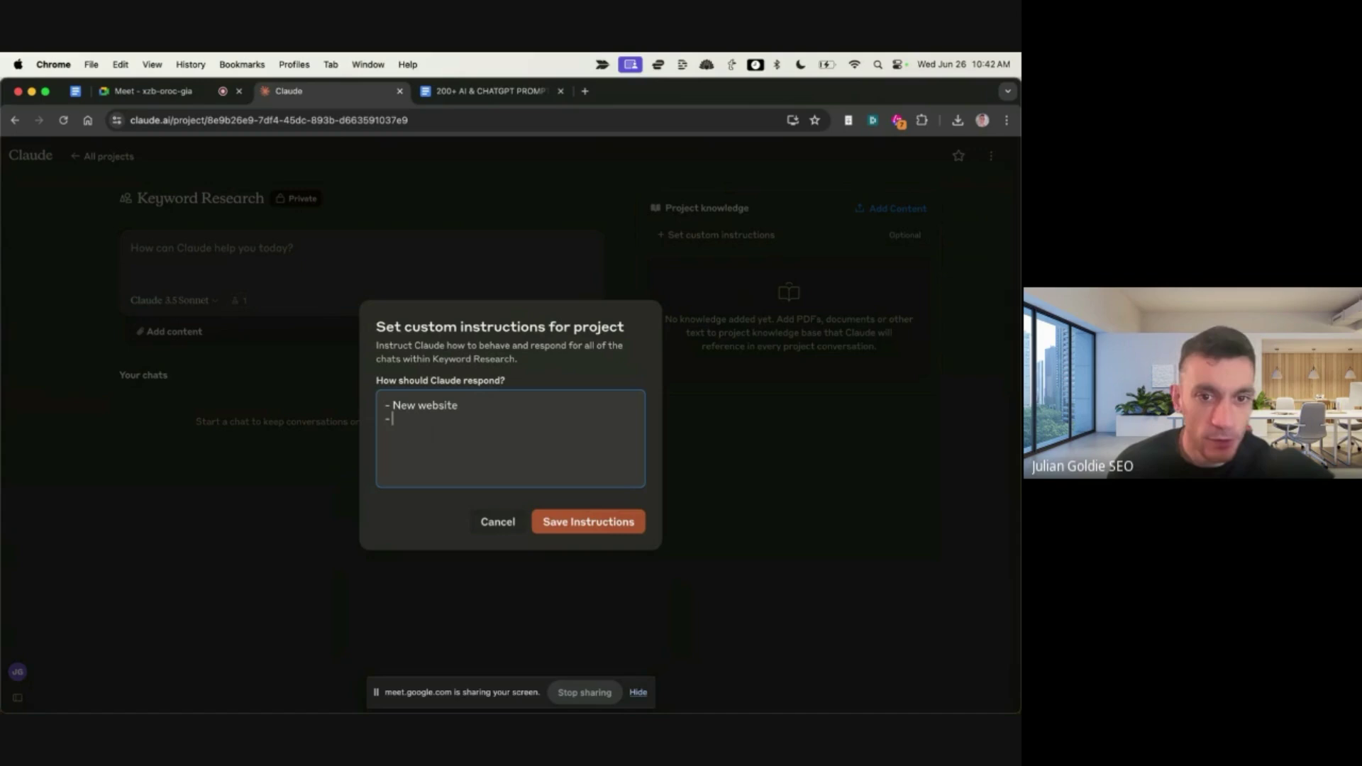
Step: Reword the first instruction line to "All outputs for my coffee website"
double_click(393, 405)
type("Coffee")
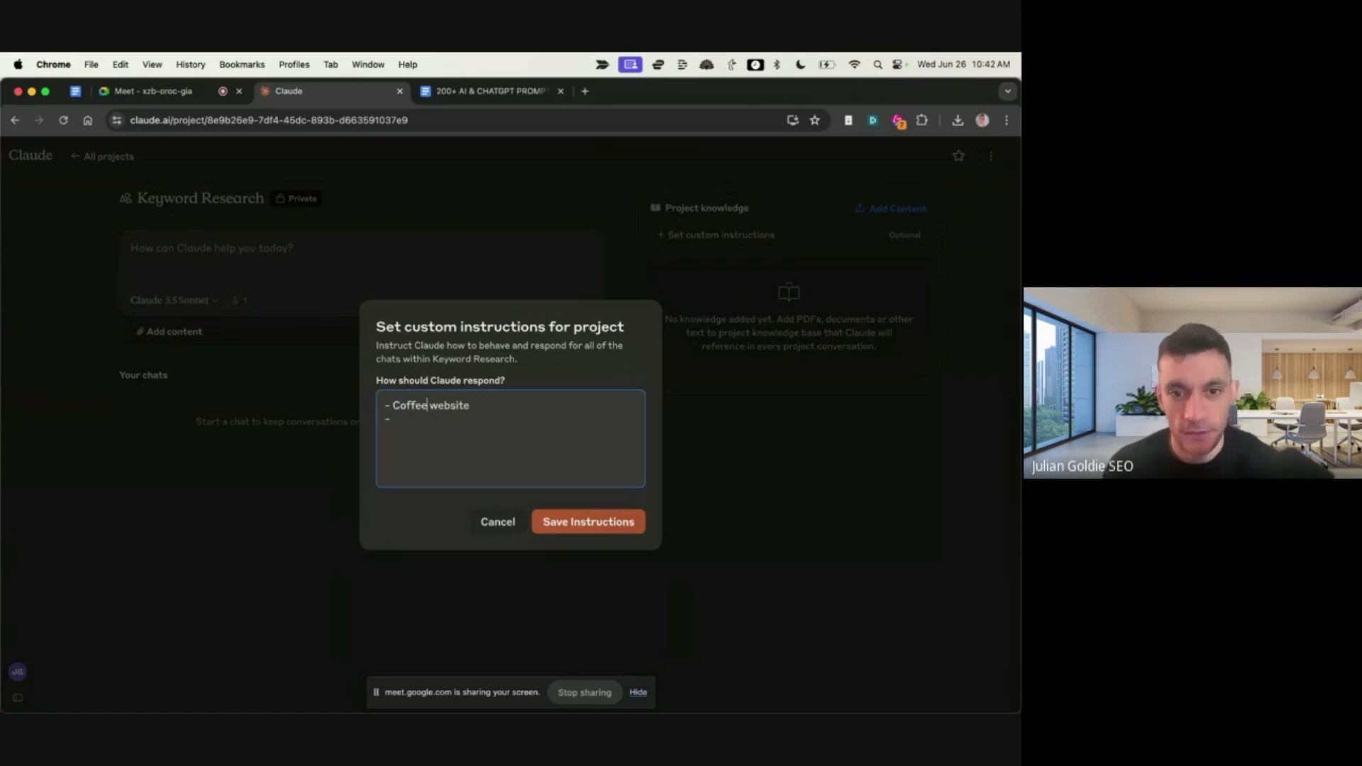
key("shift+alt+Right")
type("For my")
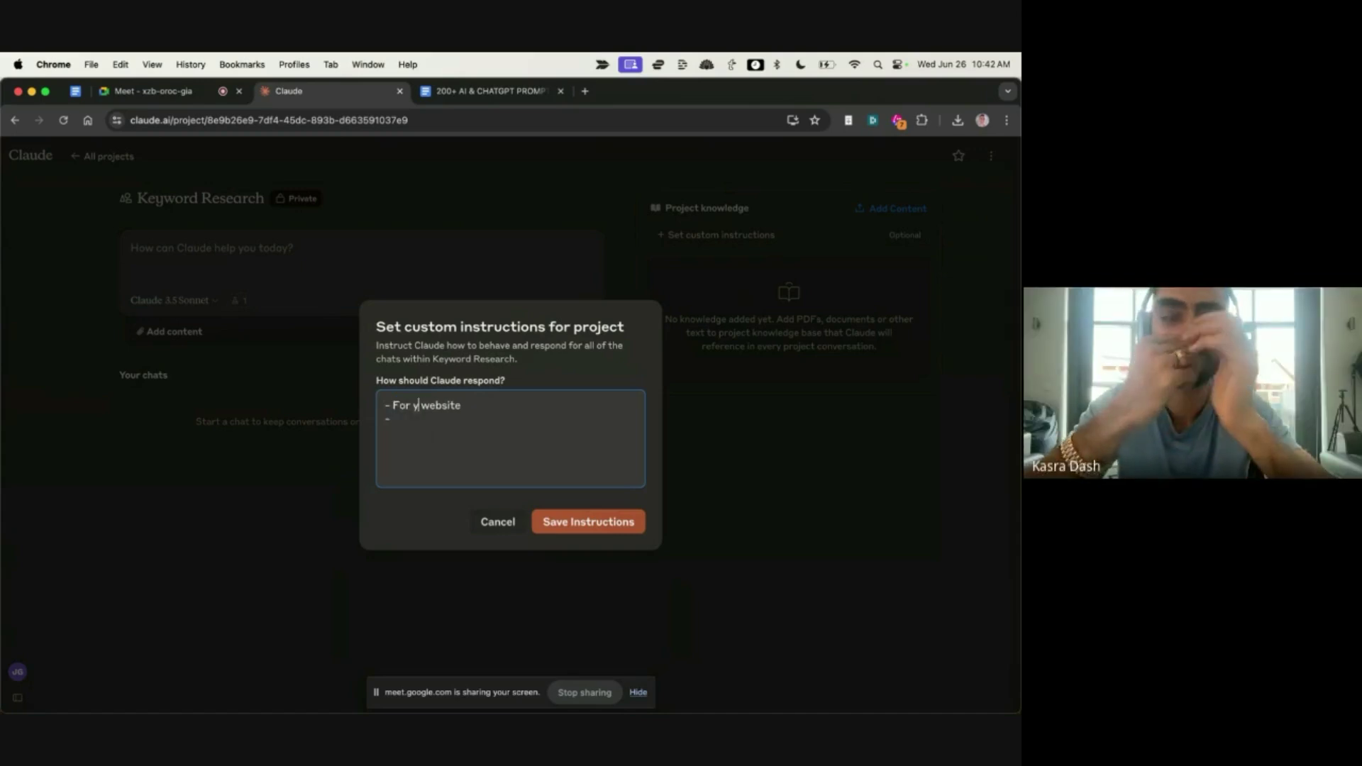
type(" coffee")
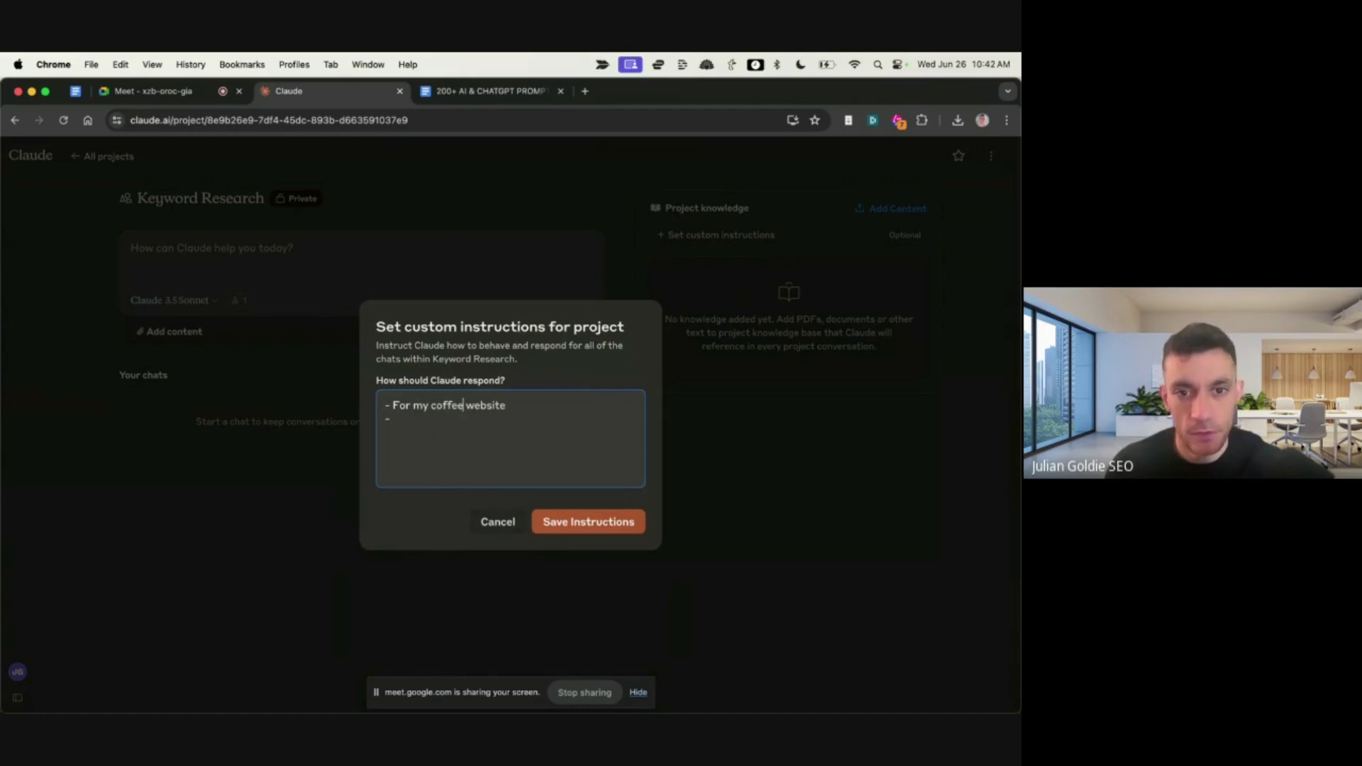
key("alt+Left")
key("alt+Left")
key("shift+alt+Left")
type("All outputs ")
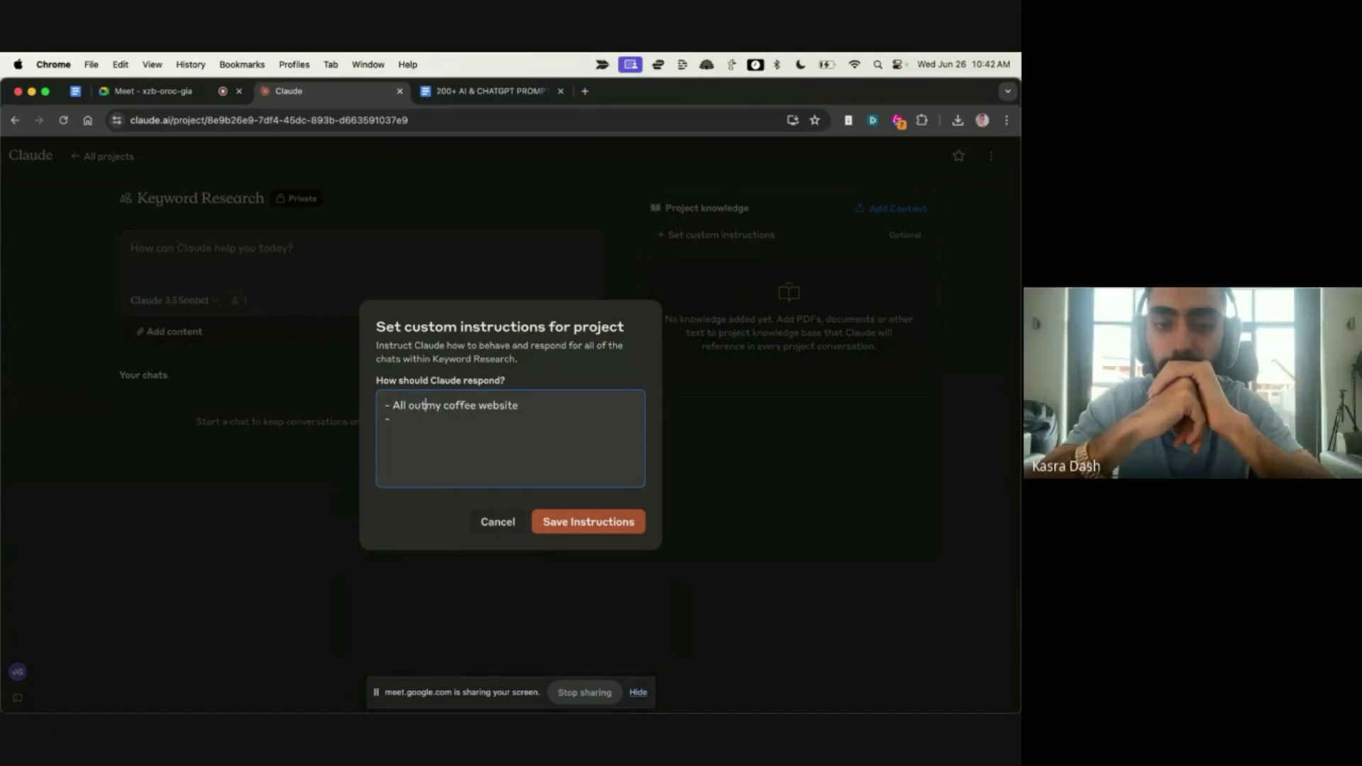
type("for")
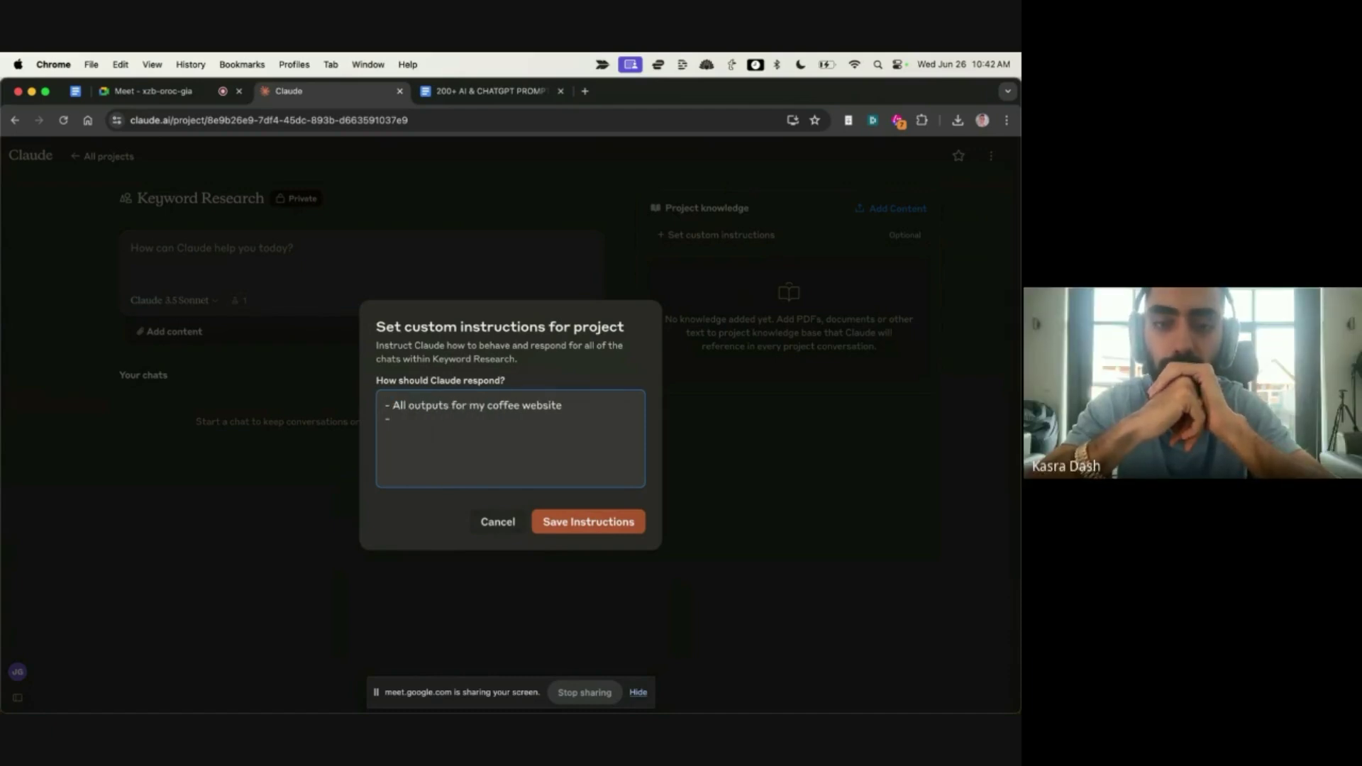
Step: Insert "new" before "coffee website" in the first instruction and move to the empty second bullet
key("alt+Right")
key("alt+Right")
key("alt+Right")
key("alt+Right")
key("Right")
type("new")
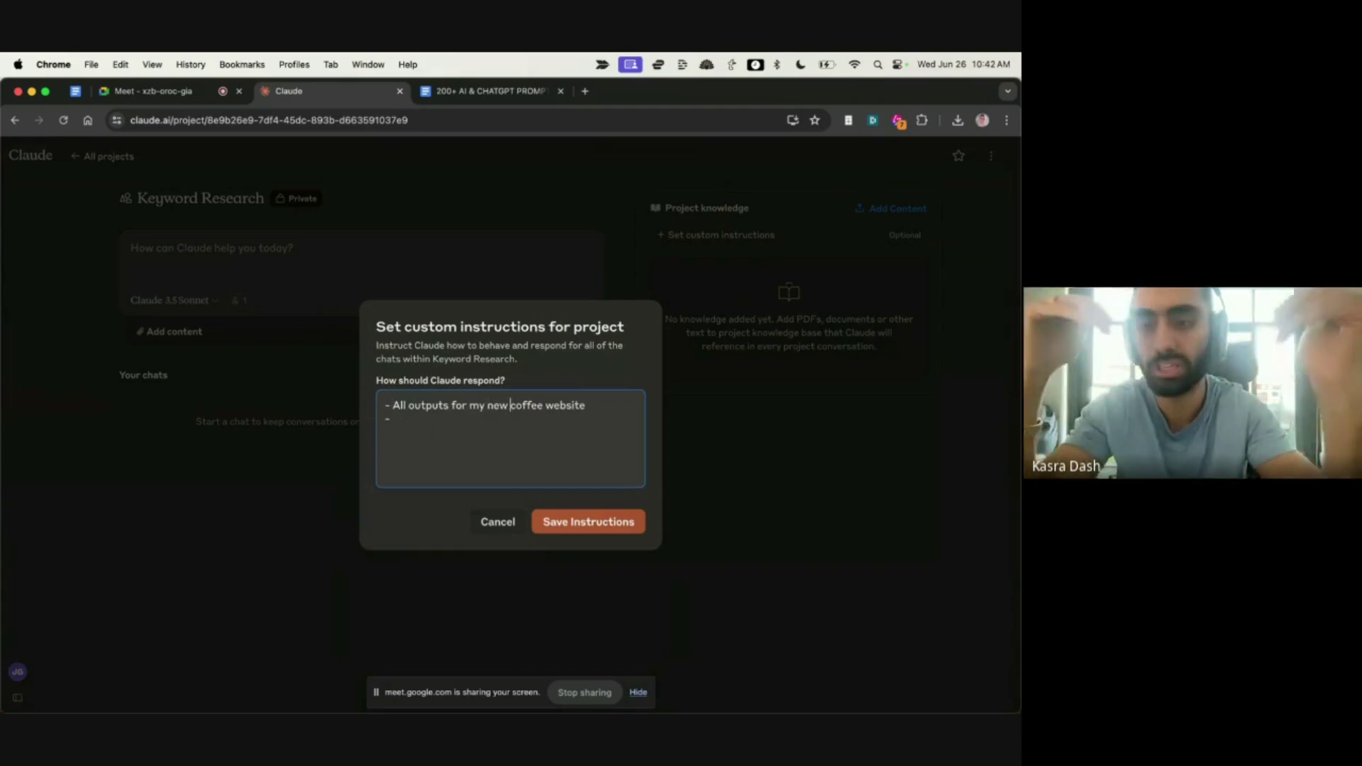
key("super+Right")
key("shift+super+Left")
key("Down")
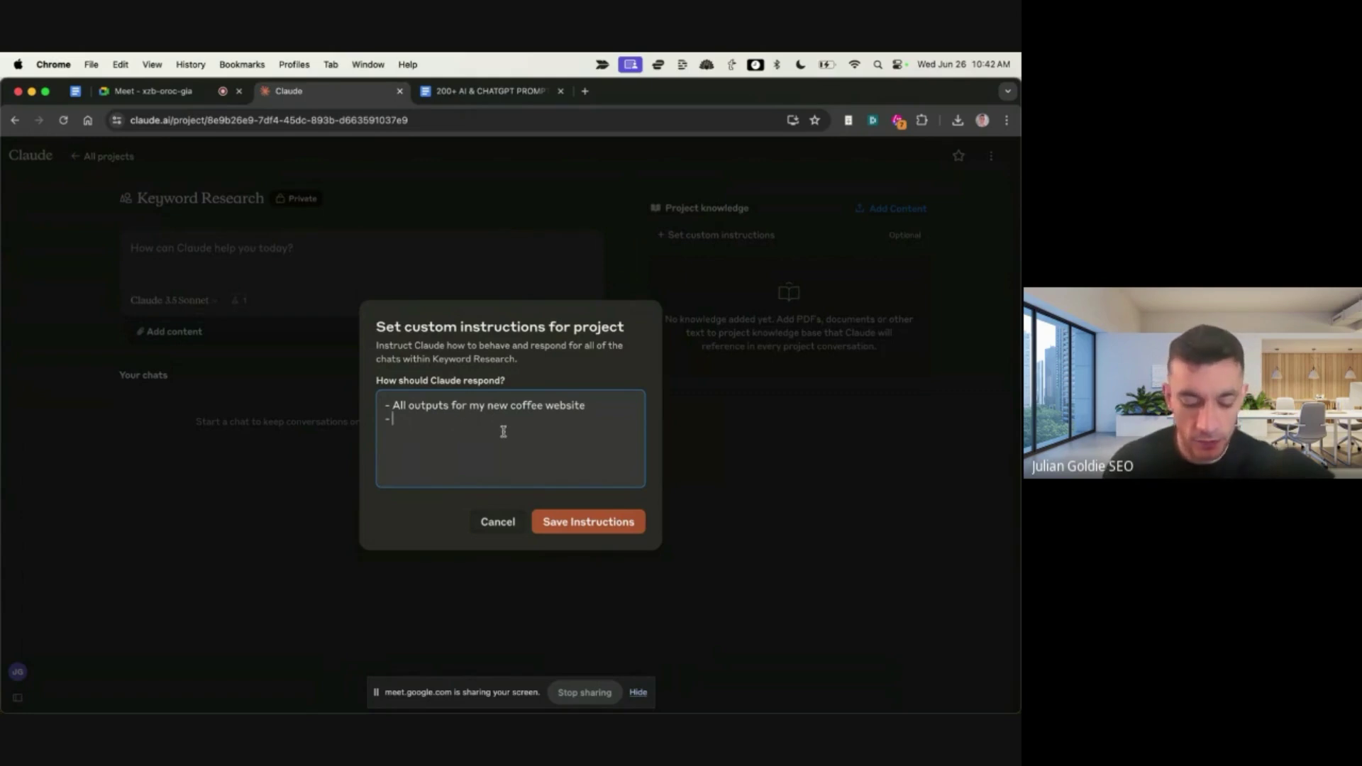
Step: Add the instructions "Go for low competition stuff" and "Aim for long tail keywords" as the second and third bullets, and begin a fourth bullet
type("C")
type("o for low")
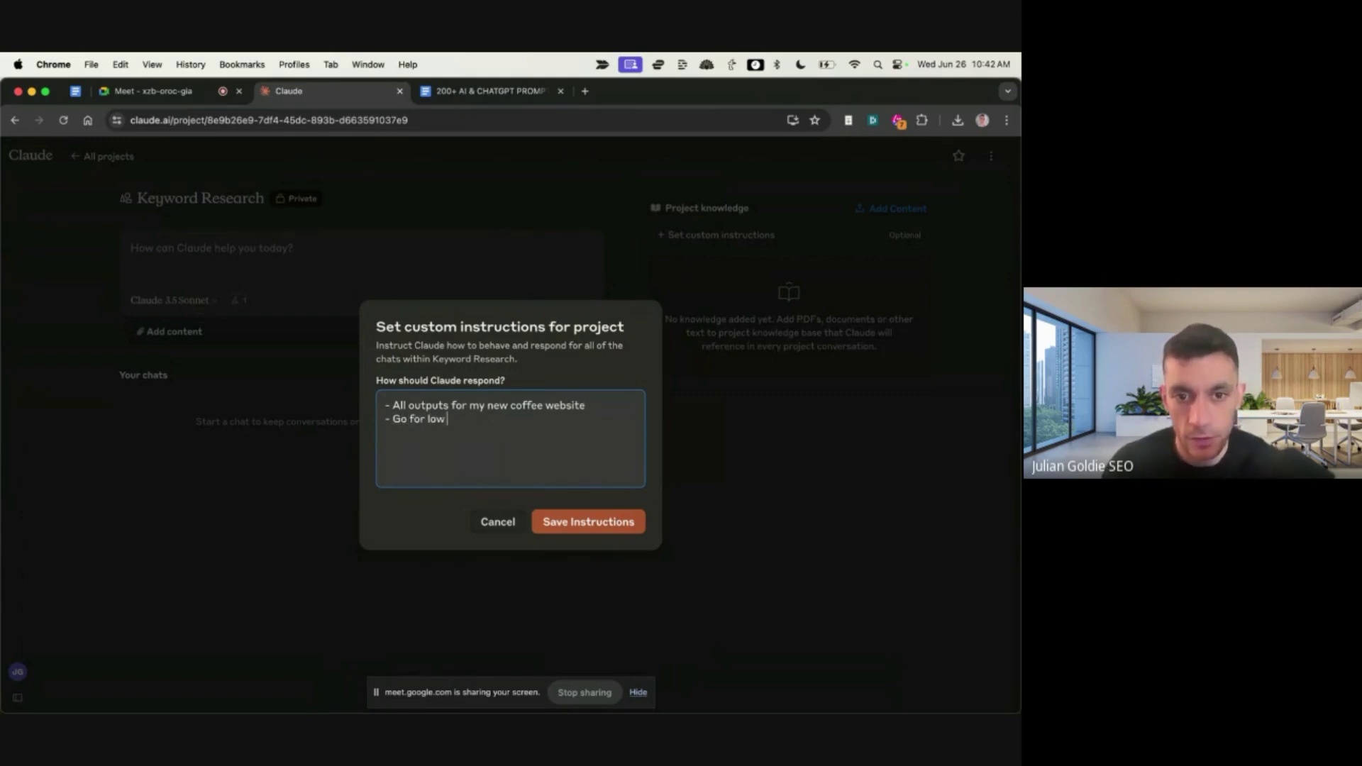
type(" competition stuff")
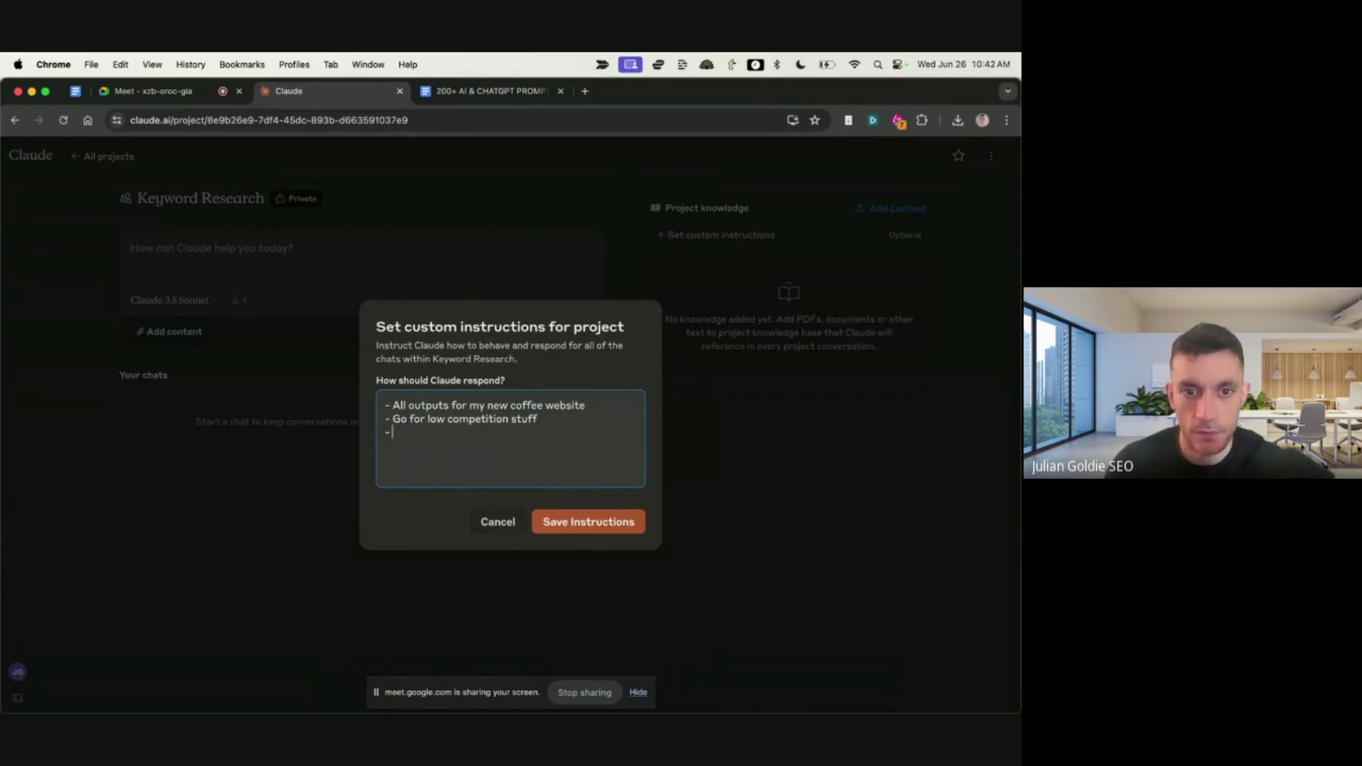
type("long tail ky")
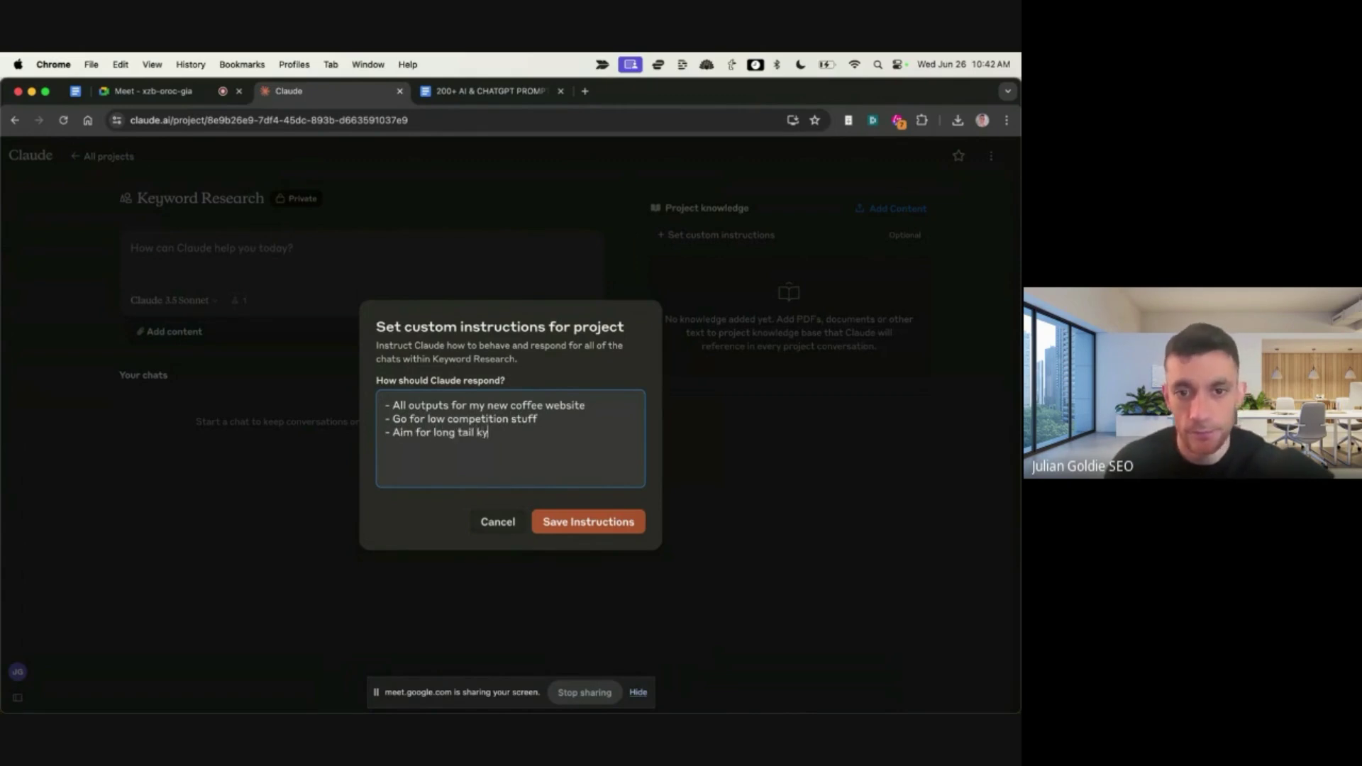
key("BackSpace")
type("ds")
key("Return")
type("-")
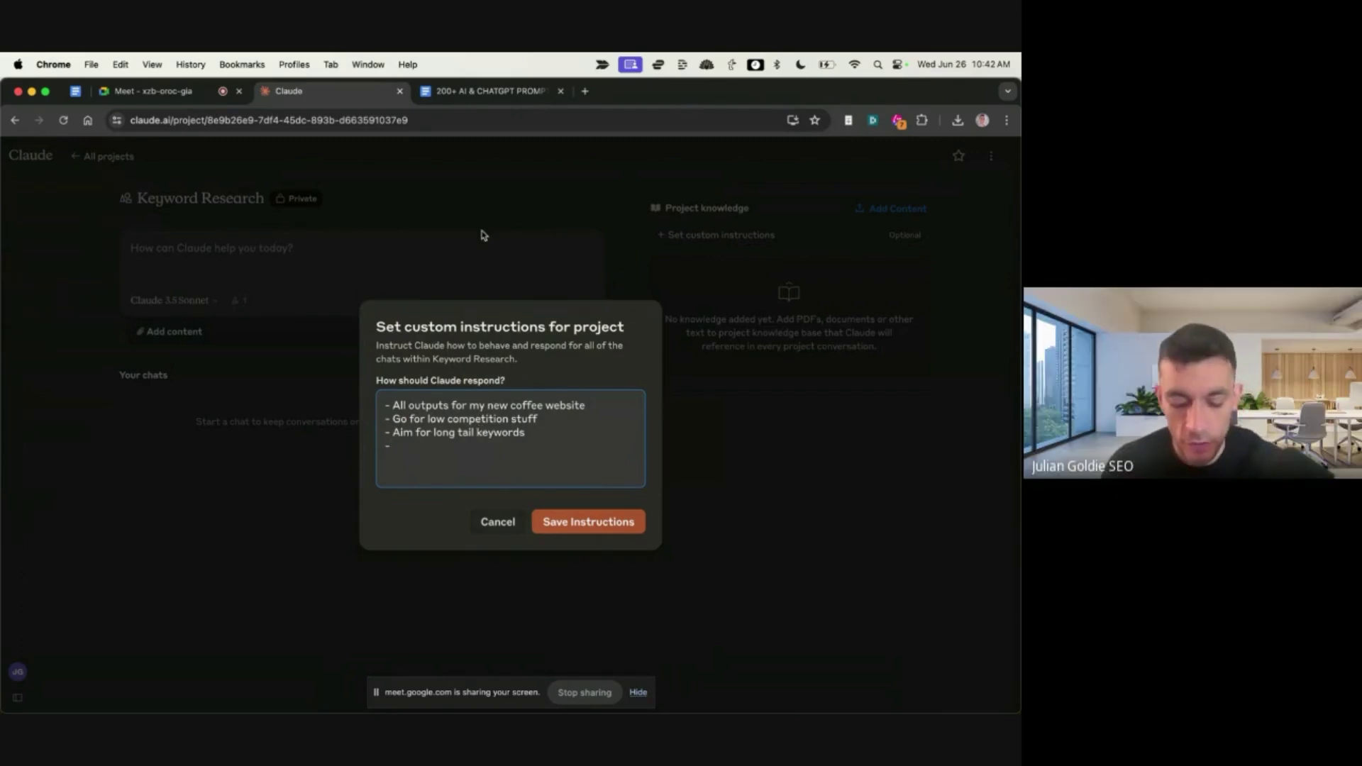
Step: Write the fourth instruction "Don't go too niche e.g. people must be searching for the keyword" and save the custom instructions
type("go to")
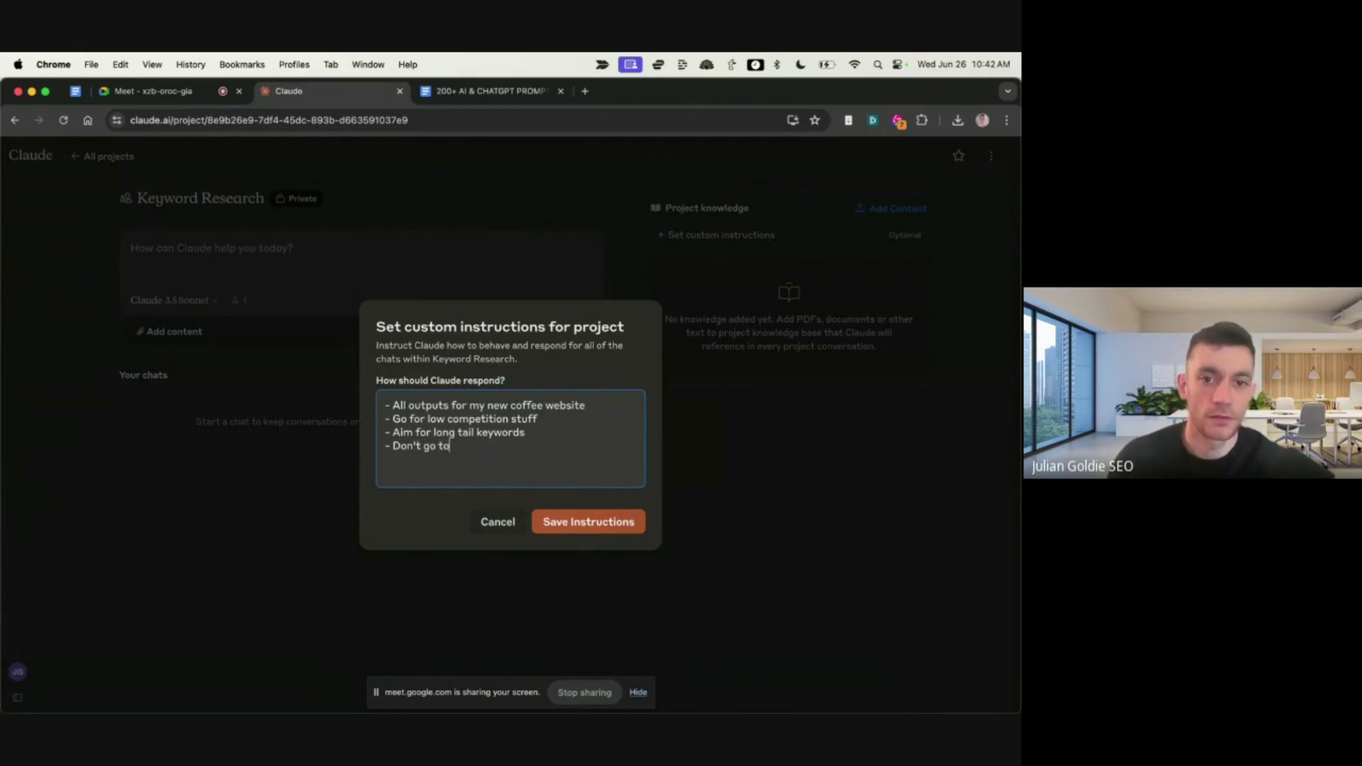
type("o niche e.g. ")
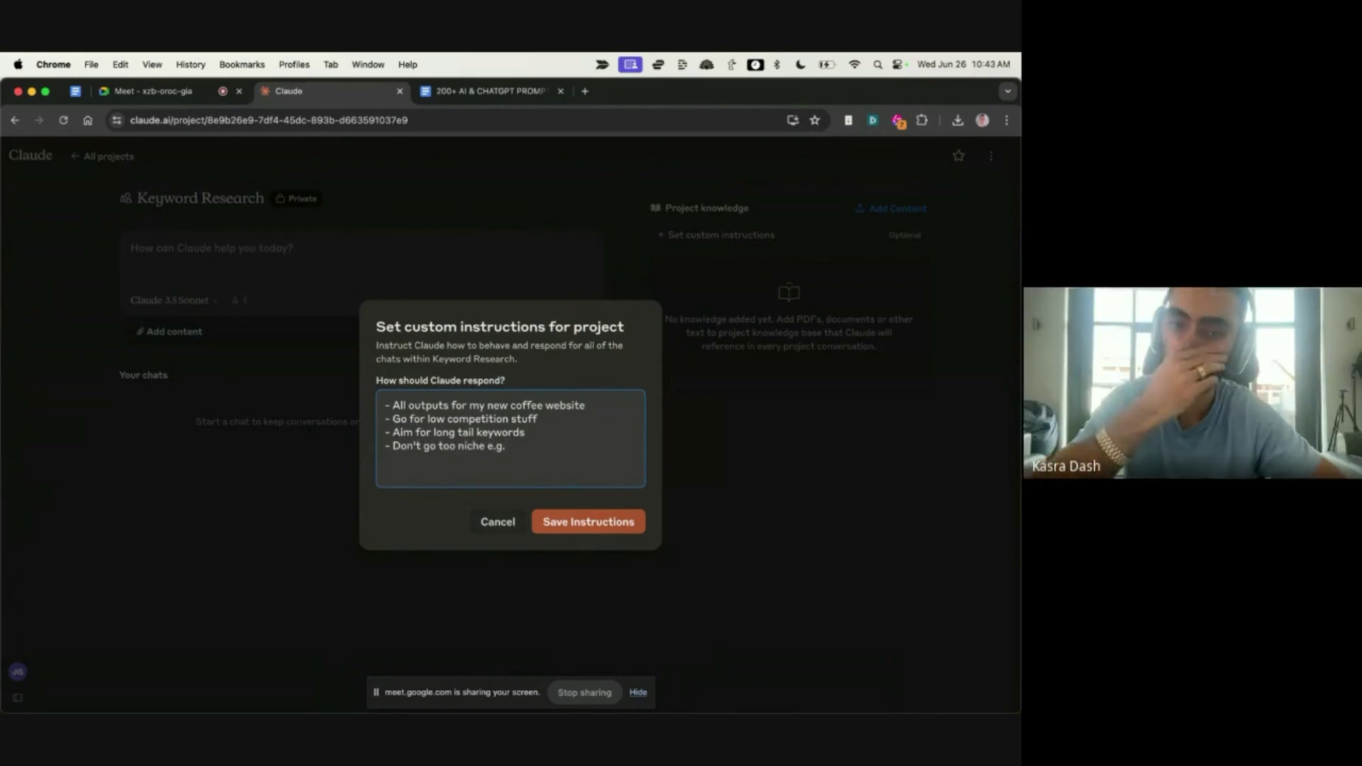
type("people must be s")
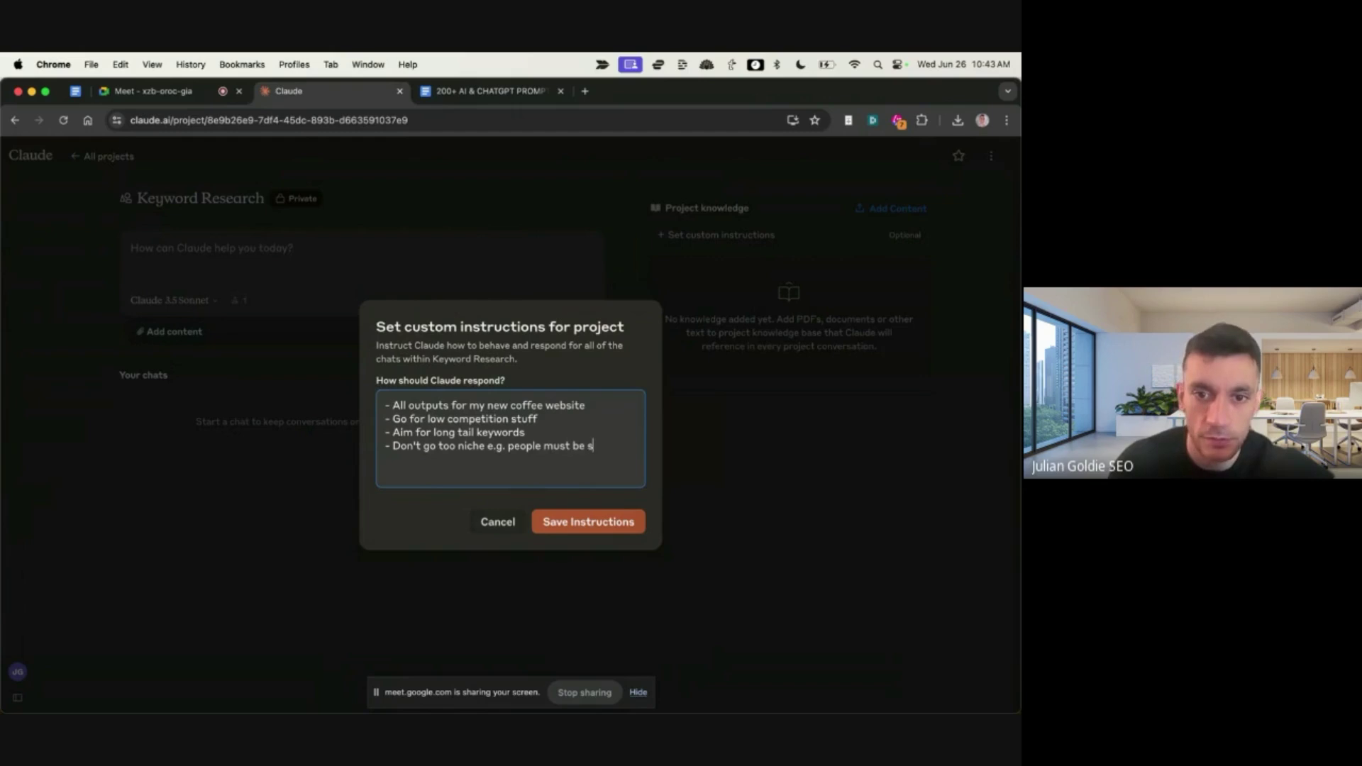
type("earching for the ek")
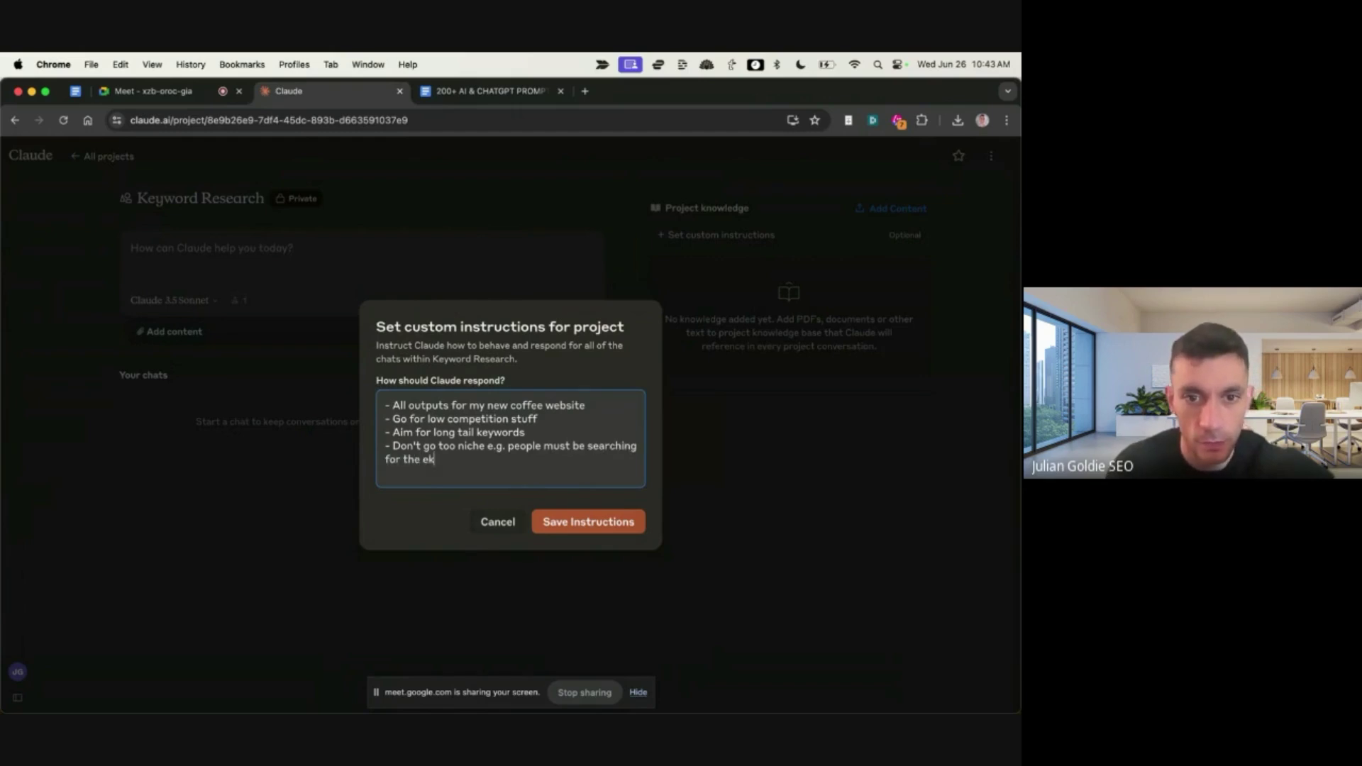
key("BackSpace")
key("BackSpace")
type("keyword")
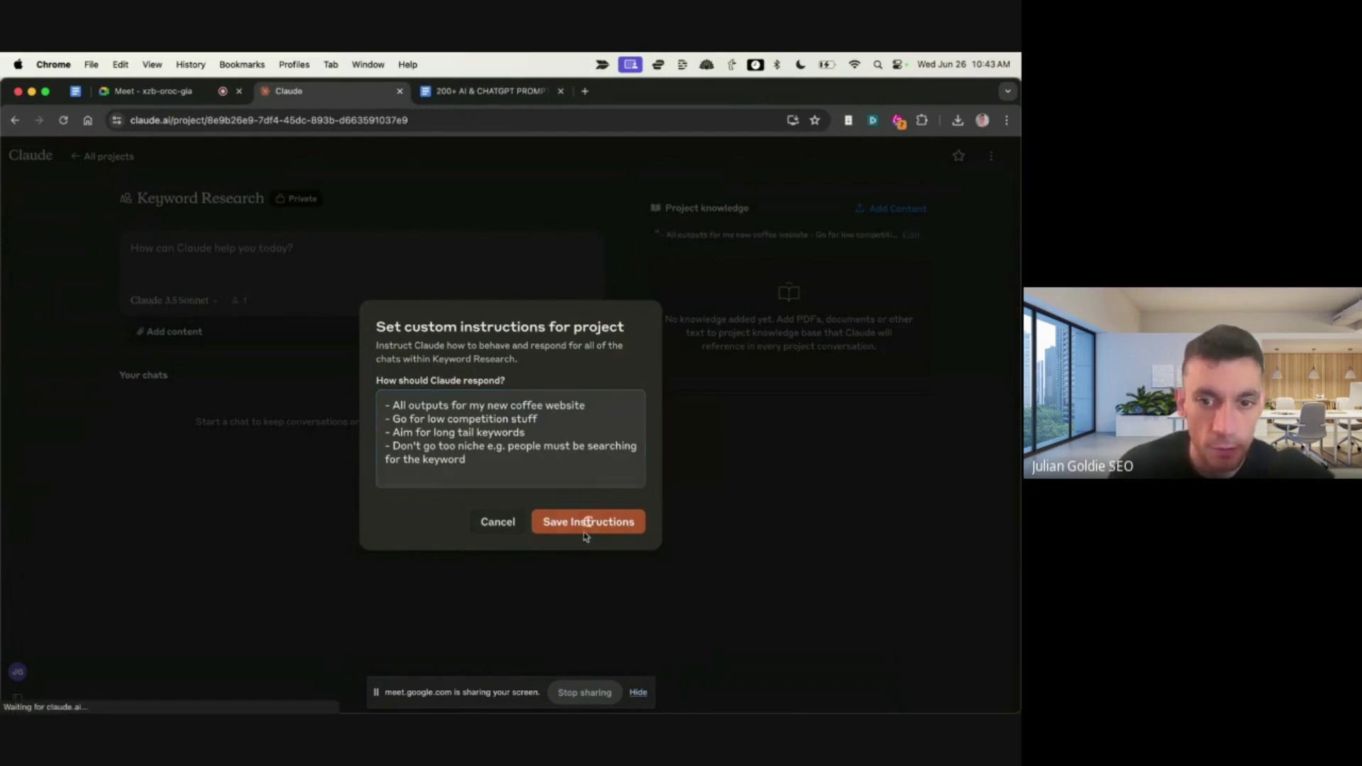
left_click(581, 522)
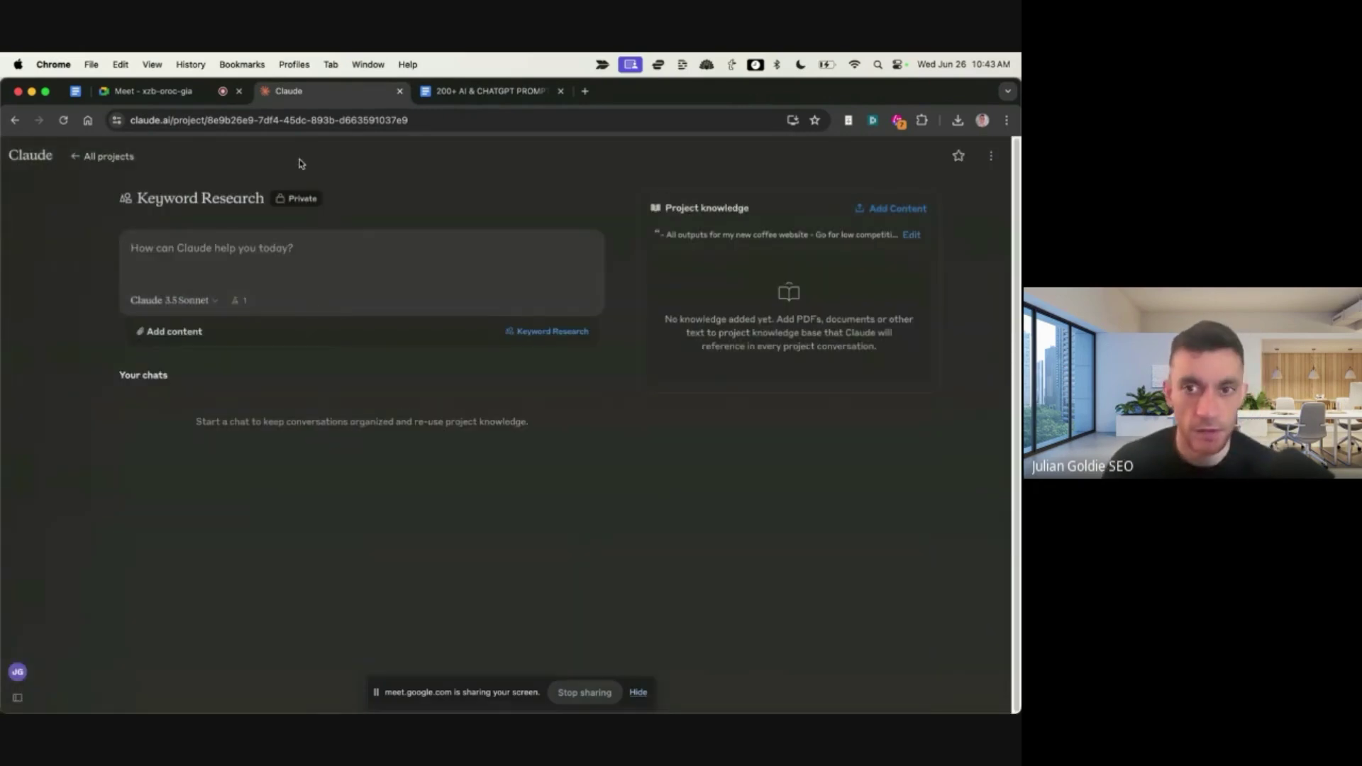
Step: Ask Claude "give me some kws" in the Keyword Research project and highlight the first keyword in the reply
type("give me some")
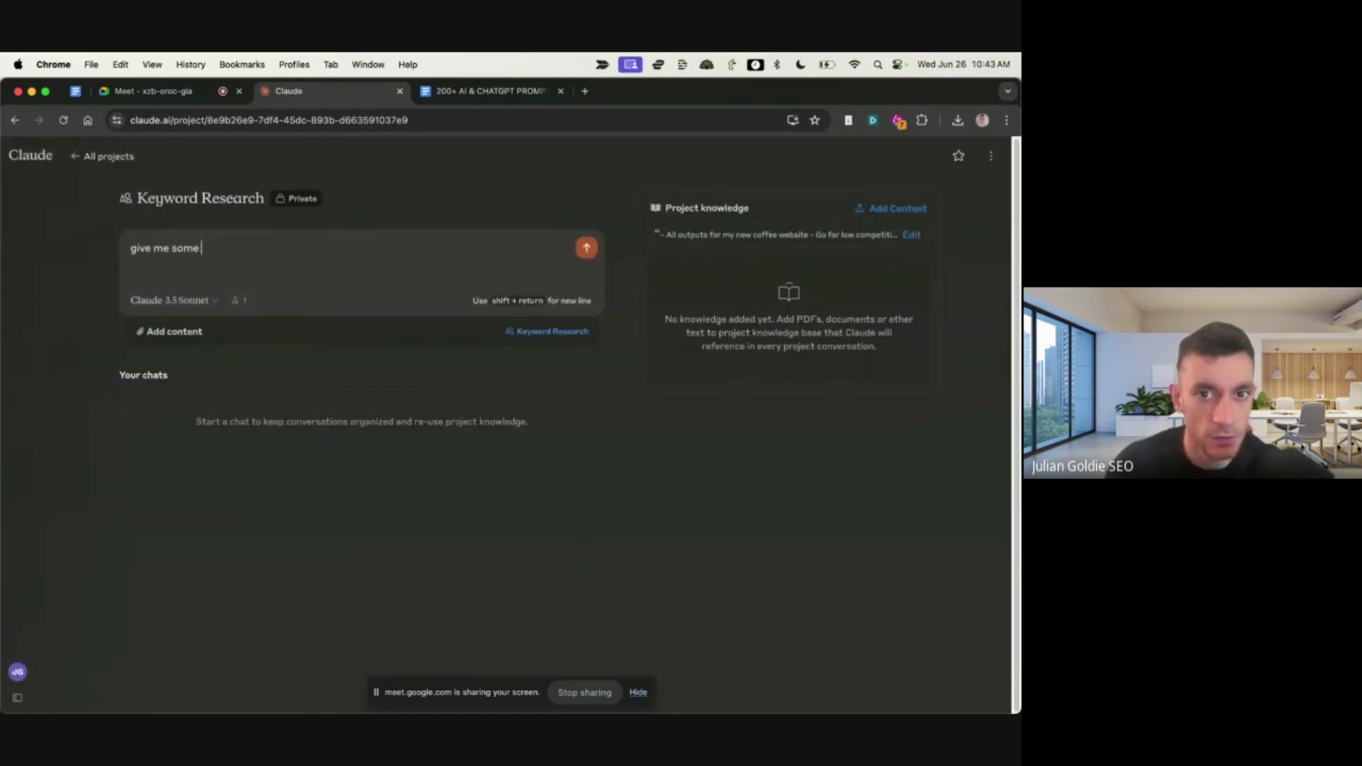
key("super+BackSpace")
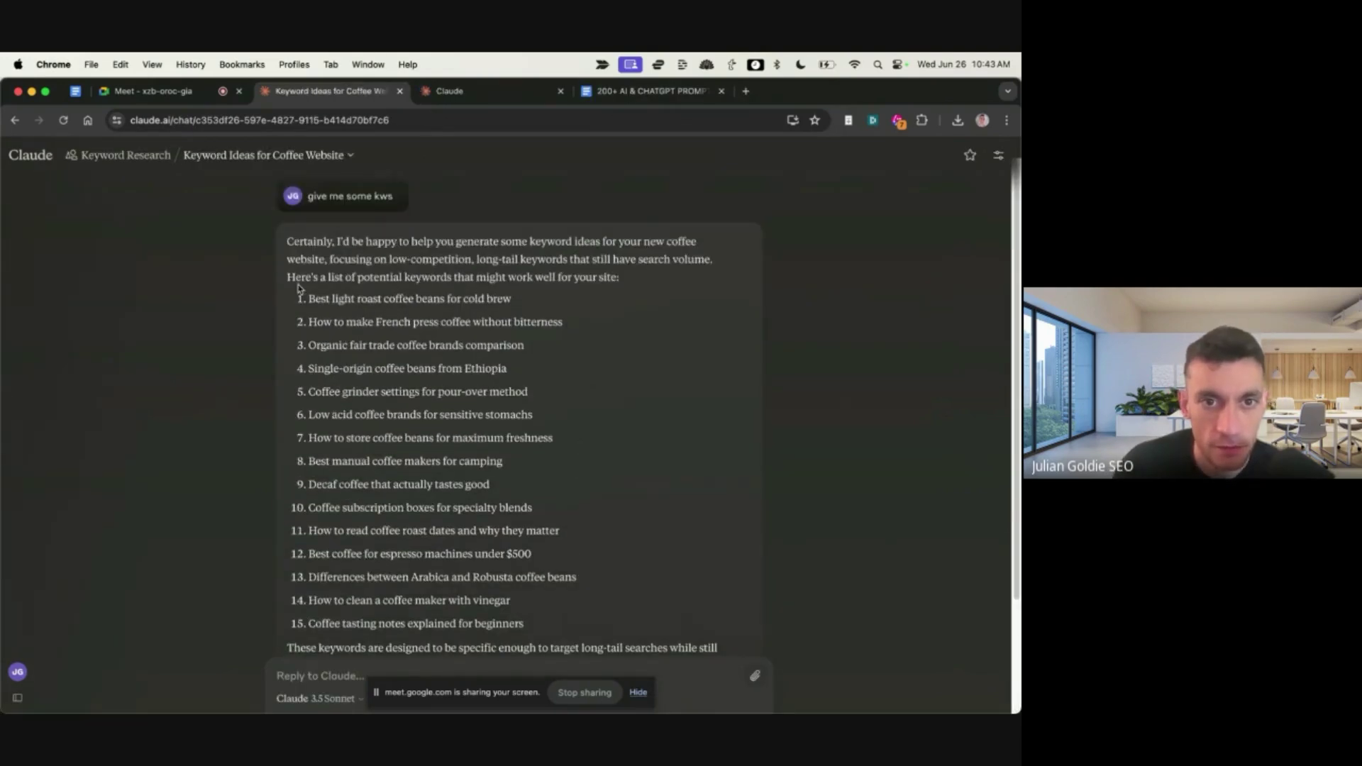
left_click_drag(306, 298, 511, 299)
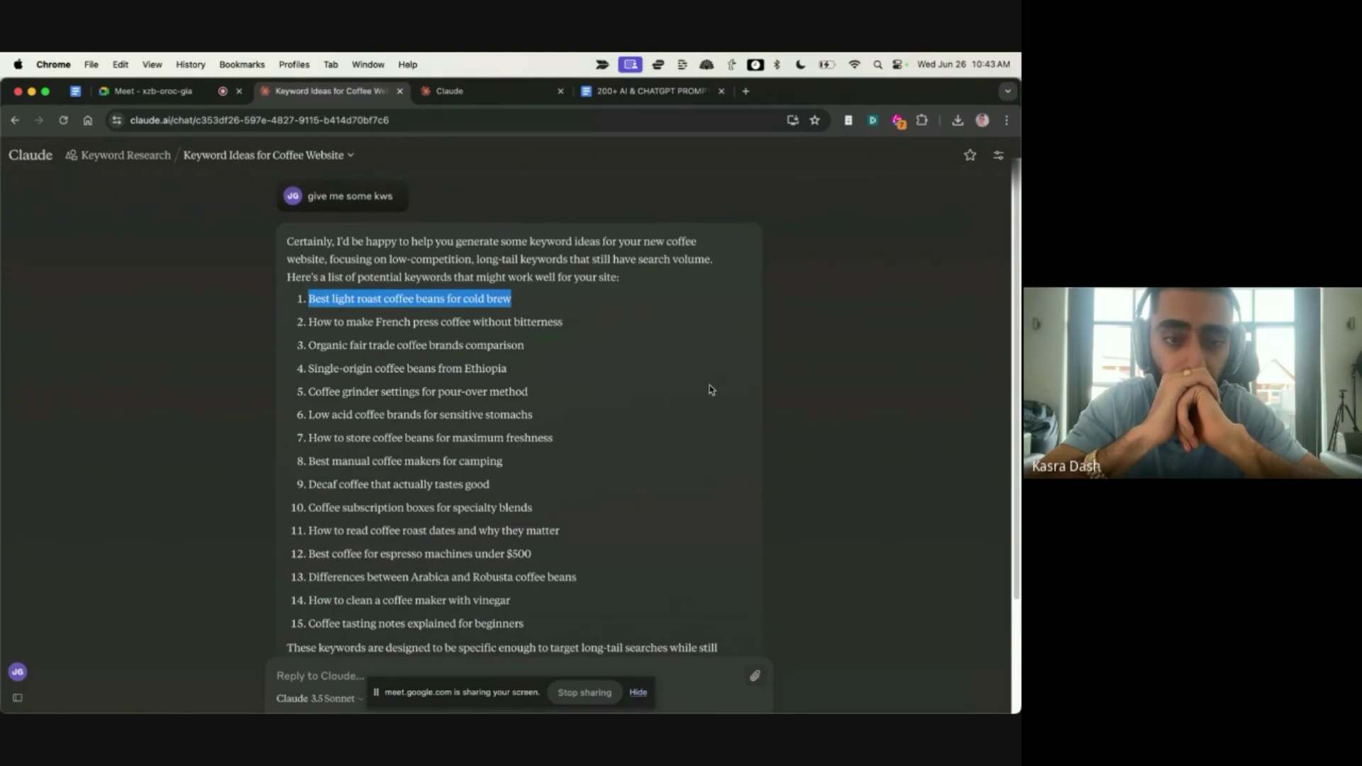
Step: Open google.com in a new tab and copy the first keyword, "Best light roast coffee beans for cold brew", from Claude's reply
key("super+t")
type("google.com")
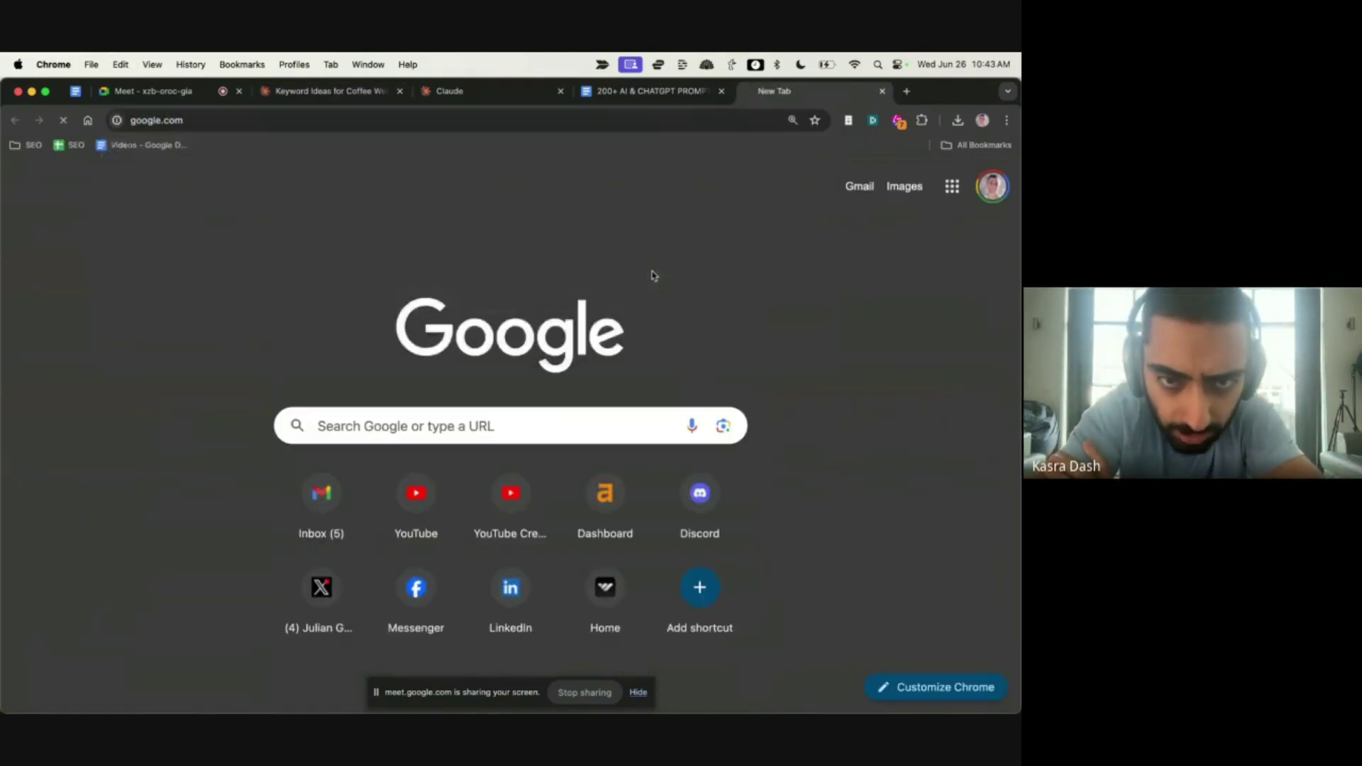
key("Return")
left_click(357, 92)
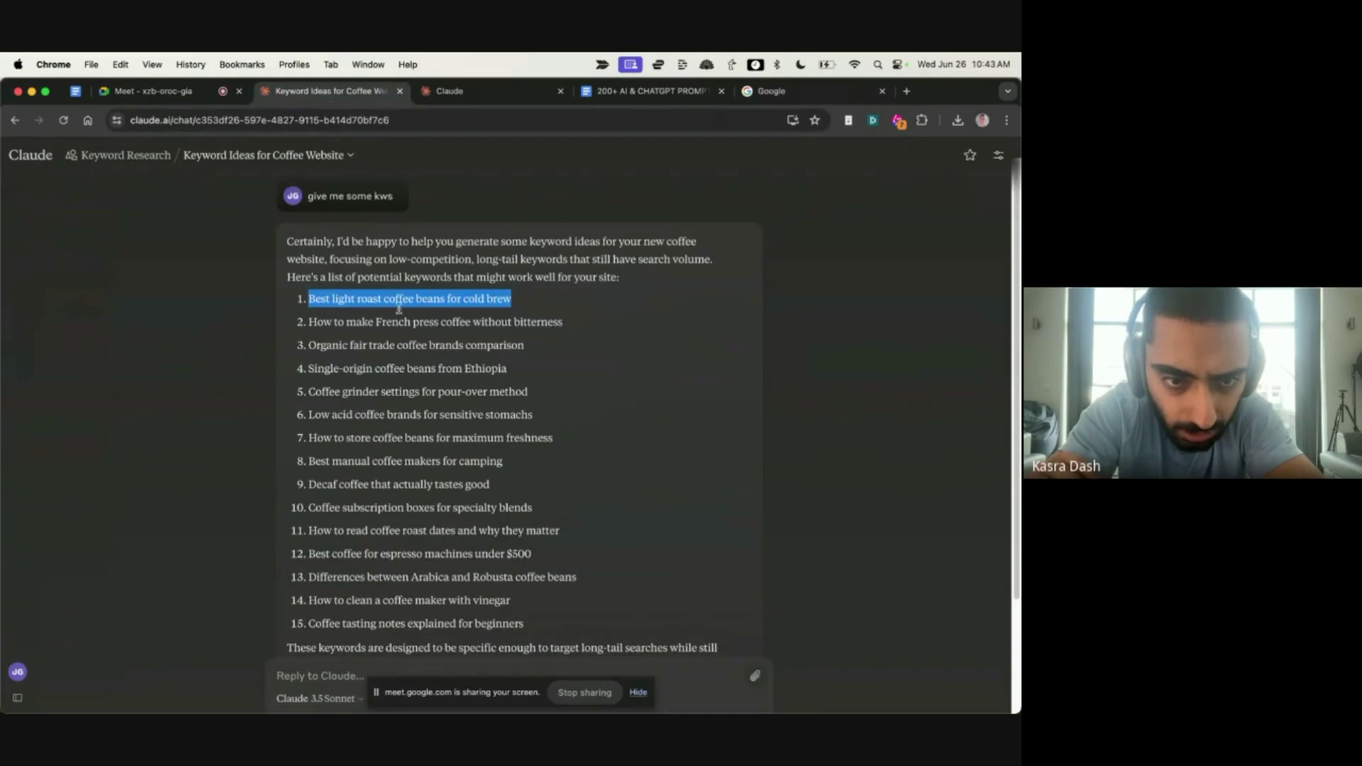
left_click(331, 338)
triple_click(603, 324)
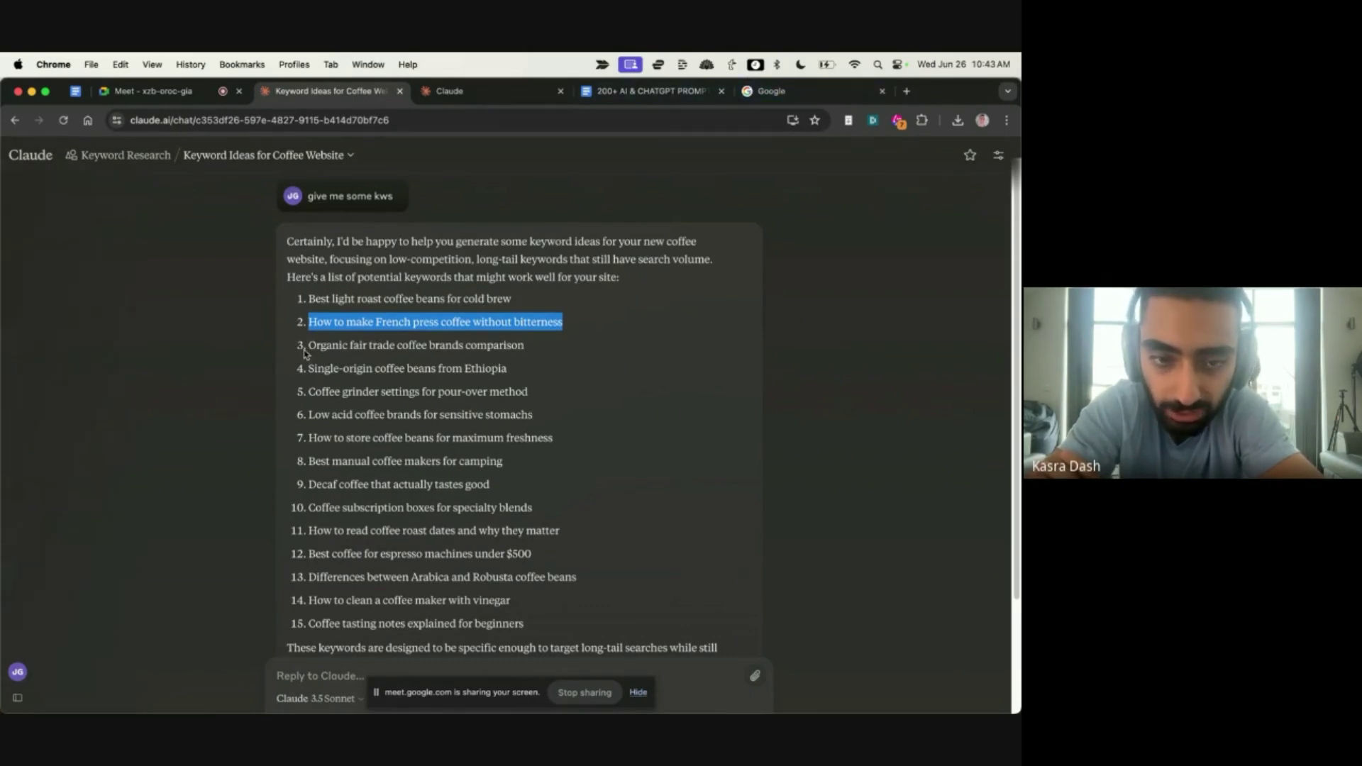
left_click(554, 353)
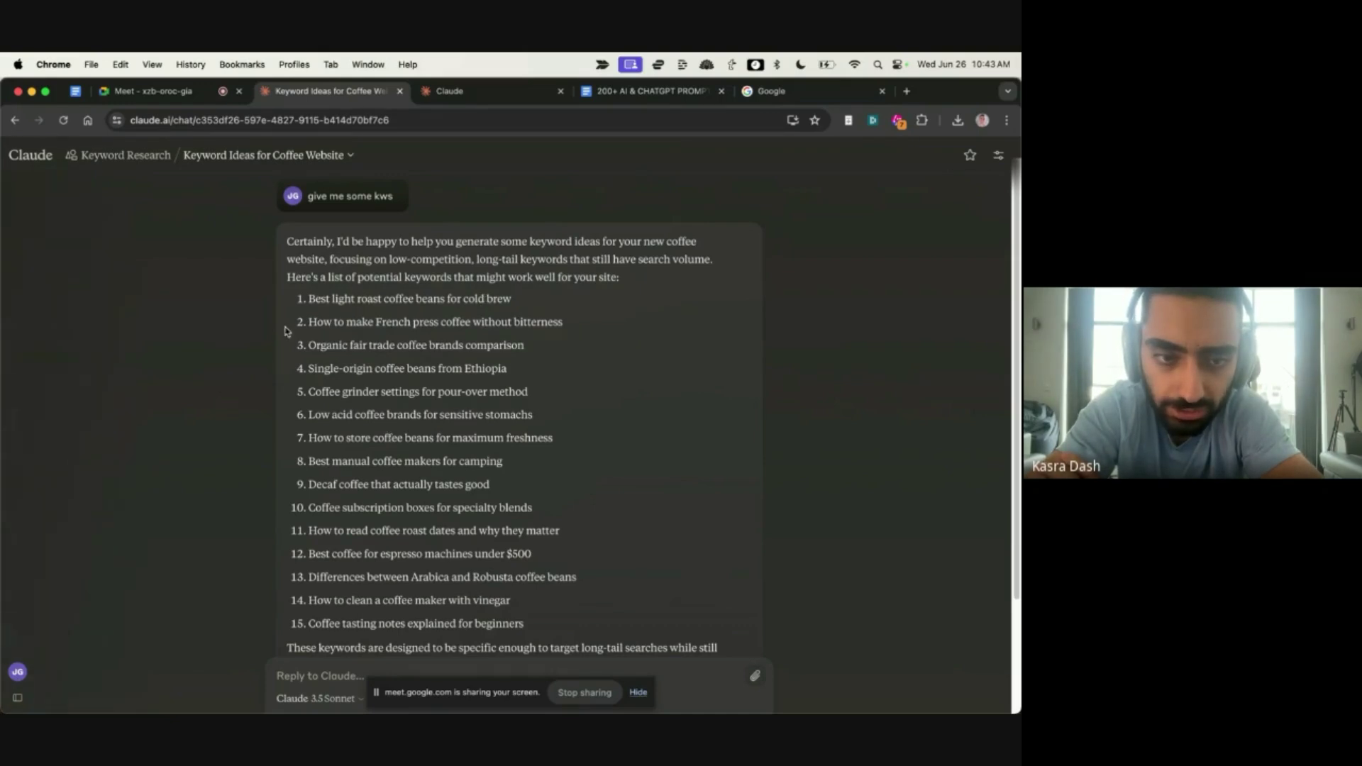
left_click_drag(303, 303, 547, 293)
key("ctrl+c")
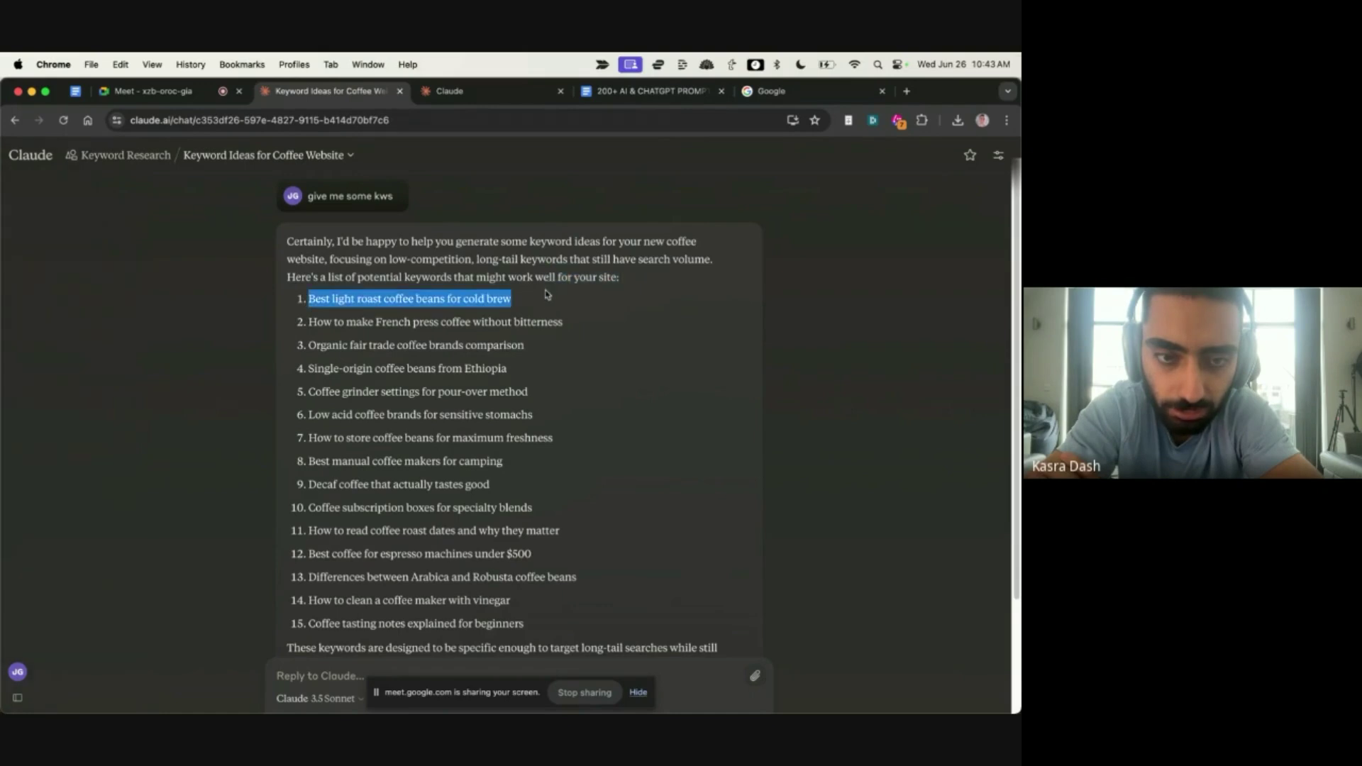
Step: Check Google's suggestions for "Best light roast coffee beans for" and search for the full keyword ending in "cold brew"
left_click(793, 93)
key("ctrl+v")
key("BackSpace")
key("BackSpace")
key("BackSpace")
key("BackSpace")
key("BackSpace")
key("BackSpace")
key("BackSpace")
key("BackSpace")
key("BackSpace")
key("BackSpace")
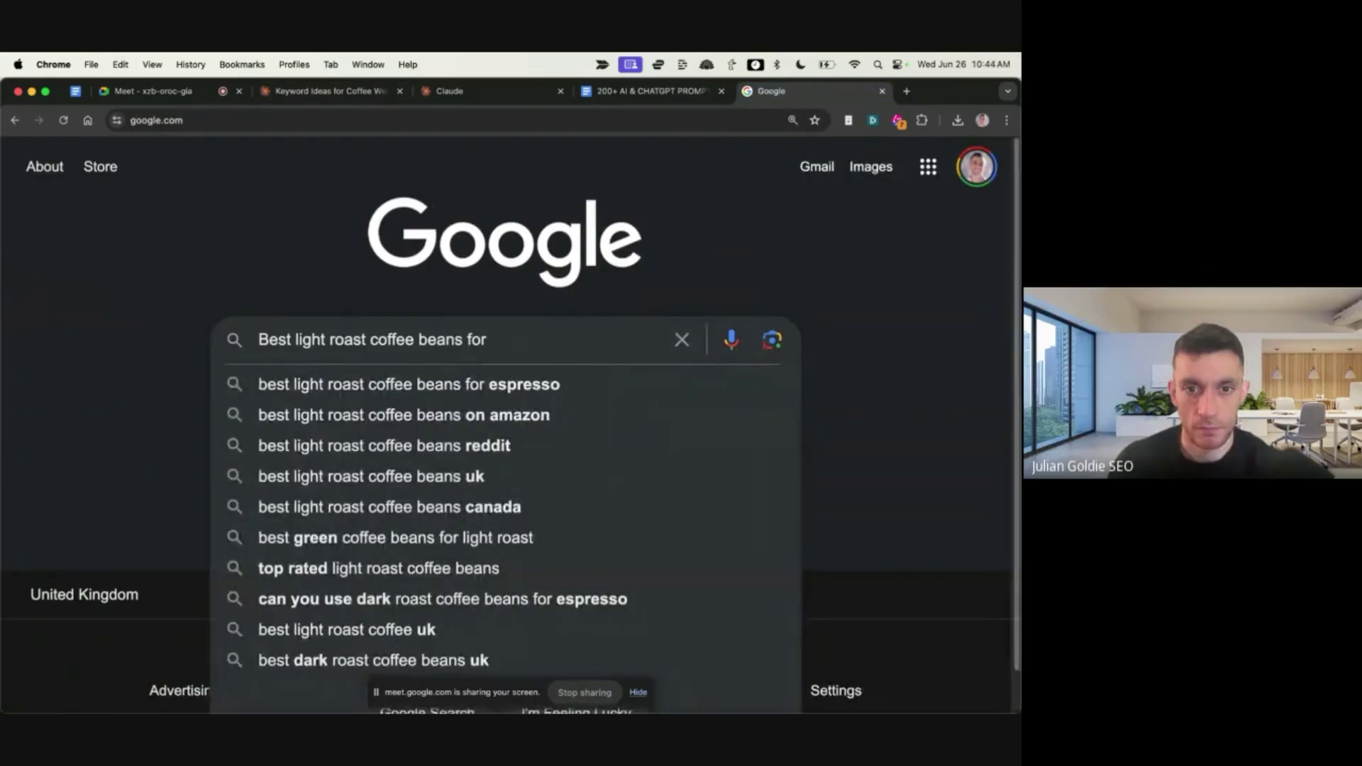
type("cold brew")
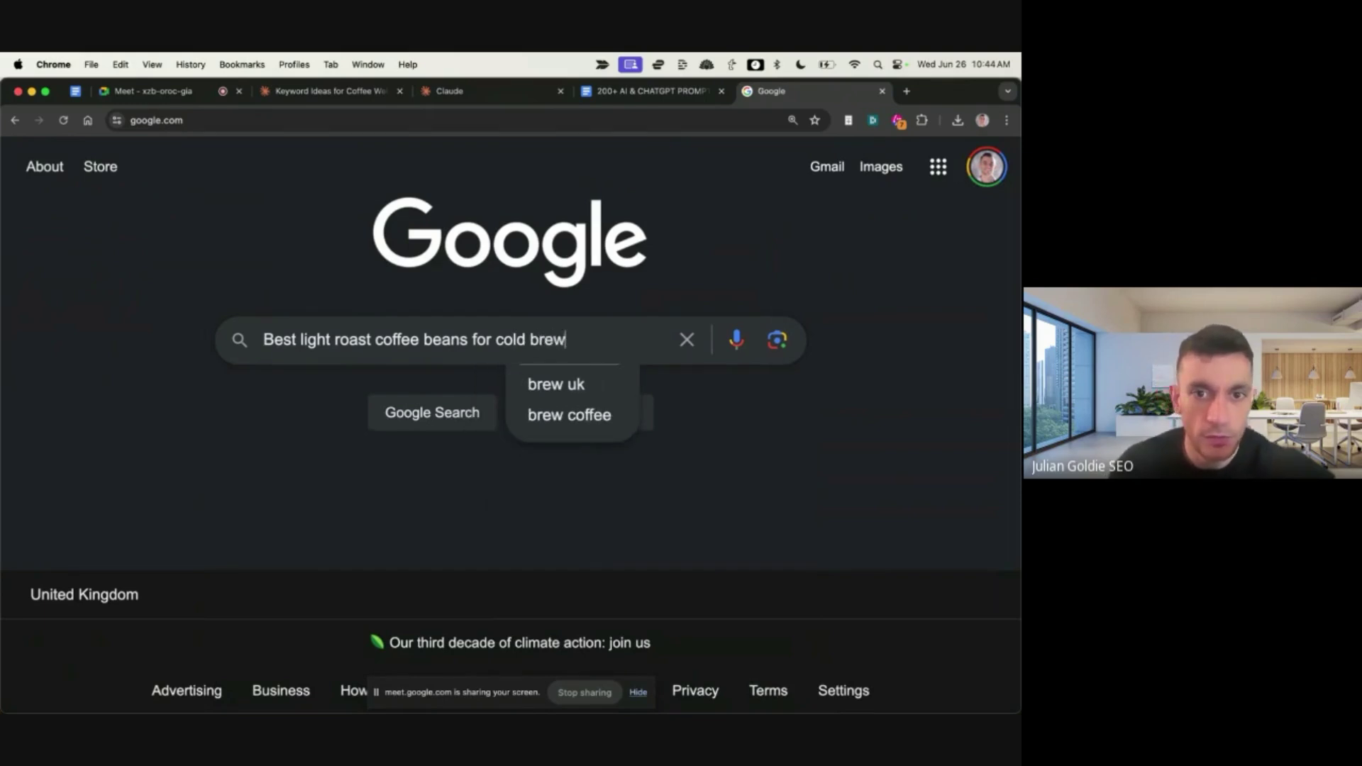
key("Return")
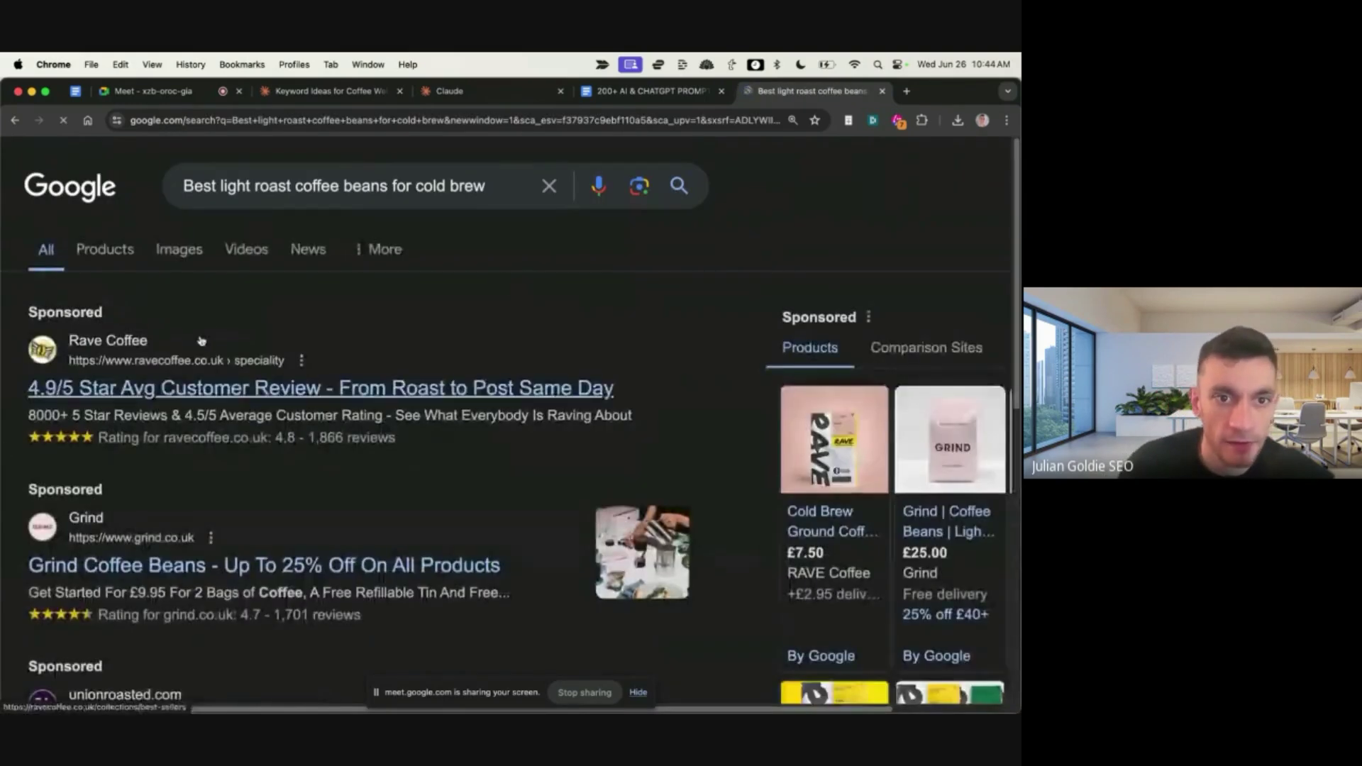
Step: Examine the related suggestions, sponsored listings and organic results for the cold brew keyword
scroll(592, 347, "down", 1)
scroll(592, 347, "down", 8)
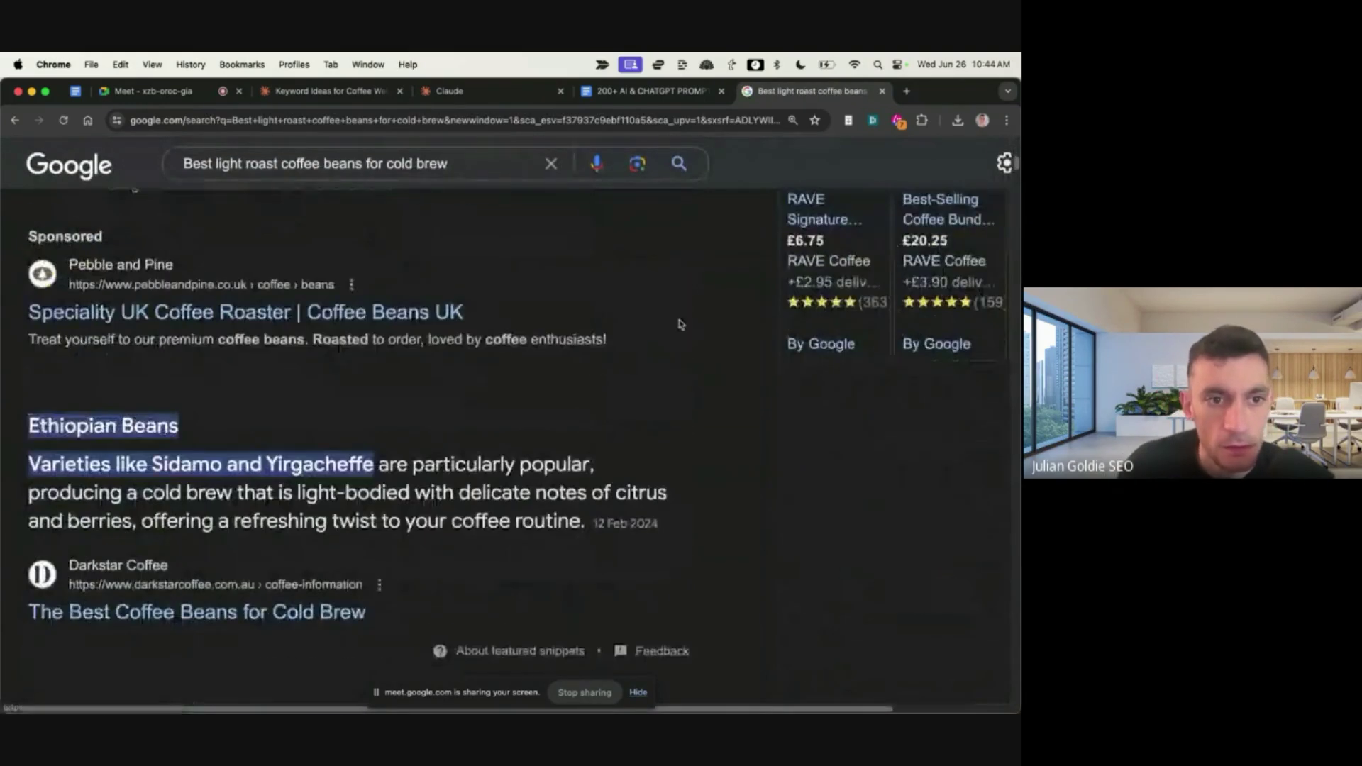
left_click(339, 163)
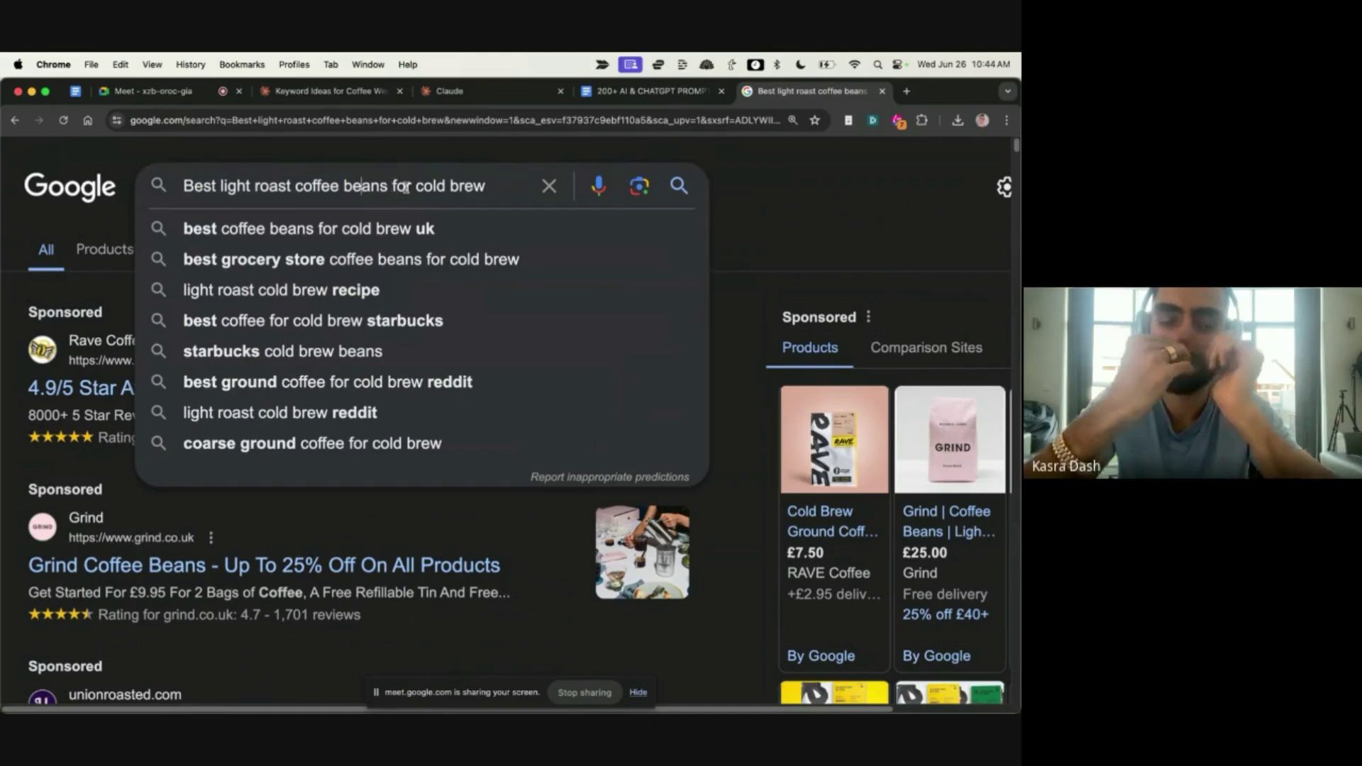
left_click(453, 201)
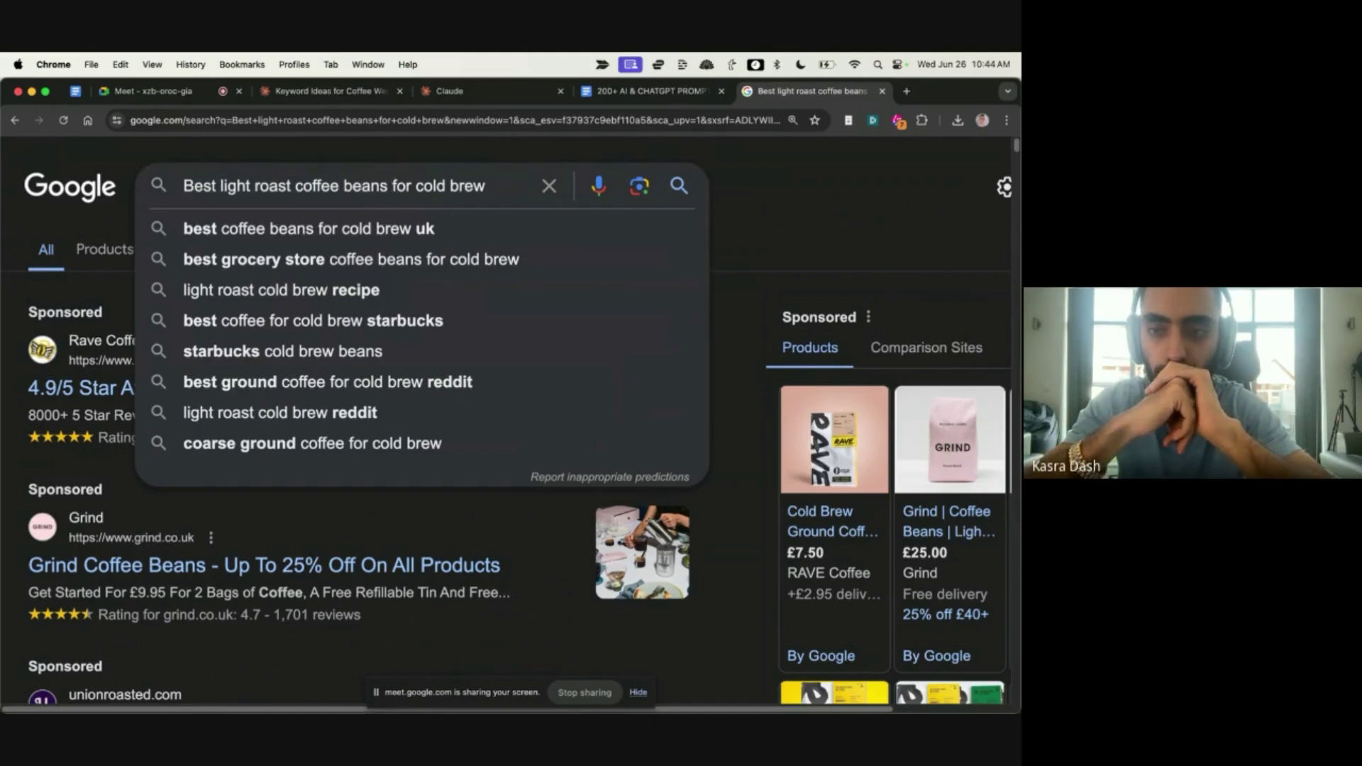
scroll(574, 494, "down", 6)
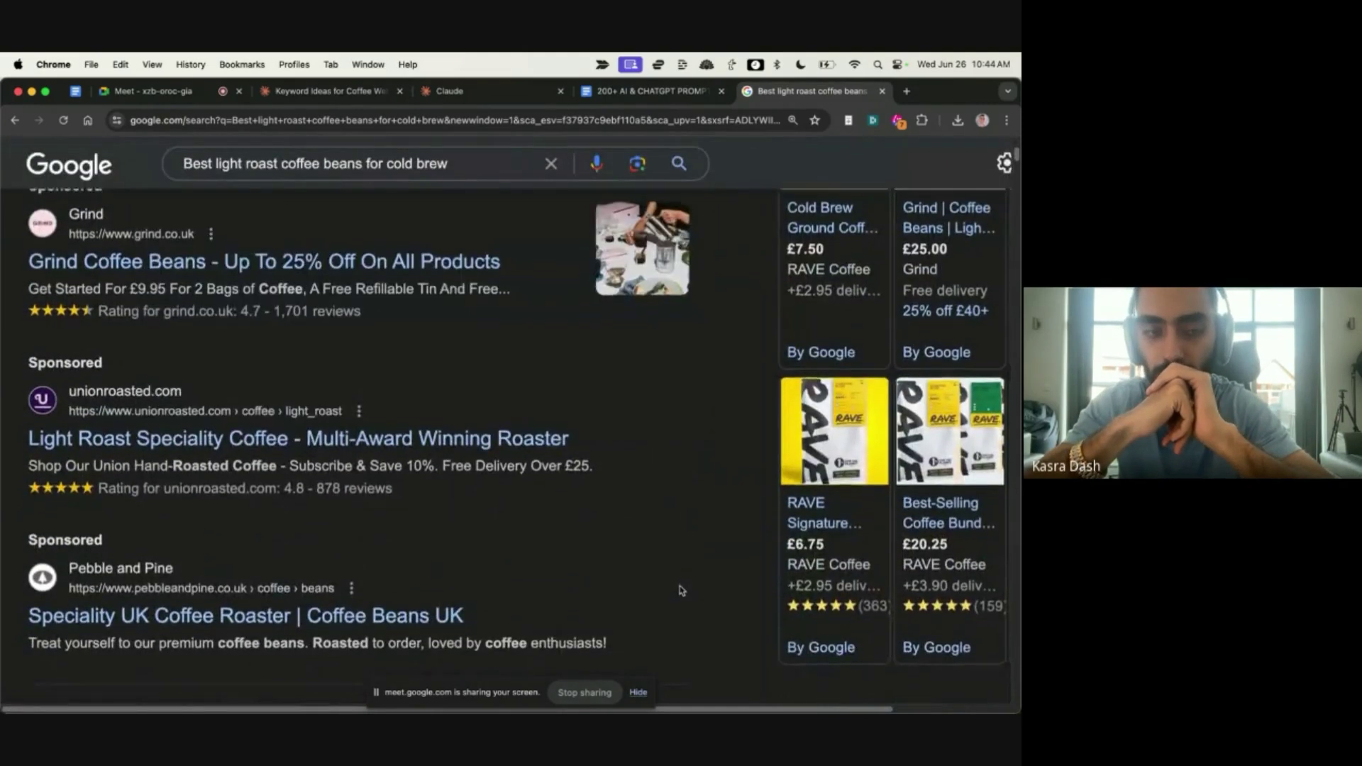
scroll(698, 613, "down", 4)
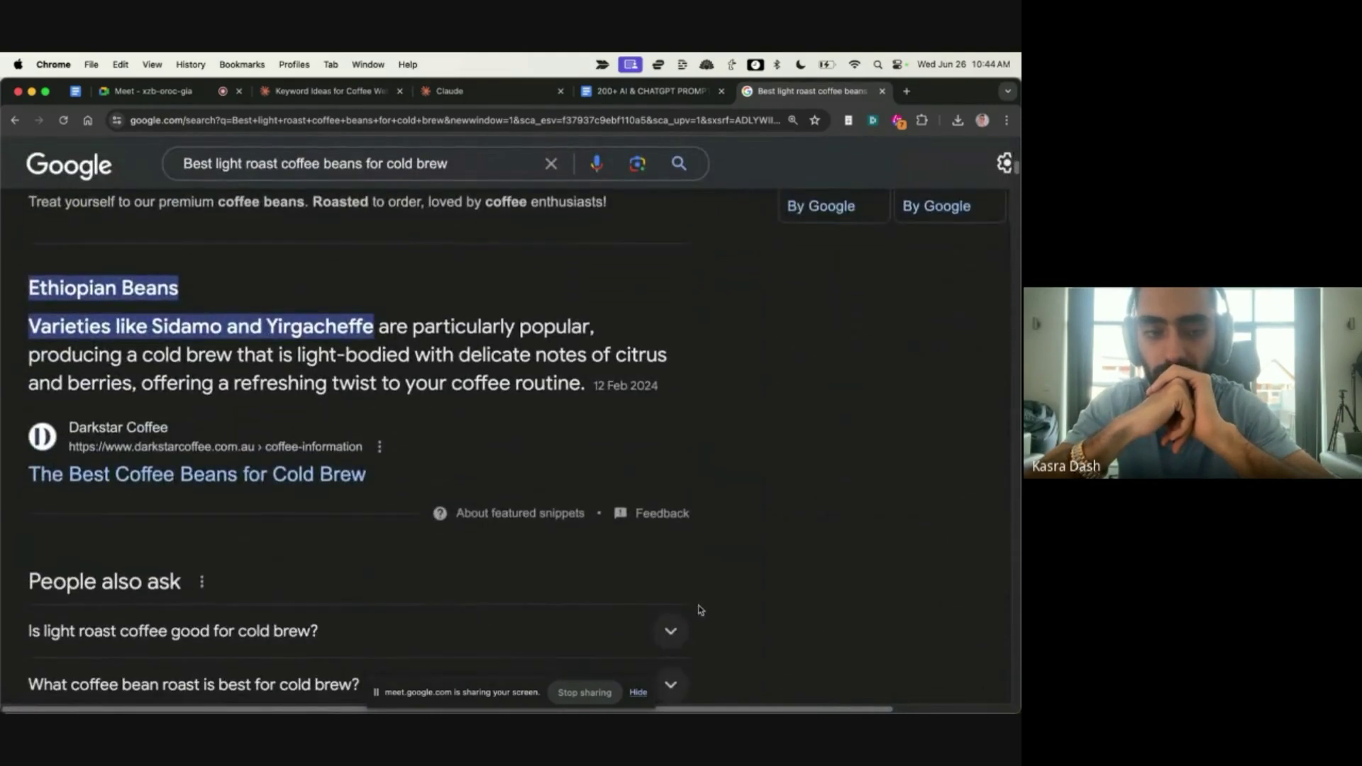
scroll(780, 528, "down", 1)
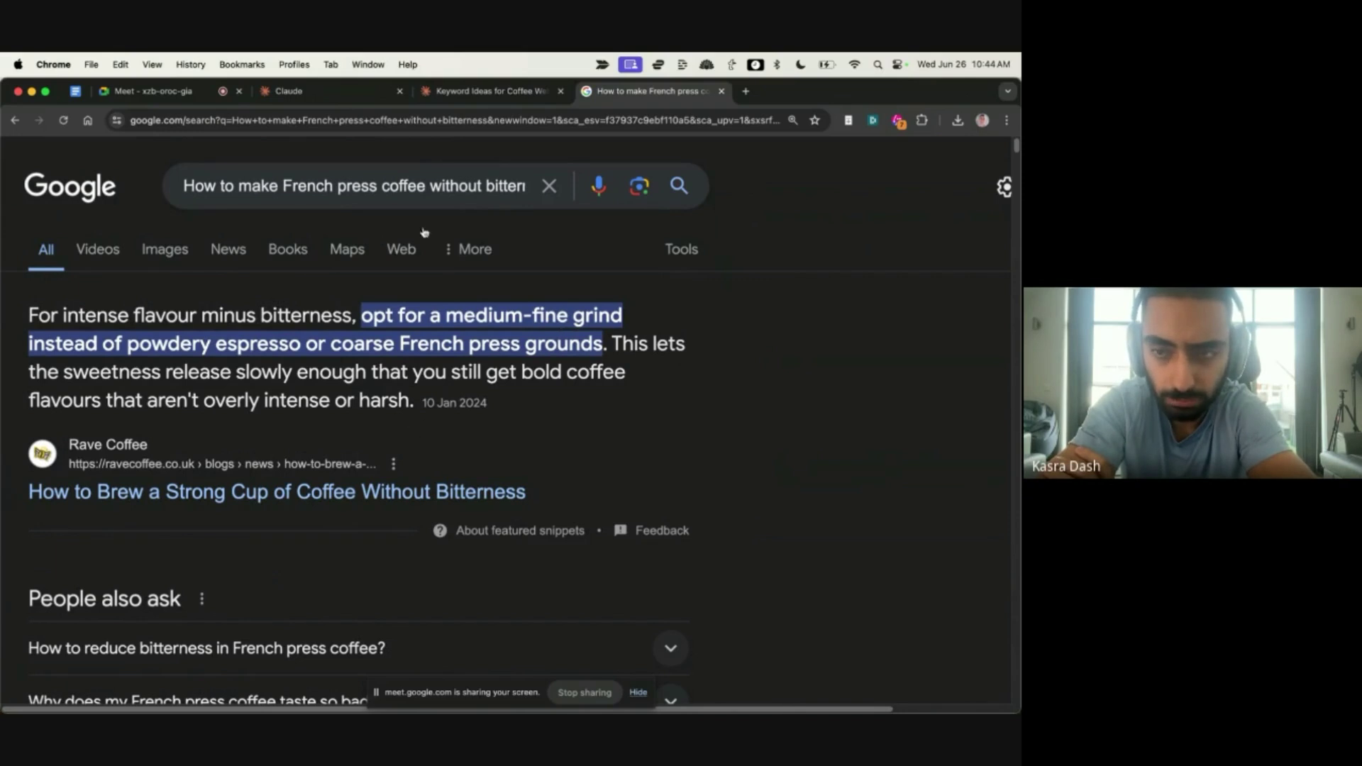
Step: Check Google's suggestions for "How to make French press coffee without" and extend the query with "bitter"
left_click(429, 186)
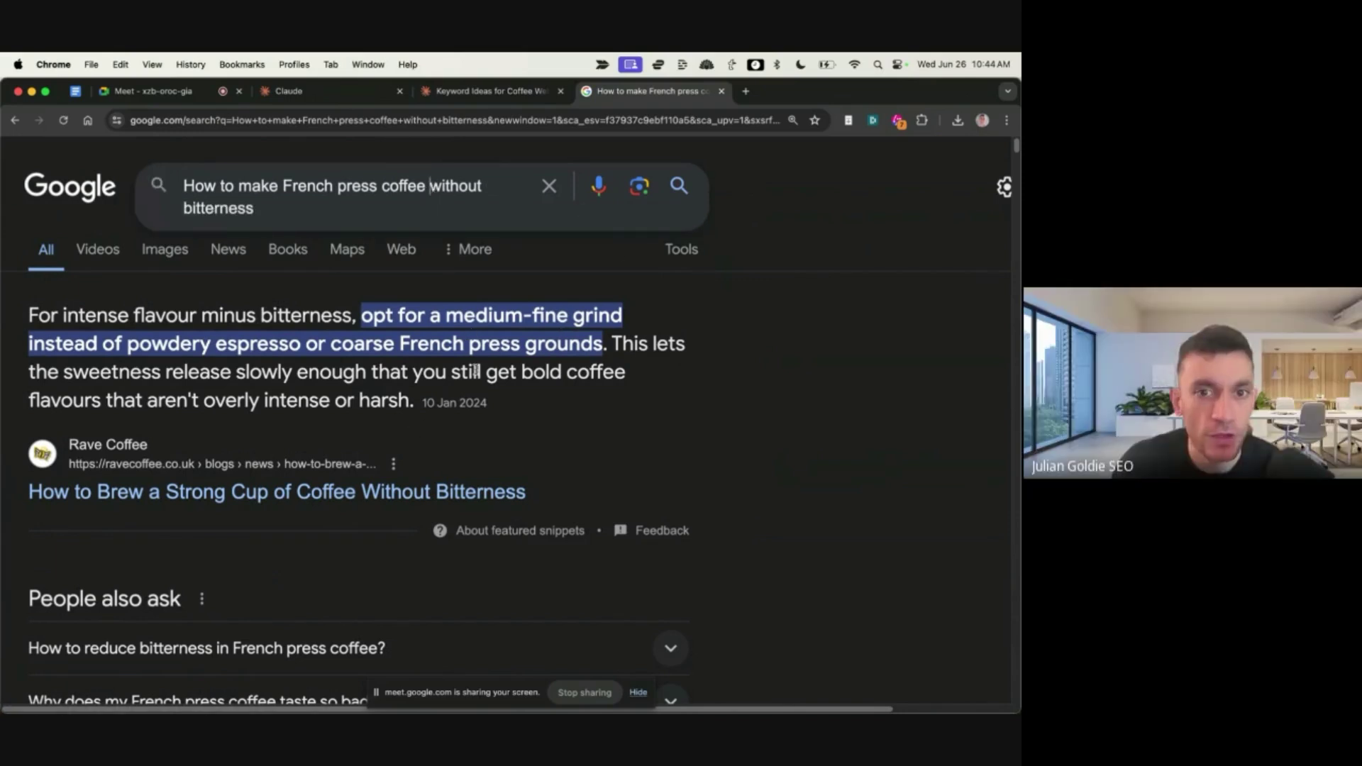
key("BackSpace")
key("BackSpace")
key("BackSpace")
key("BackSpace")
key("BackSpace")
key("BackSpace")
key("BackSpace")
key("BackSpace")
key("BackSpace")
key("BackSpace")
key("BackSpace")
key("BackSpace")
key("BackSpace")
key("BackSpace")
key("BackSpace")
key("BackSpace")
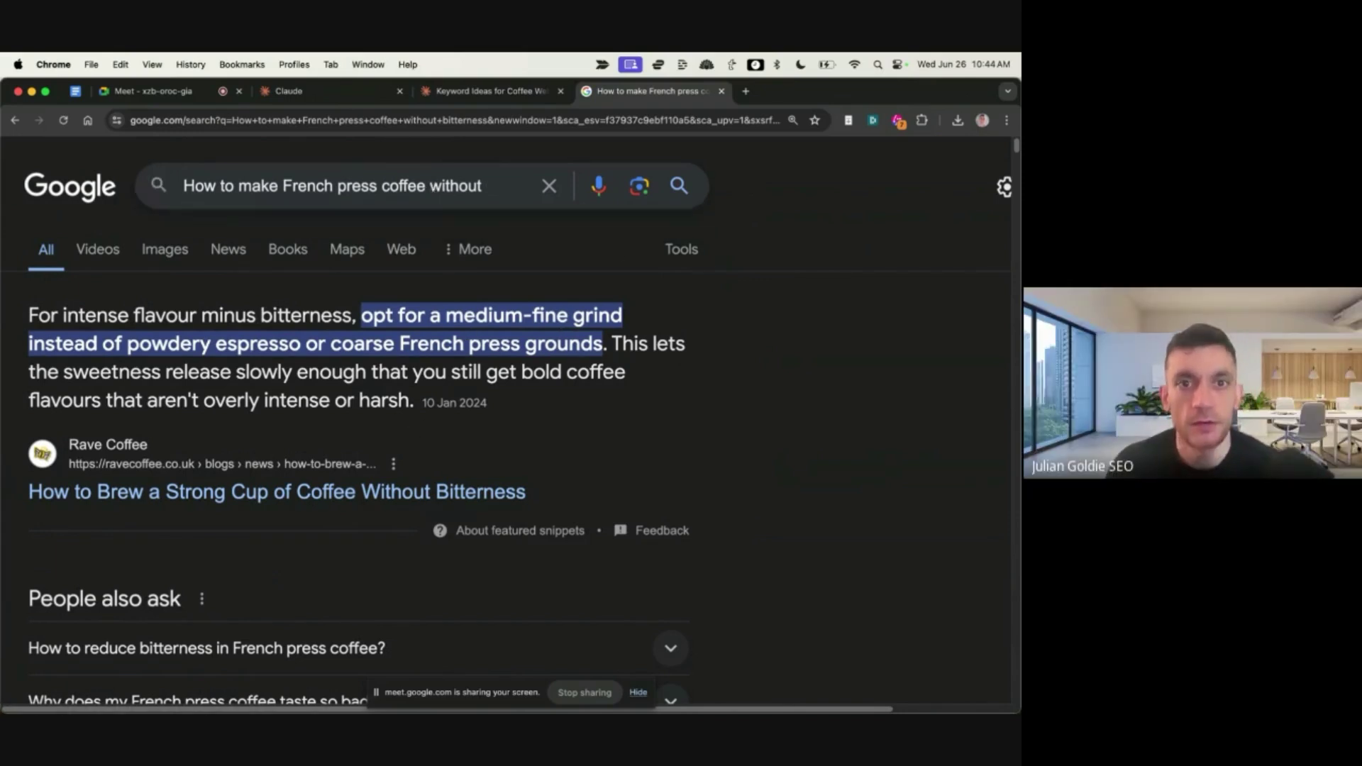
type("thout")
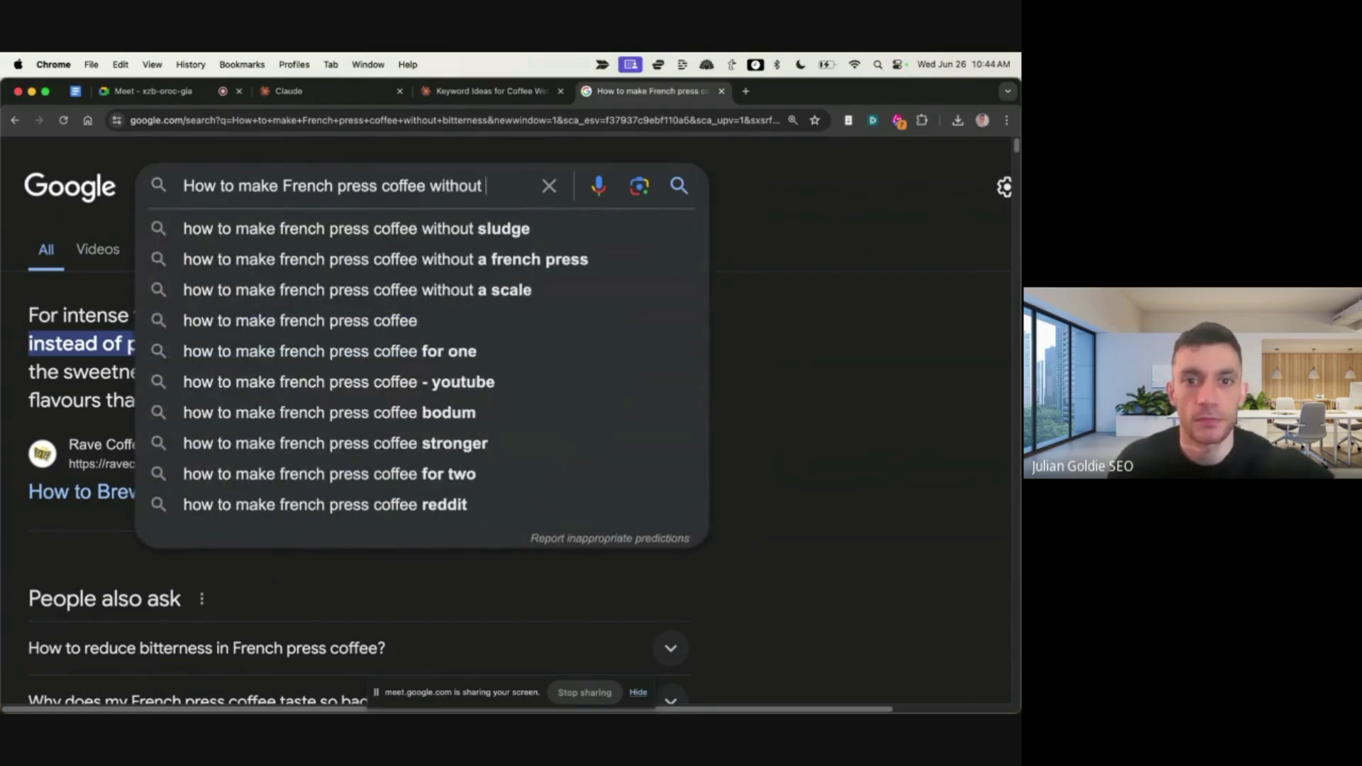
type(" bitter")
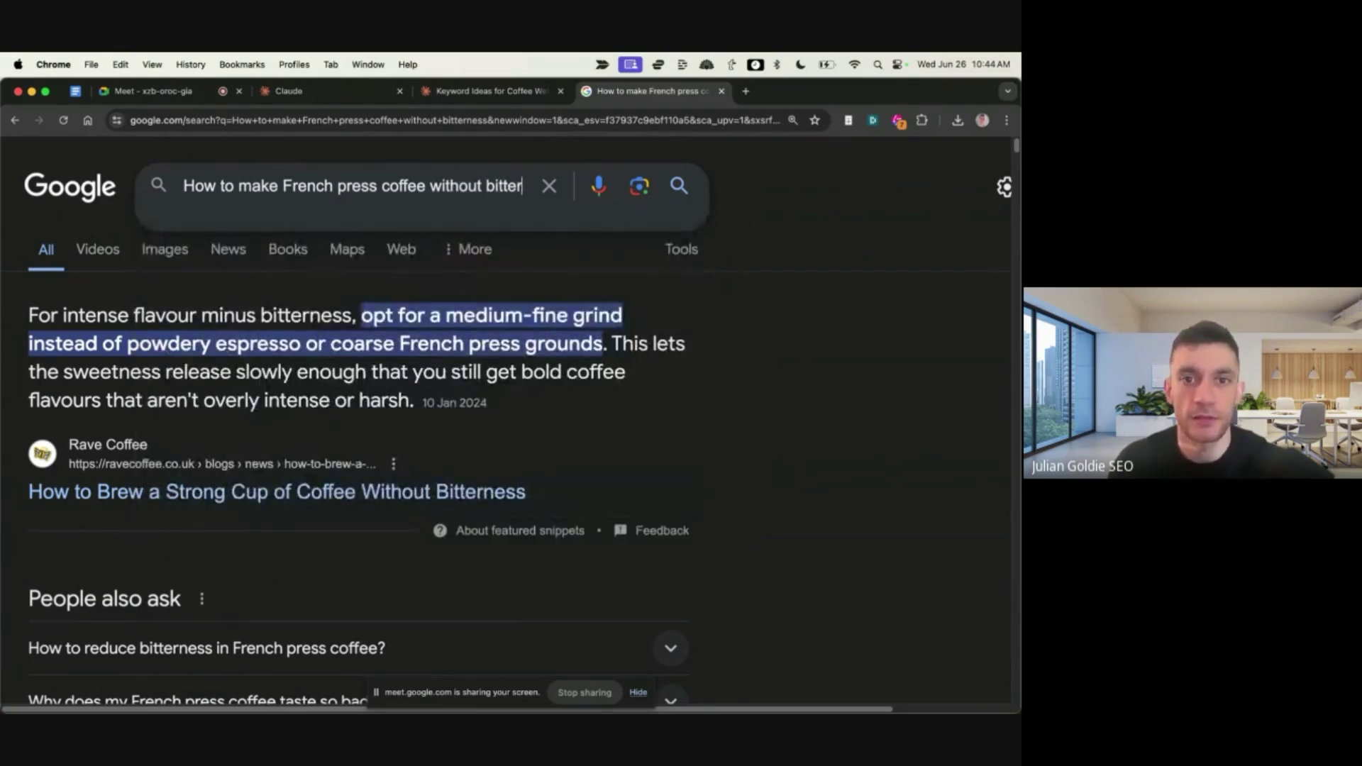
Step: Check Google's suggestions for the wording "How to make French press coffee less bitter" and select "less bitter" in the query
key("BackSpace")
key("BackSpace")
key("BackSpace")
key("BackSpace")
key("BackSpace")
key("BackSpace")
key("BackSpace")
key("BackSpace")
key("BackSpace")
key("BackSpace")
key("BackSpace")
key("BackSpace")
key("BackSpace")
key("BackSpace")
type("less bi")
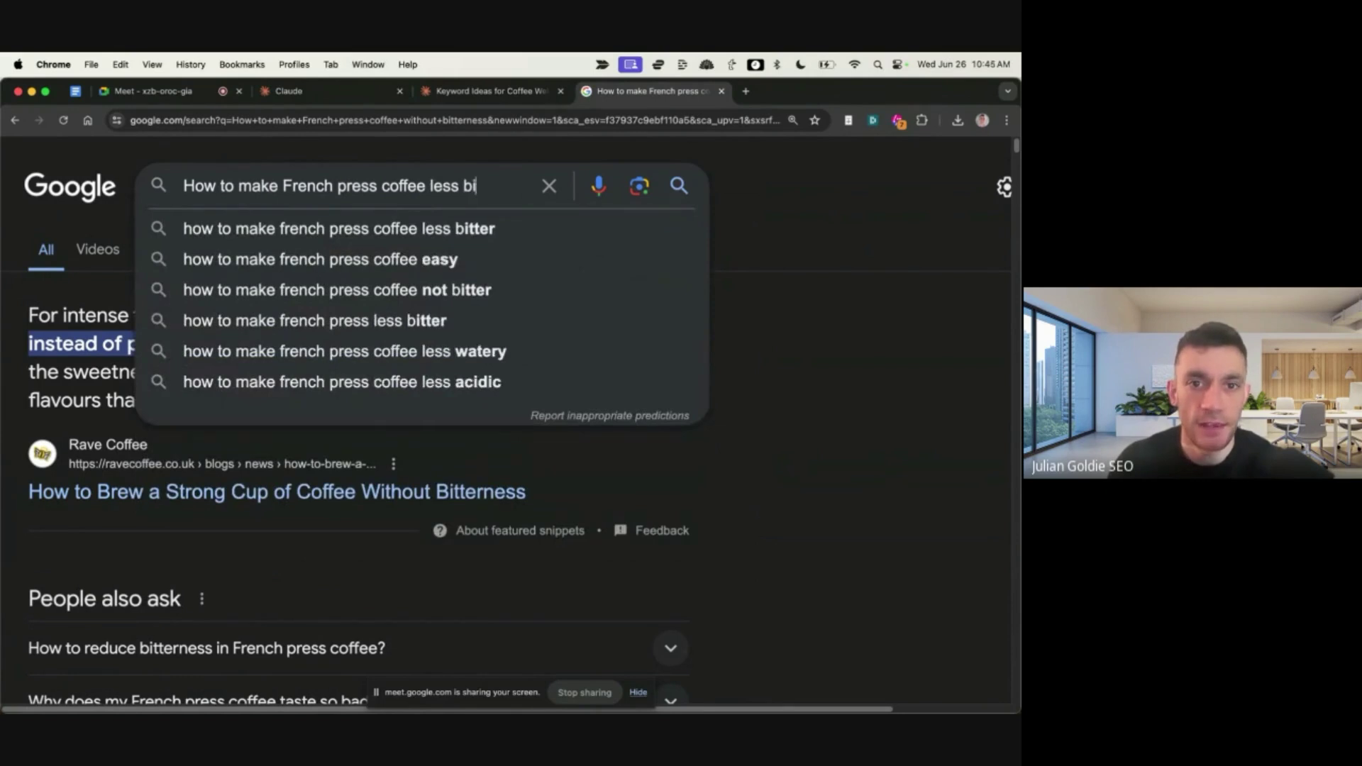
type("tter")
key("alt+shift+Left")
key("alt+shift+Left")
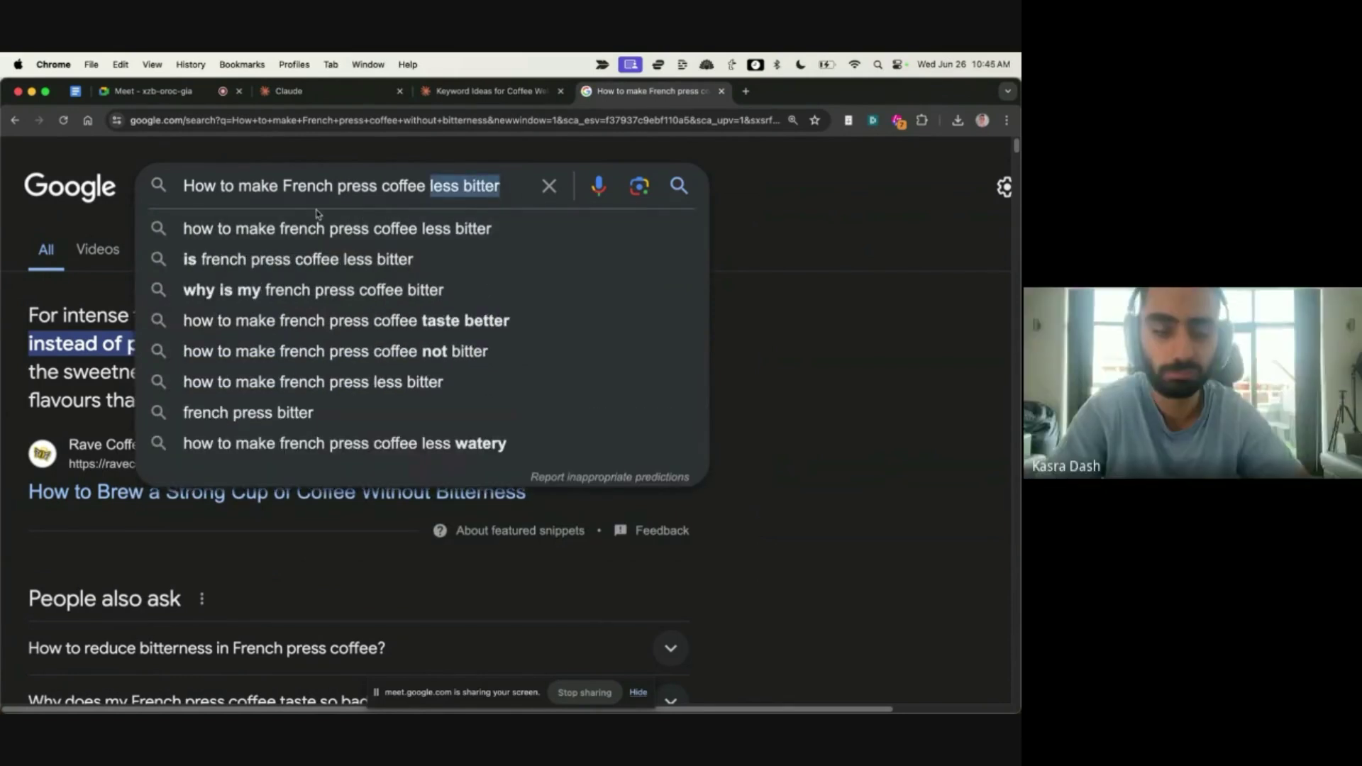
Step: Restore the query to "How to make French press coffee without bitterness" and look over its results page
key("BackSpace")
type("wit")
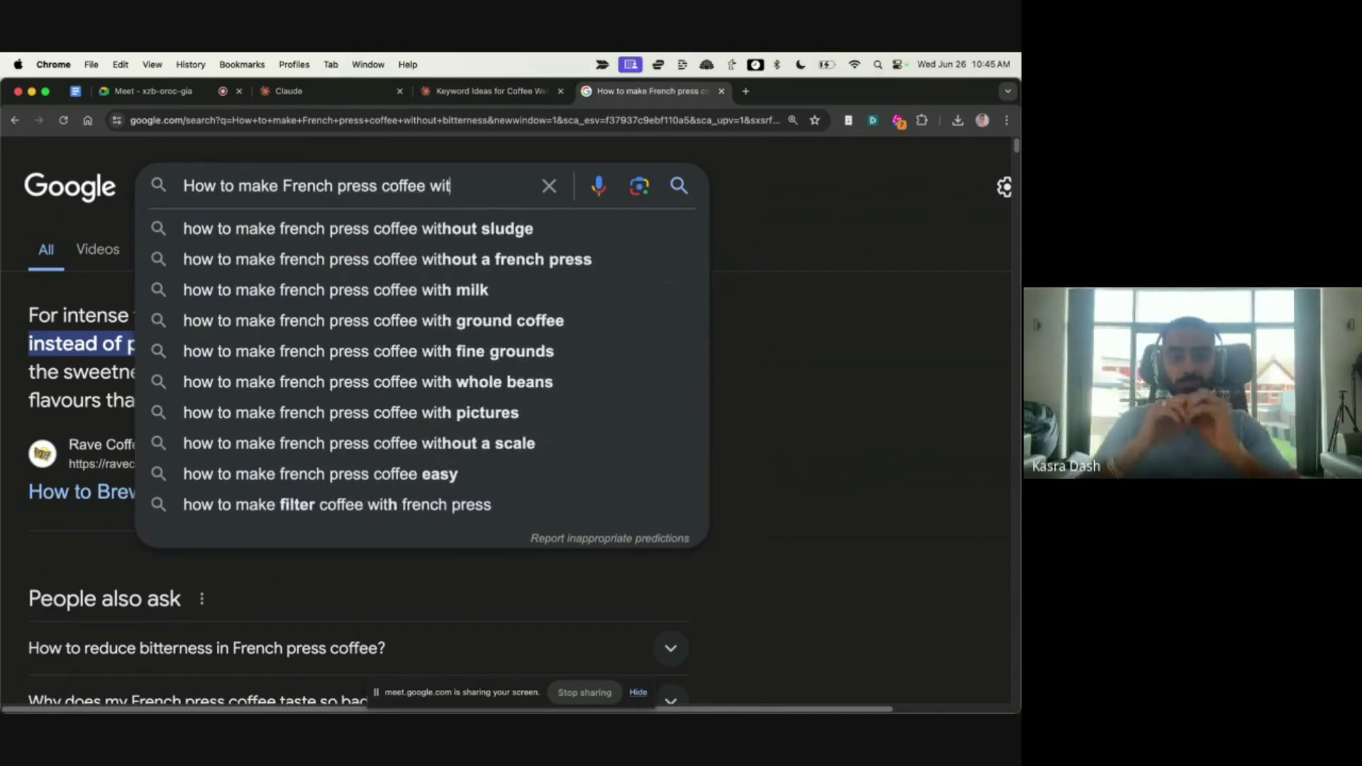
type("hout bitterness")
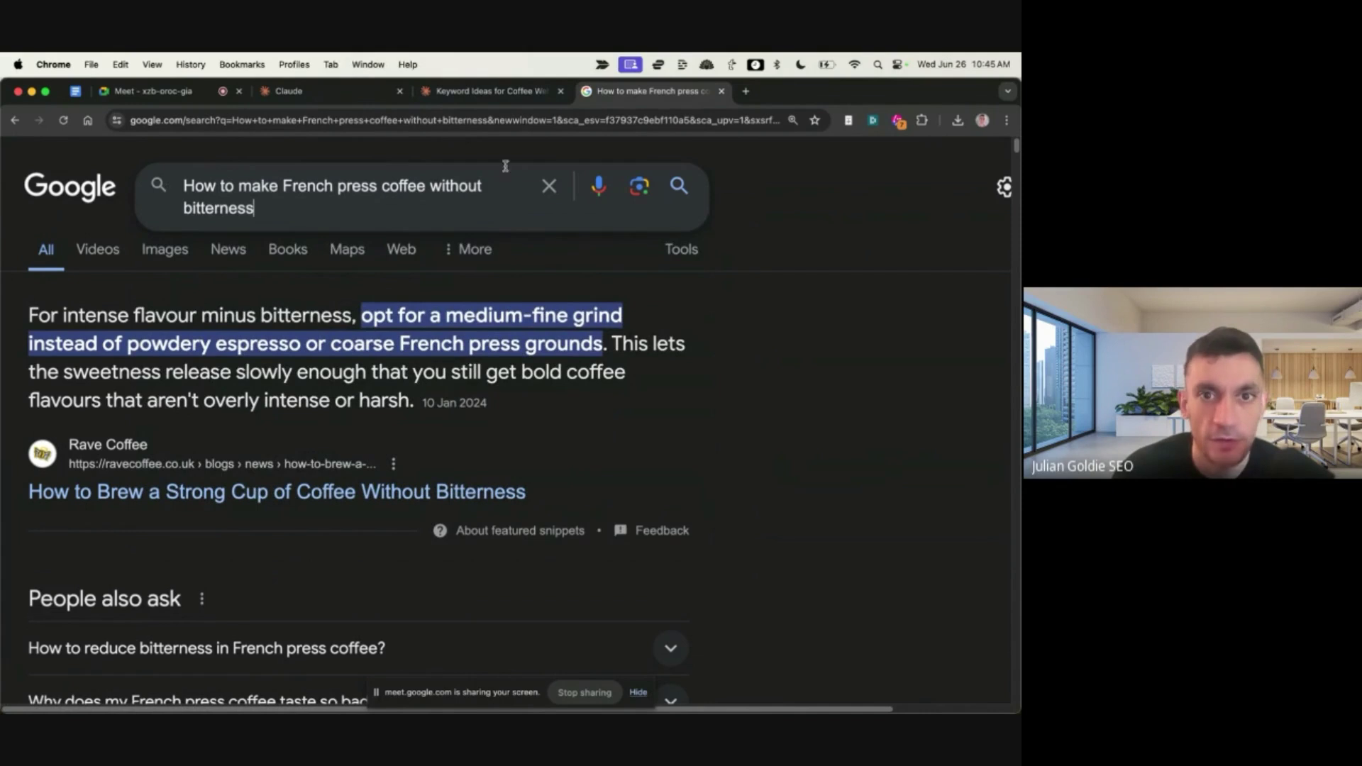
left_click(791, 446)
scroll(474, 387, "down", 1)
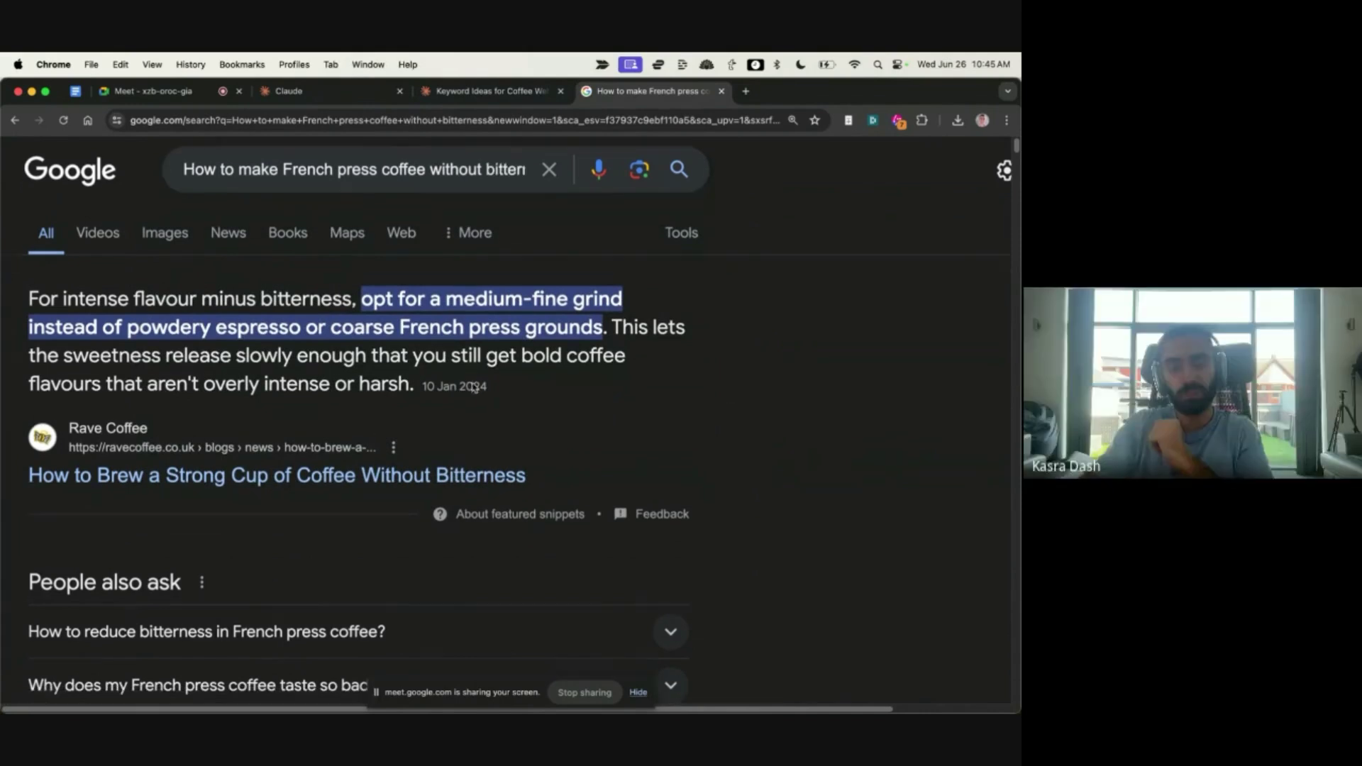
Step: Go back to the Keyword Research project in Claude, open its custom instructions for editing and begin a fifth bullet
left_click(489, 91)
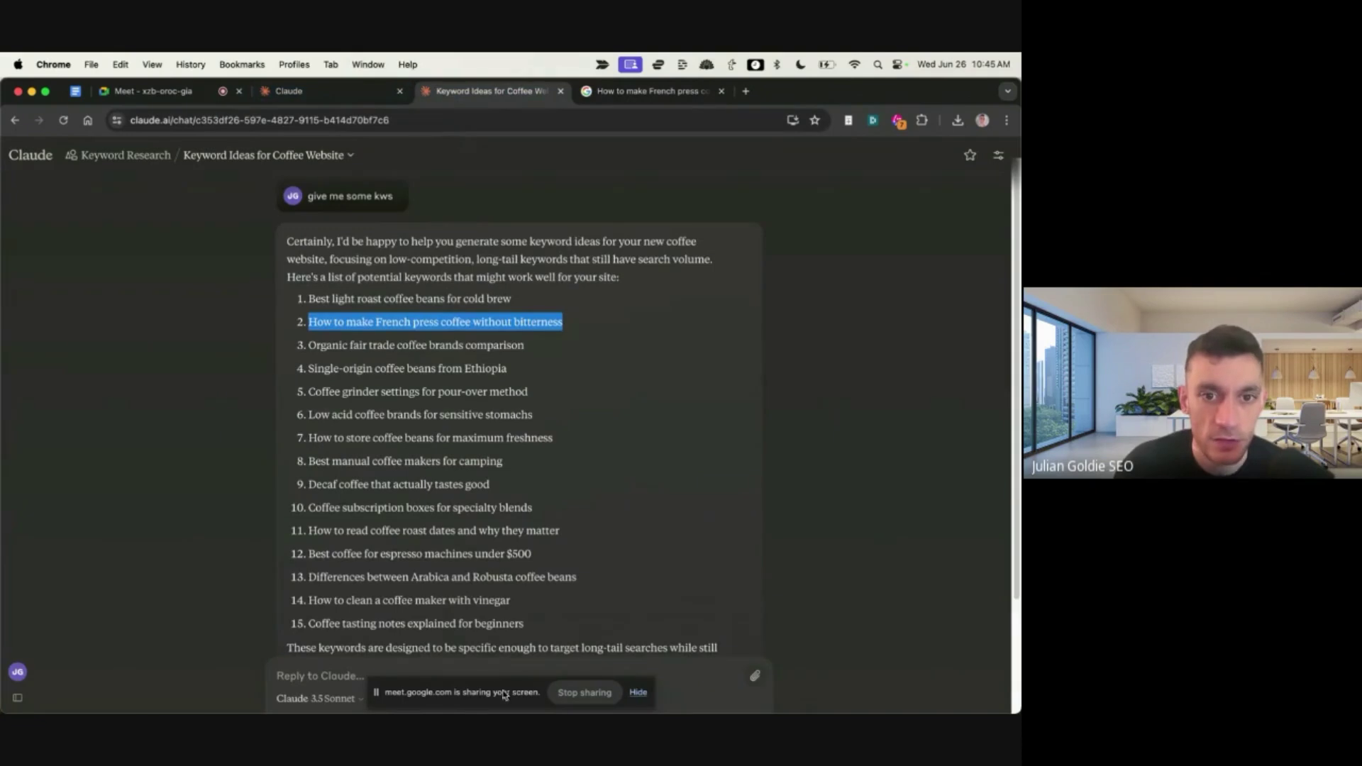
scroll(434, 491, "down", 4)
scroll(336, 204, "up", 4)
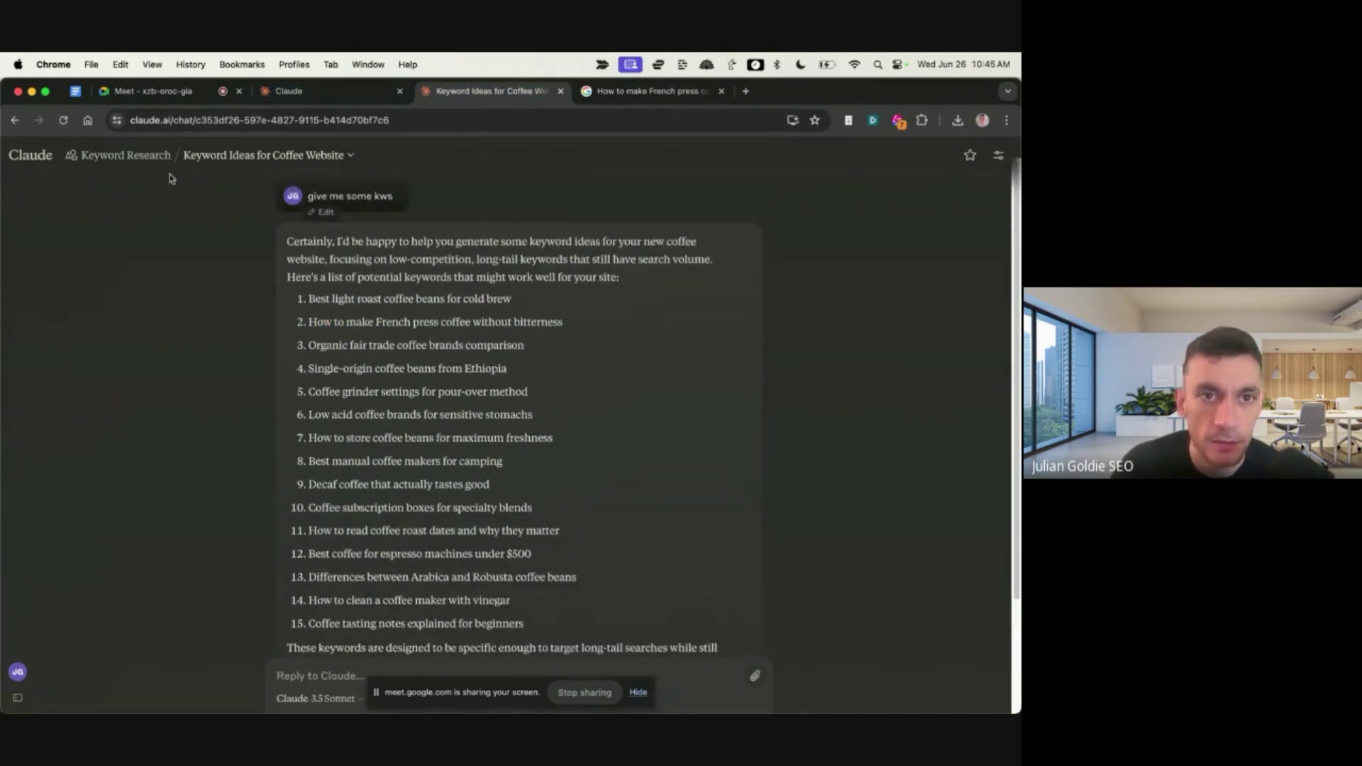
left_click(341, 98)
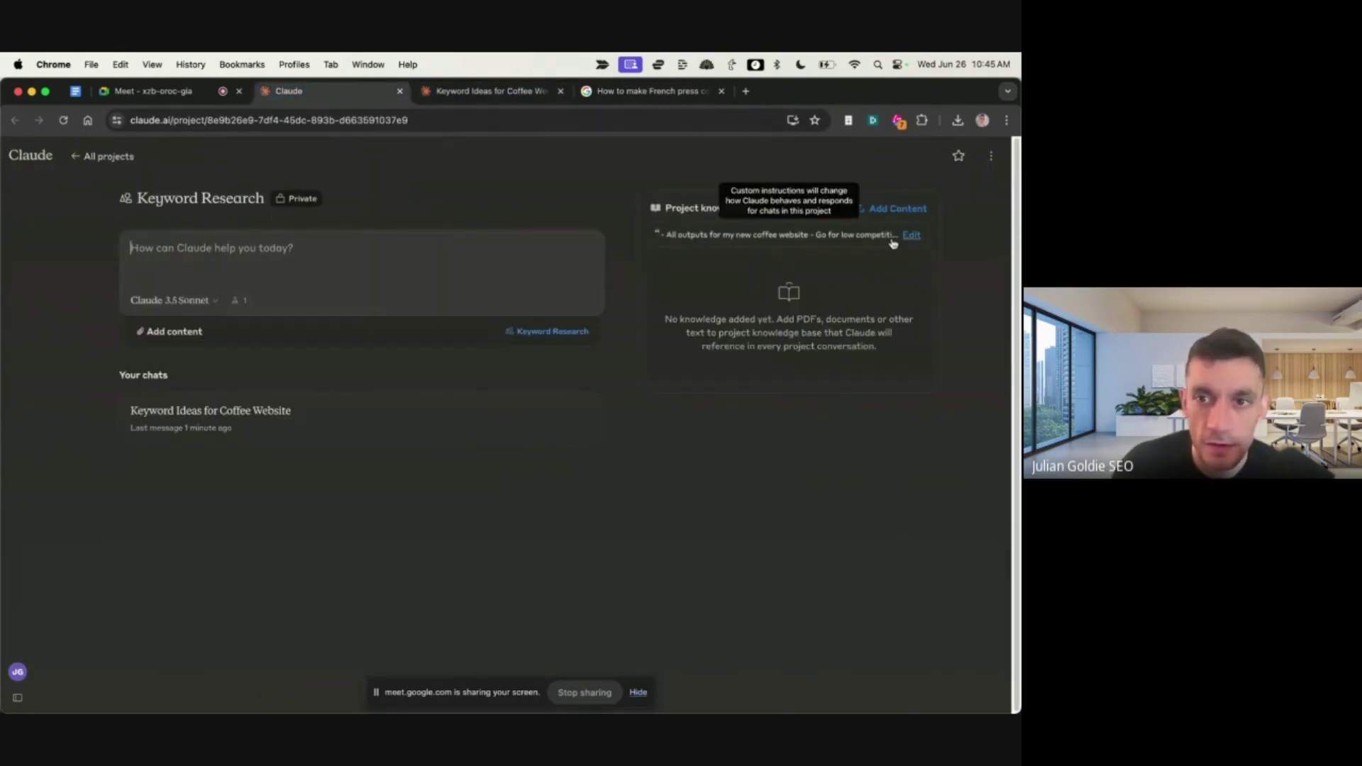
left_click(915, 237)
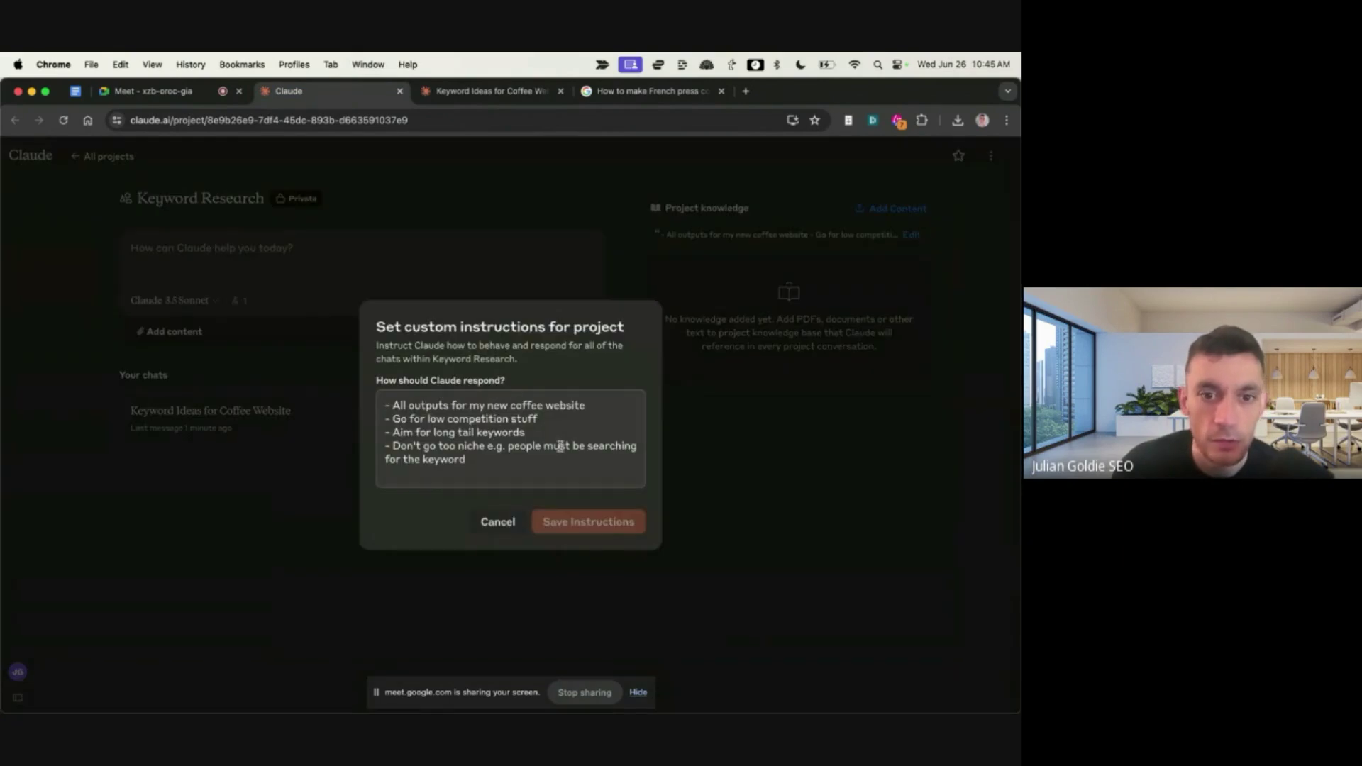
key("Return")
type("-")
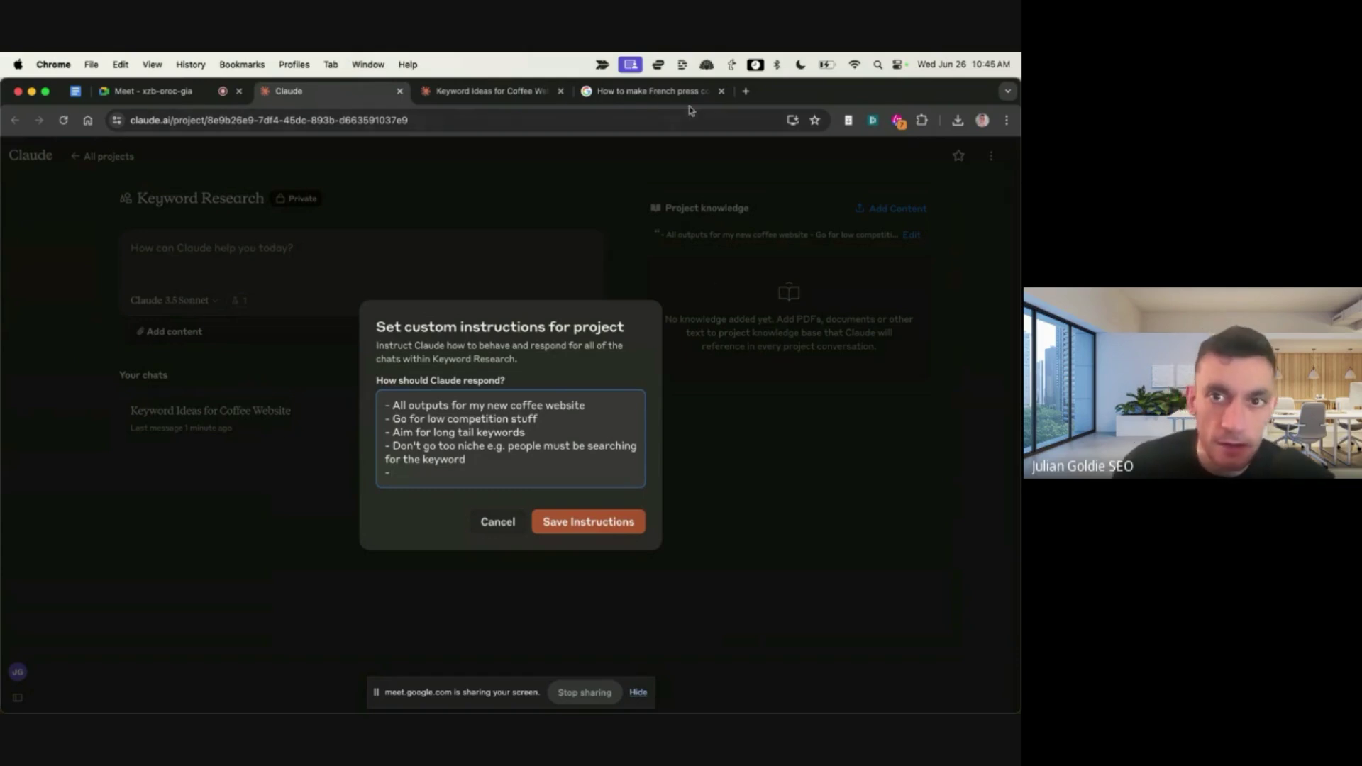
Step: Return to the Google results and highlight "without bitterness" in the French press query
left_click(661, 91)
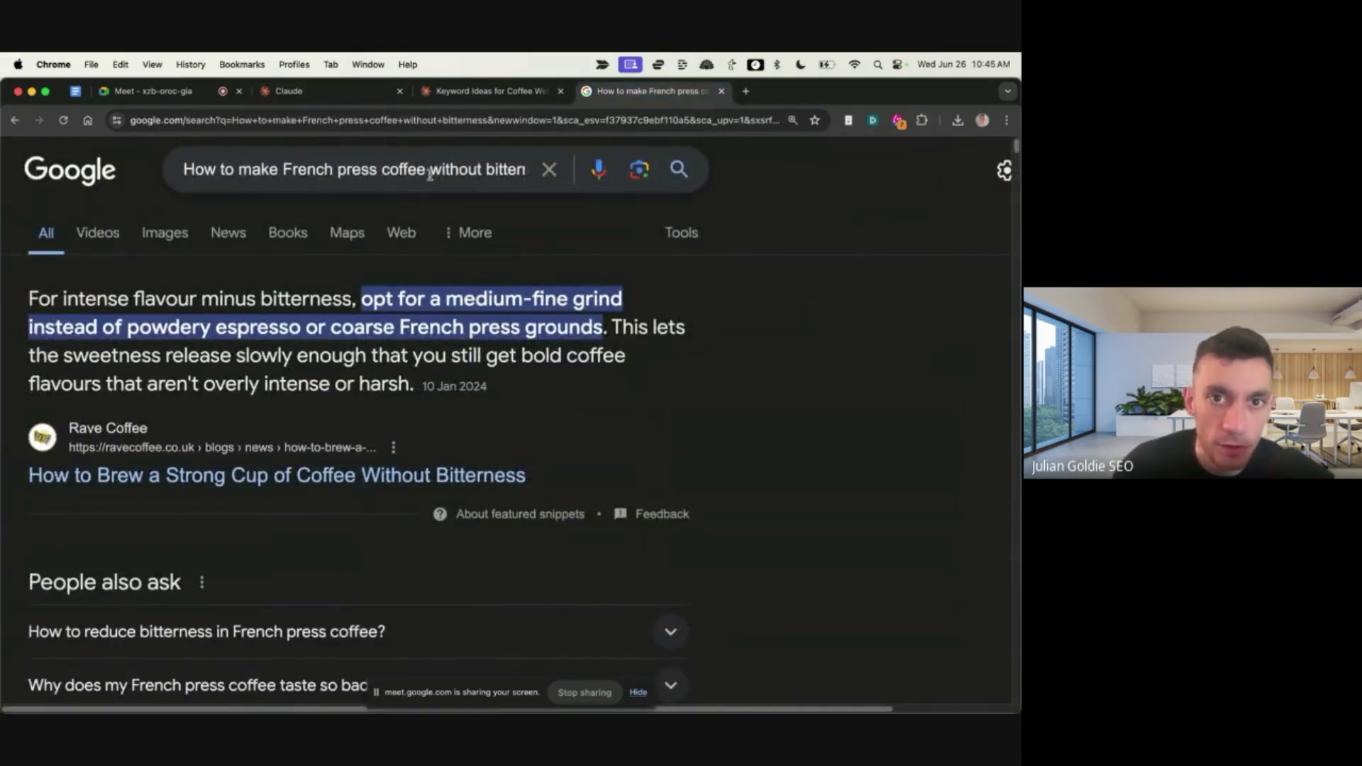
left_click_drag(430, 174, 706, 179)
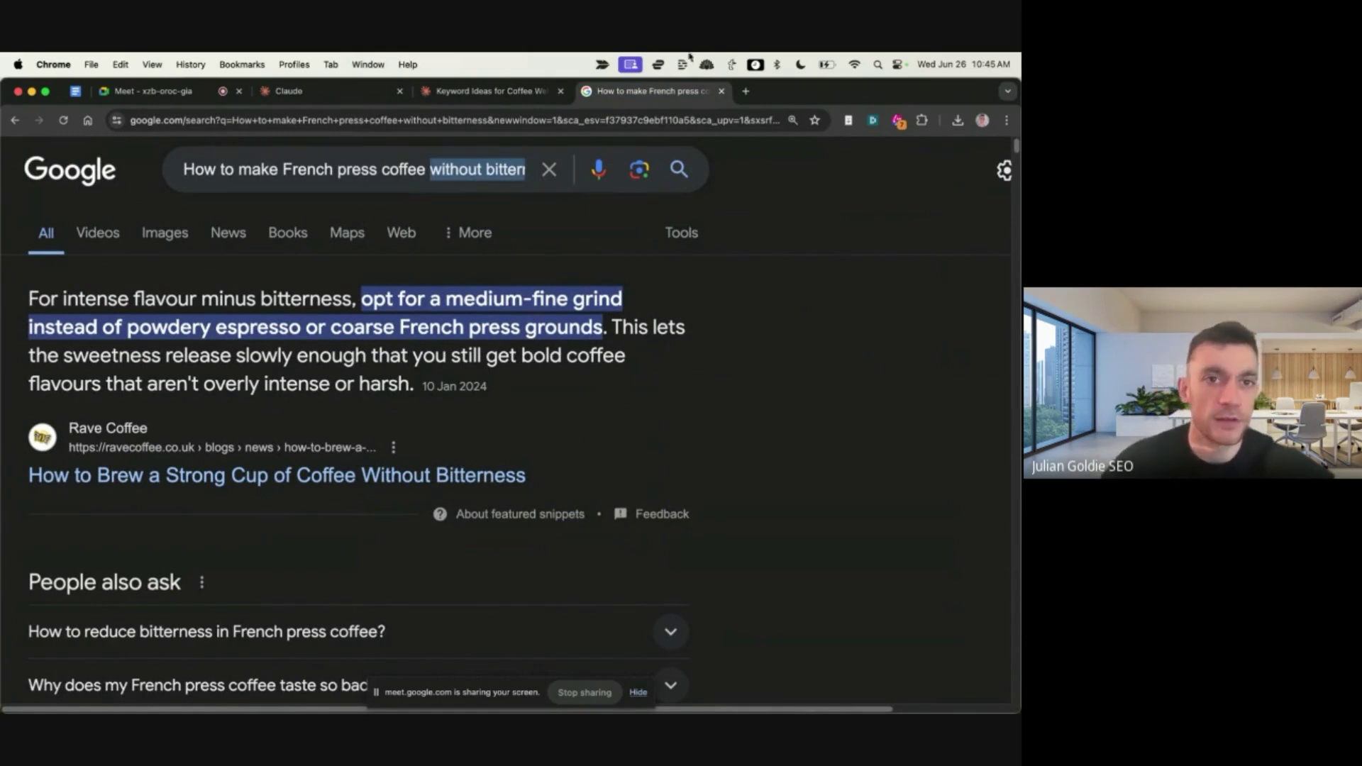
left_click(324, 74)
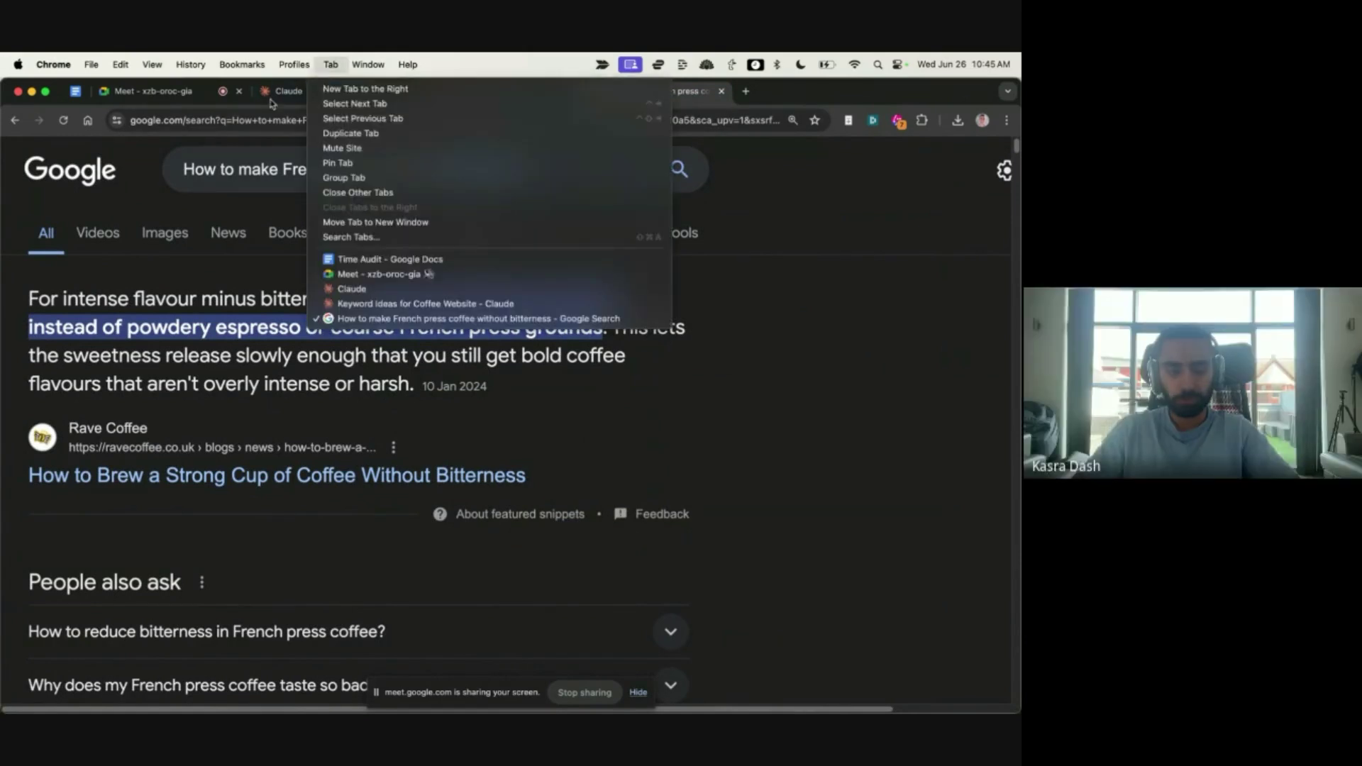
Step: Write the fifth project instruction "Make the kws less formal and simplify them" and save the custom instructions
left_click(264, 98)
left_click(303, 89)
type("Make the kws less formal and")
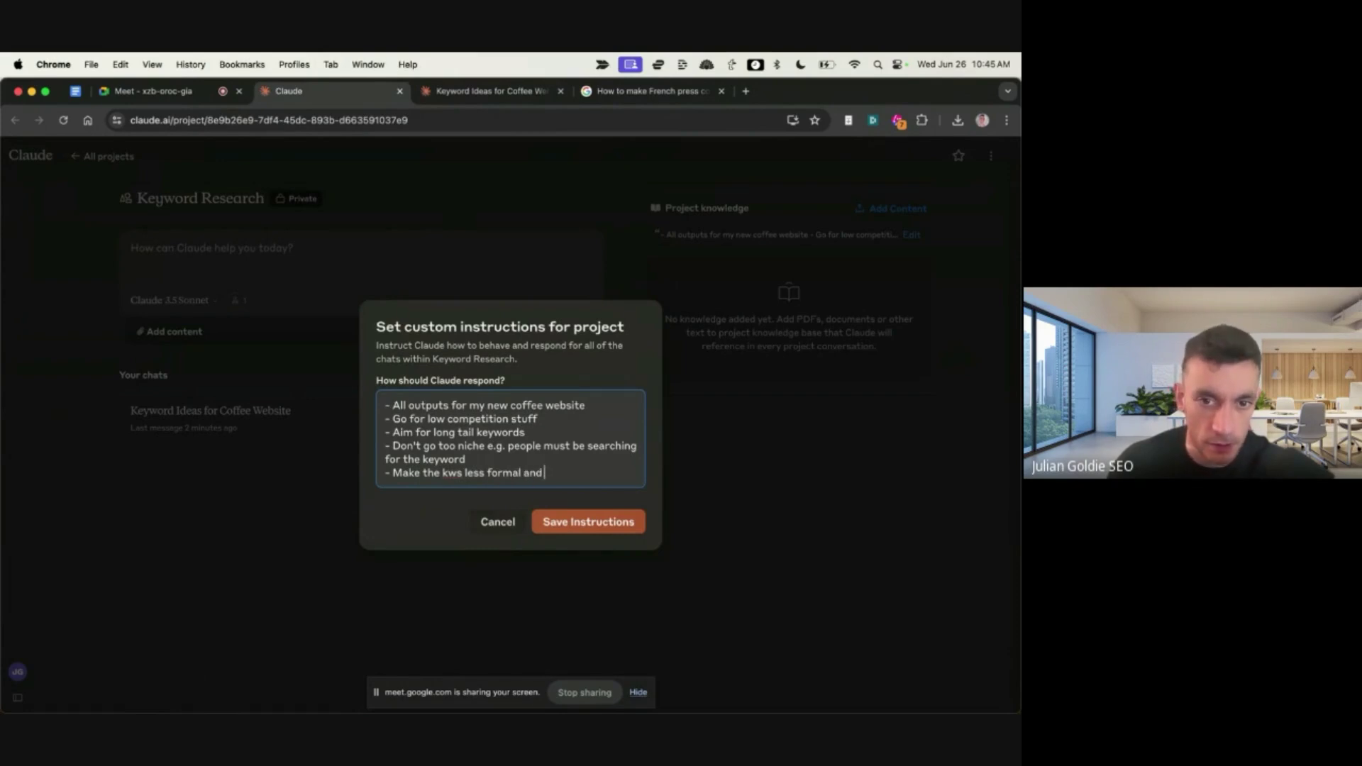
type("simplify them")
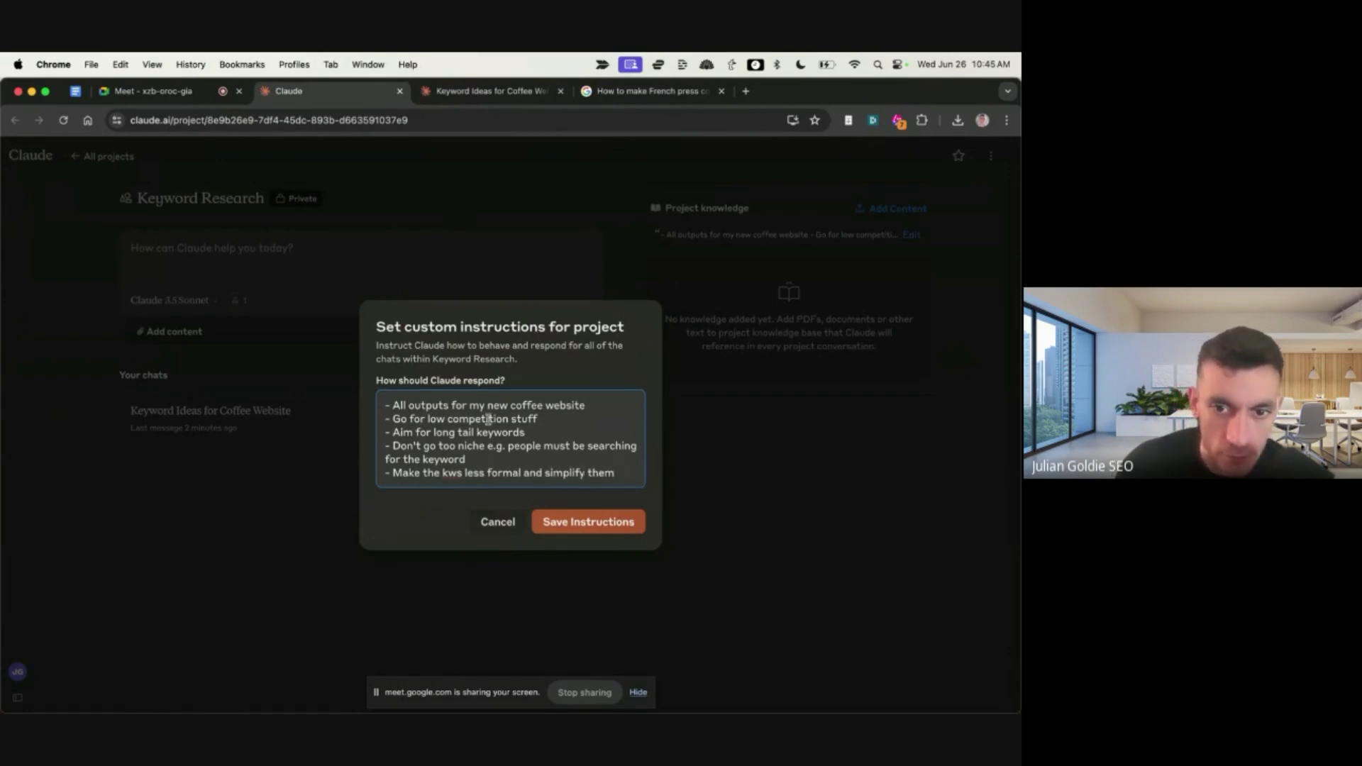
left_click(579, 525)
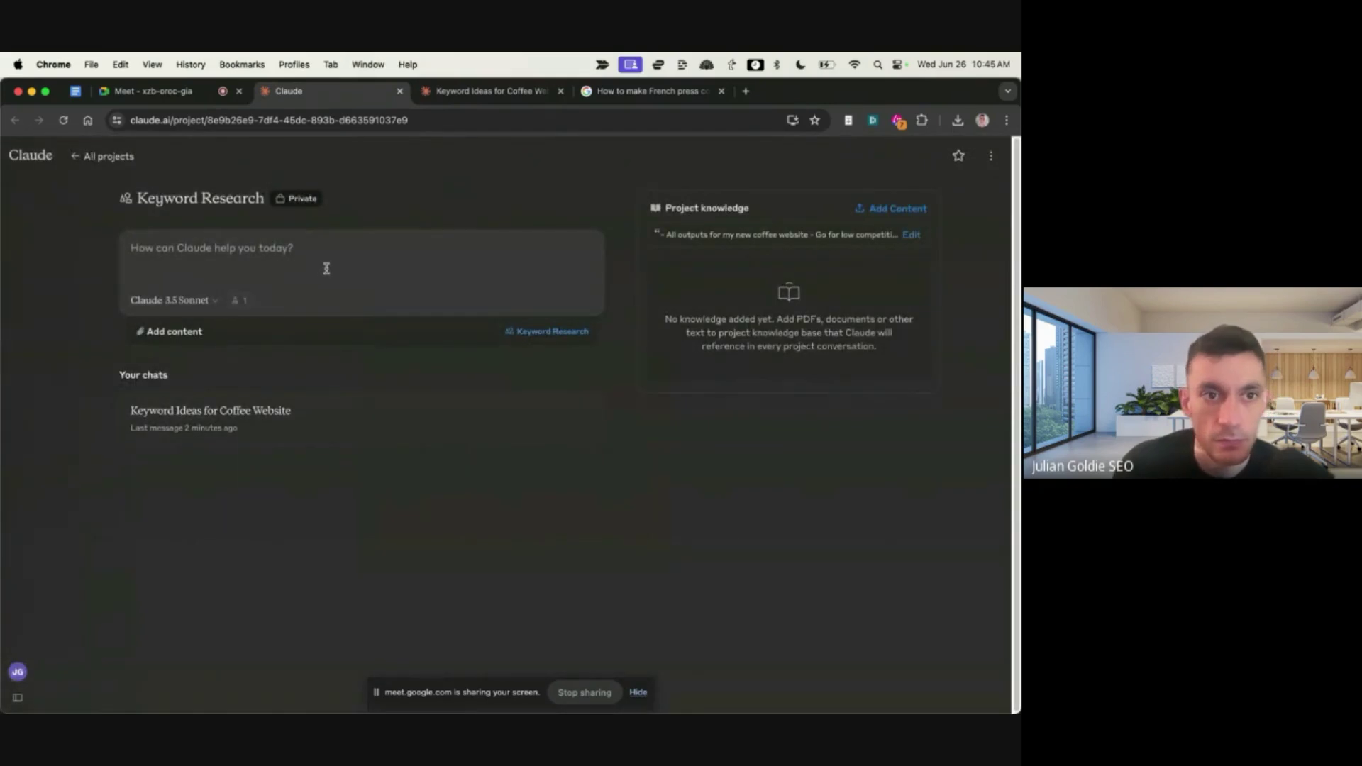
Step: Ask Claude for "keyword ideas" in a new chat of the Keyword Research project
type("keyword ideas")
key("Return")
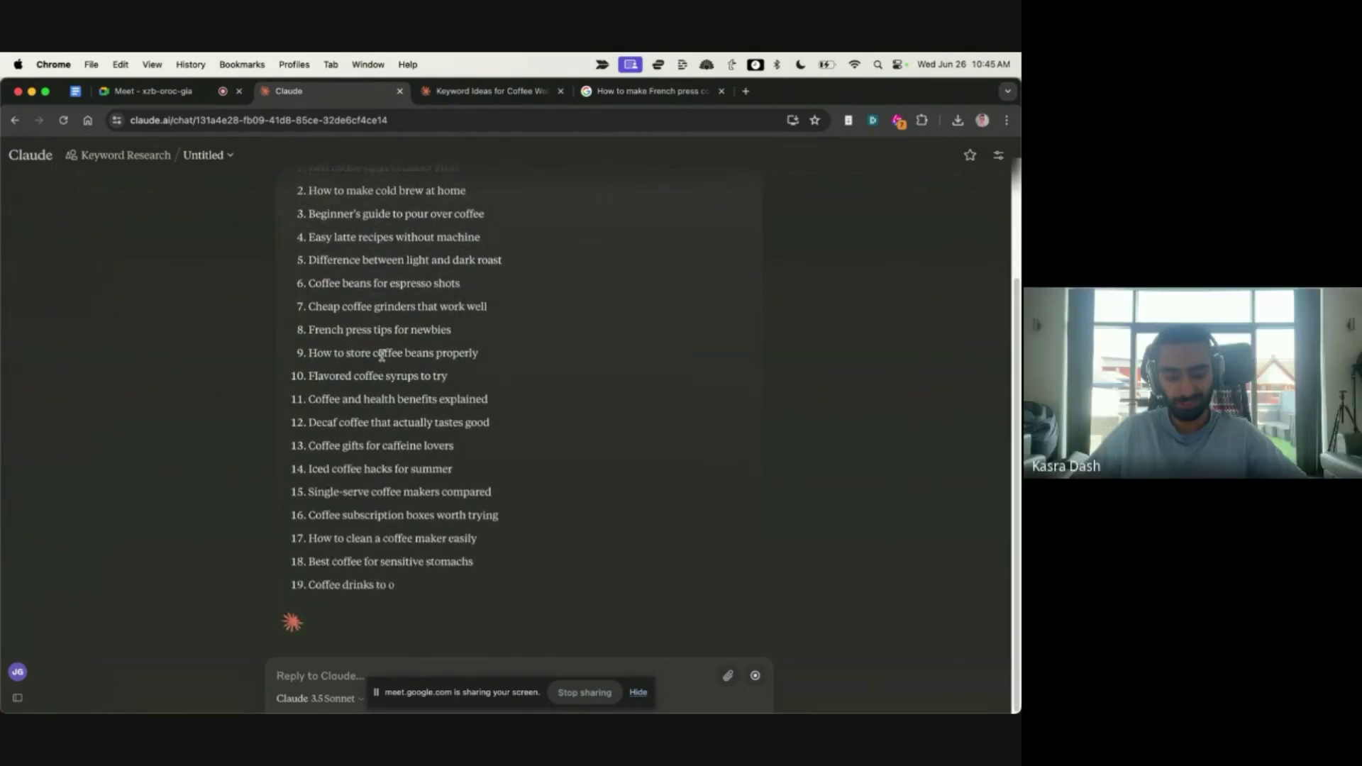
Step: Copy the keyword "Best coffee makers under $100" from Claude's new list and enter it in Google's search box to view suggestions
scroll(368, 354, "up", 3)
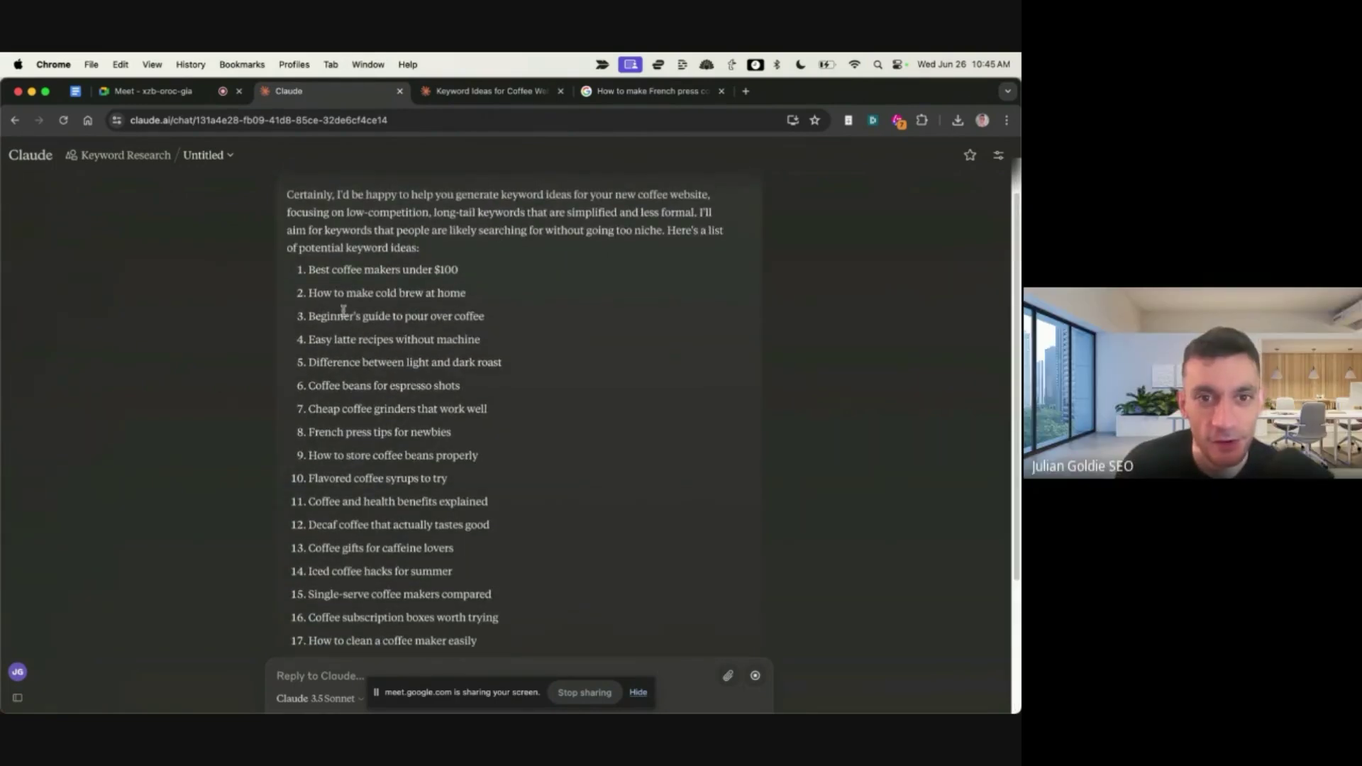
left_click_drag(307, 270, 480, 278)
key("super+c")
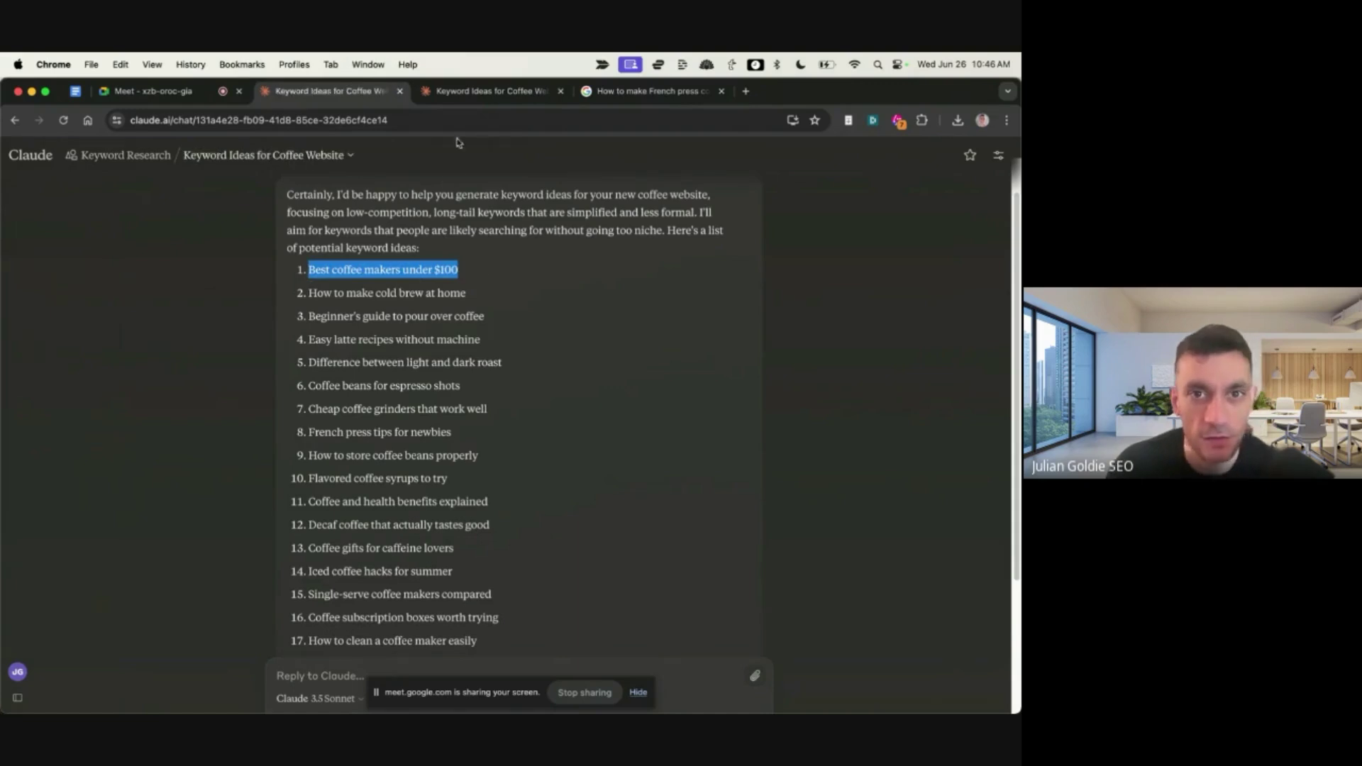
left_click(652, 92)
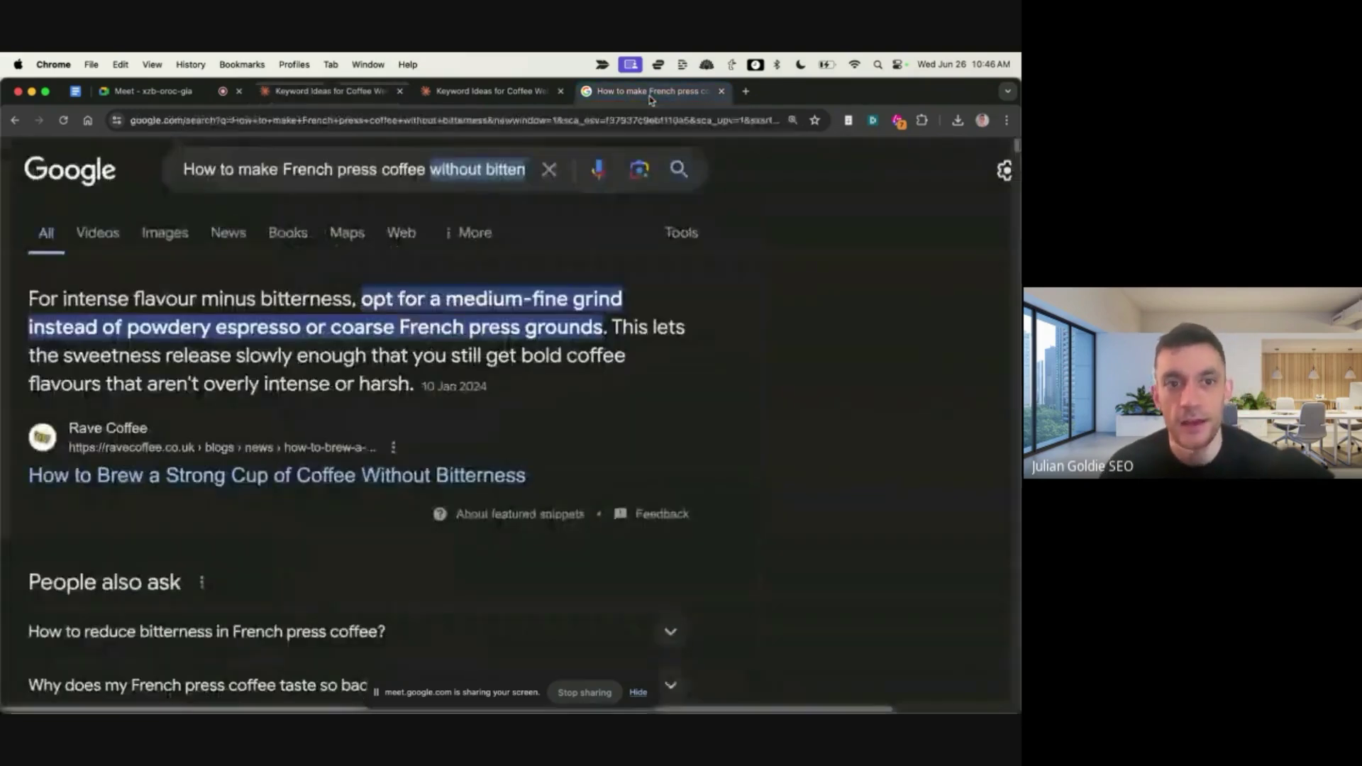
triple_click(331, 170)
key("super+v")
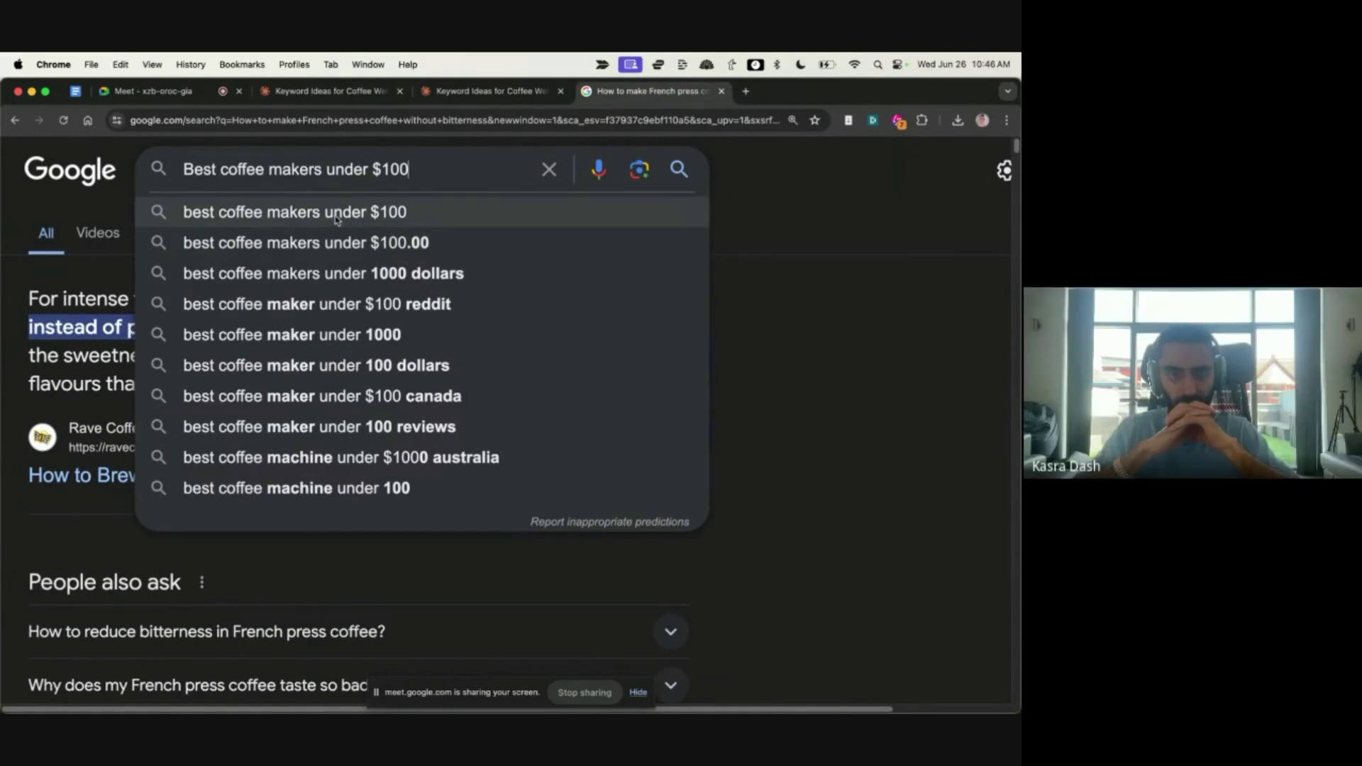
key("super+t")
type("keep.google.com")
key("Return")
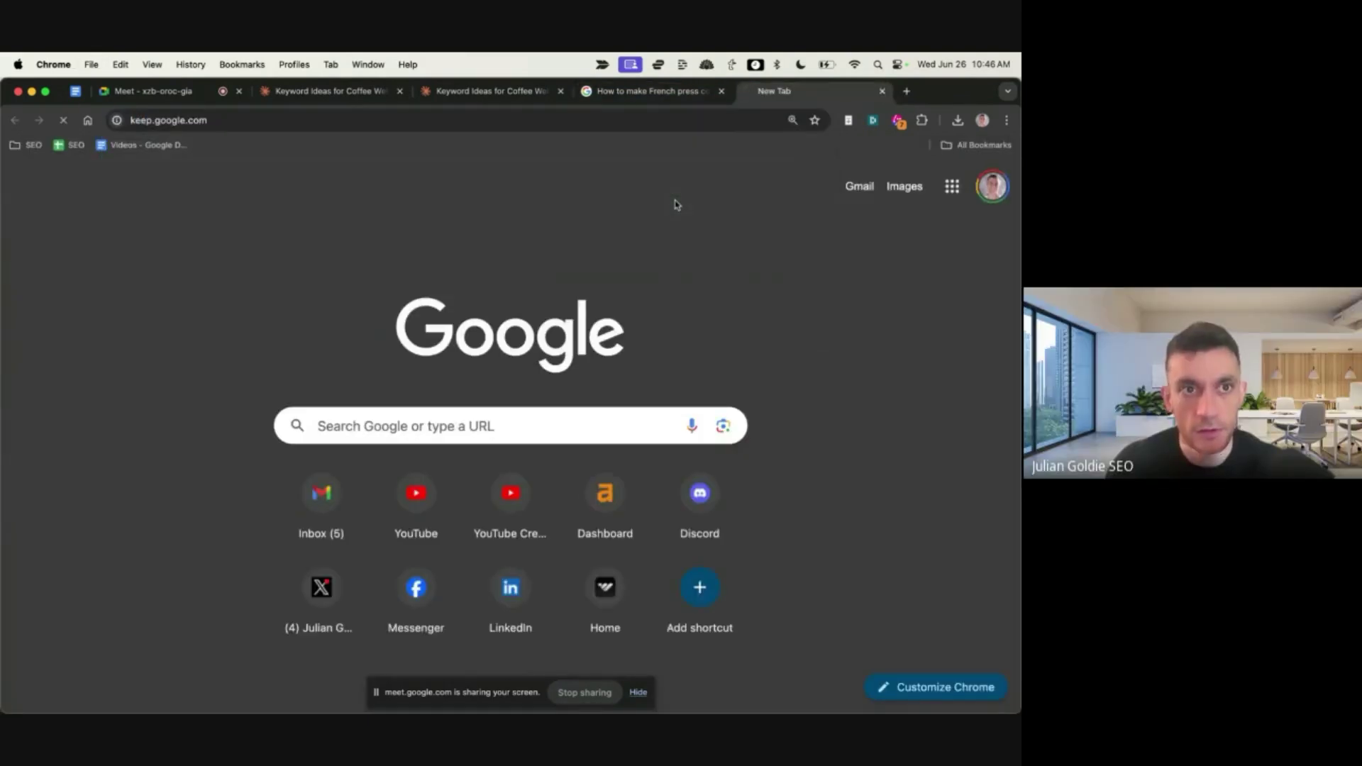
key("super+w")
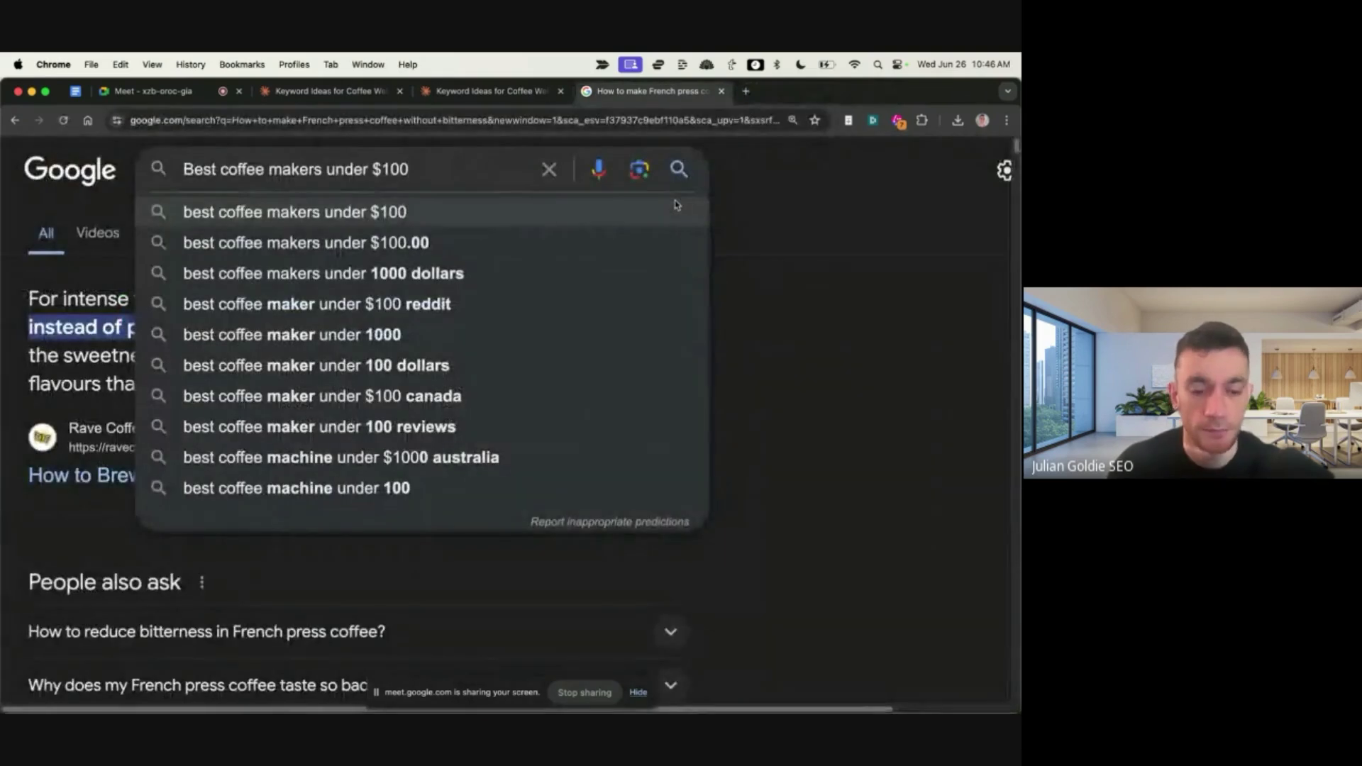
Step: Open Ahrefs Keywords Explorer in a new tab and look up the keyword "Best coffee makers under $100"
key("super+t")
type("app.ahrefs.com/keywords-explorer")
key("Return")
key("super+v")
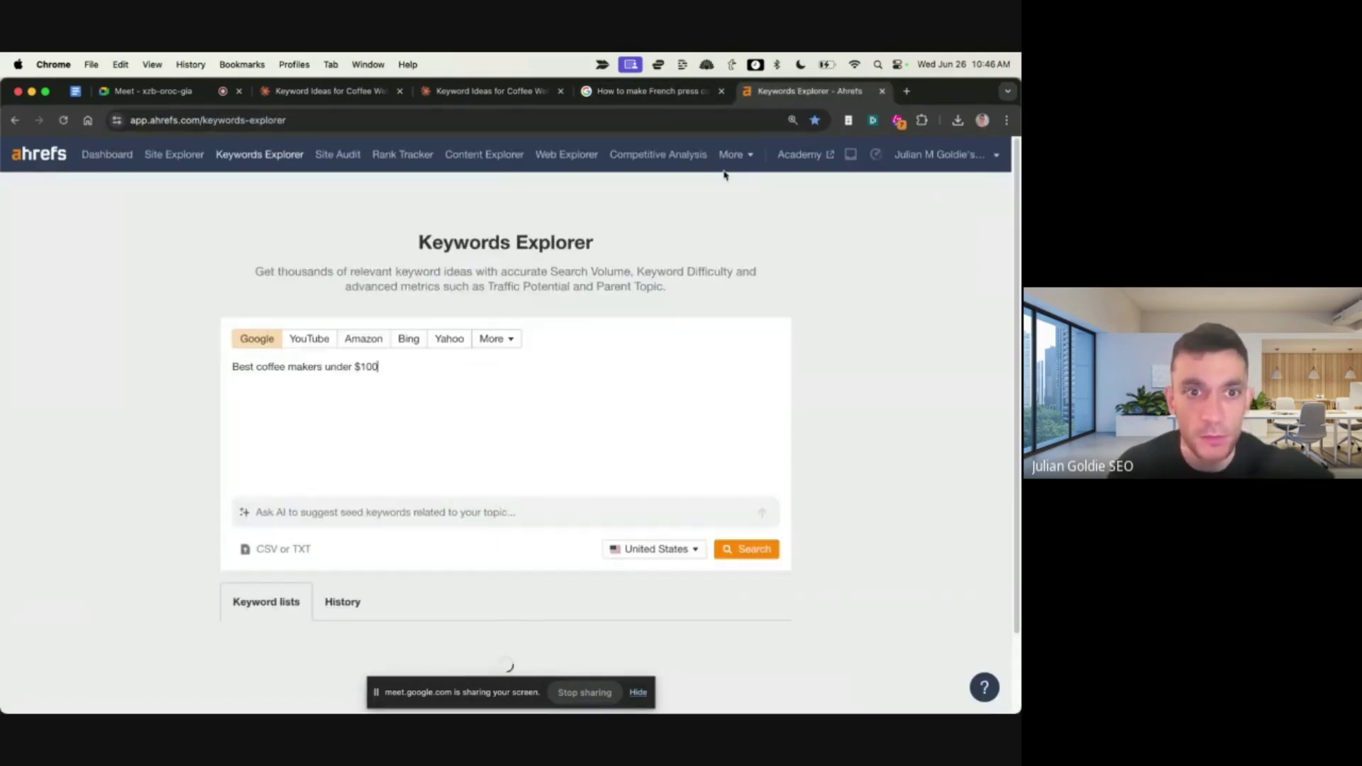
key("Return")
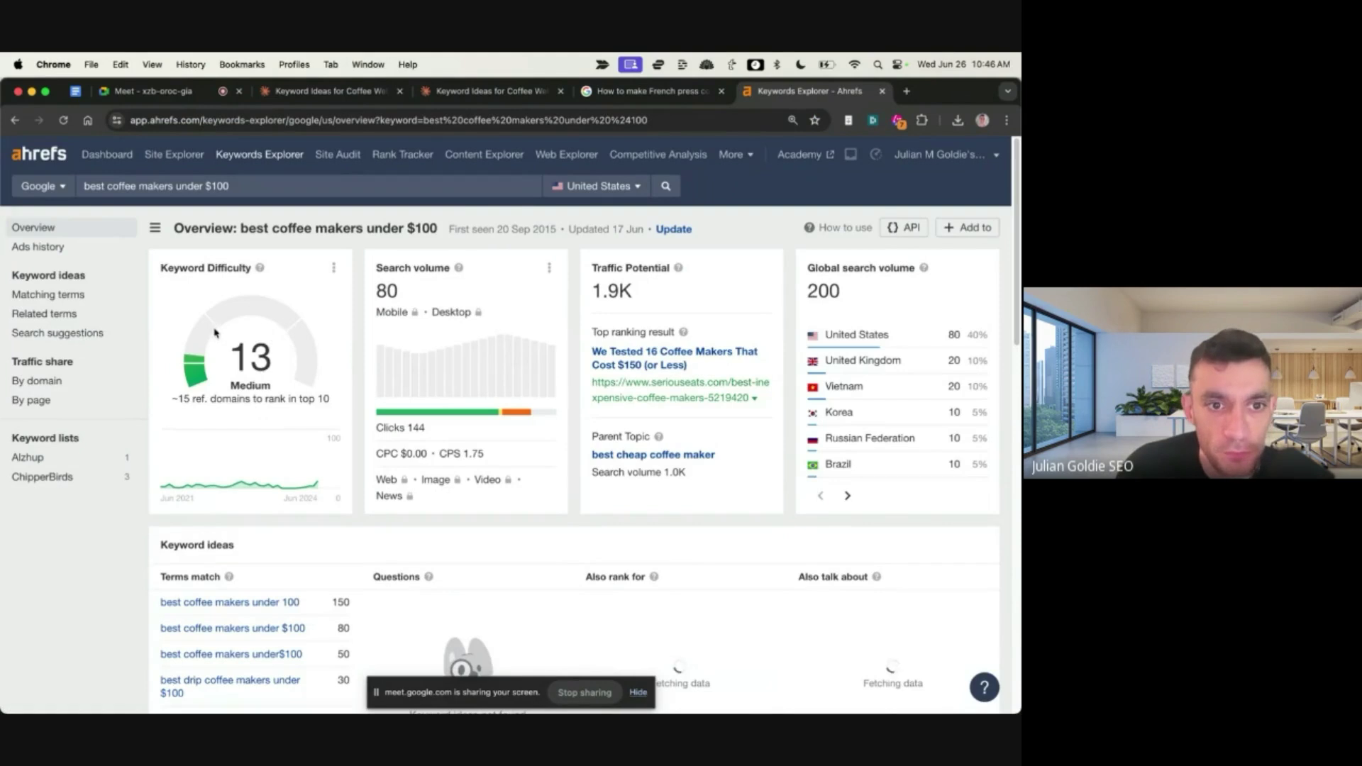
Step: Examine the Traffic Potential and SERP overview for "best coffee makers under $100" in Ahrefs
left_click_drag(588, 257, 714, 293)
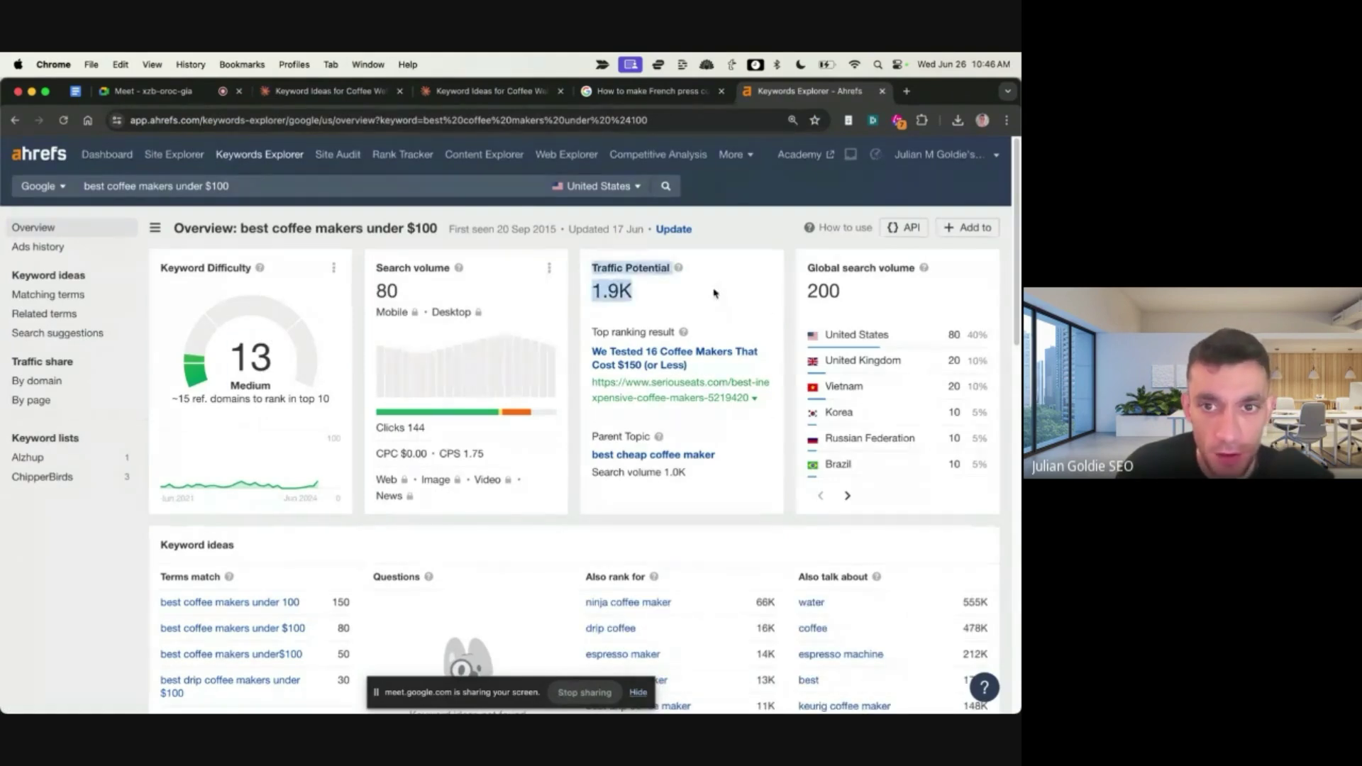
left_click(707, 293)
scroll(713, 319, "down", 10)
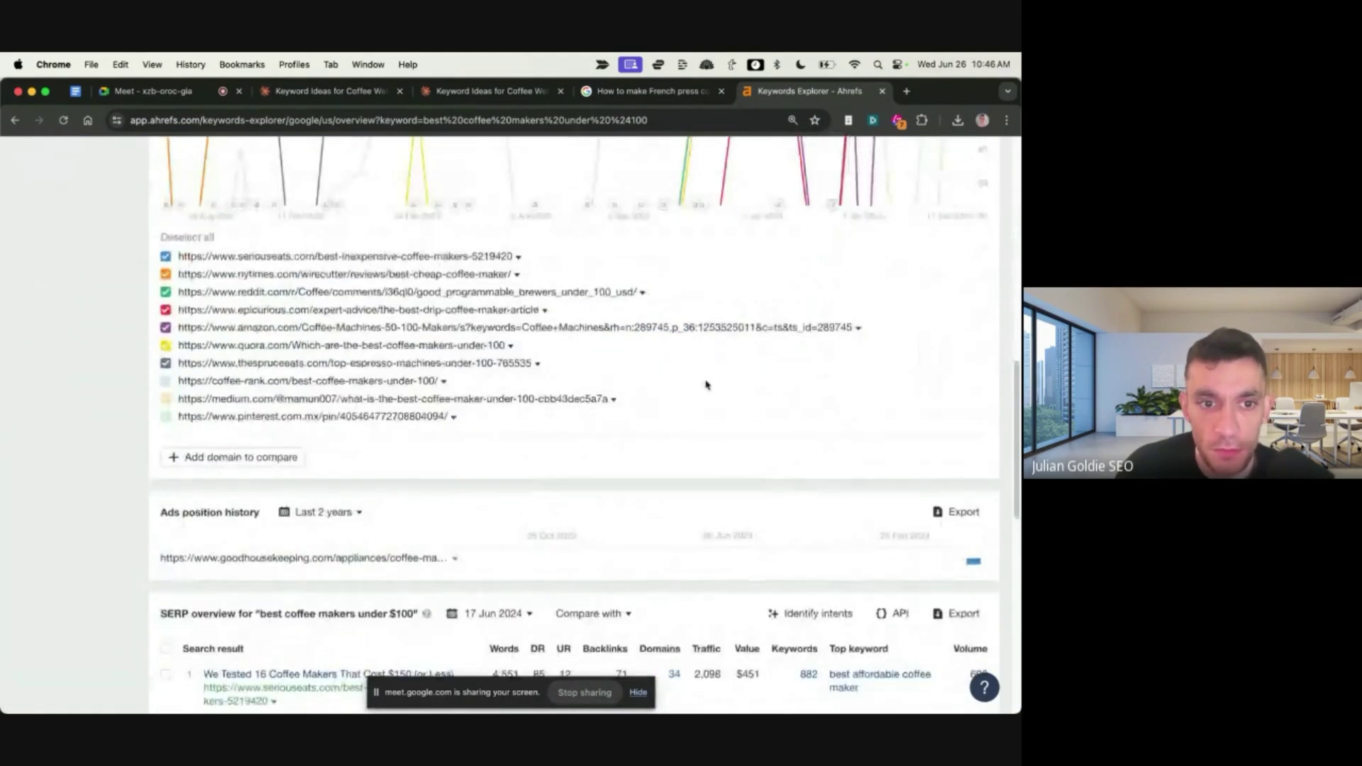
scroll(660, 383, "down", 5)
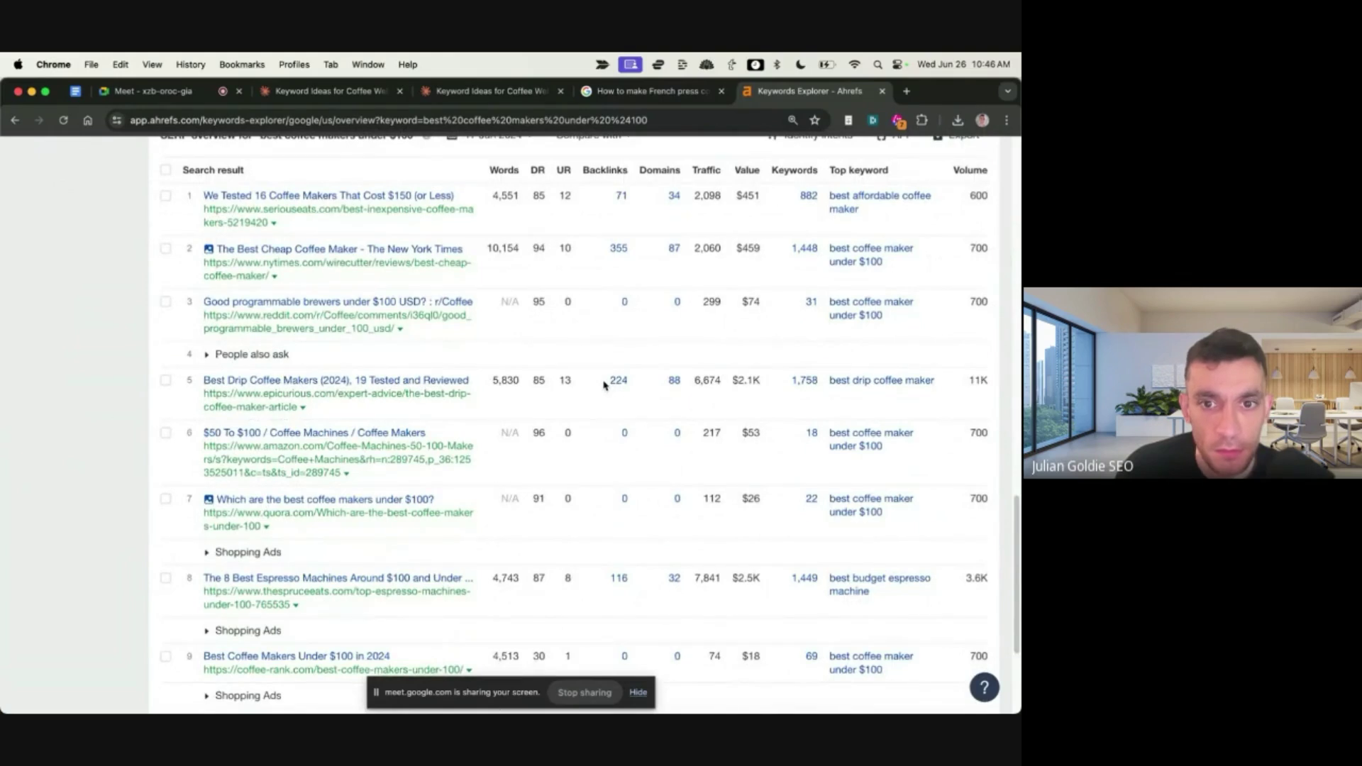
scroll(604, 386, "down", 3)
scroll(581, 368, "up", 15)
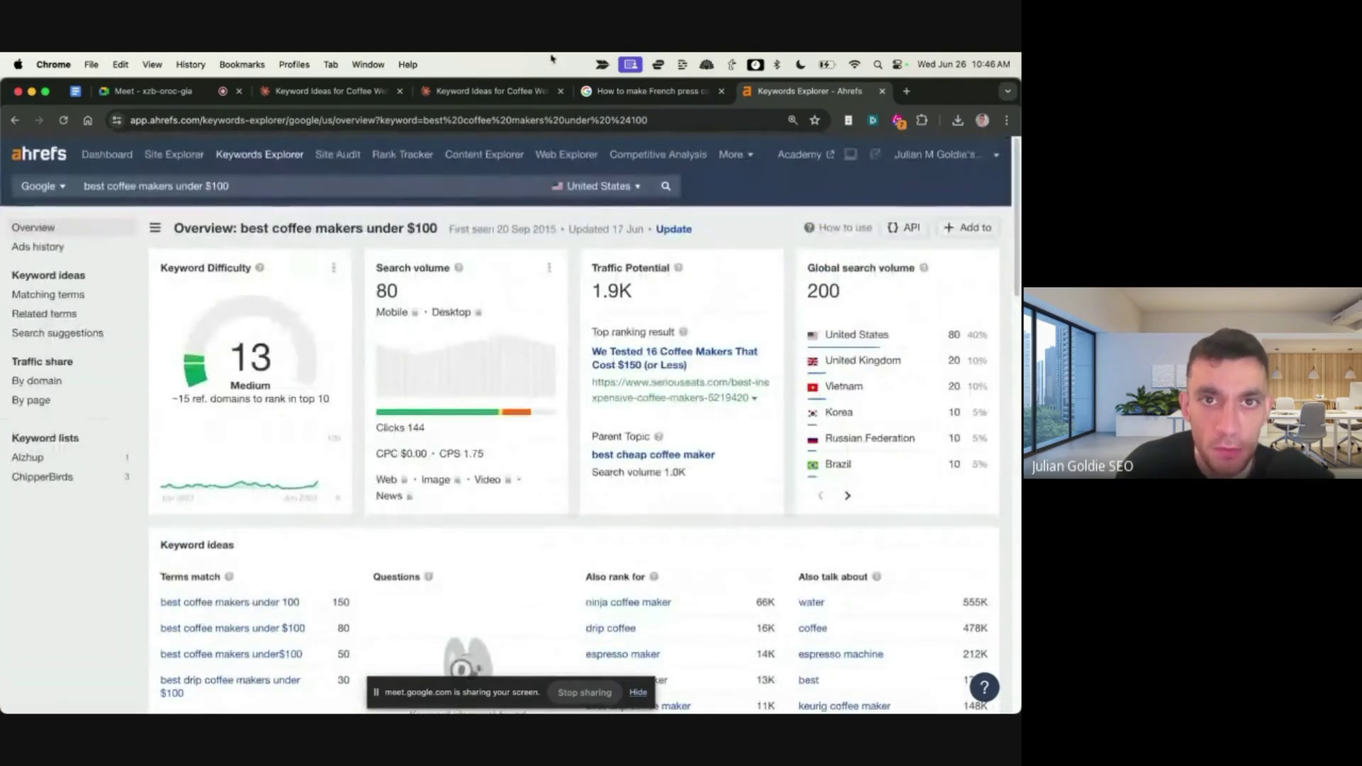
Step: Copy "How to make cold brew at home" from Claude's newer keyword list and look it up on Google and in Ahrefs Keywords Explorer
left_click(442, 93)
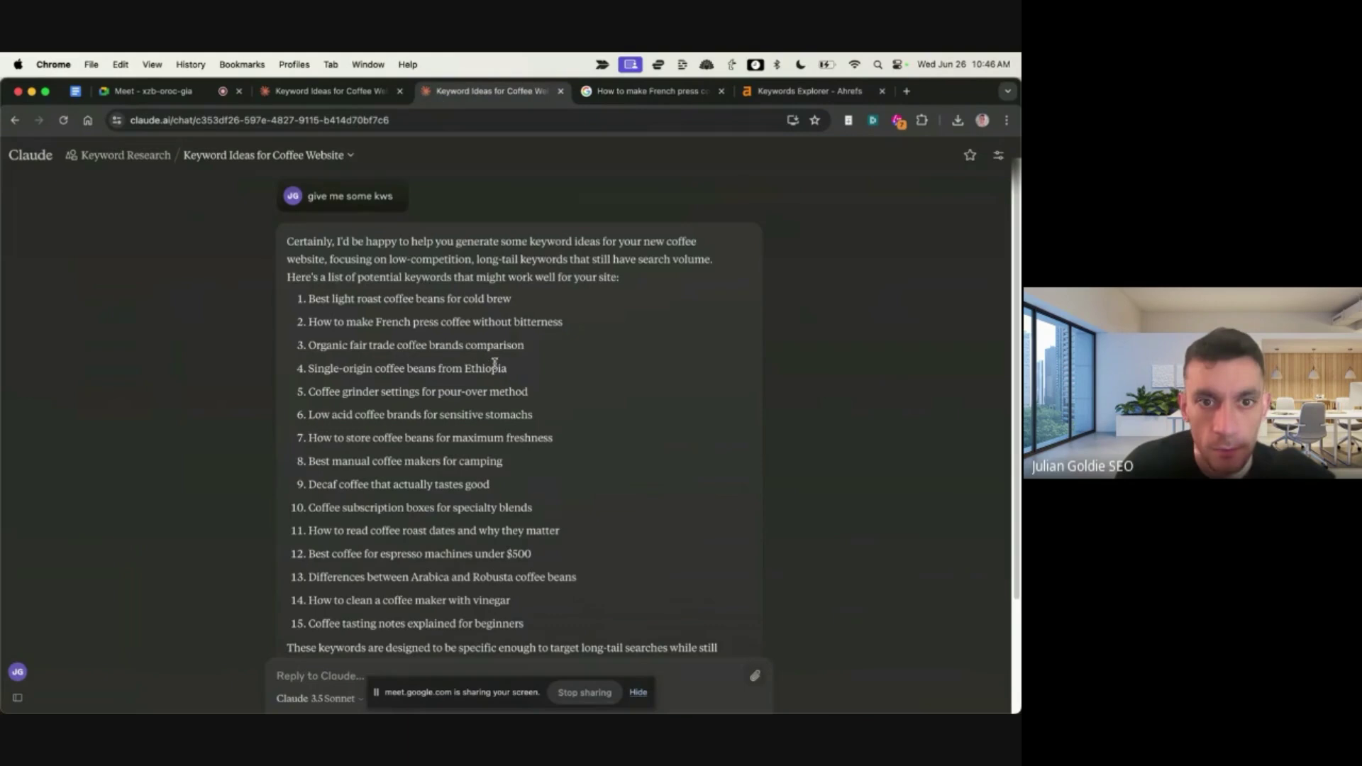
left_click(312, 92)
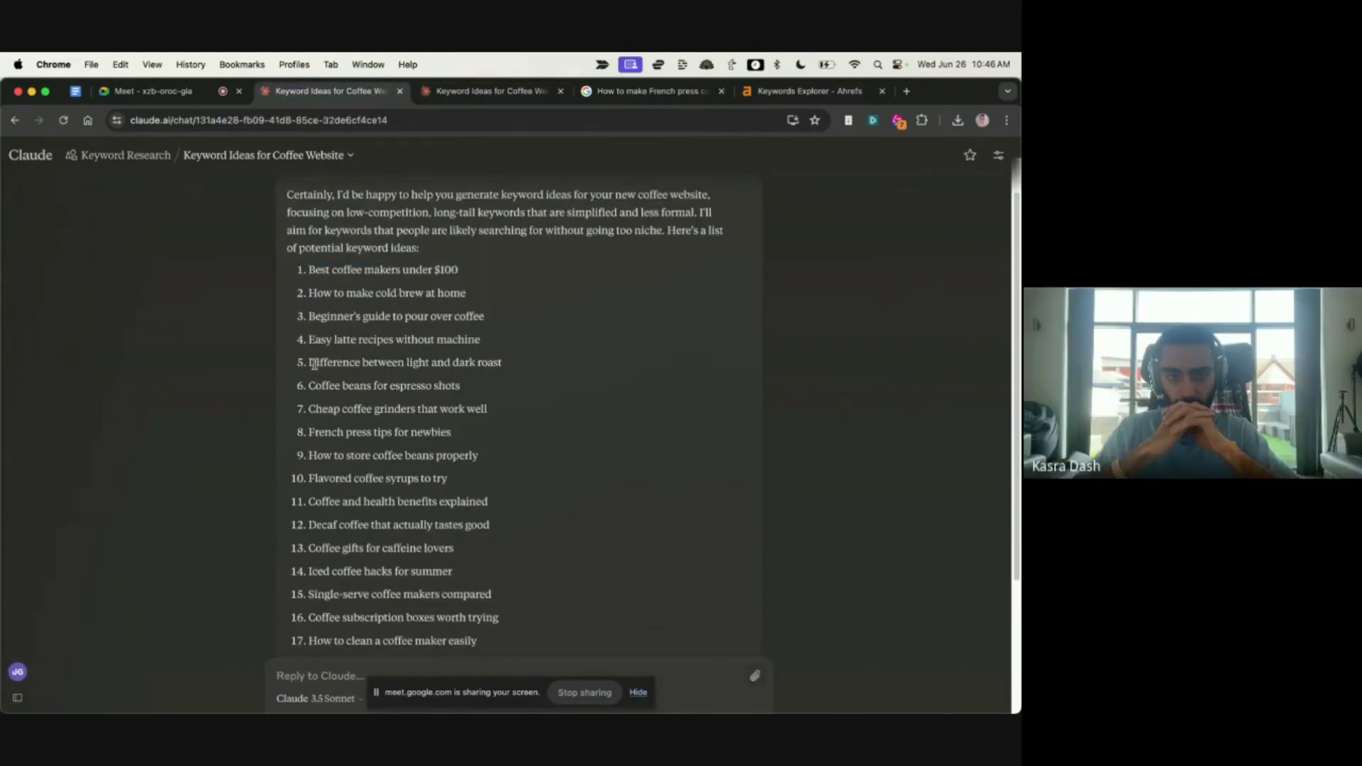
left_click_drag(311, 295, 559, 296)
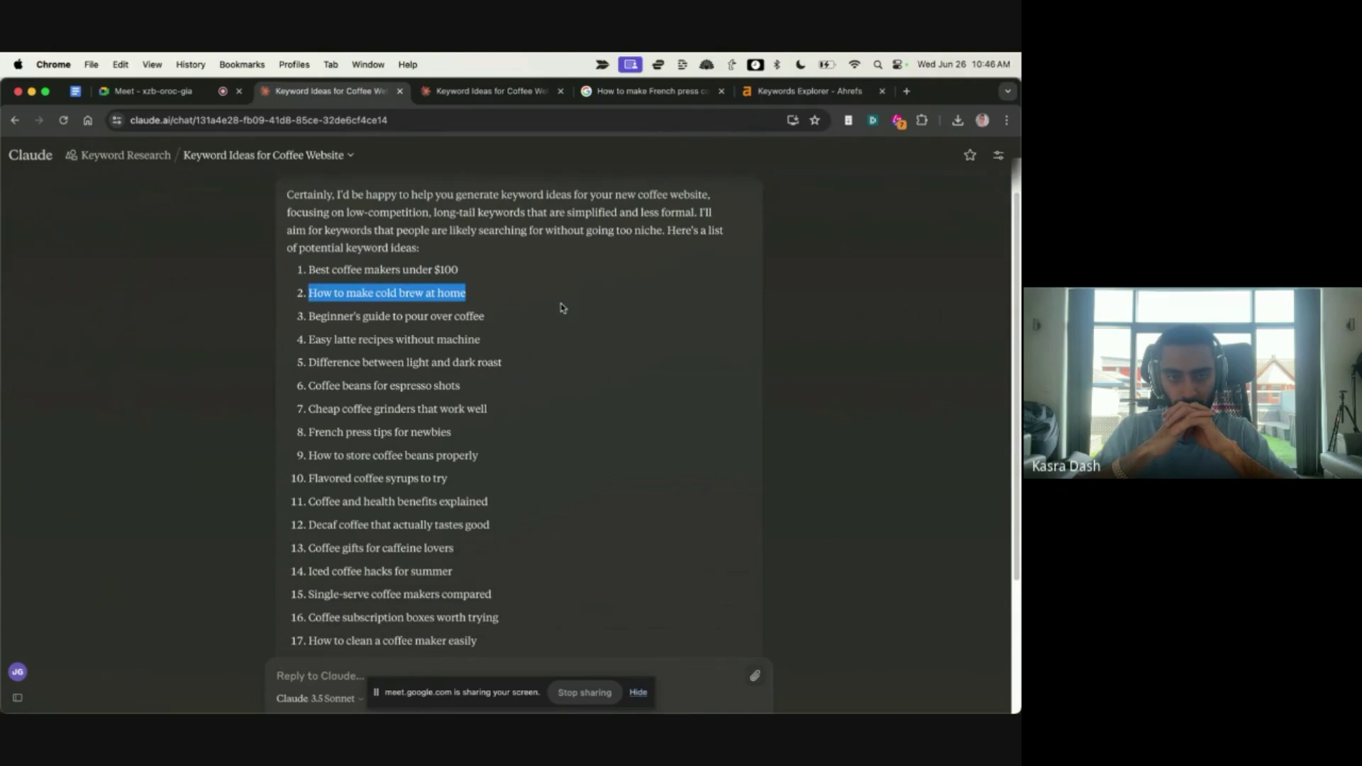
key("super+c")
key("ctrl+Tab")
key("ctrl+Tab")
key("super+a")
key("super+v")
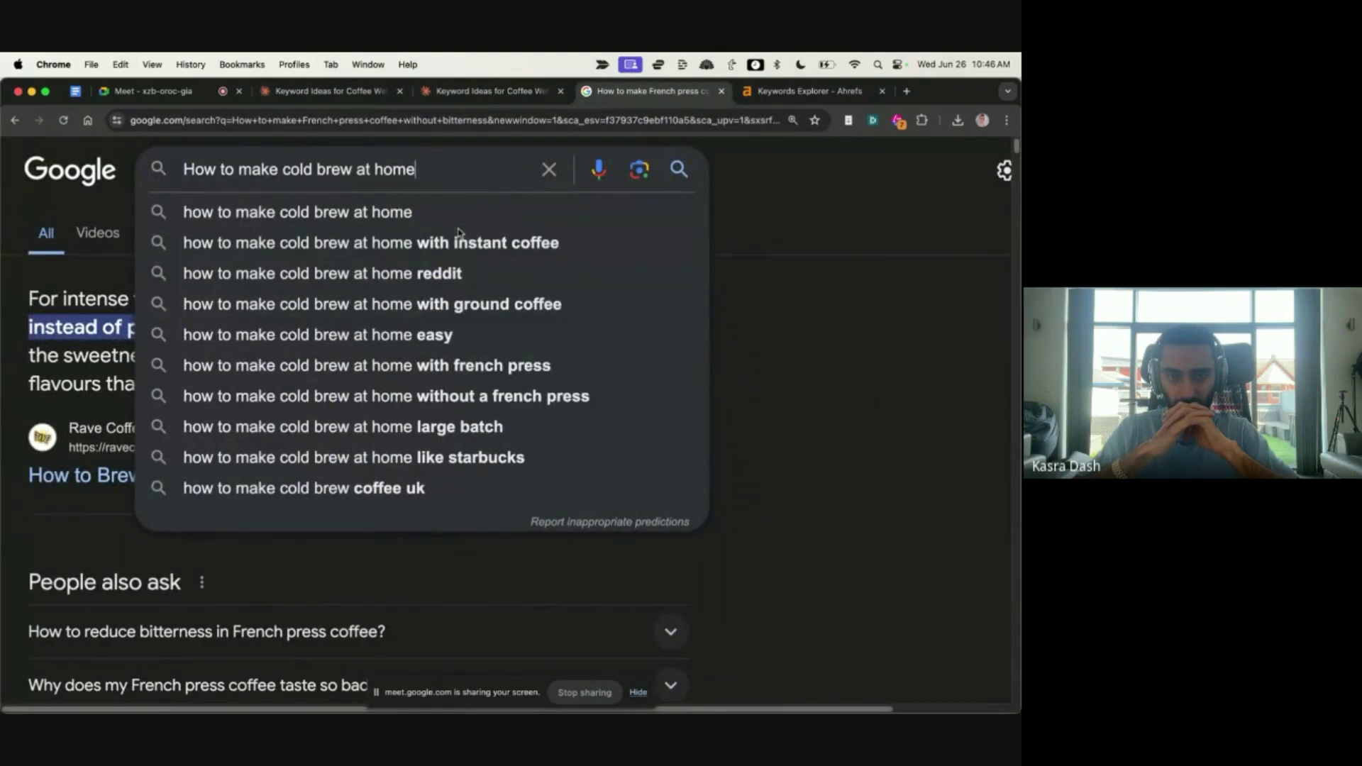
key("Return")
key("ctrl+Tab")
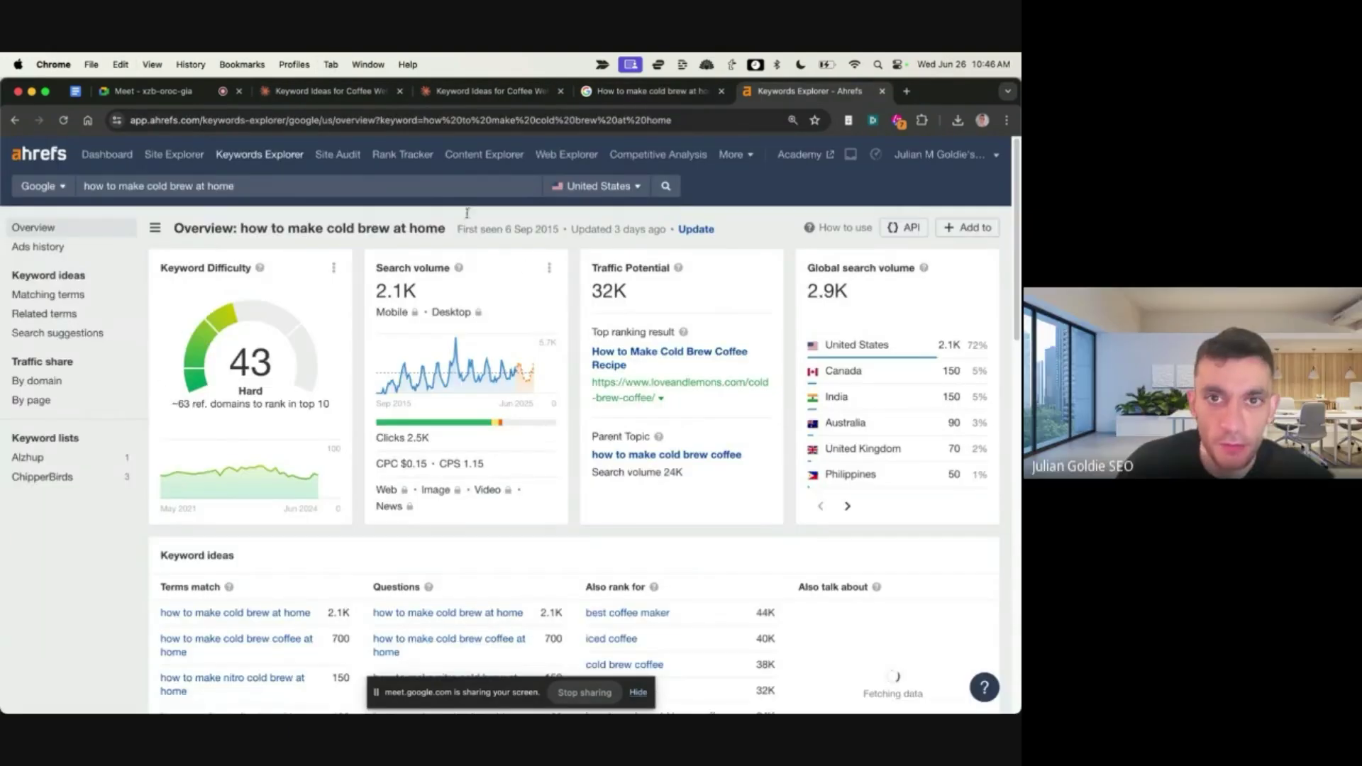
Step: Compare the two keyword chats in Claude, return to the Keyword Research project page and briefly open its custom instructions
left_click(384, 90)
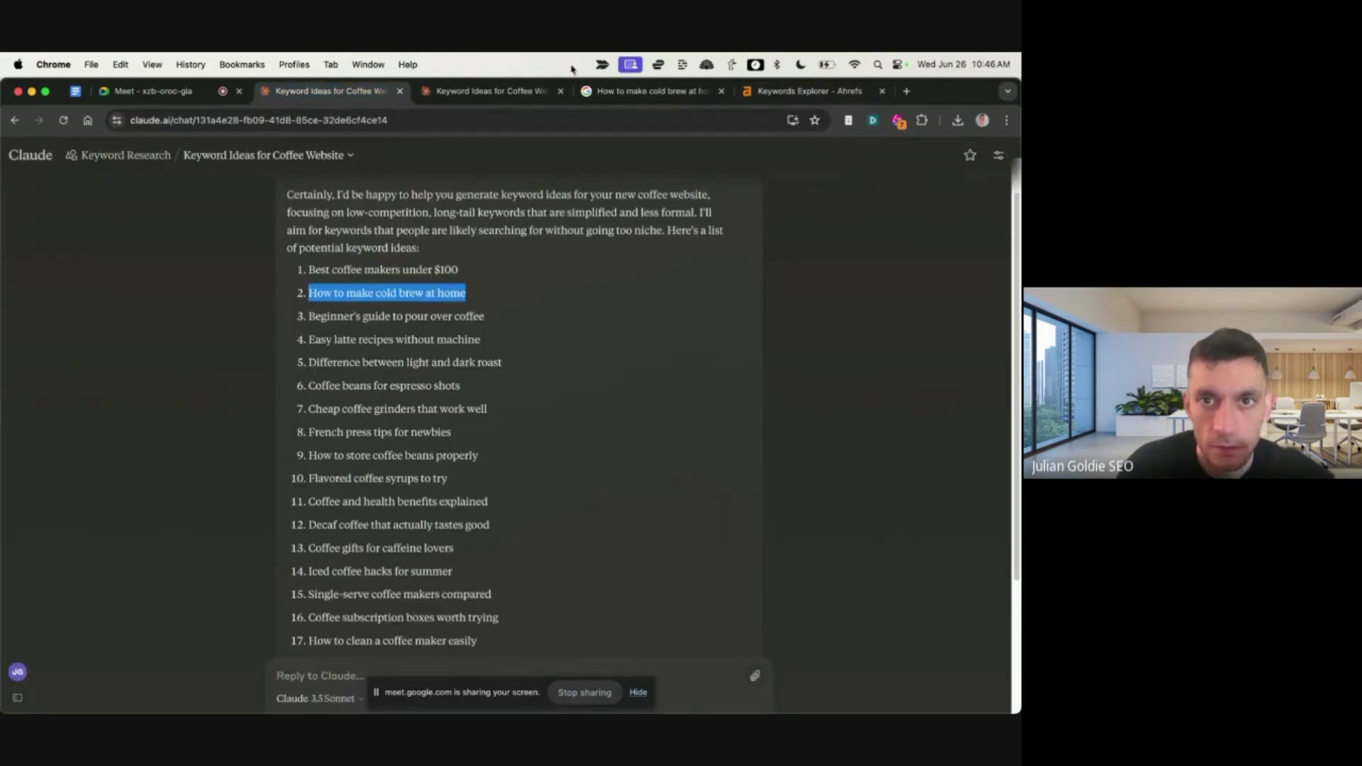
left_click(481, 93)
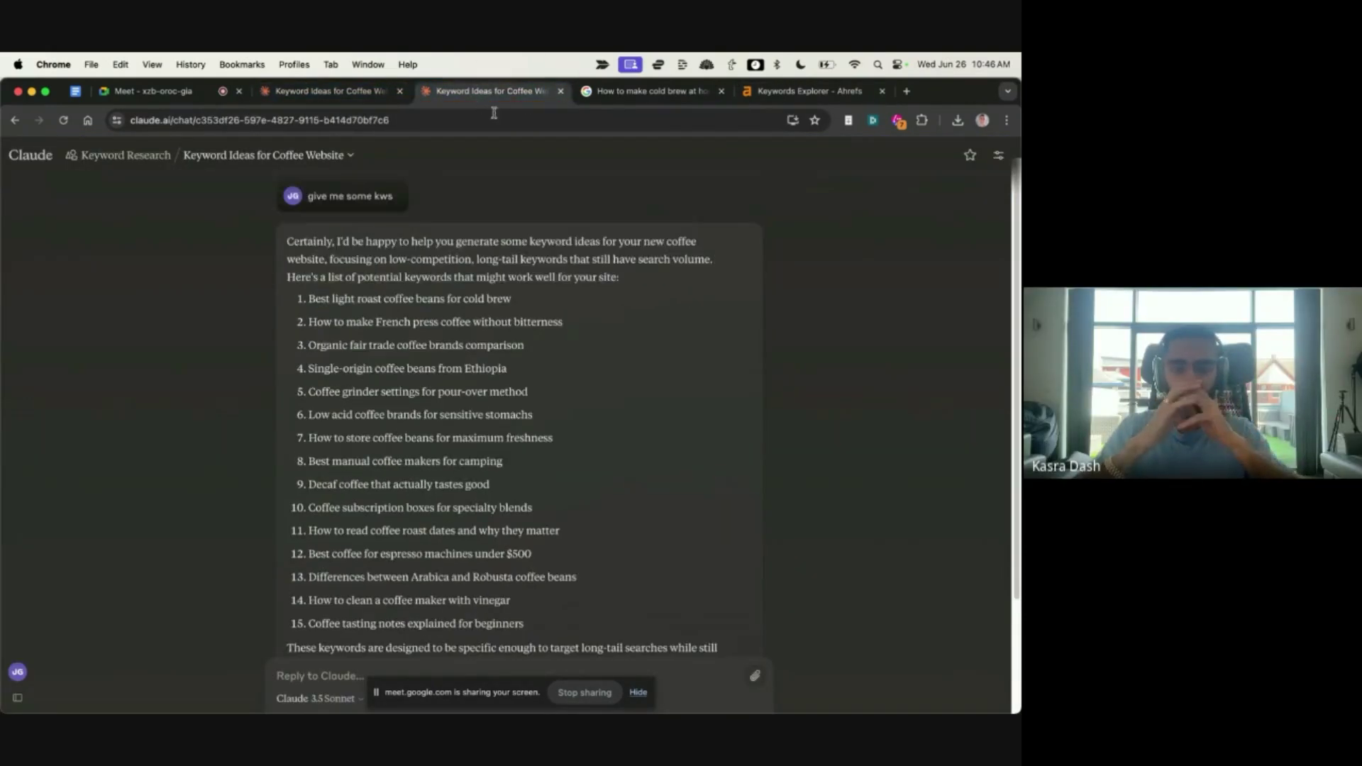
left_click(162, 158)
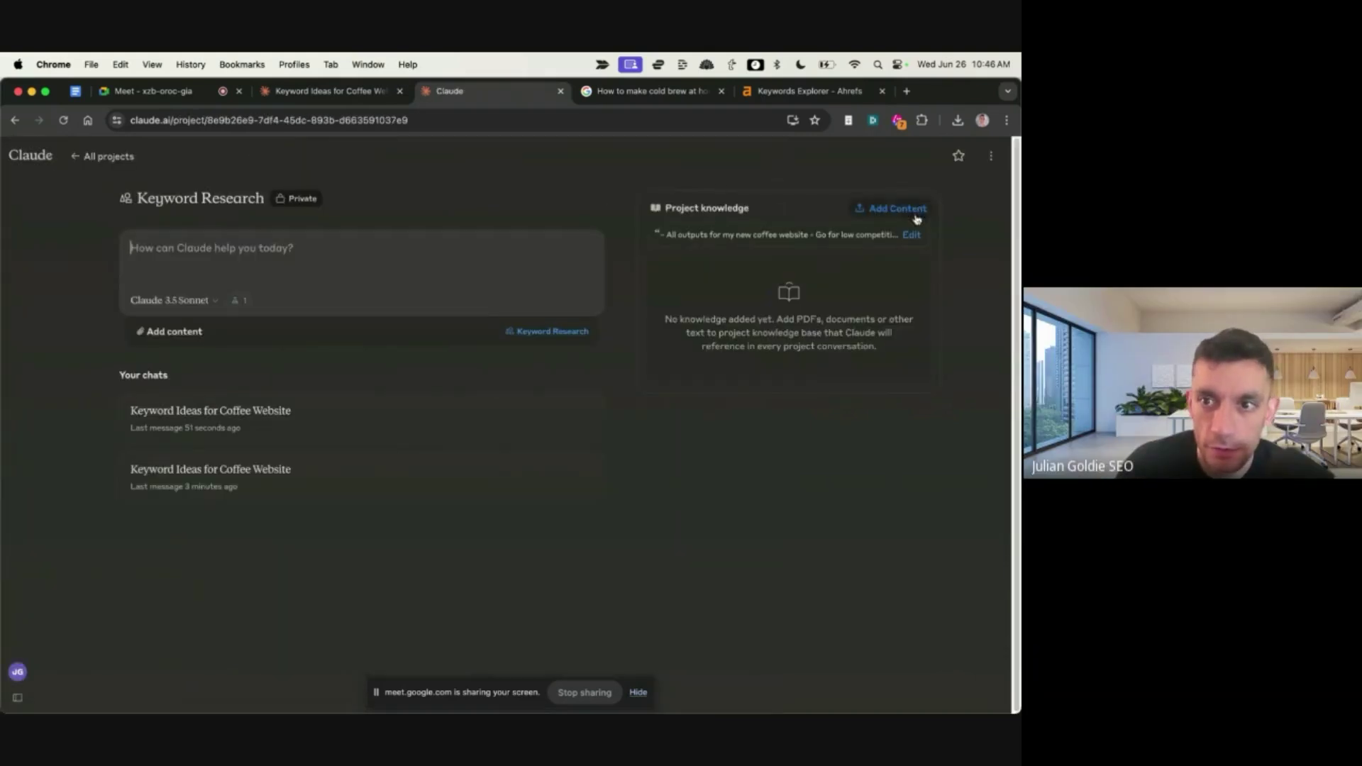
left_click(912, 235)
key("Escape")
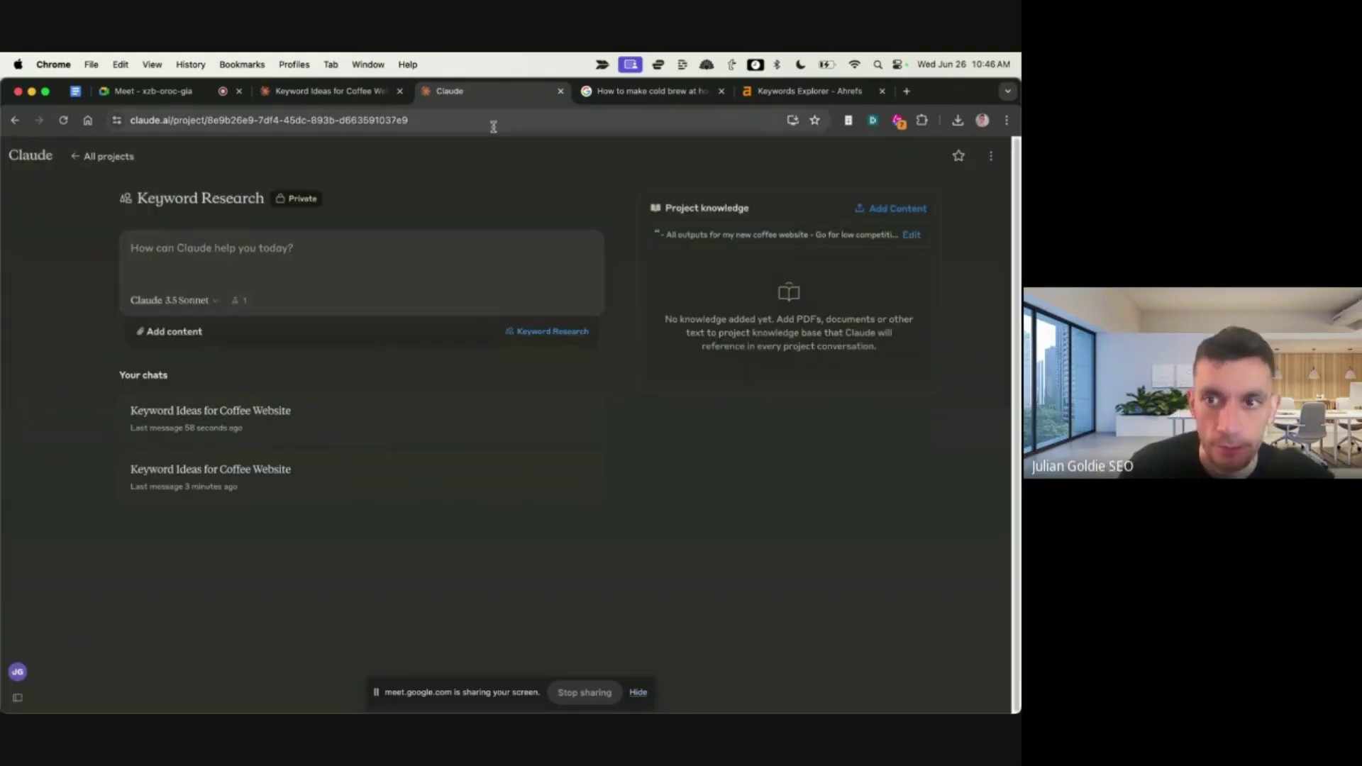
left_click(324, 249)
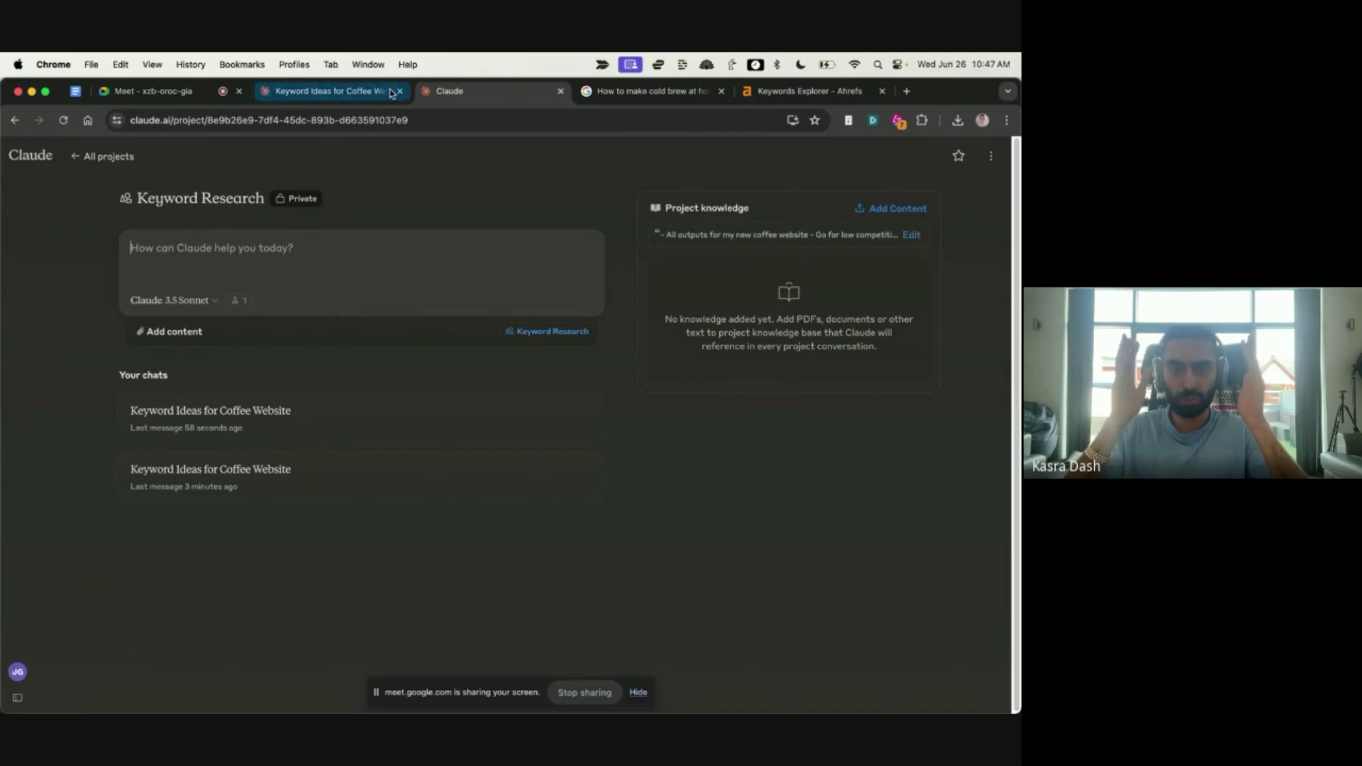
Step: Switch to the Google results and replace the cold brew query with "how" to view autocomplete suggestions
left_click(642, 91)
left_click(458, 197)
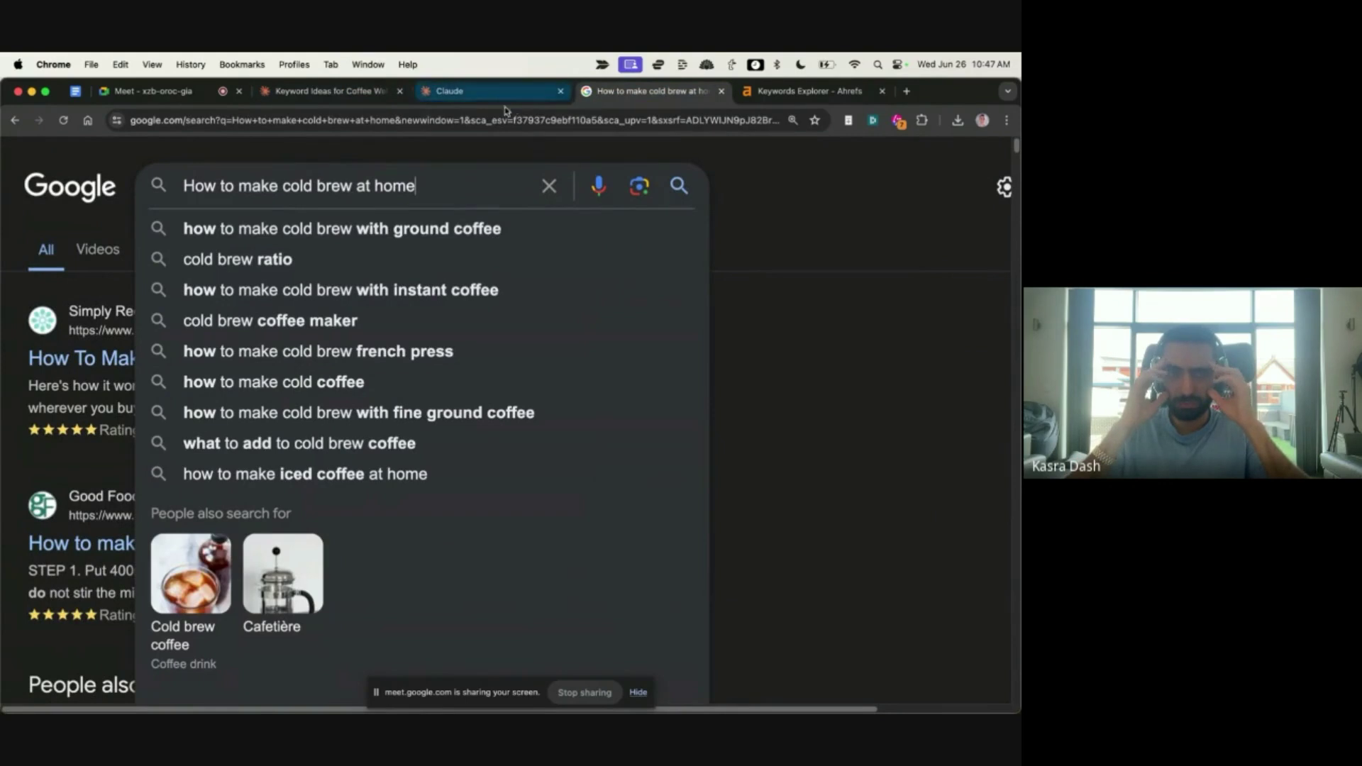
key("super+a")
key("BackSpace")
type("how")
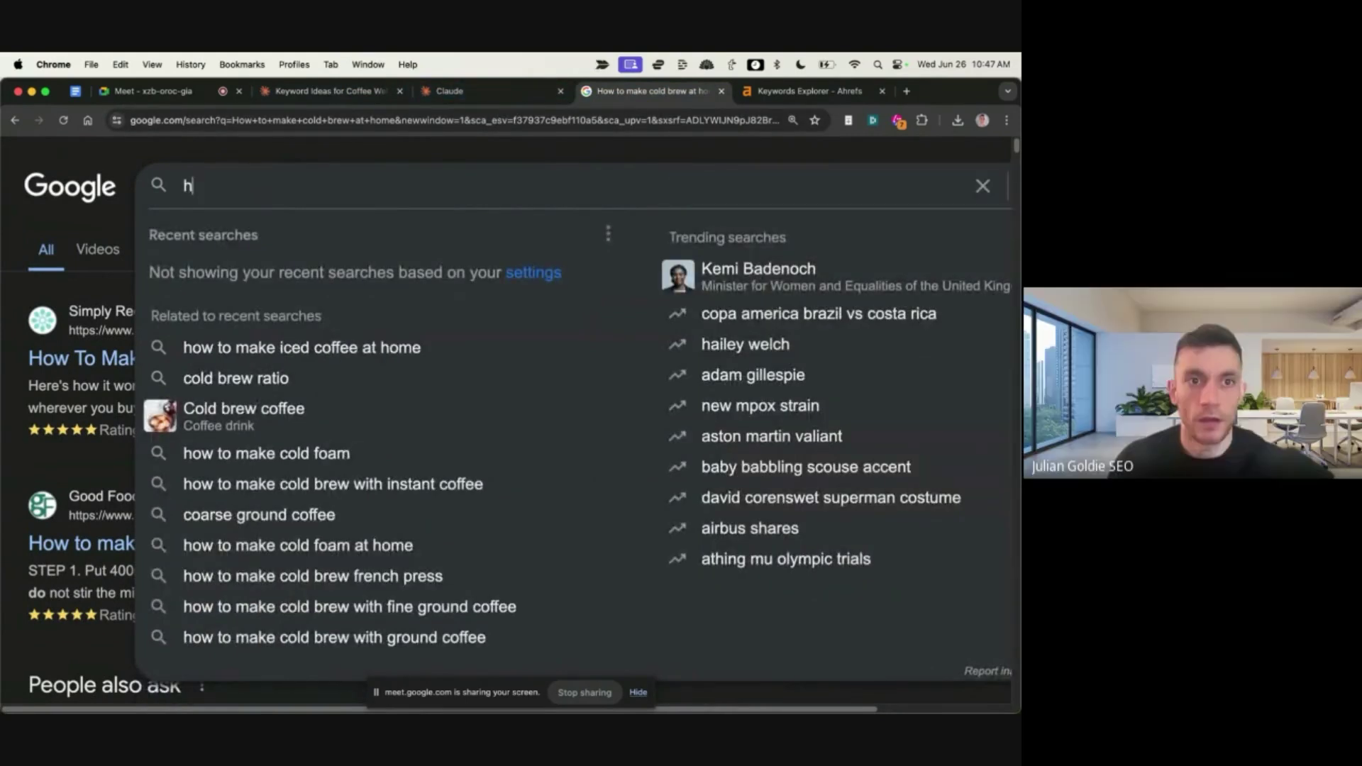
key("BackSpace")
key("BackSpace")
key("BackSpace")
type("how")
Step: Go back to Claude, open the older "Keyword Ideas for Coffee Website" chat and highlight "How to make French press coffee without bitterness"
key("ctrl+shift+Tab")
key("ctrl+shift+Tab")
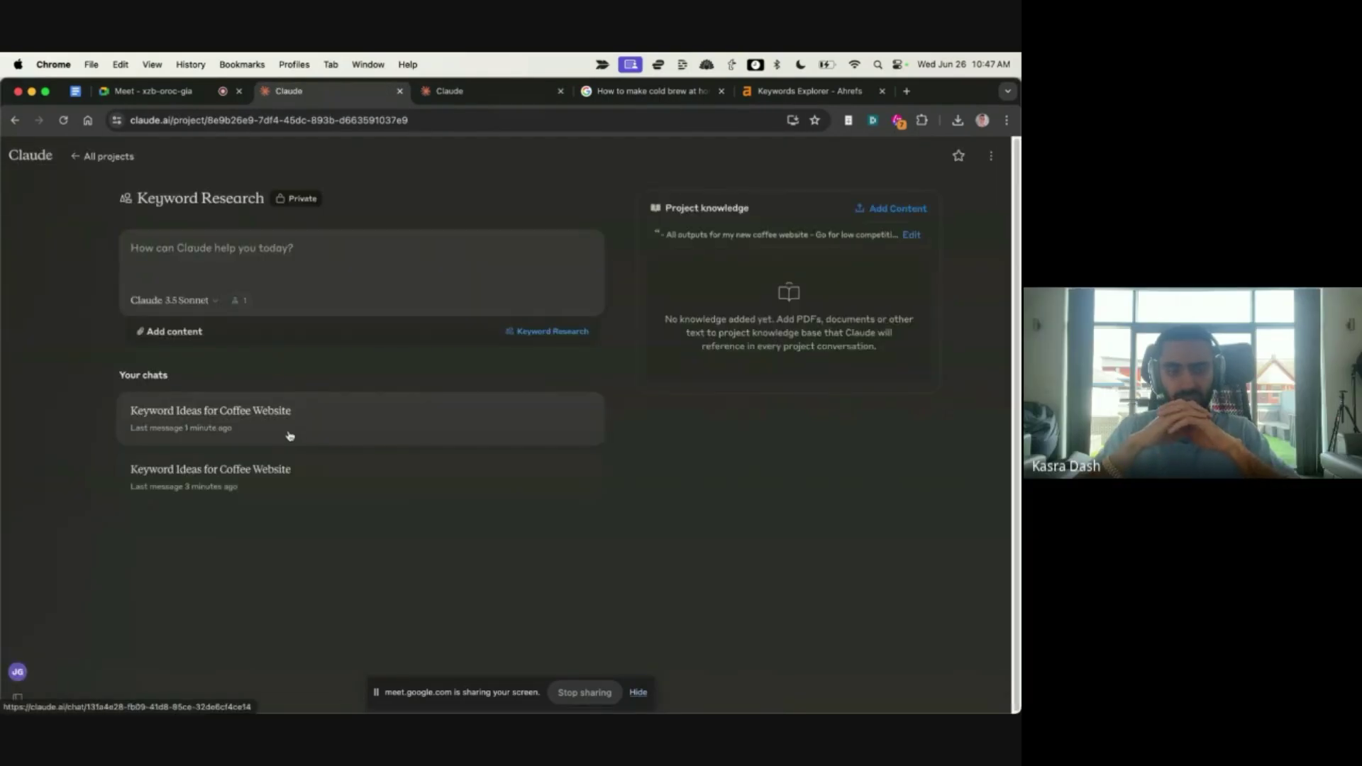
left_click(274, 470)
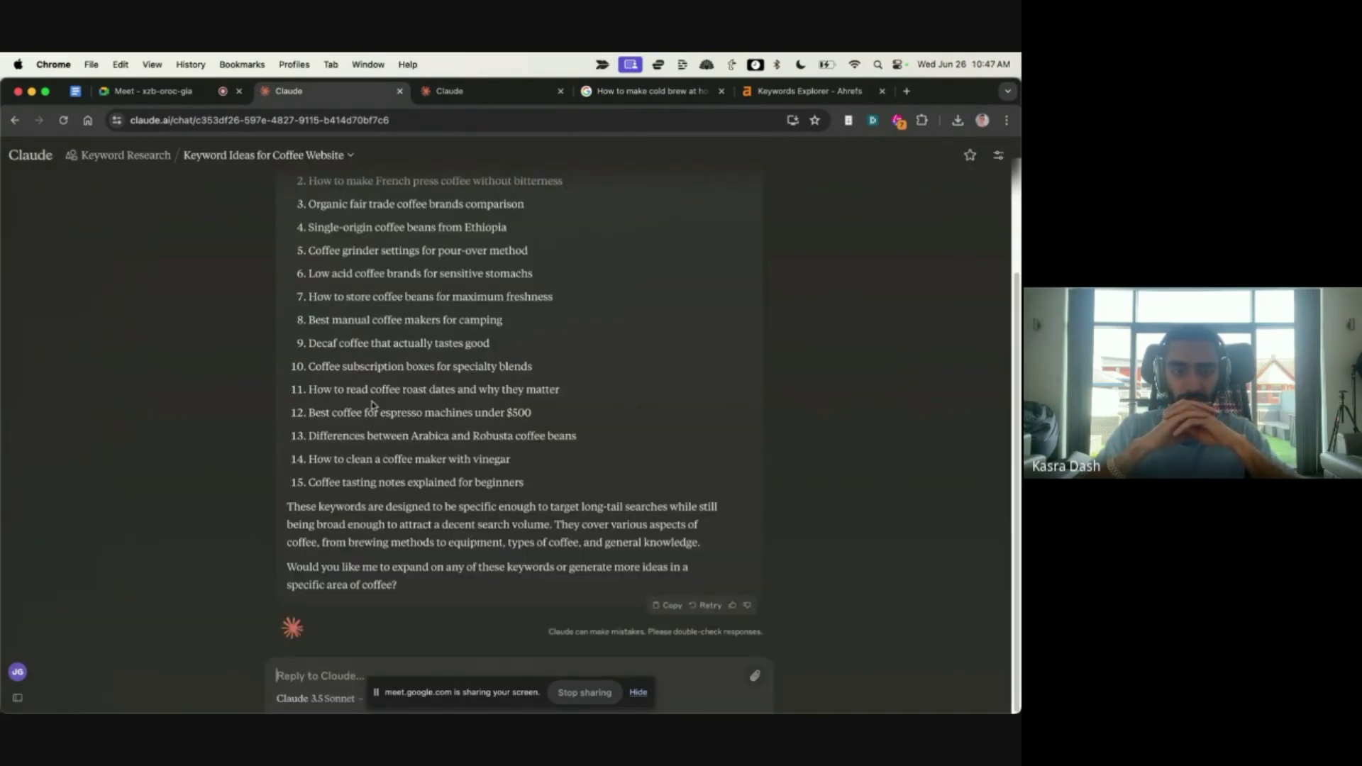
scroll(431, 466, "up", 2)
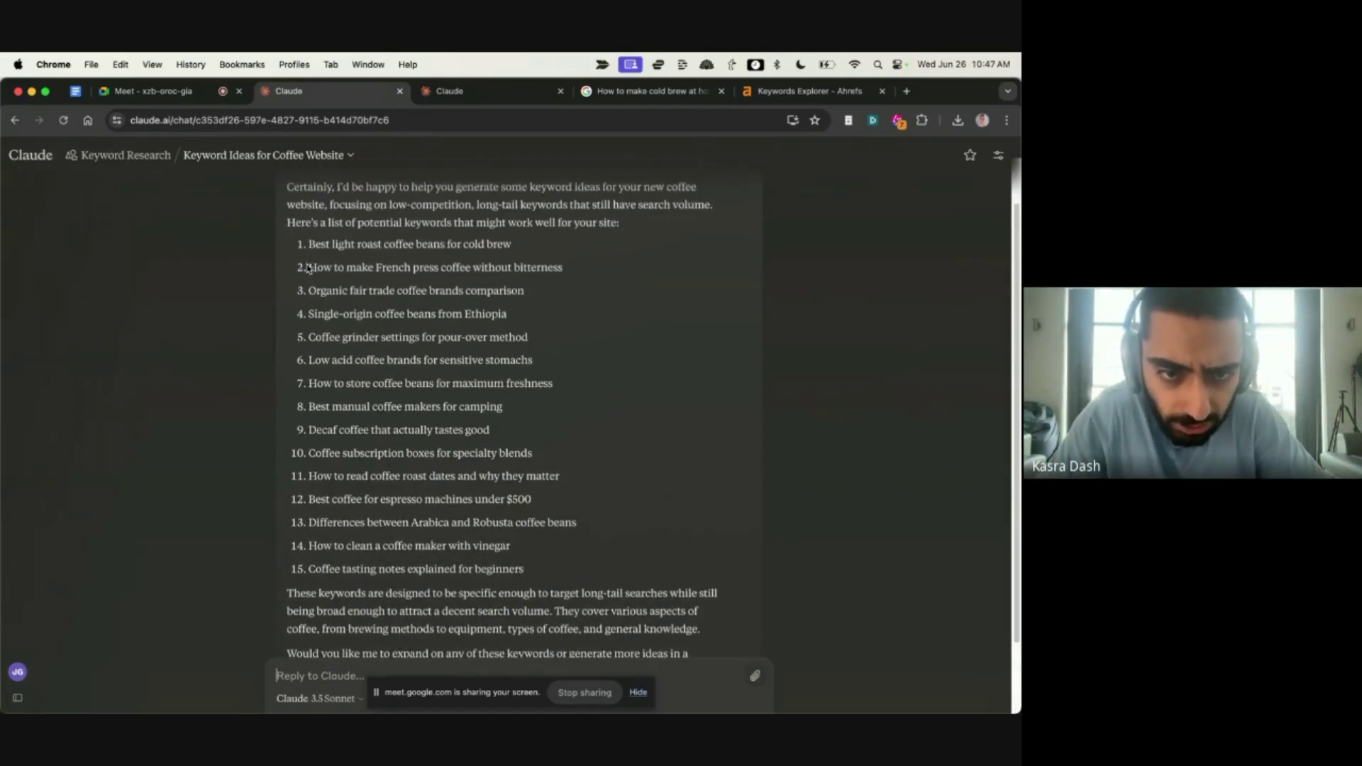
left_click_drag(308, 267, 603, 269)
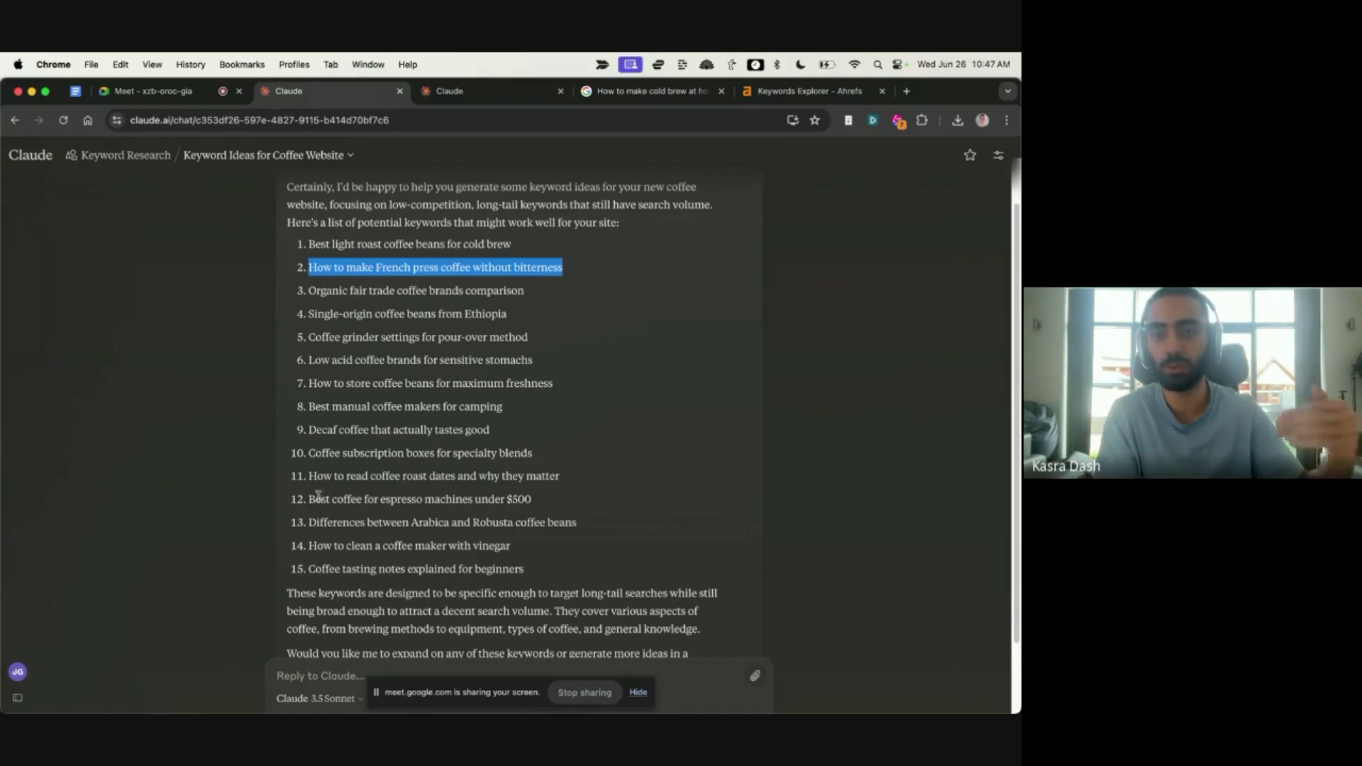
Step: Highlight "Best coffee for espresso machines under $500", highlight keywords 3 to 14, and clear the selection
left_click_drag(310, 500, 562, 499)
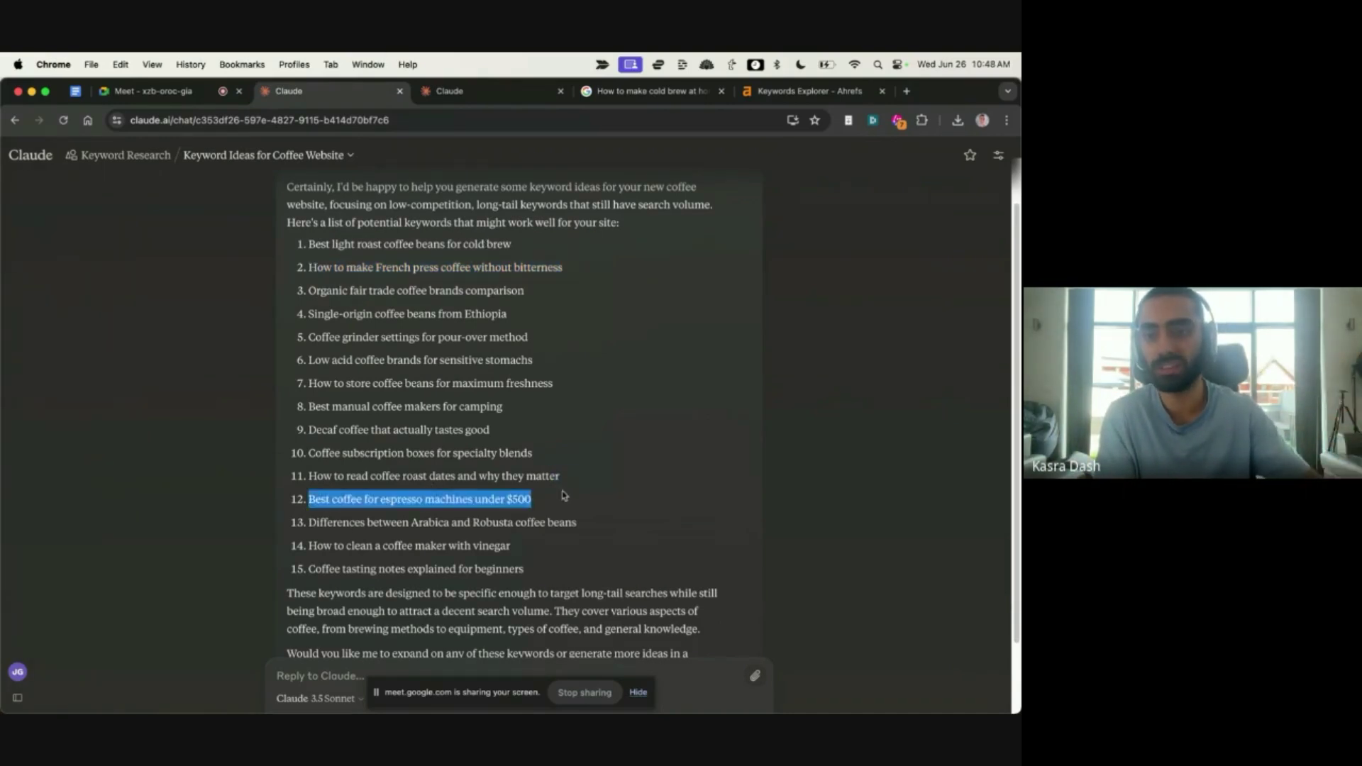
left_click(562, 499)
left_click_drag(550, 556, 478, 281)
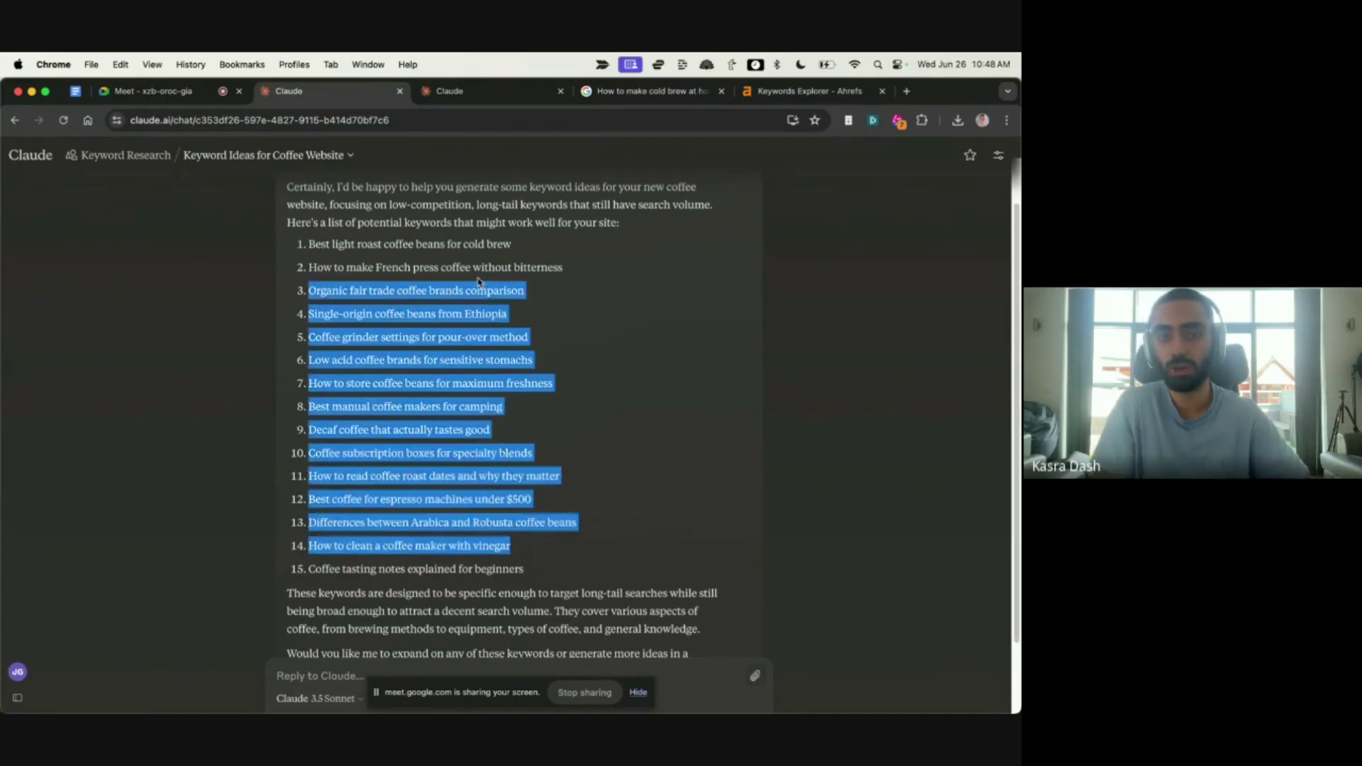
left_click(454, 237)
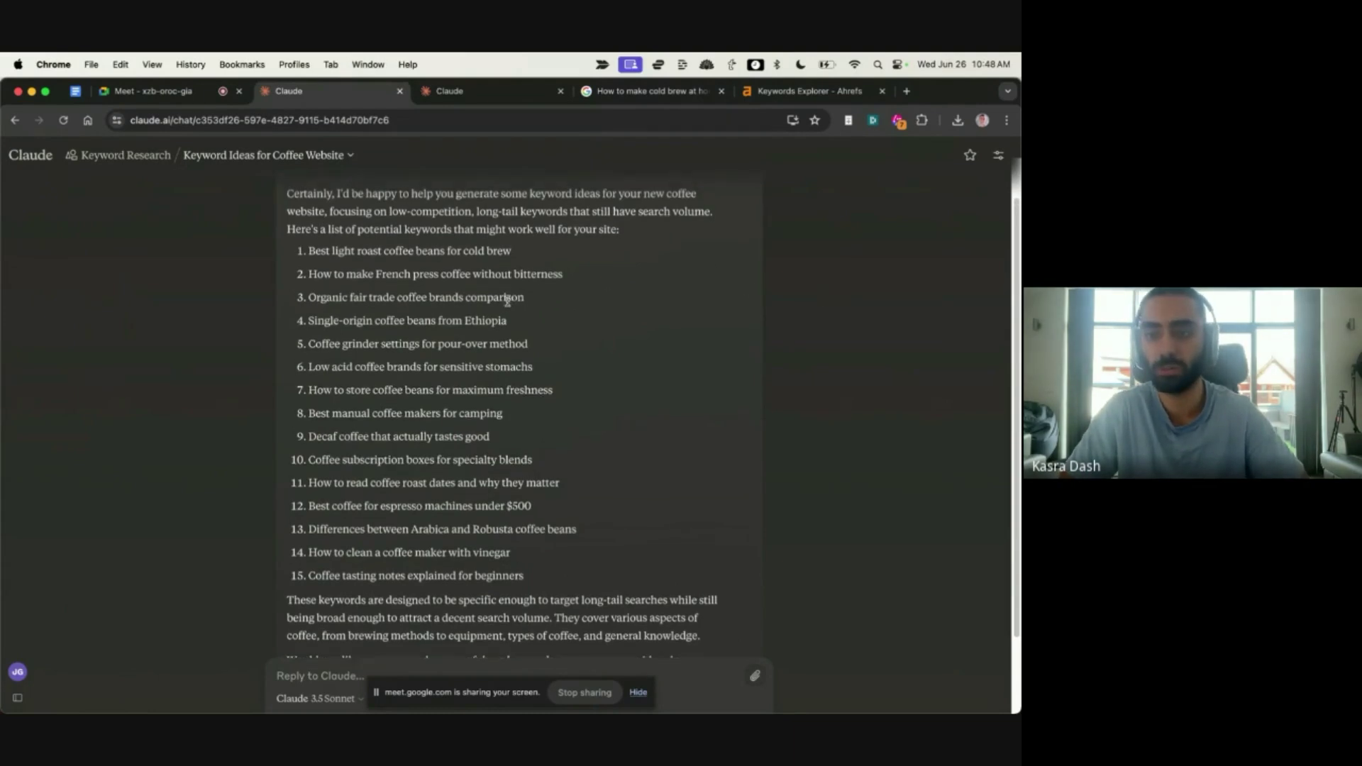
Step: Review the whole older keyword list, close that chat's tab and return to the Keyword Research project page
scroll(575, 355, "up", 1)
scroll(564, 411, "down", 3)
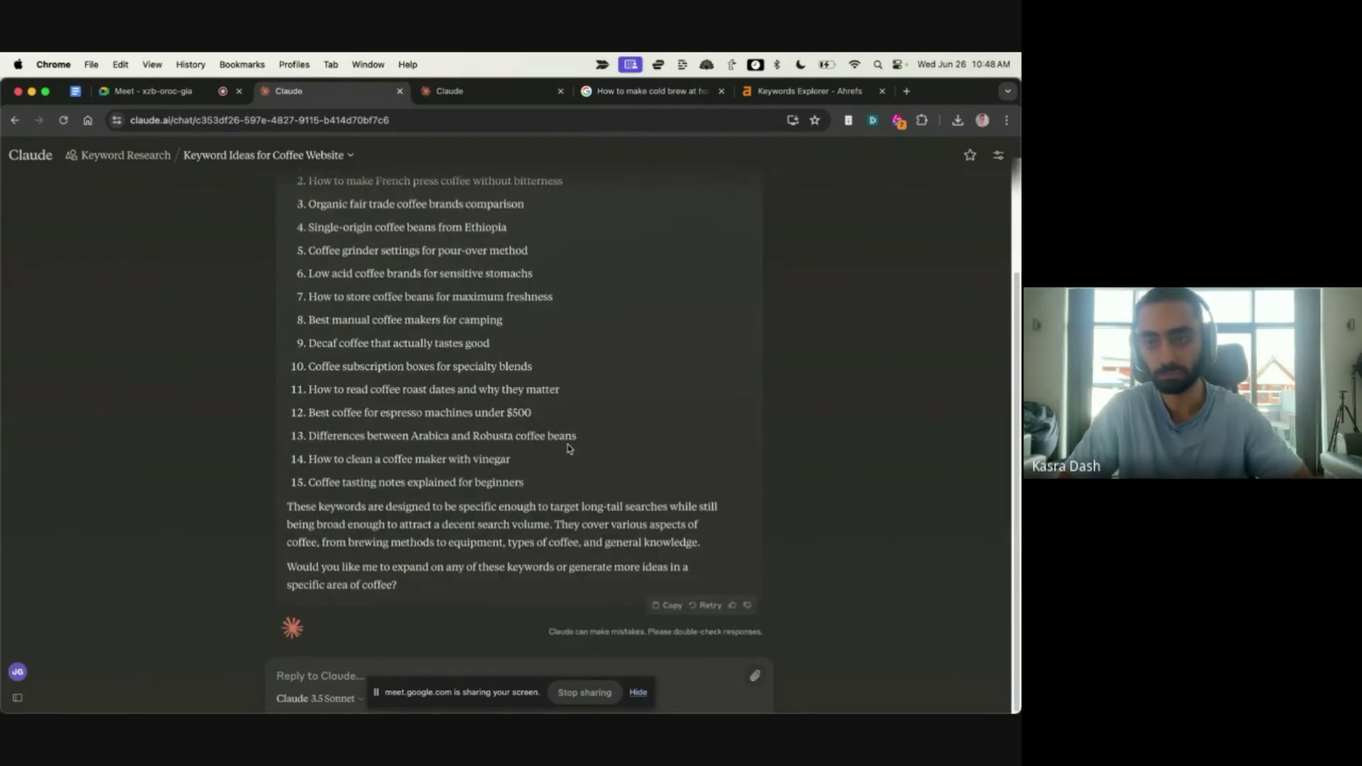
scroll(397, 298, "up", 3)
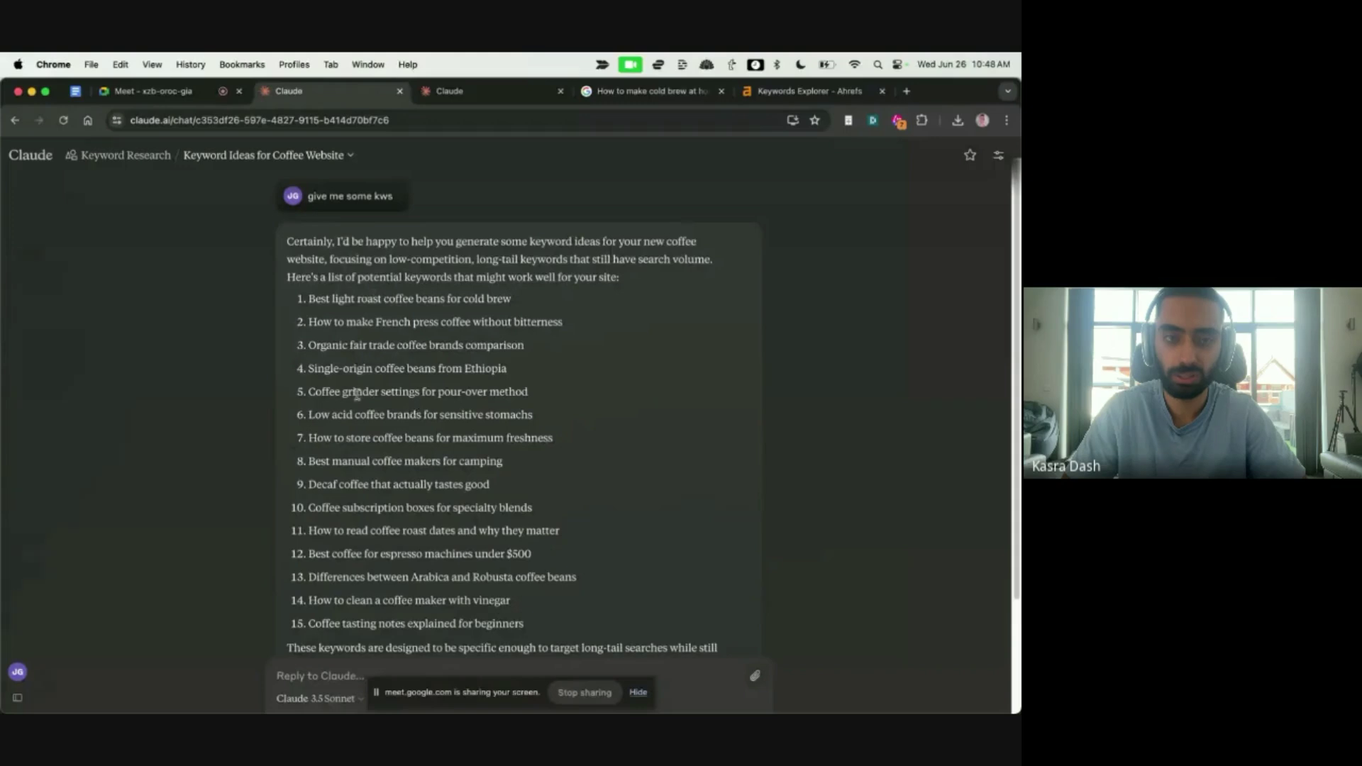
left_click(470, 93)
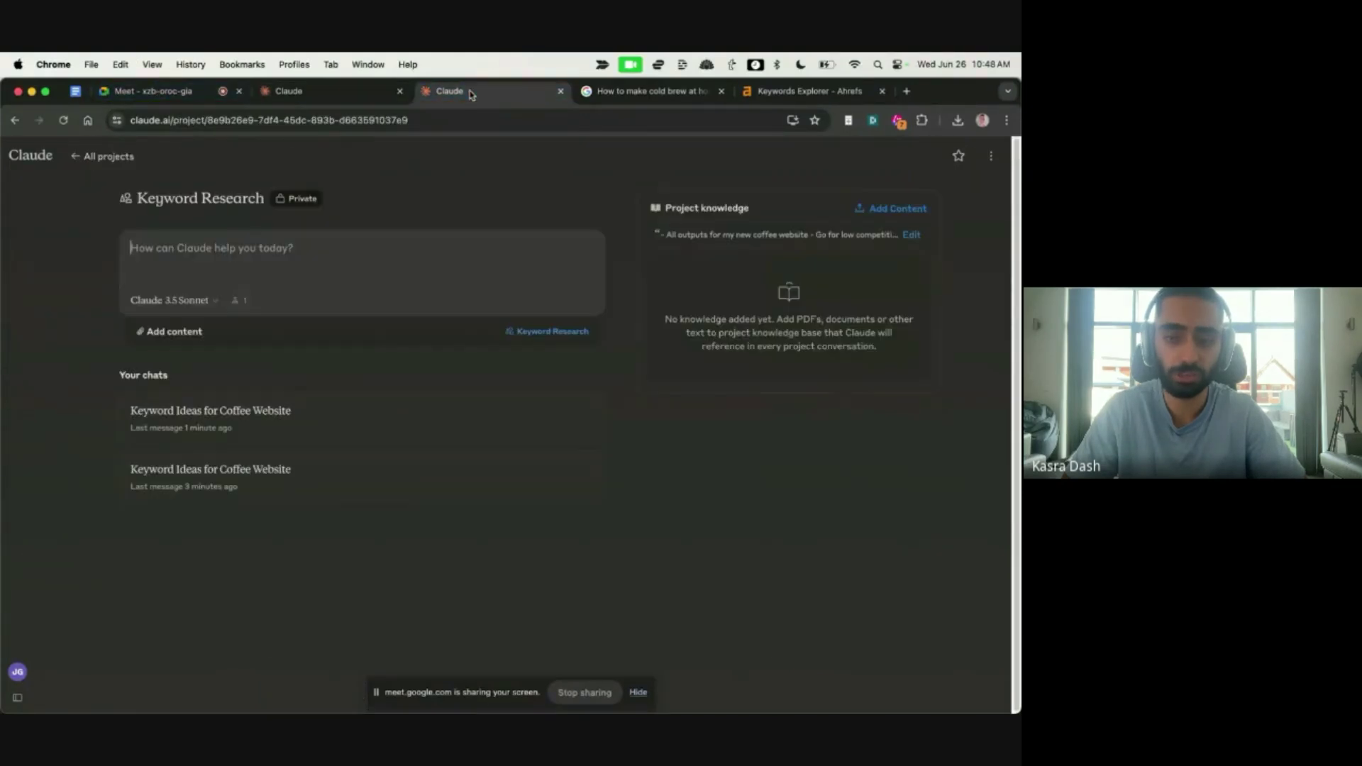
left_click(399, 91)
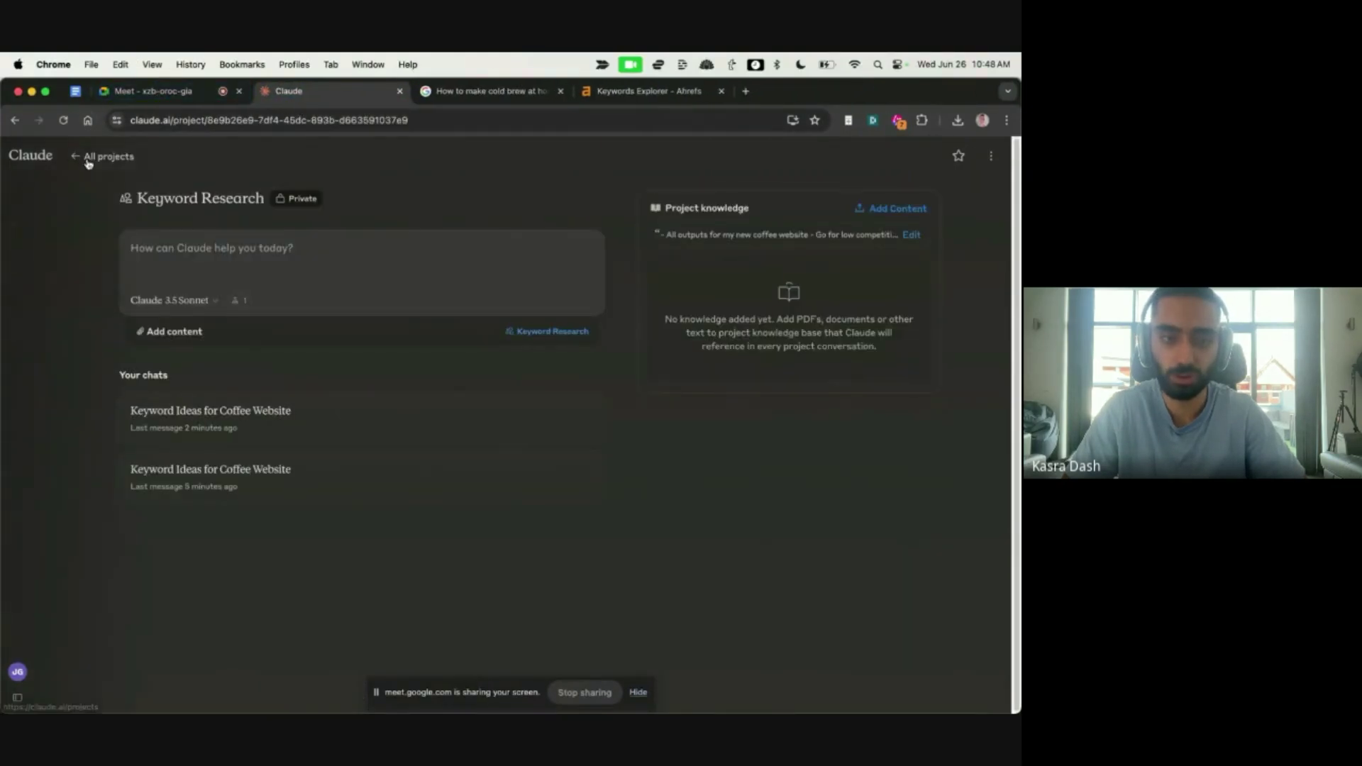
Step: Open the Content Creator project's custom instructions for editing and select their whole text
left_click(88, 159)
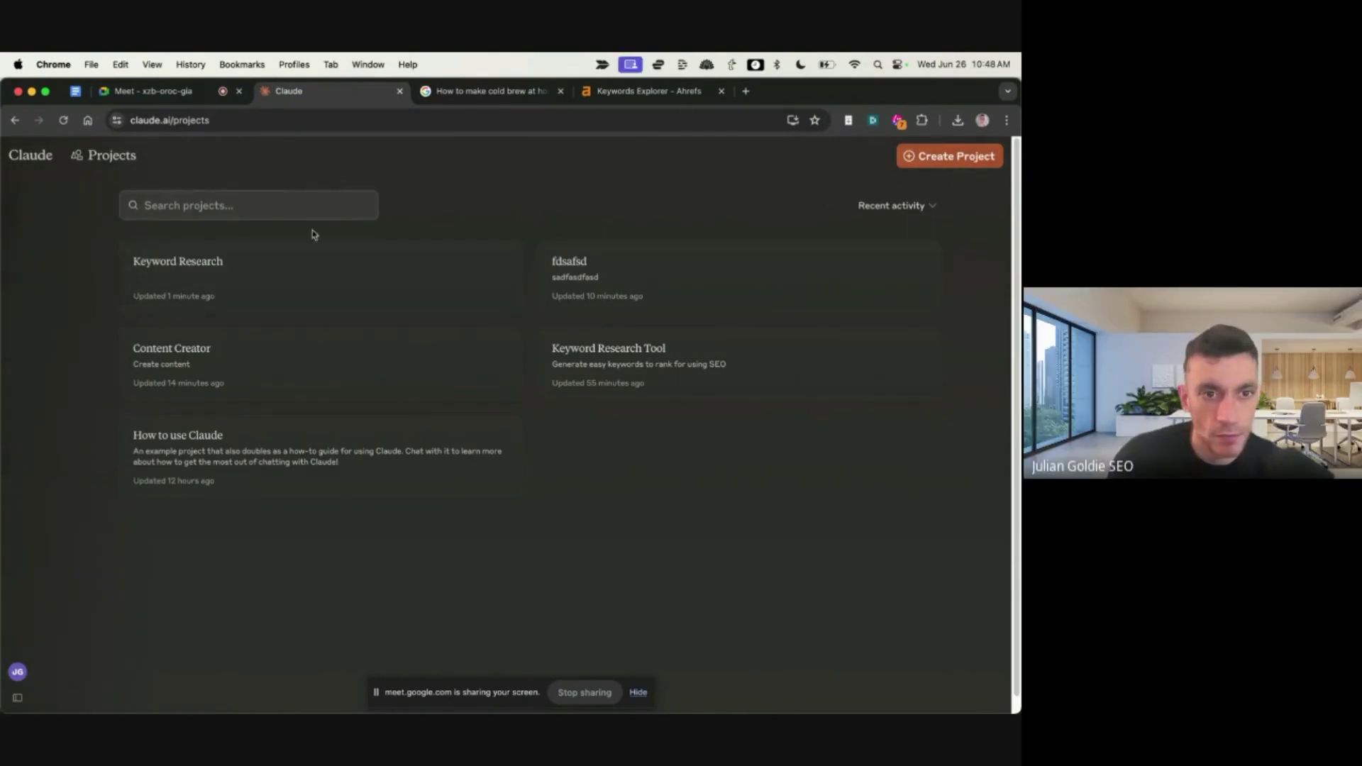
left_click(281, 387)
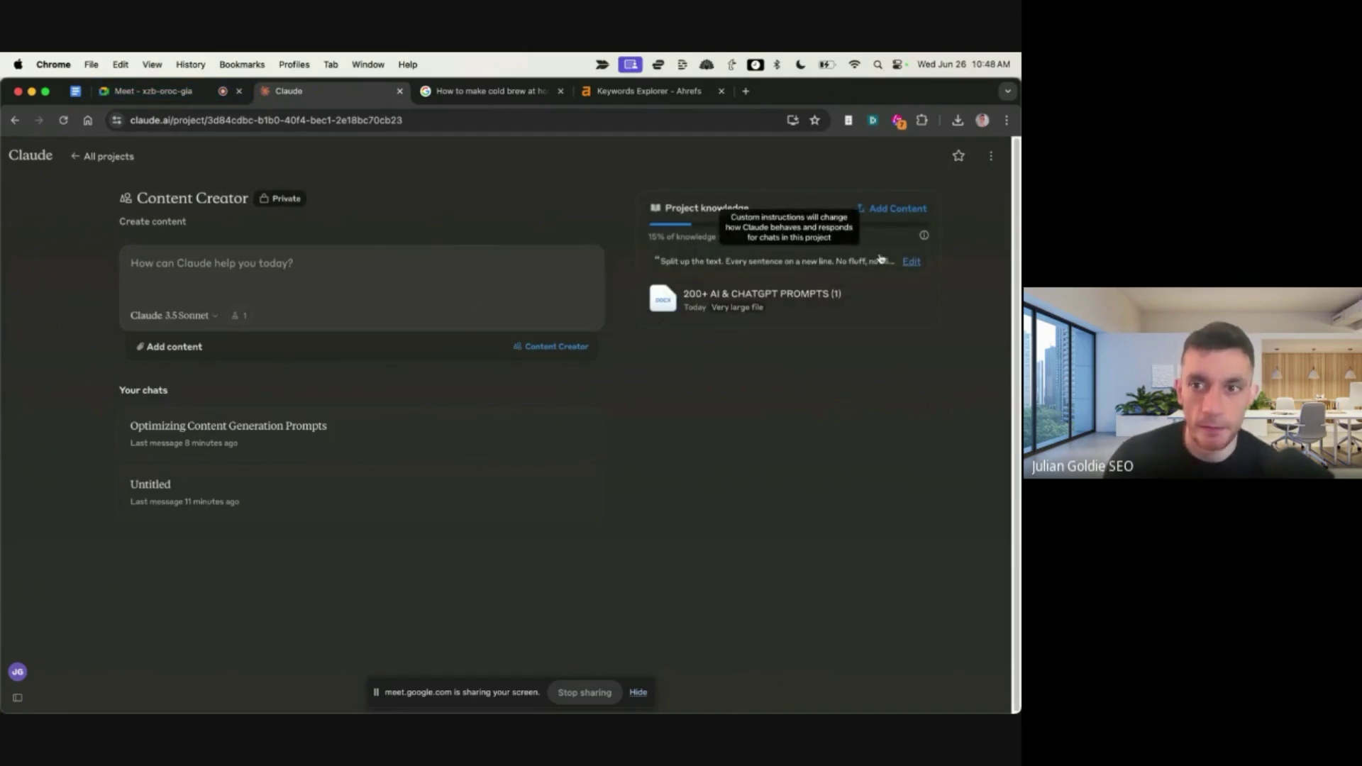
left_click(881, 260)
key("super+a")
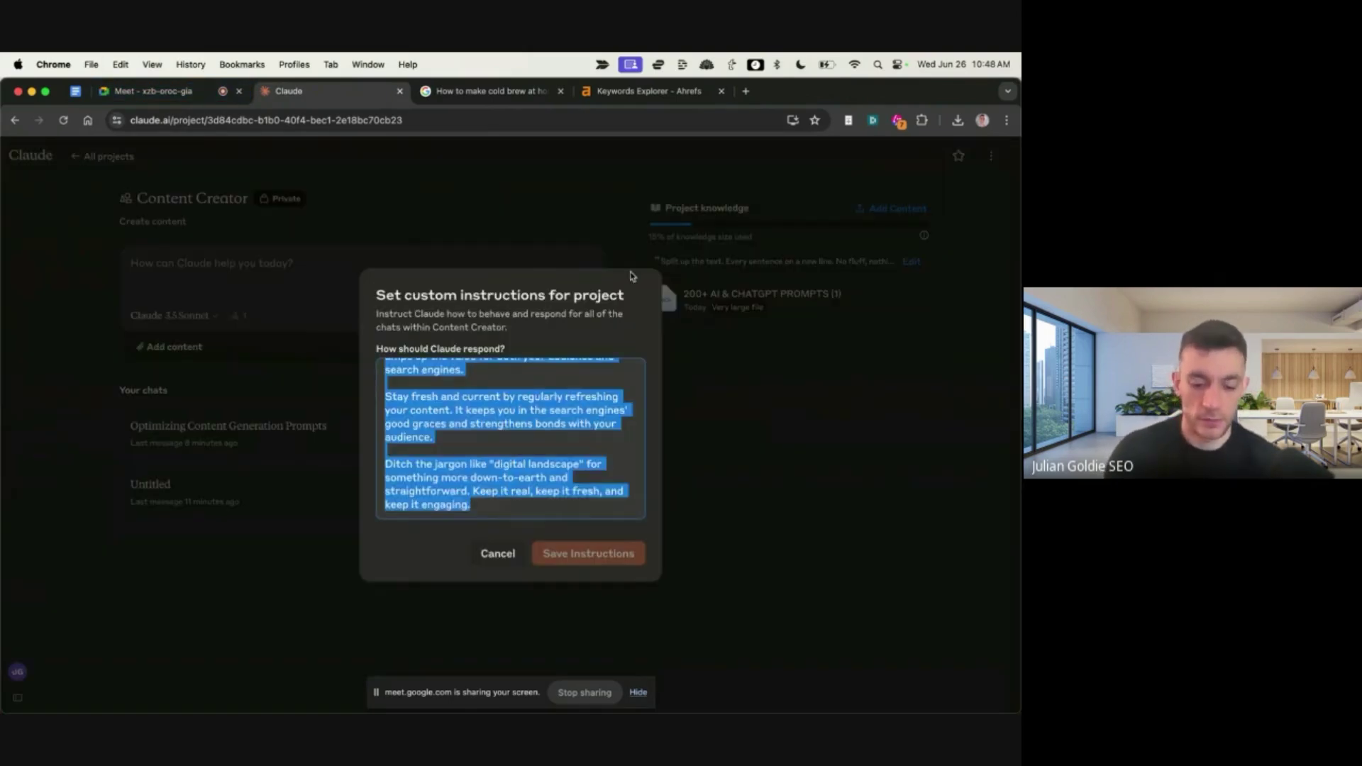
Step: Create a new Google Docs document and enter the heading "For creating content:" with a new line below it
key("super+t")
type("docs.new")
key("Return")
type("Creating content")
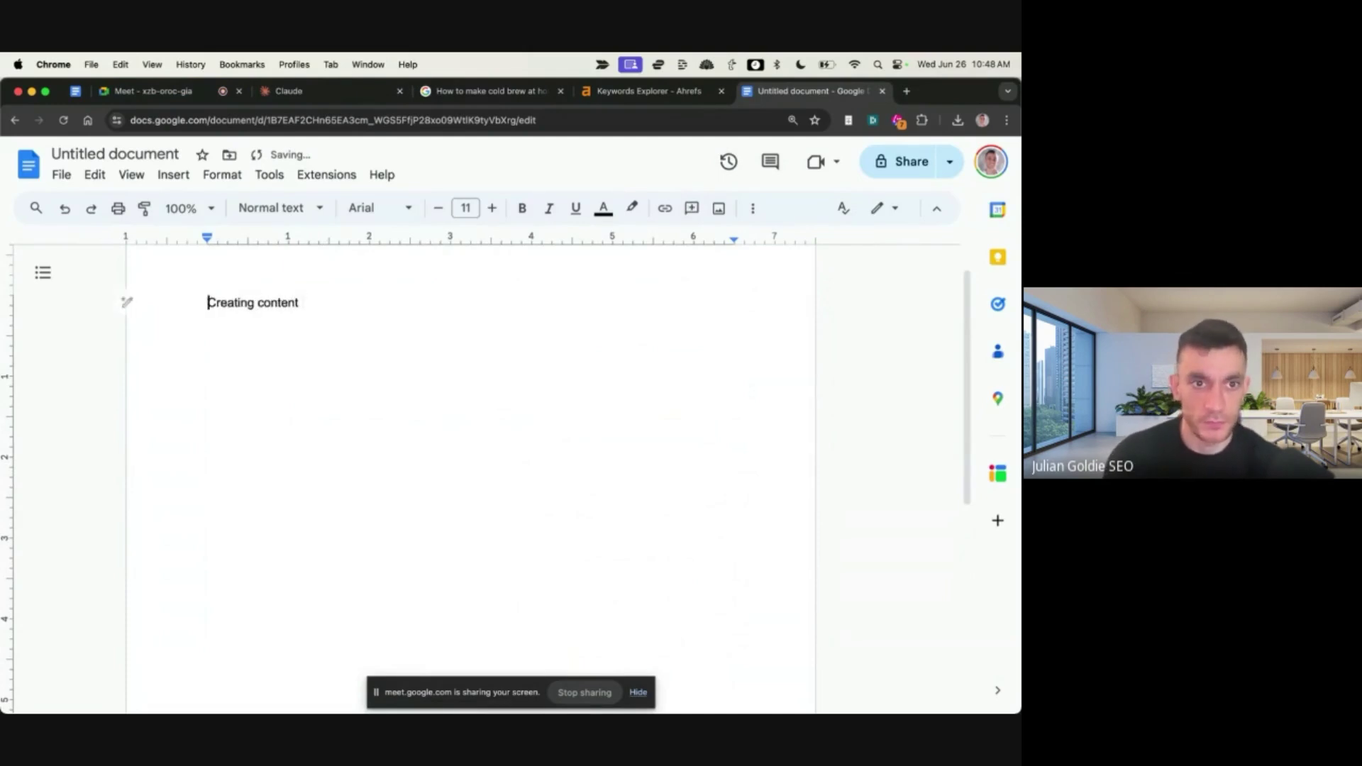
key("Delete")
type("For c")
key("End")
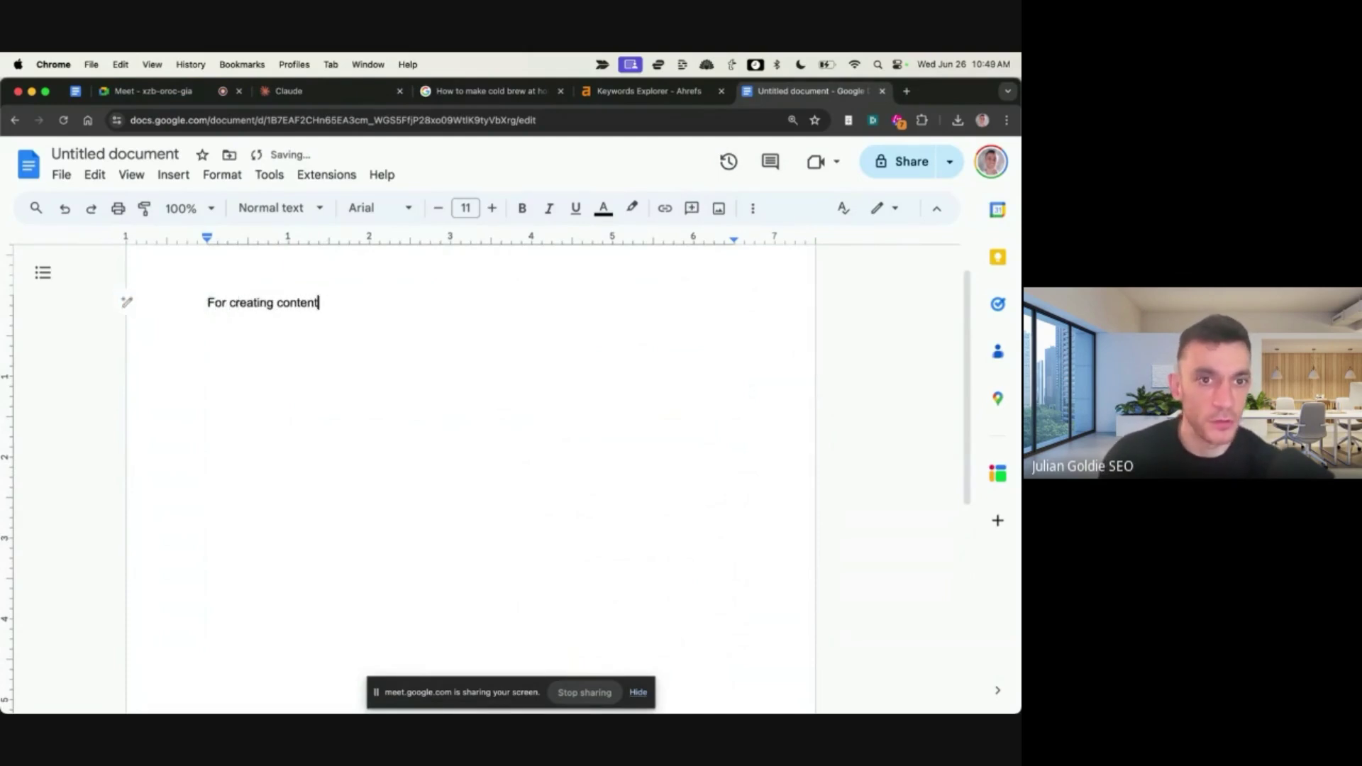
key("Return")
key("BackSpace")
type(":")
key("Return")
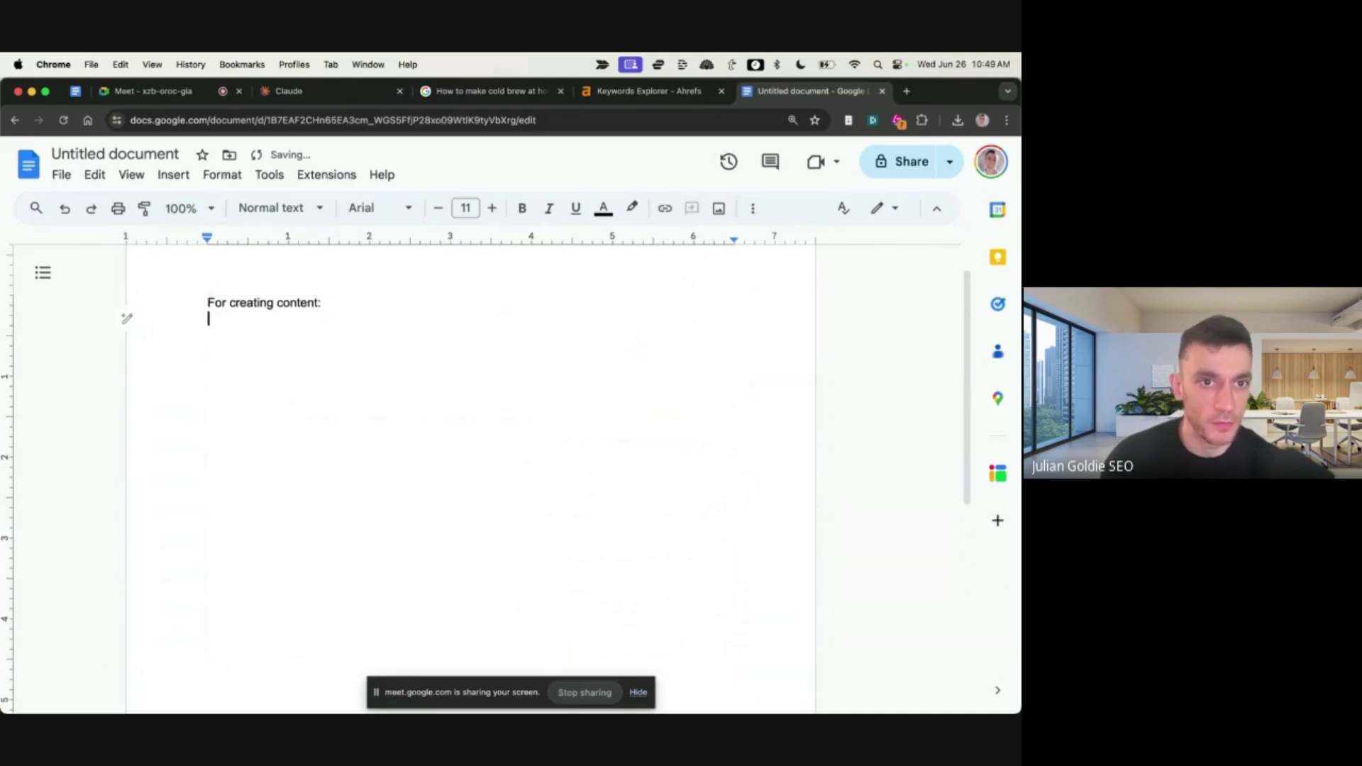
Step: Add the dash items "Easy to read + feels conversational" and "UK grammar" below the heading and start a third item
type("- Easy to read + feels conv")
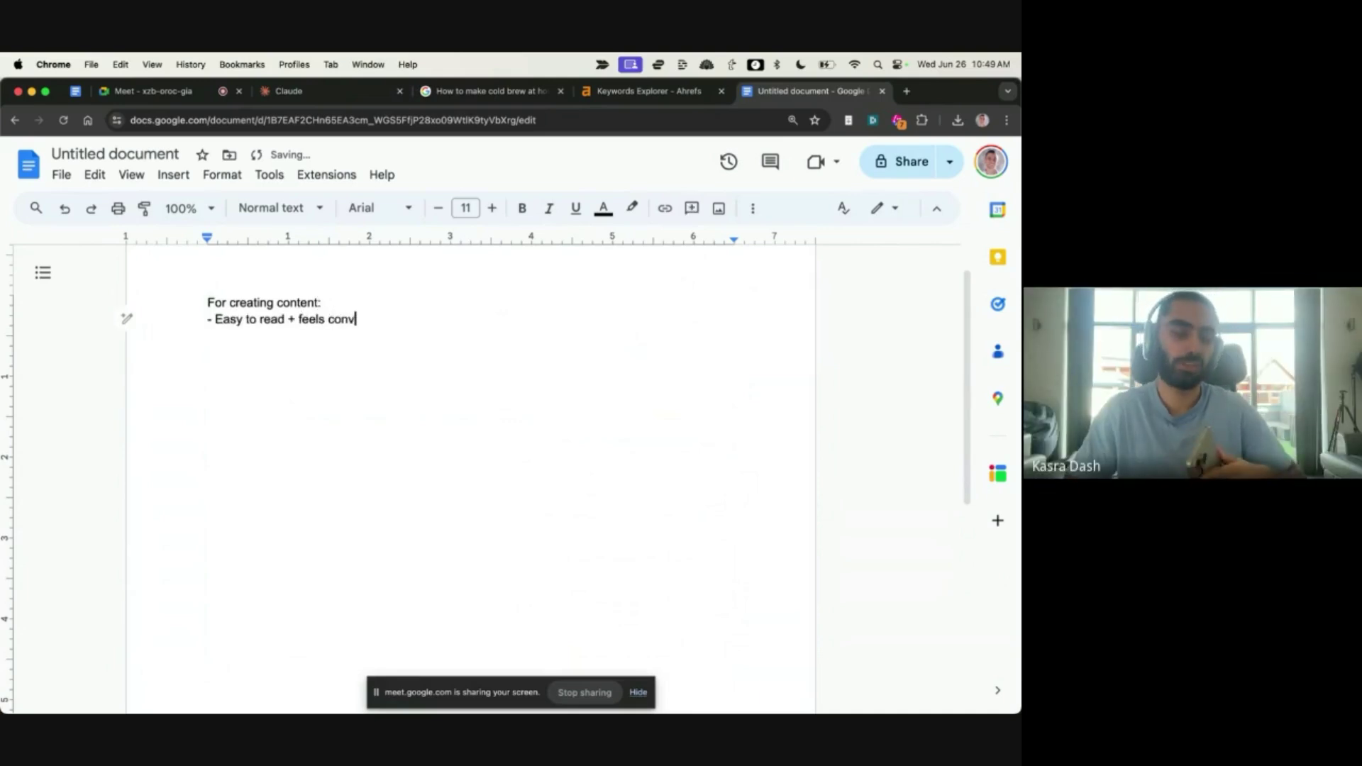
type("ersation")
key("BackSpace")
key("BackSpace")
key("BackSpace")
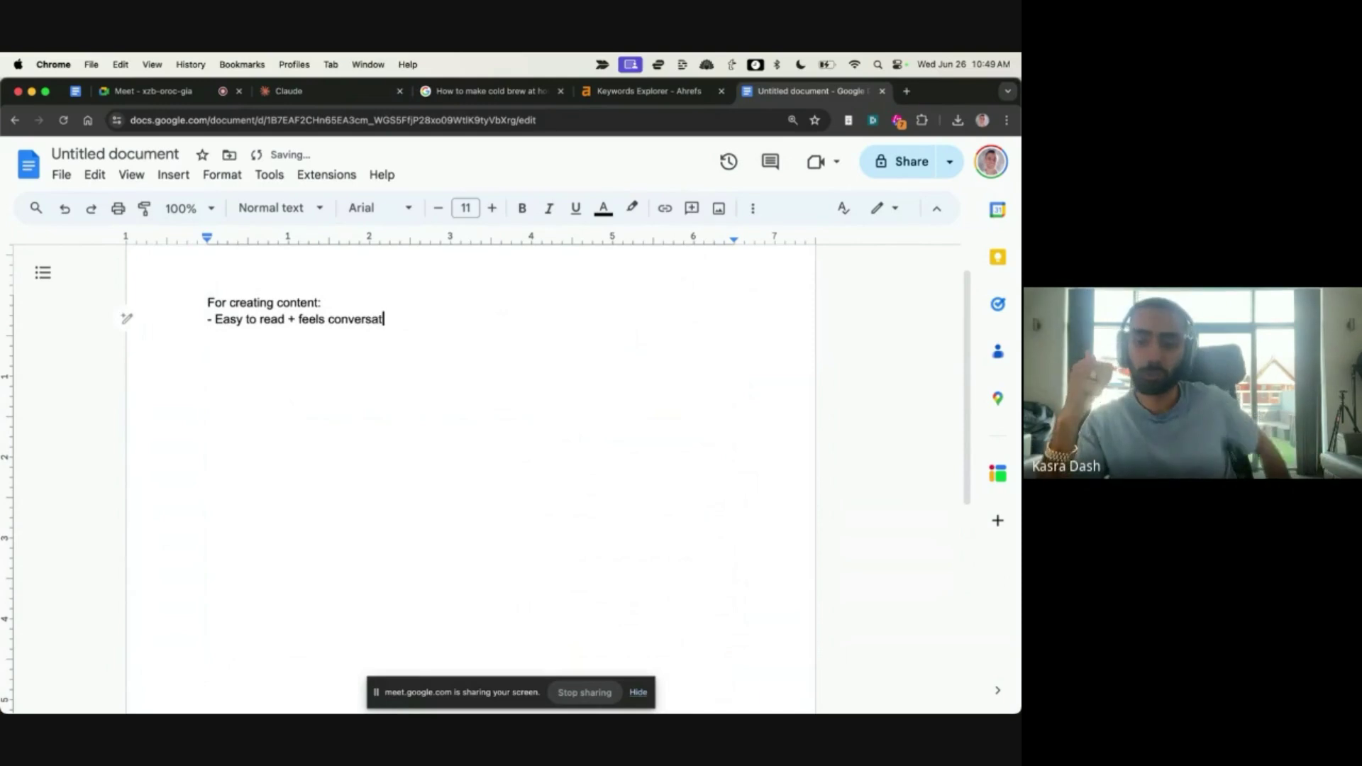
type("ional")
key("Return")
type("- UK grammar")
key("Return")
type("-")
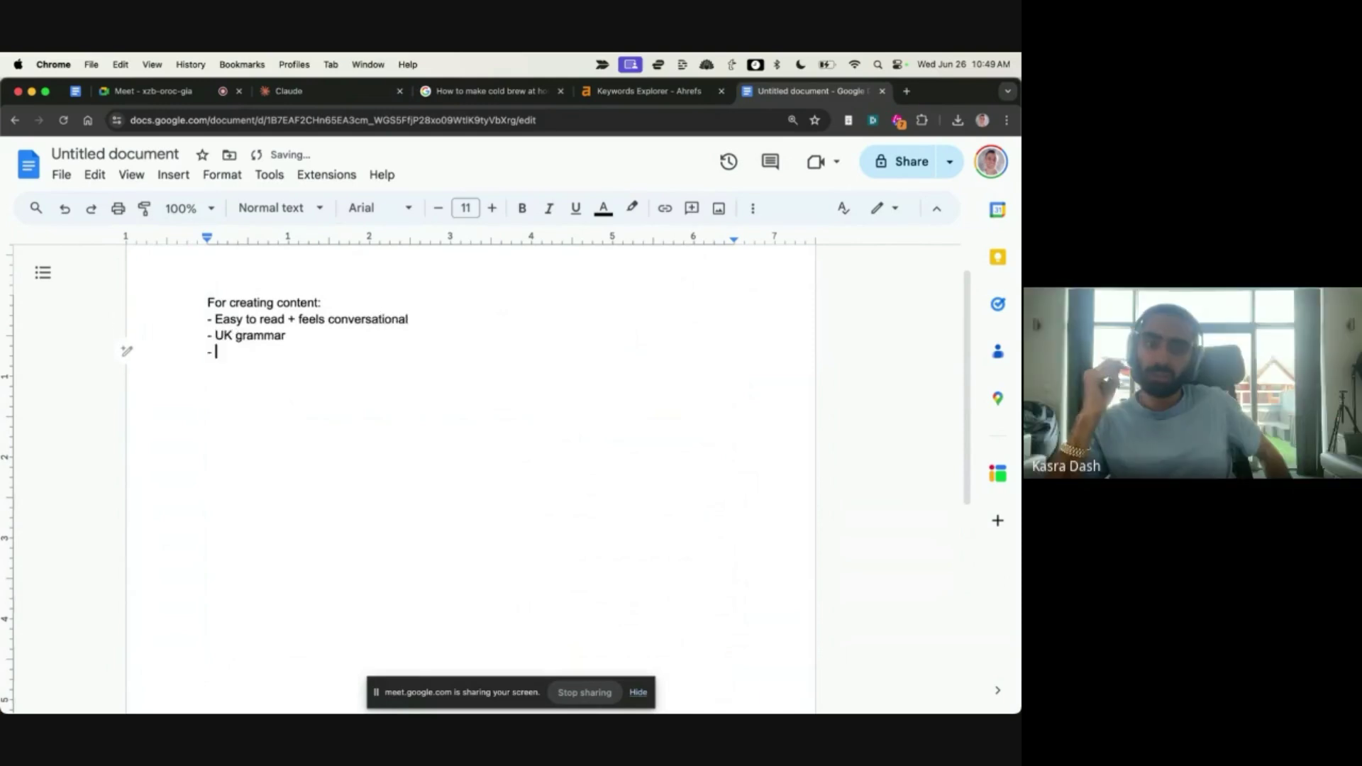
Step: Make the heading "For creating content:" bold and put the cursor back in the empty dash item
key("super+plus")
key("super+plus")
triple_click(281, 328)
key("super+b")
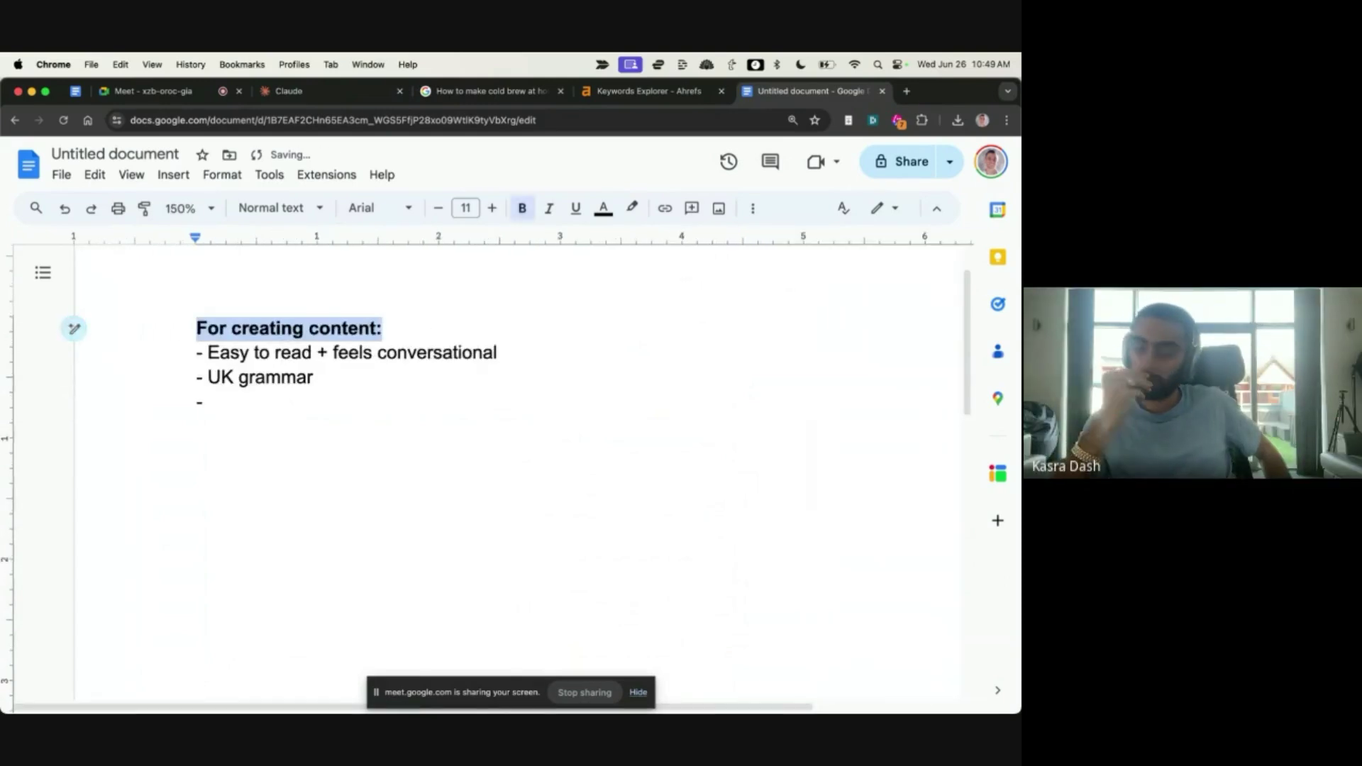
left_click(205, 403)
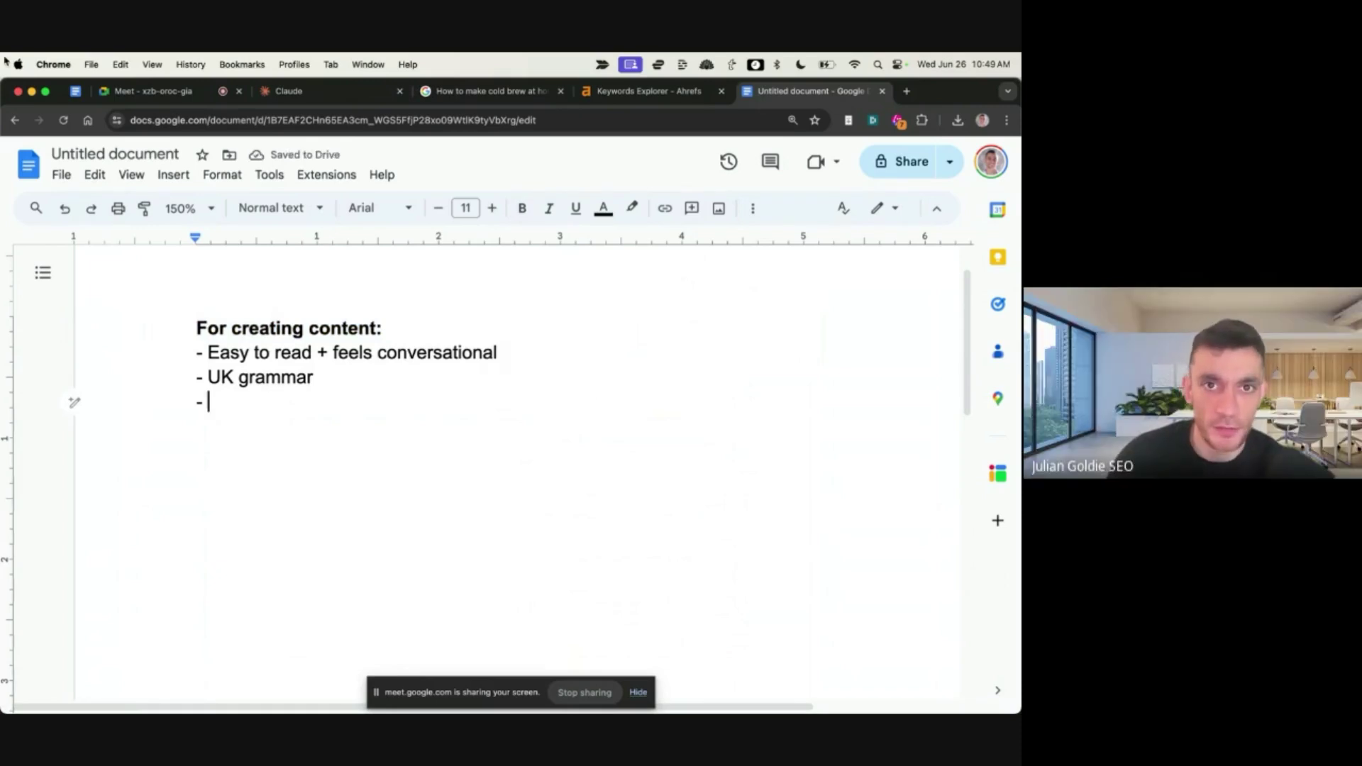
key("super+a")
left_click(589, 411)
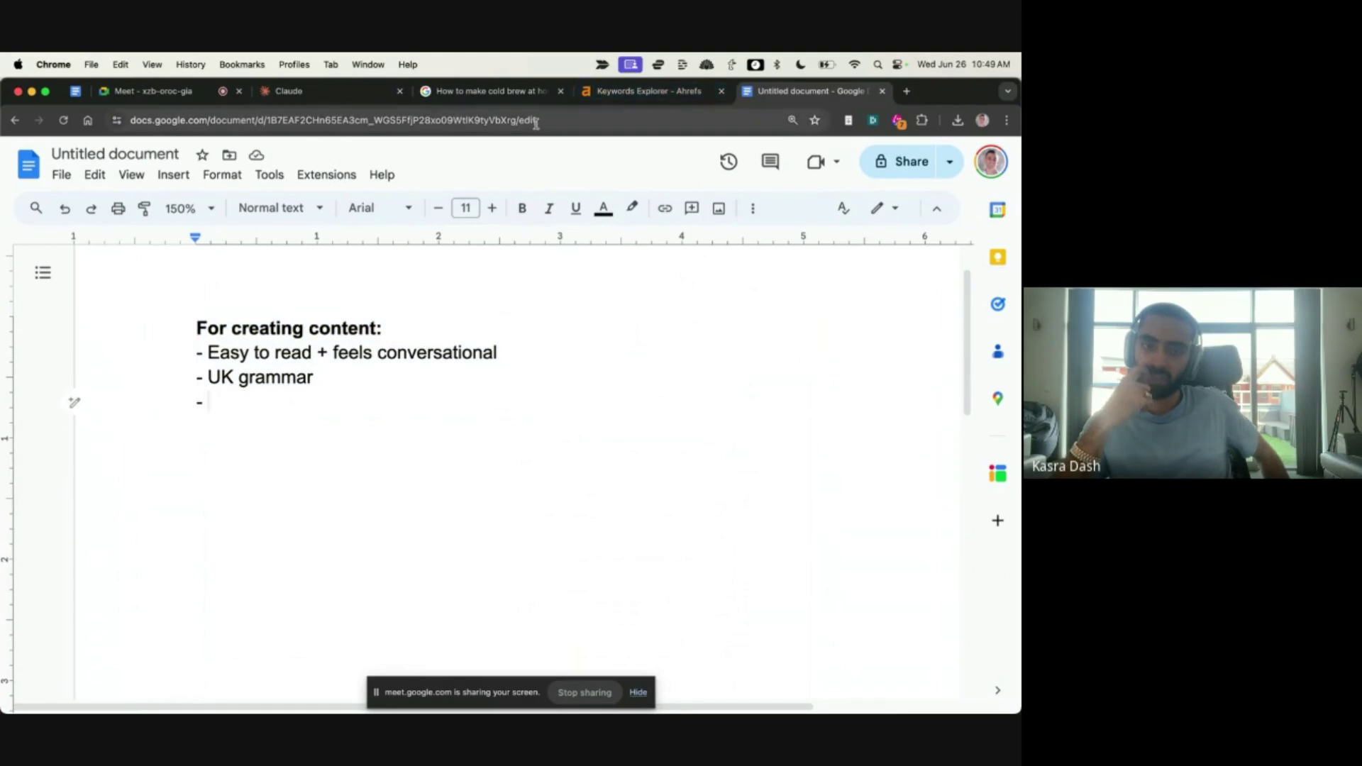
Step: Close the Google results tab and add the dash items "Internal linking opportunities" and "Add FAQs" to the document
middle_click(522, 101)
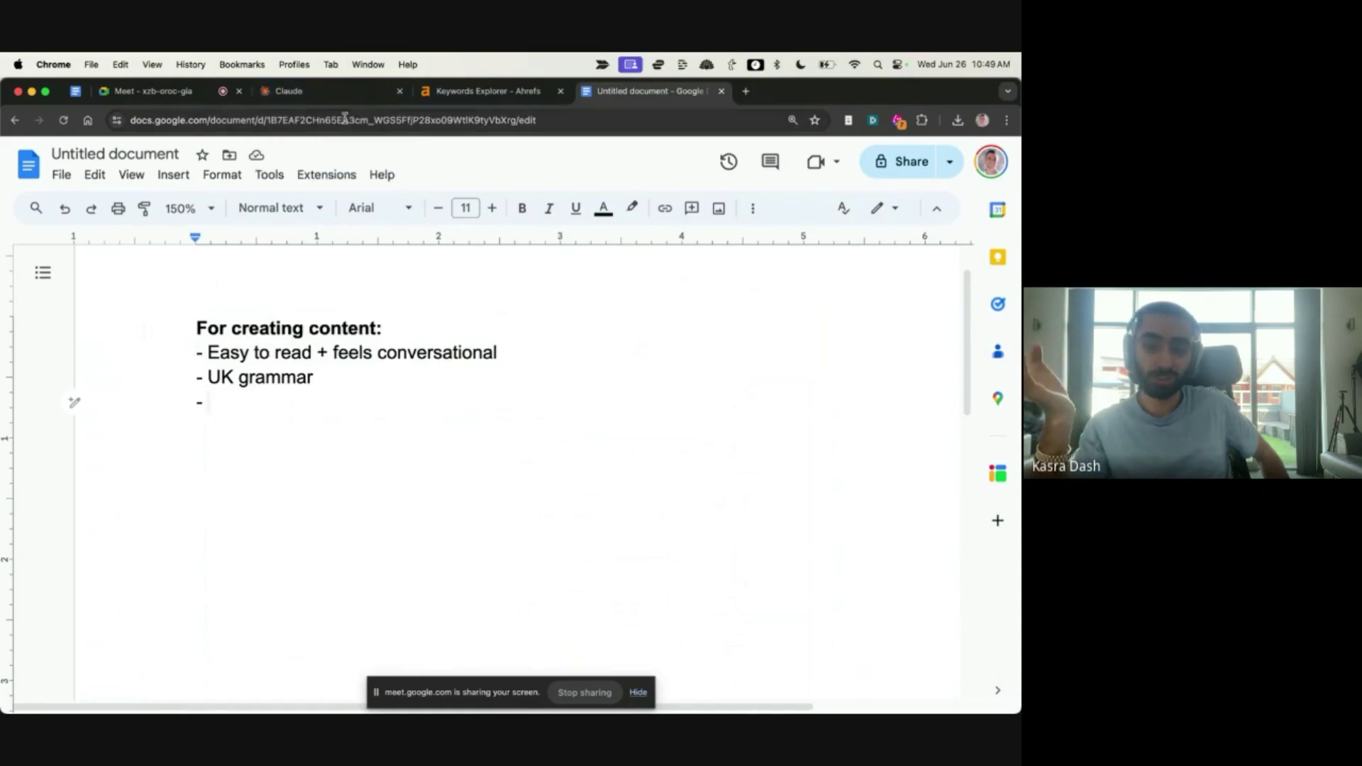
type("Internal linking opportunities")
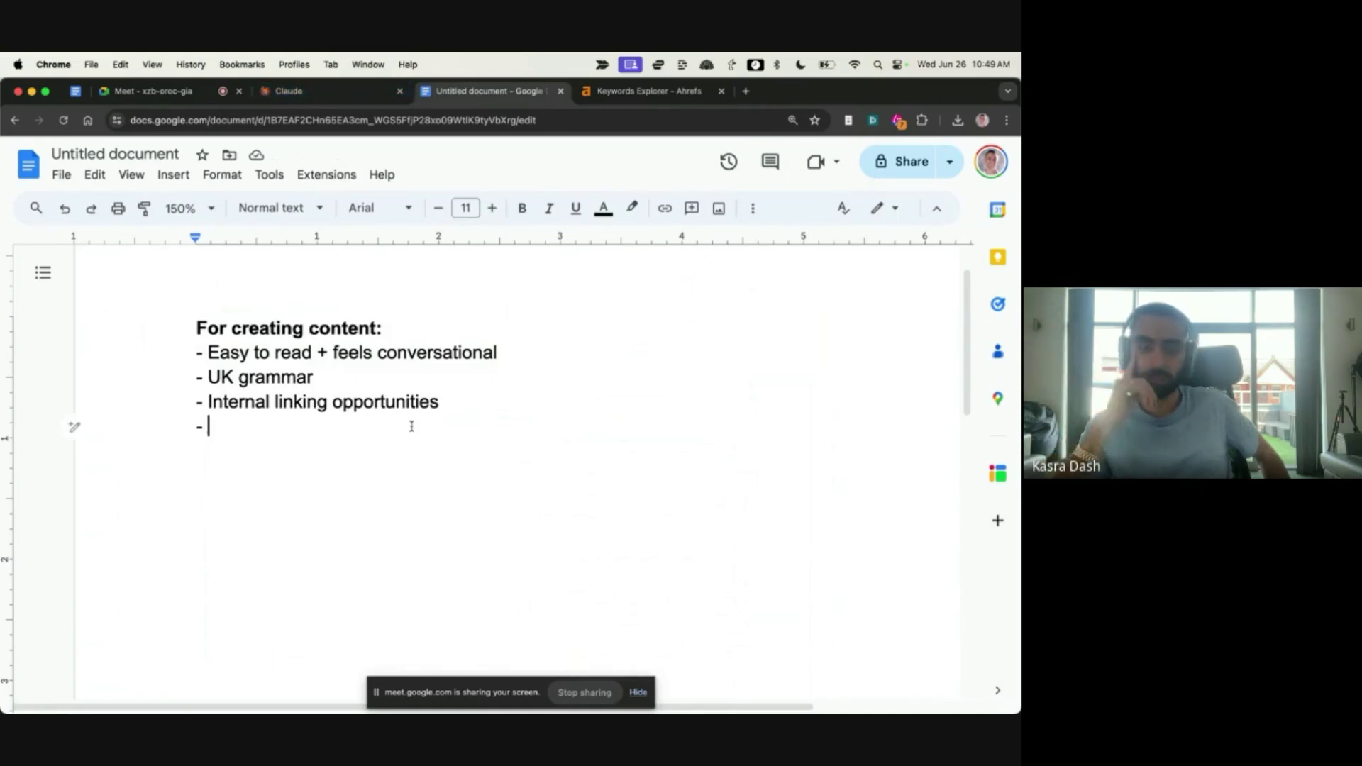
type("Add FAQs")
key("Return")
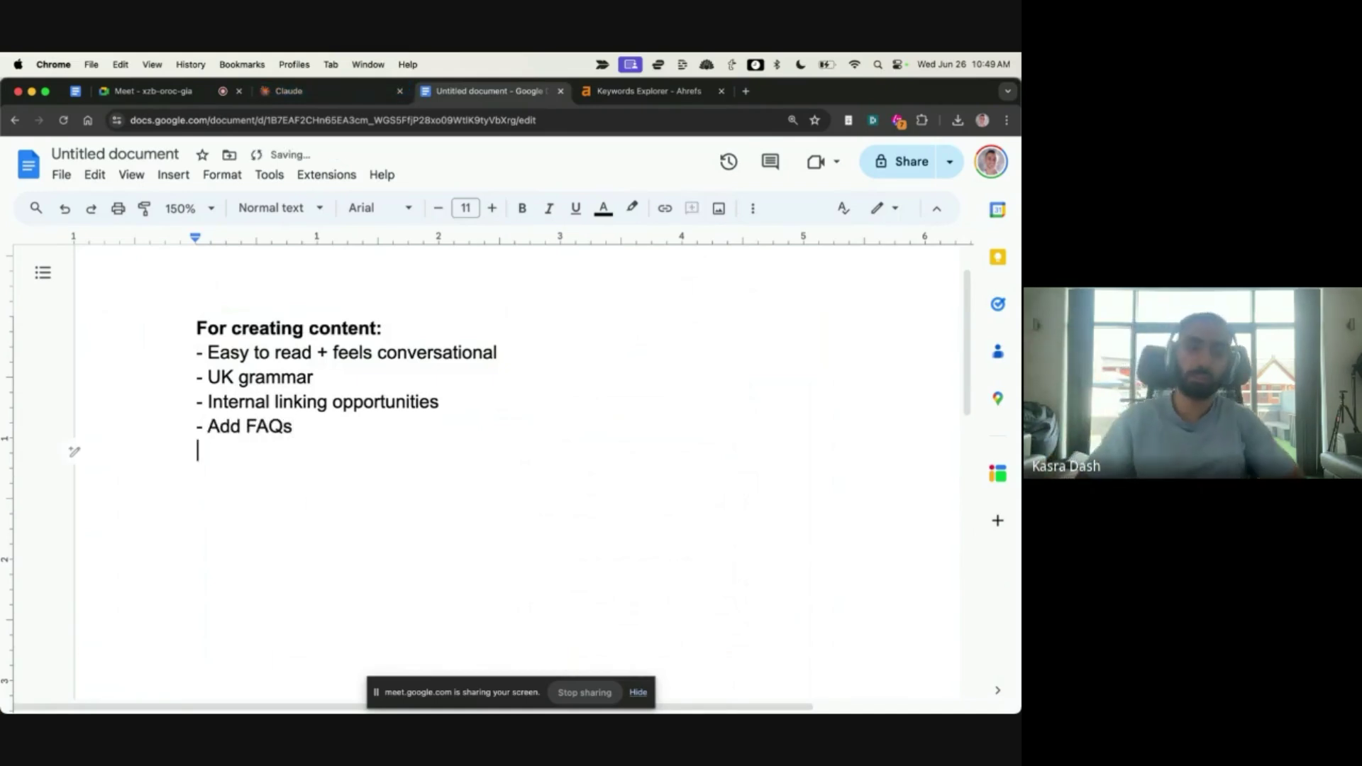
Step: Add the dash items "Add headers/subheaders" and "Keyword in the first line/last line" to the list
type("- Add ")
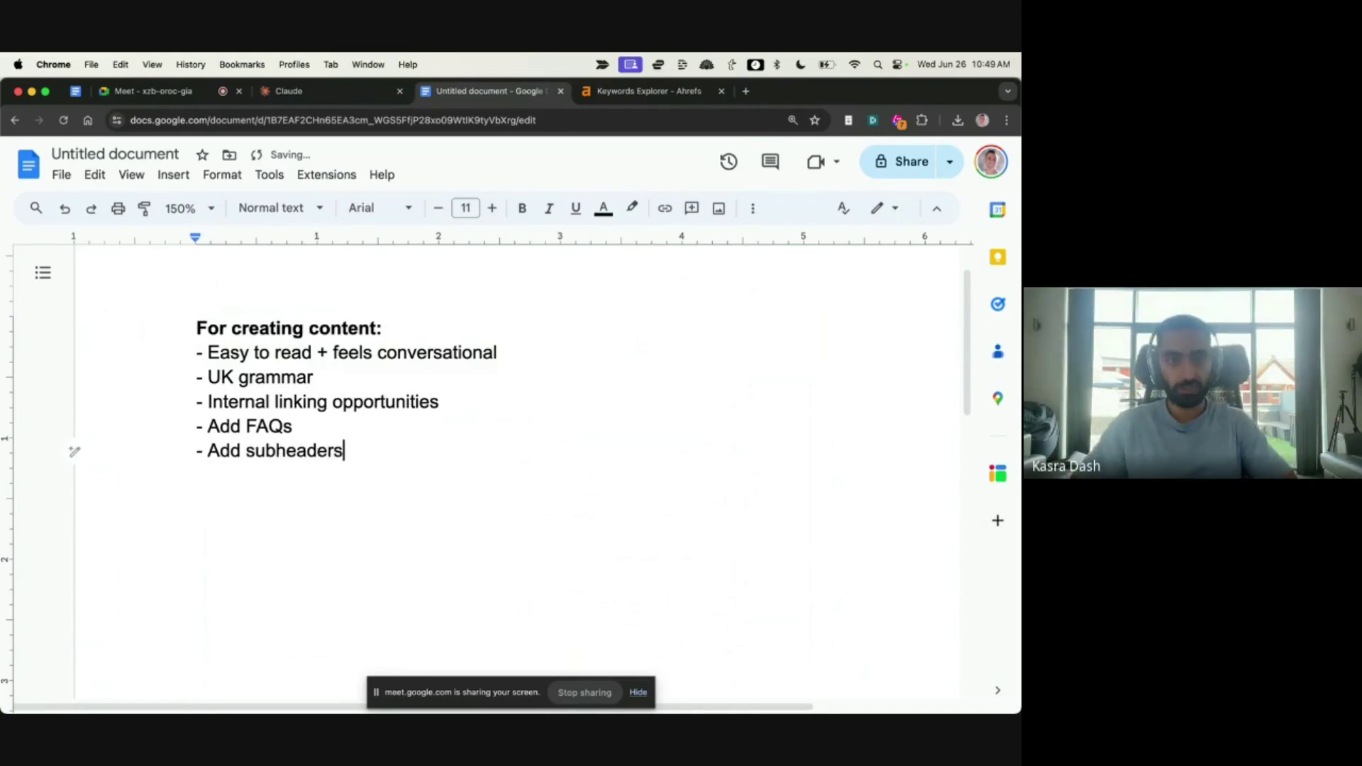
type("headers/")
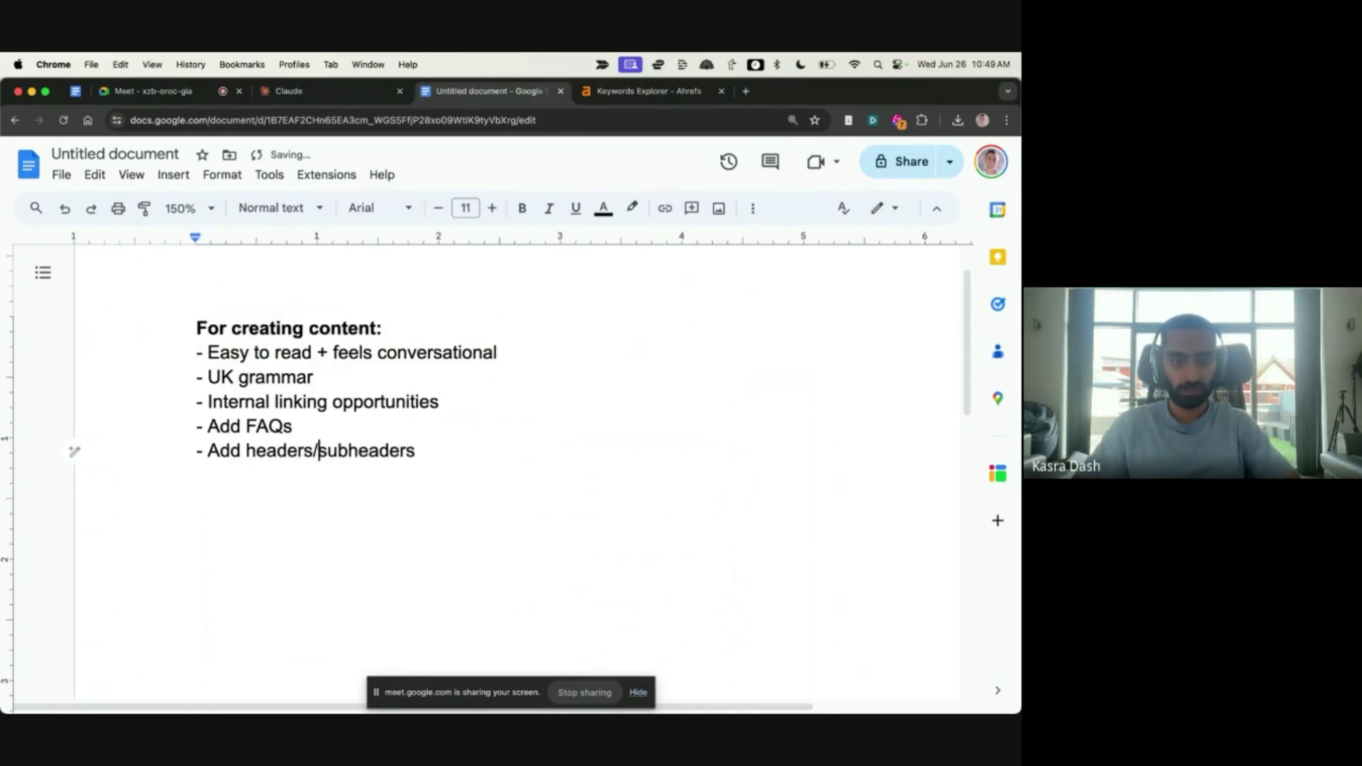
left_click(415, 451)
key("Return")
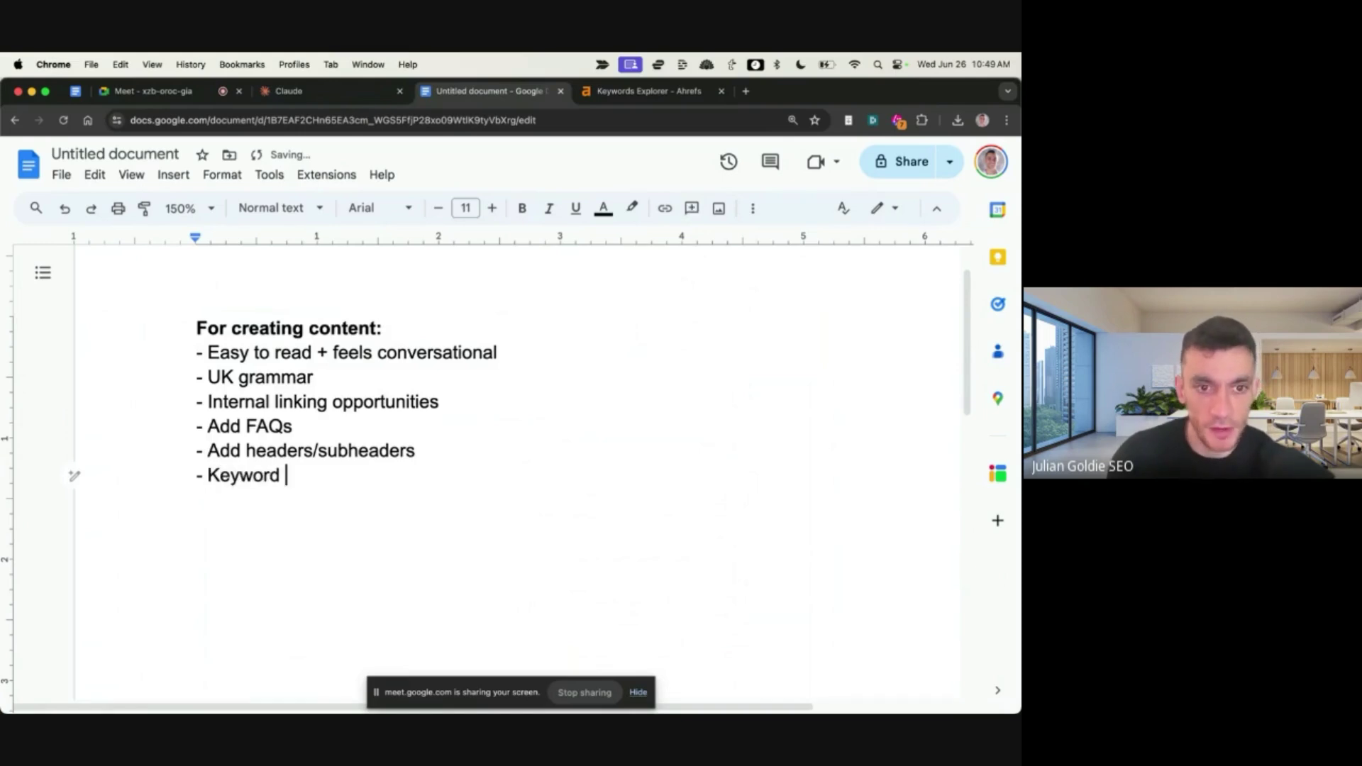
type("Keyword in the first line/")
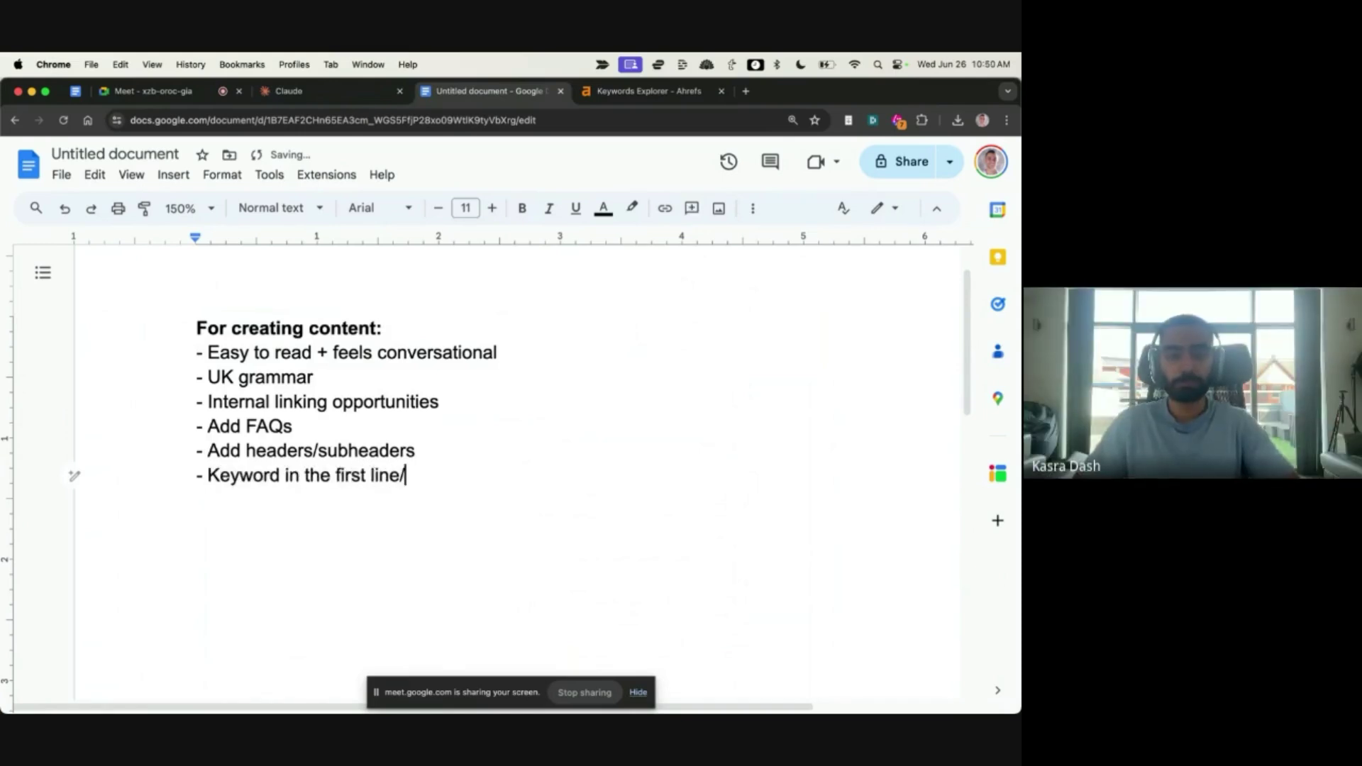
Step: Copy "Keep it real, keep it fresh, and keep it engaging." from the Claude project instructions into the document as a new dash item
key("ctrl+shift+Tab")
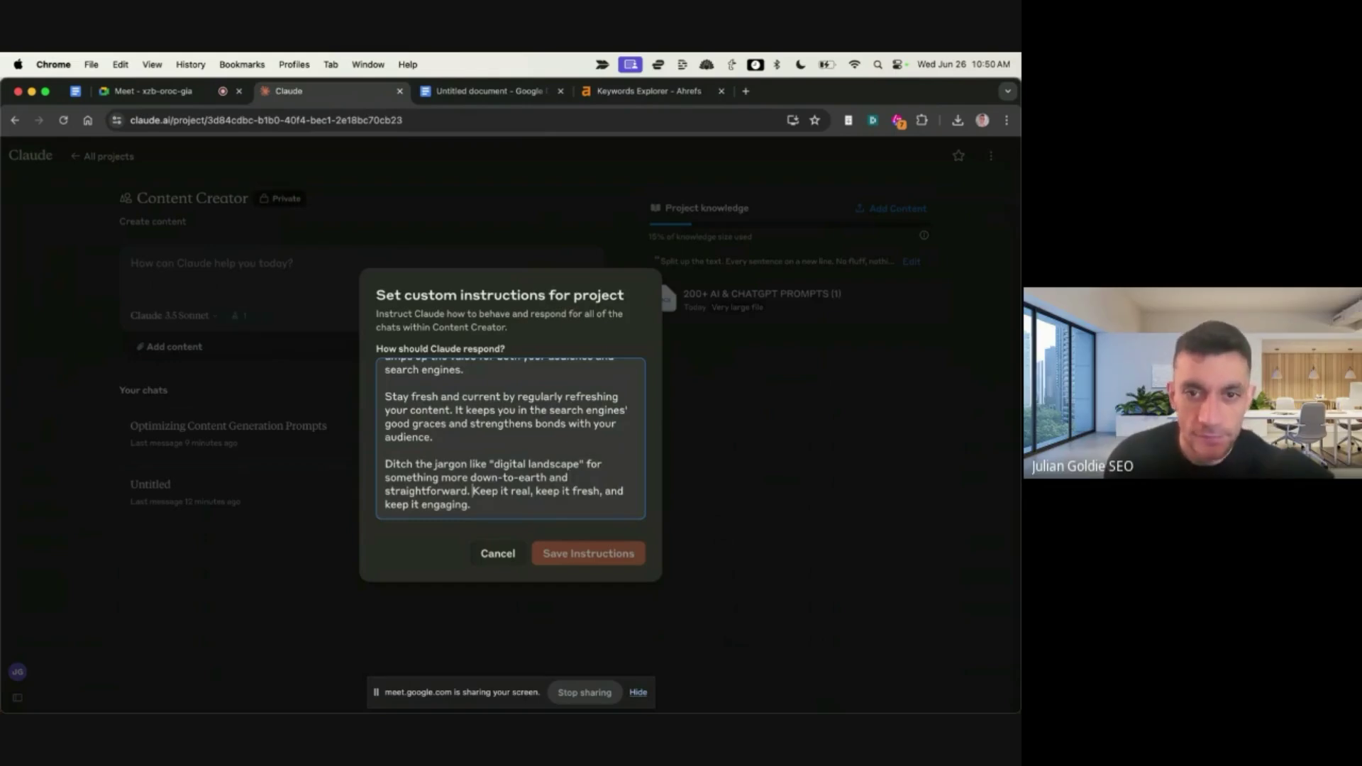
key("shift+super+Down")
key("super+c")
key("ctrl+Tab")
key("Return")
type("-")
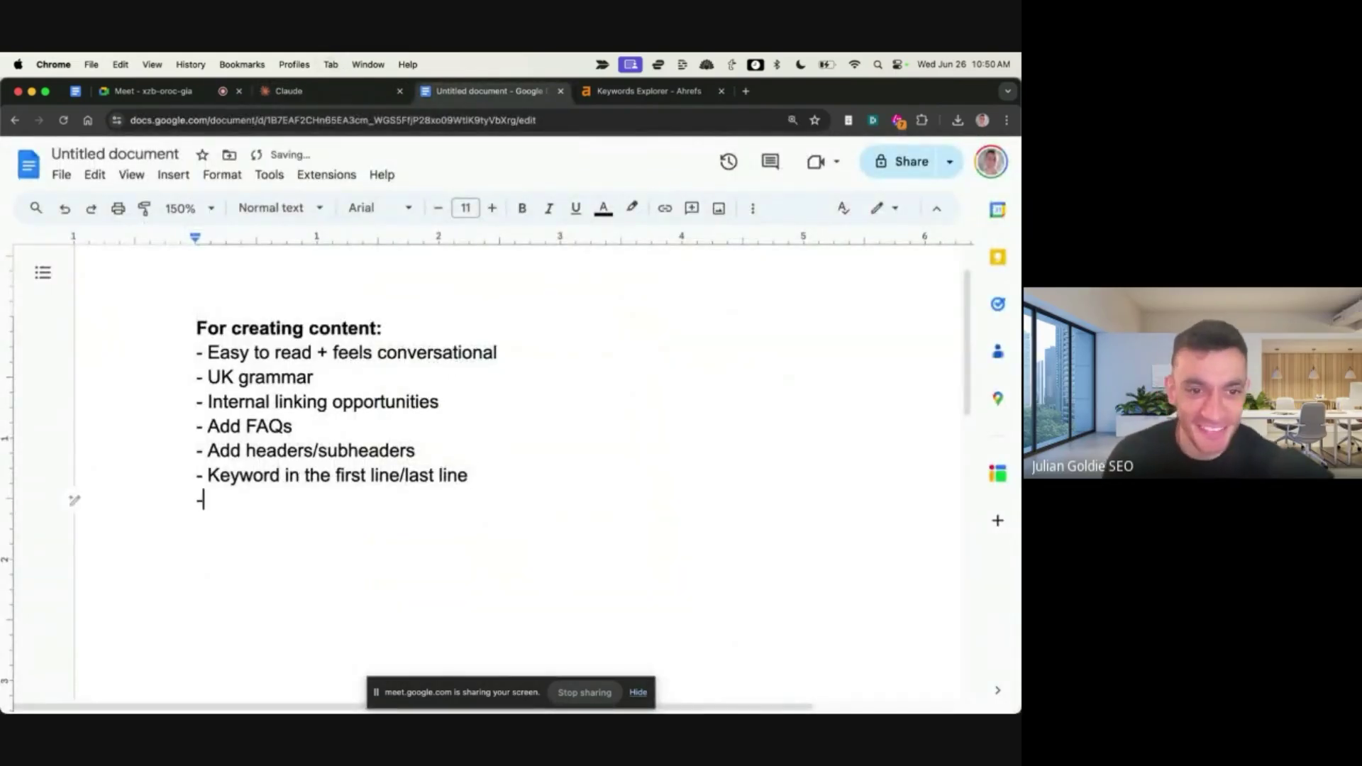
key("super+v")
Step: Switch back to the Claude project instructions and copy the paragraph beginning "Chop up complex tips into bullet points"
key("ctrl+shift+Tab")
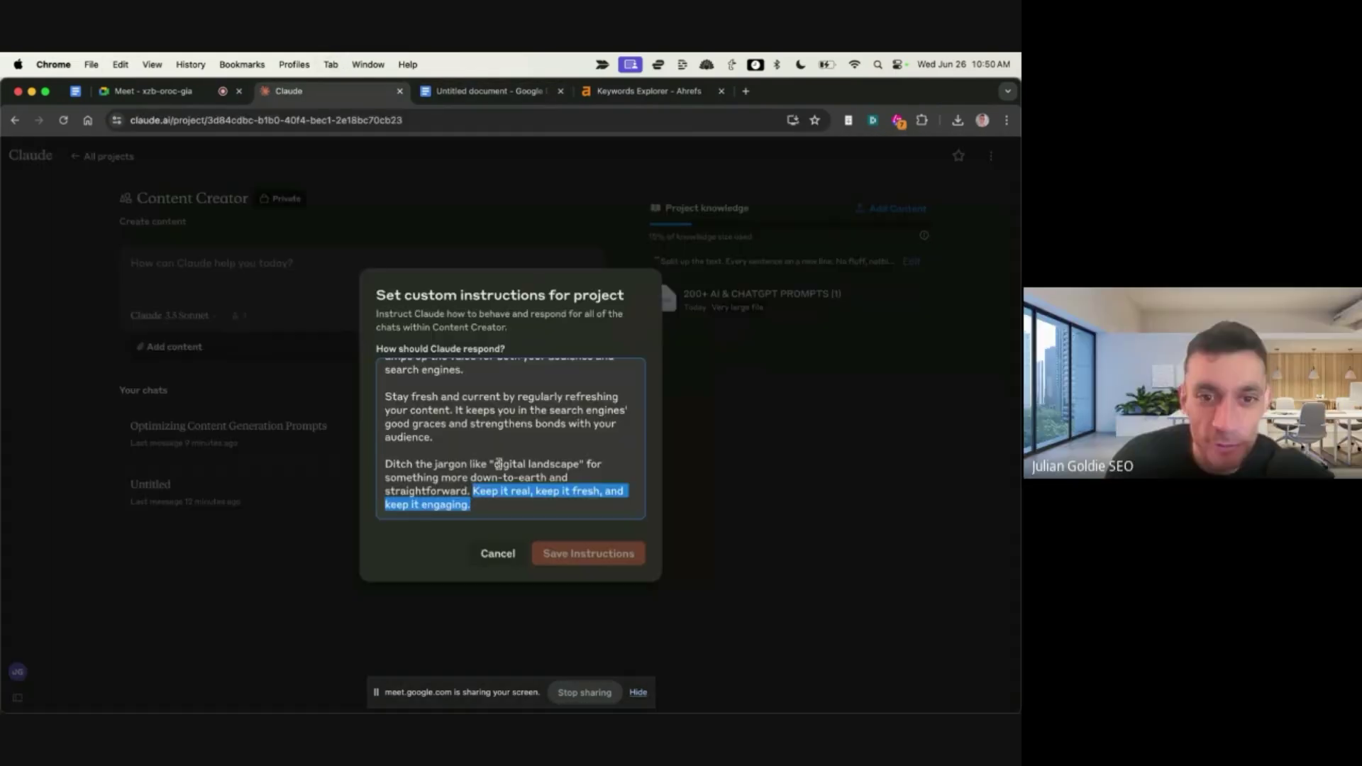
left_click(510, 440)
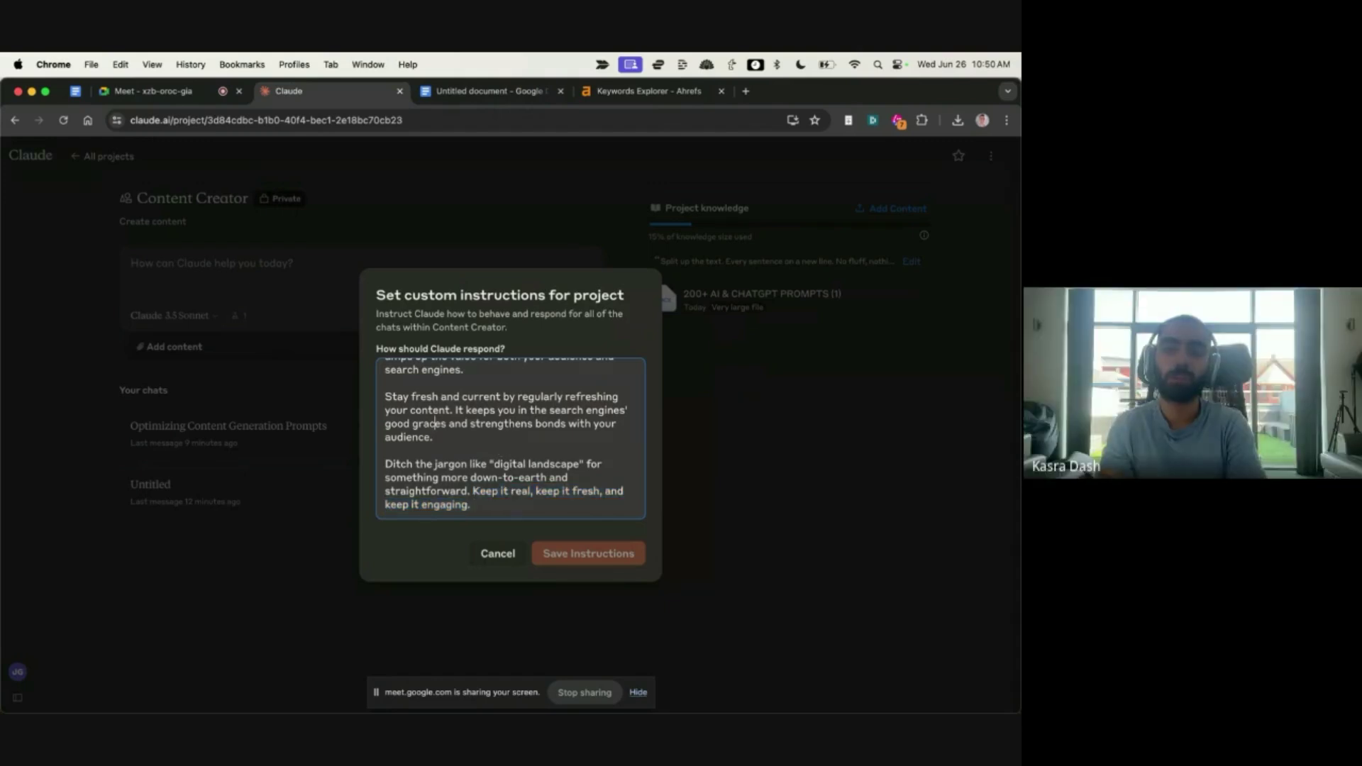
scroll(432, 366, "up", 5)
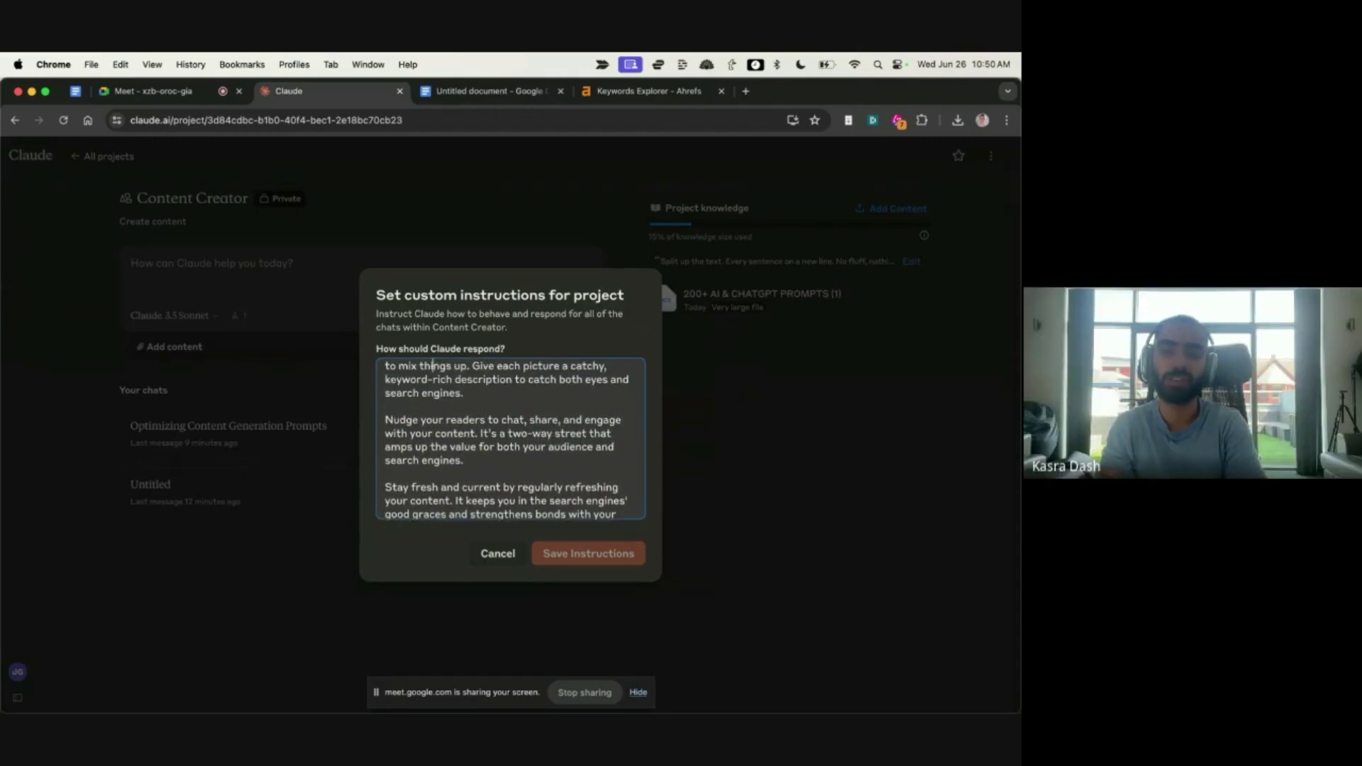
scroll(432, 366, "up", 2)
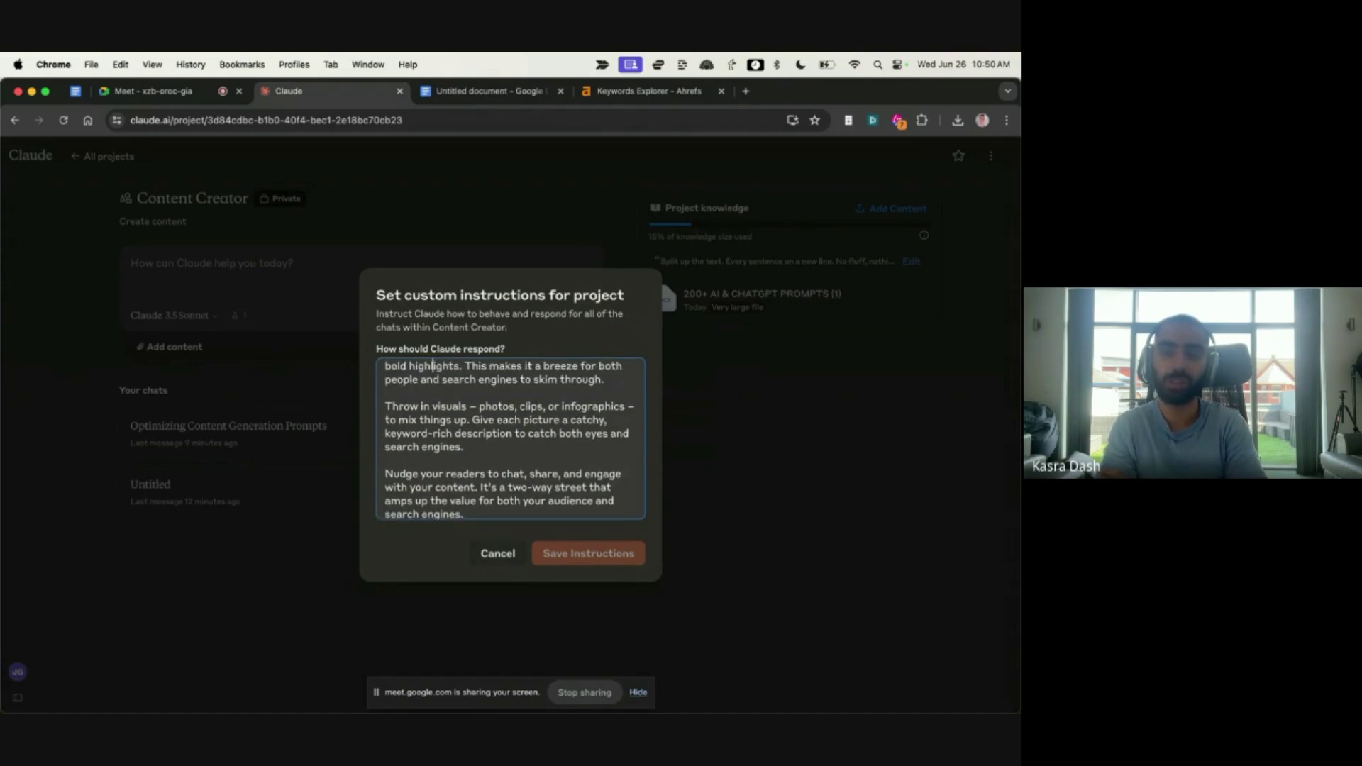
scroll(432, 366, "up", 2)
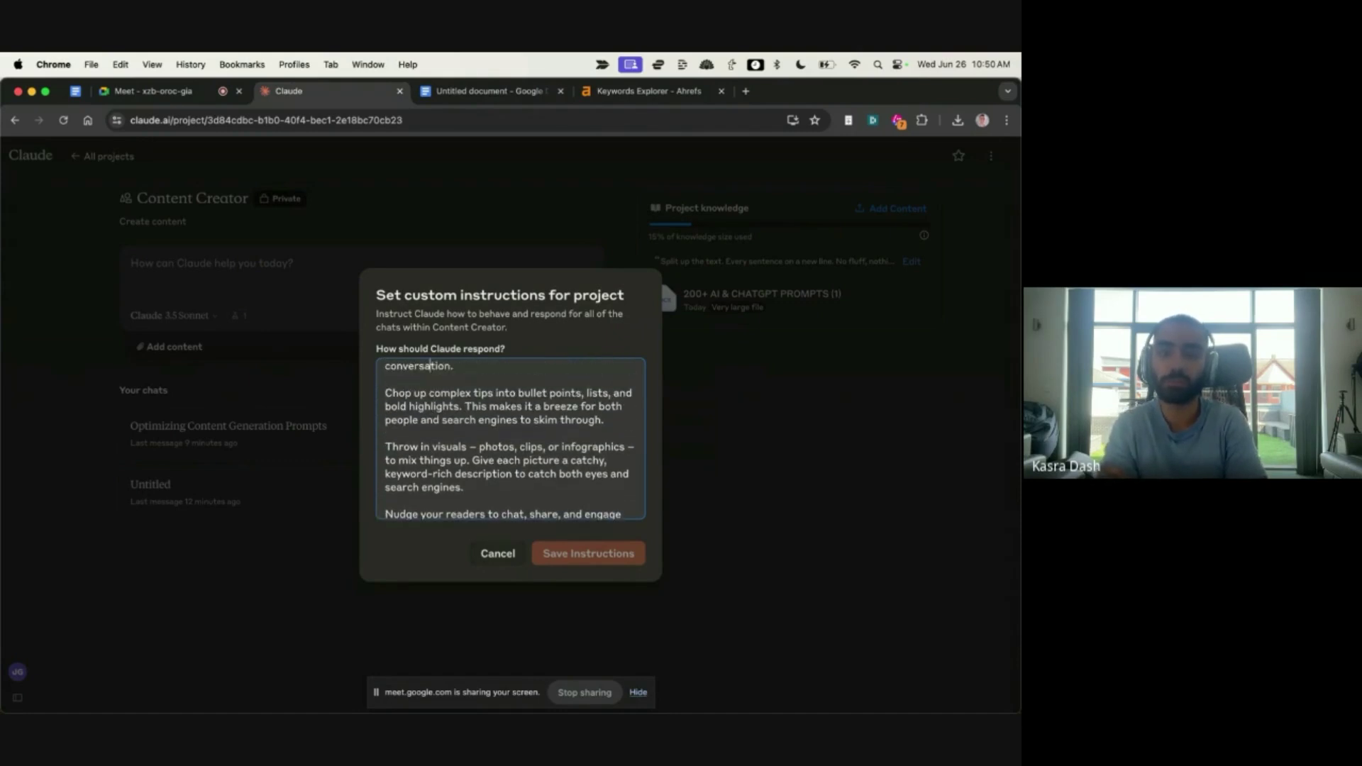
left_click_drag(384, 392, 603, 420)
key("super+c")
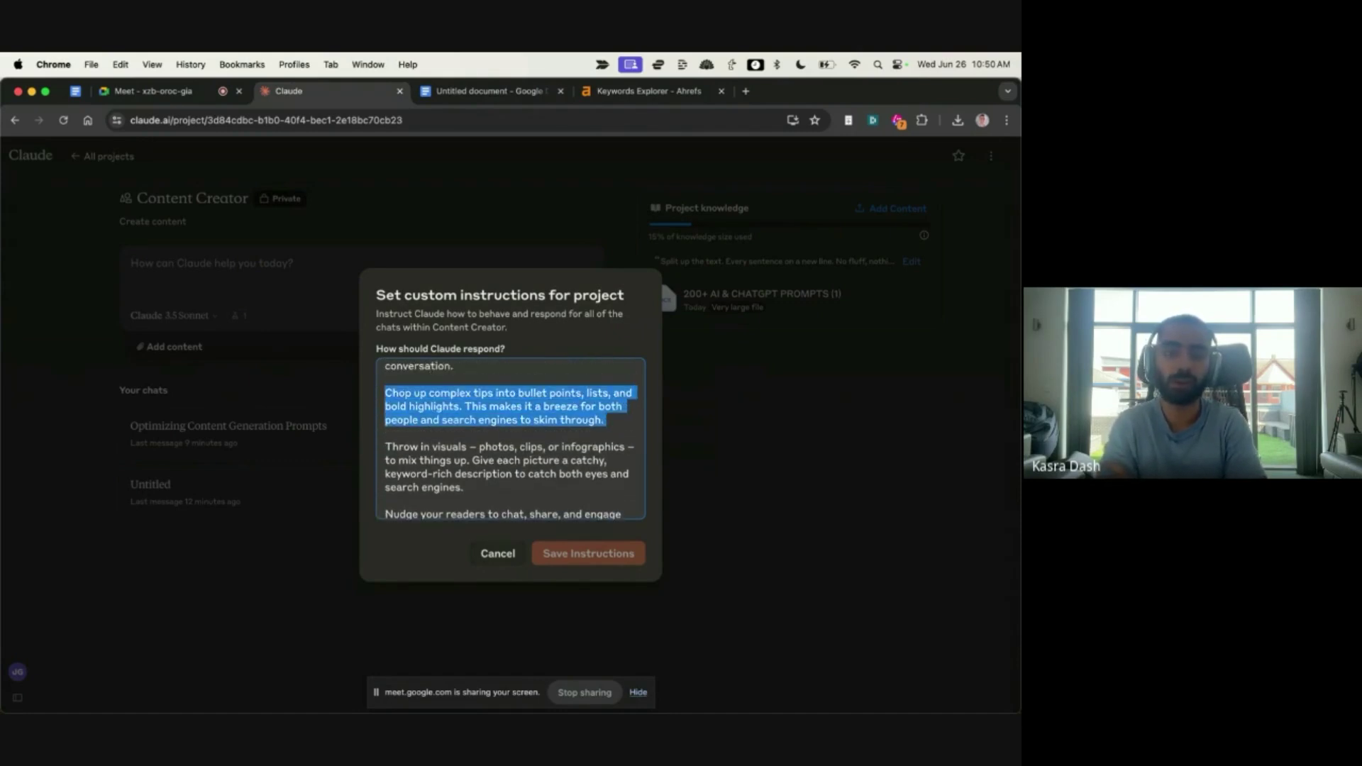
Step: Return to the Google Docs document and add "1st person" as the next dash item
left_click(489, 91)
key("Return")
type("- ")
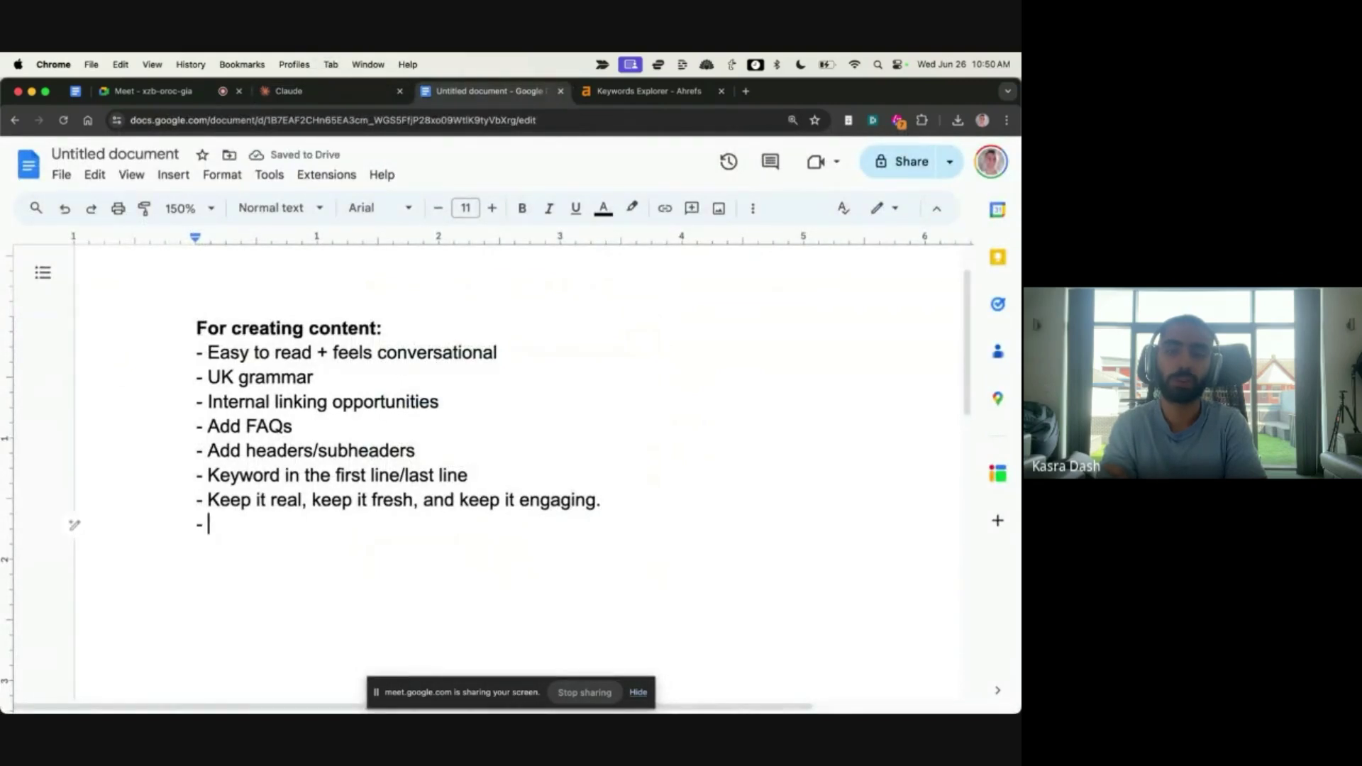
type("1st person")
key("Return")
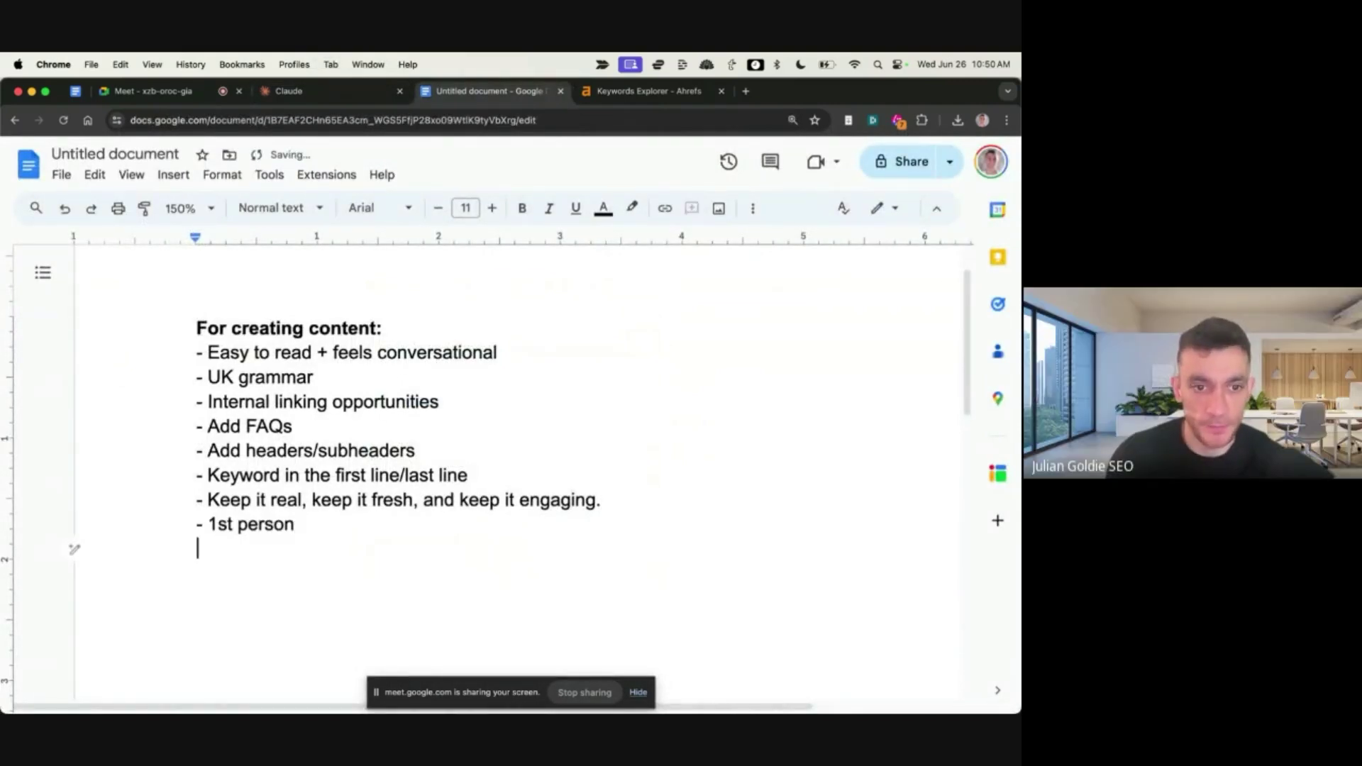
Step: Paste the copied "Chop up complex tips" paragraph below "1st person" and put a dash in front of it
key("super+v")
key("BackSpace")
key("BackSpace")
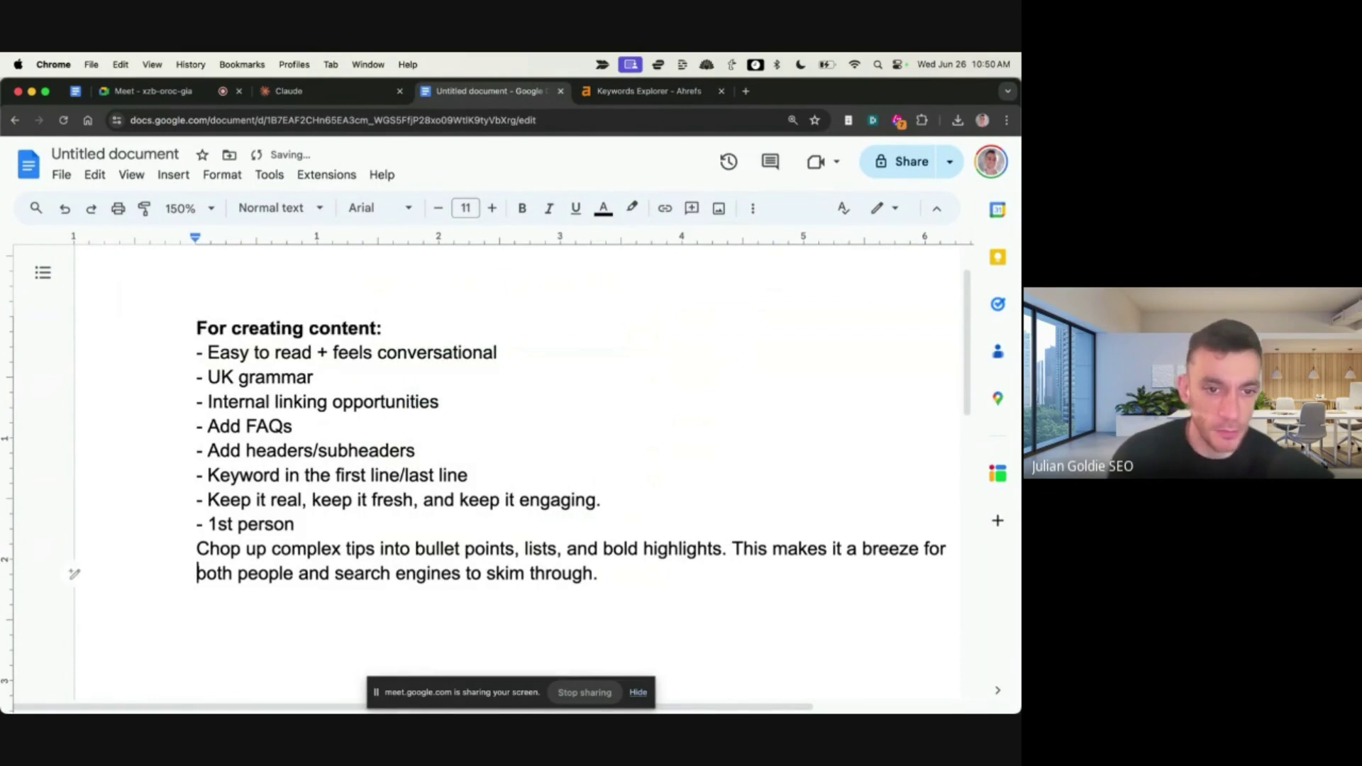
left_click(197, 548)
type("-")
Step: Switch back to the Claude project instructions and copy the paragraph beginning "Sprinkle in stories and examples"
left_click(331, 91)
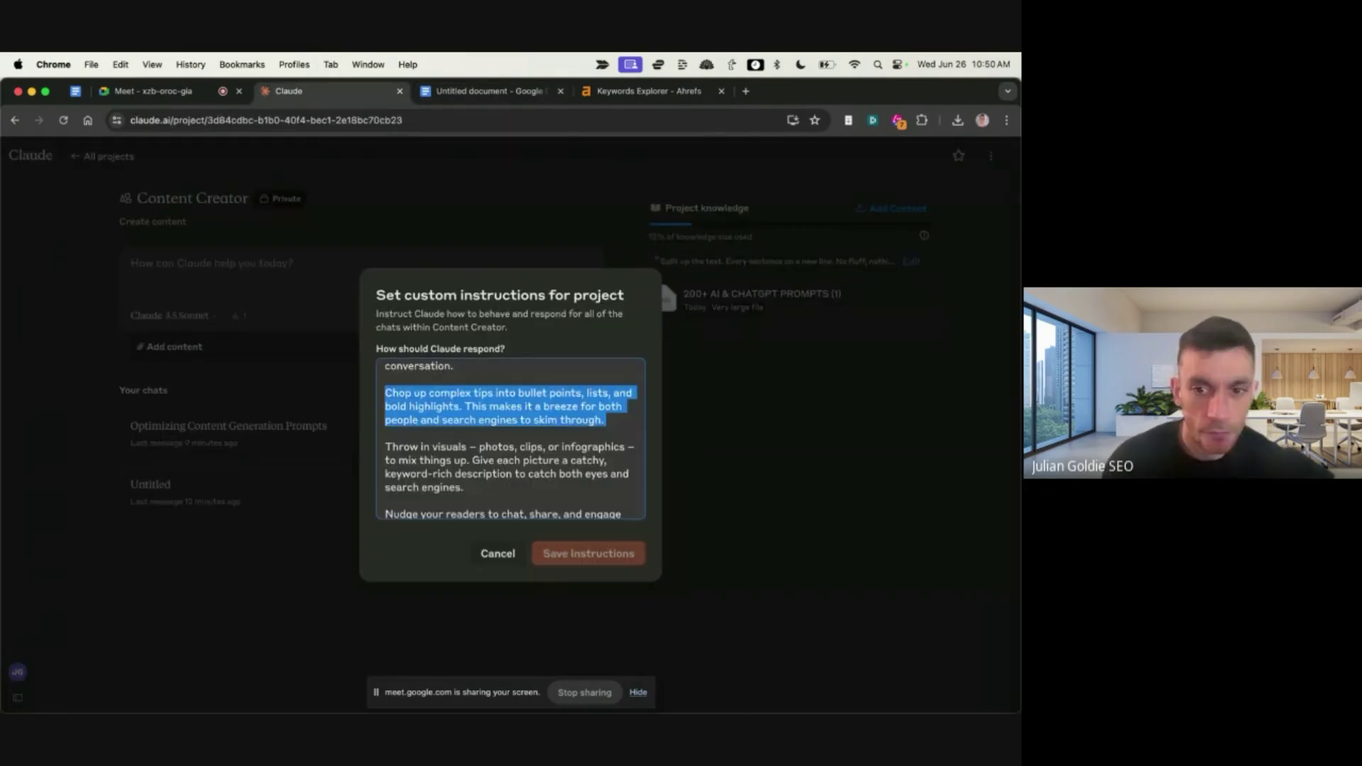
left_click(533, 430)
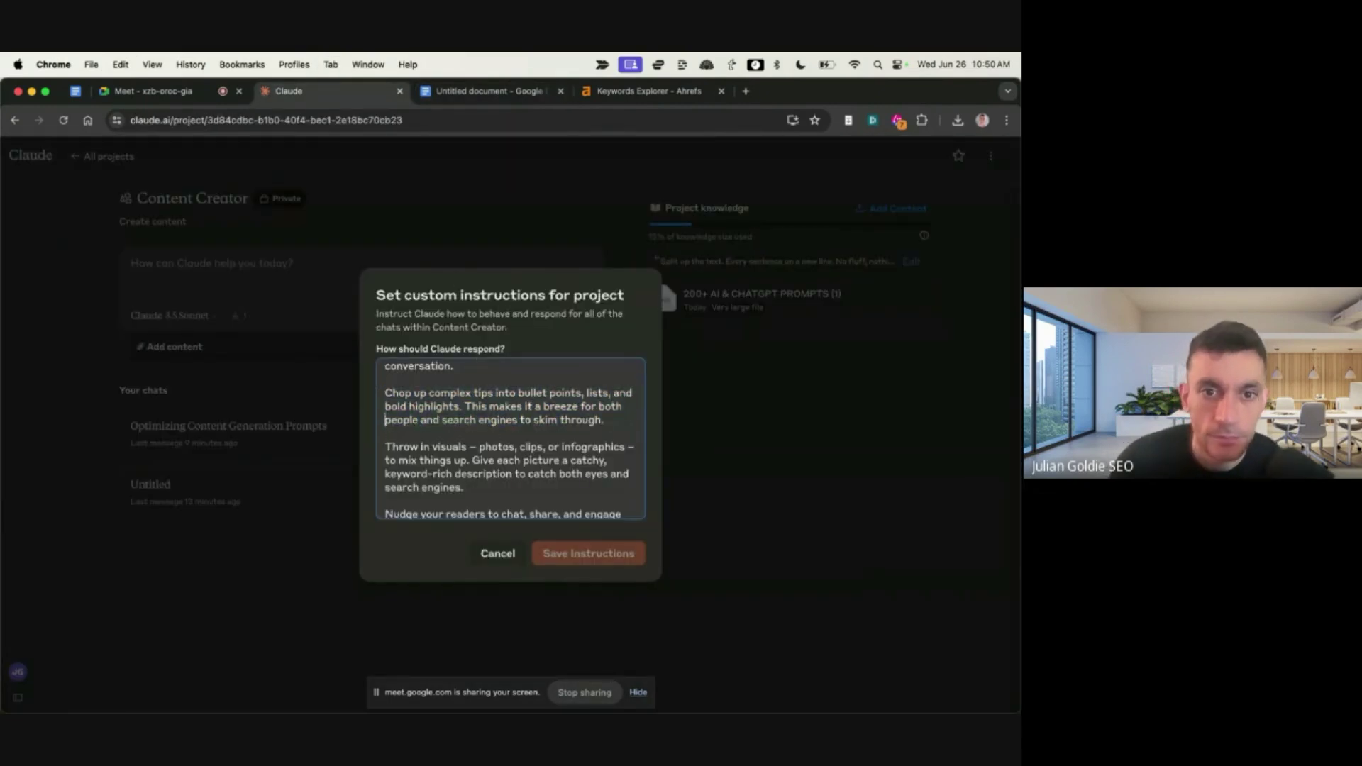
key("Up")
key("Up")
key("Up")
key("Up")
key("Up")
key("Up")
key("Up")
key("Up")
key("Up")
key("Up")
key("Up")
key("Up")
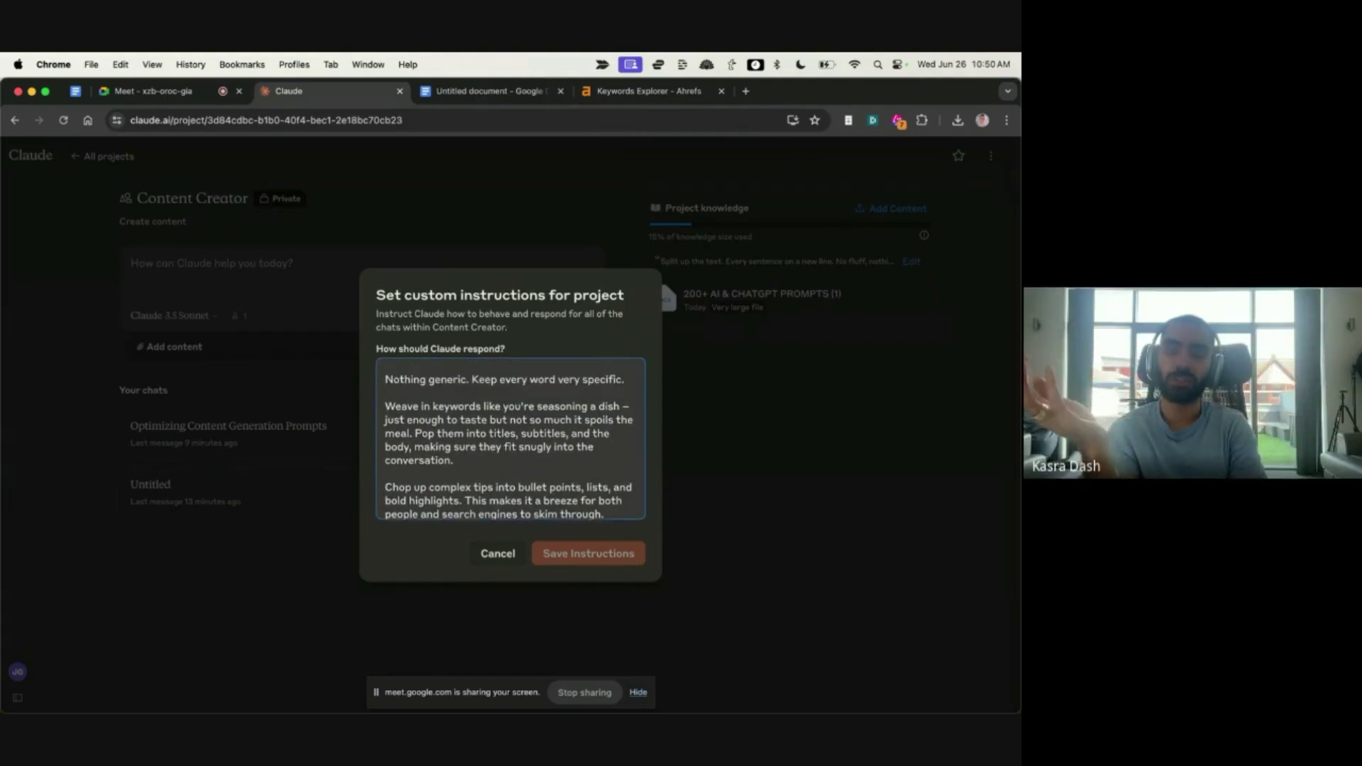
key("Up")
key("Up")
key("Up")
key("Up")
key("Up")
key("Up")
key("Up")
key("Up")
key("Up")
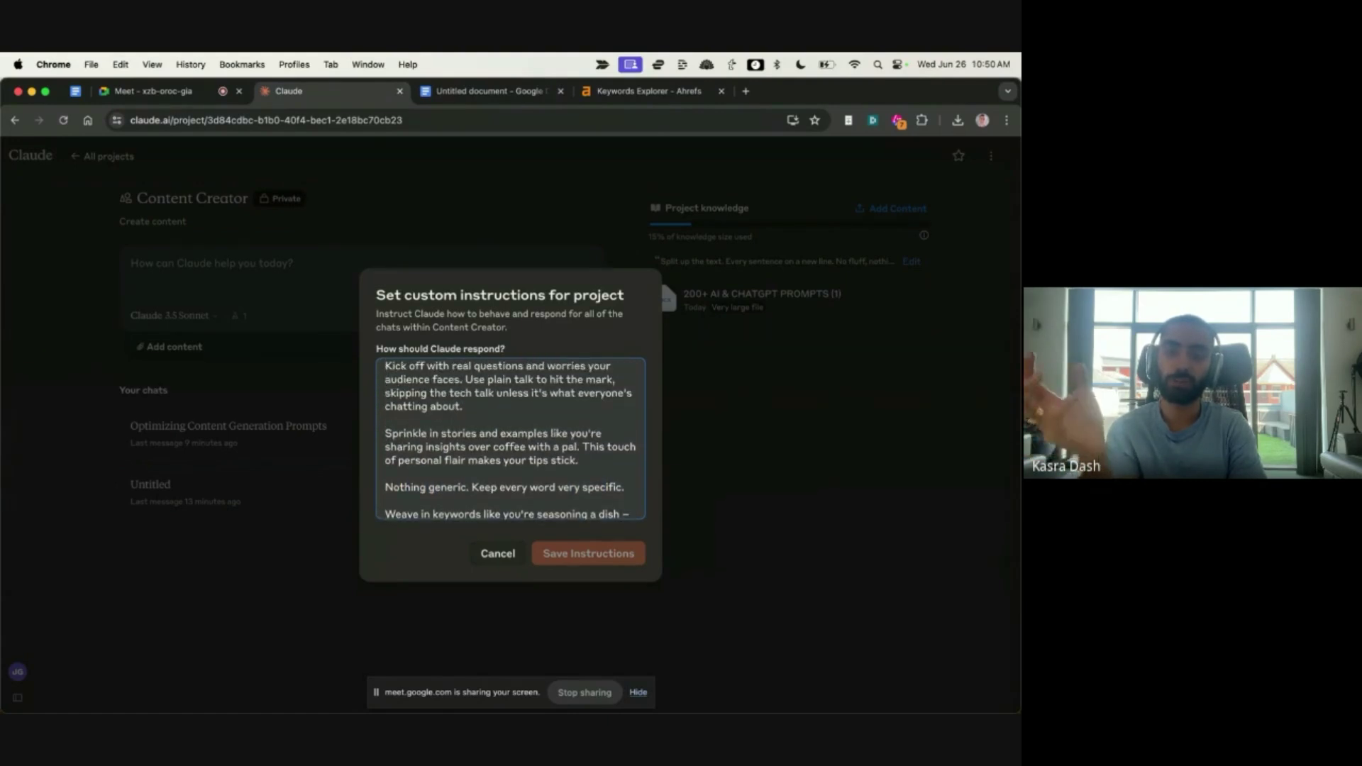
key("shift+Down")
key("Up")
key("shift+Down")
key("shift+Down")
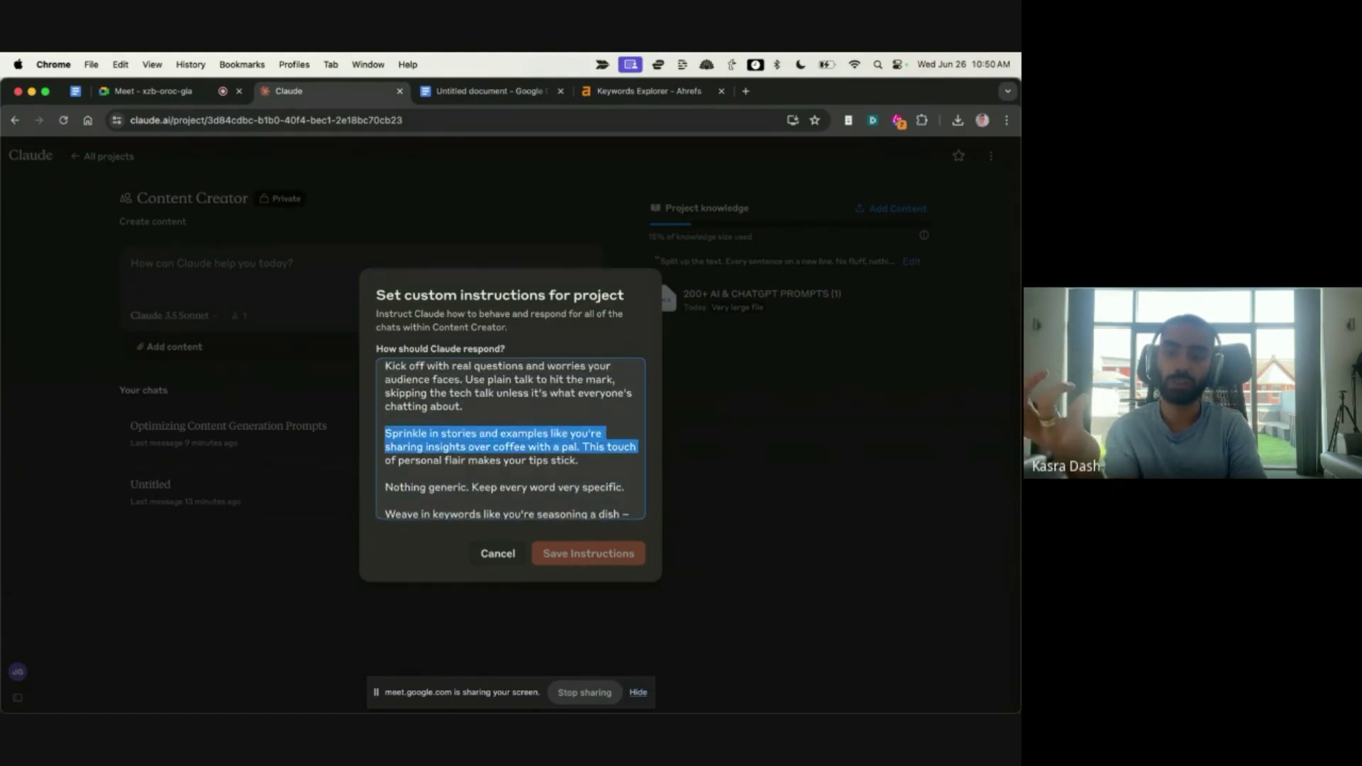
key("shift+Down")
key("super+c")
Step: Return to the Google Docs document, paste the "Sprinkle in stories" paragraph below the last item and put a dash in front of it
key("ctrl+Tab")
left_click(74, 620)
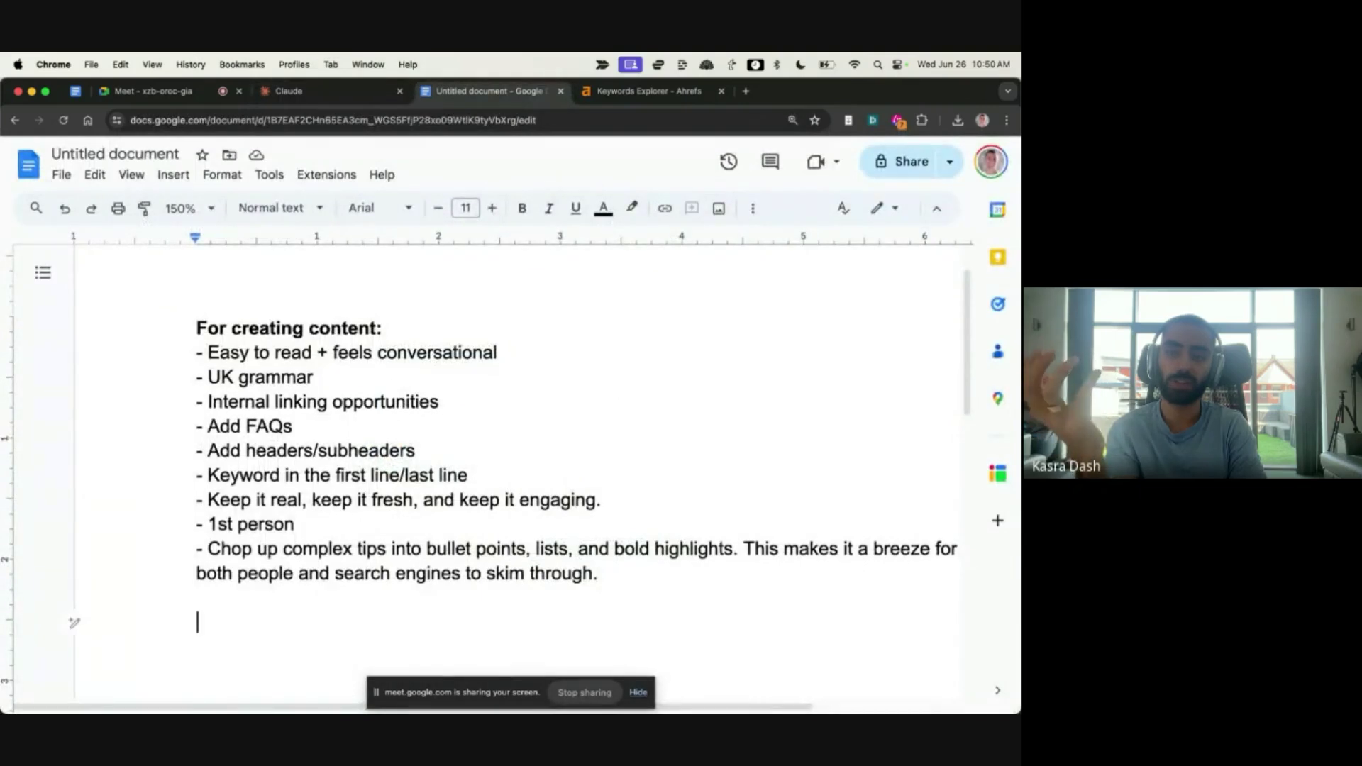
key("super+v")
left_click(74, 598)
type("-")
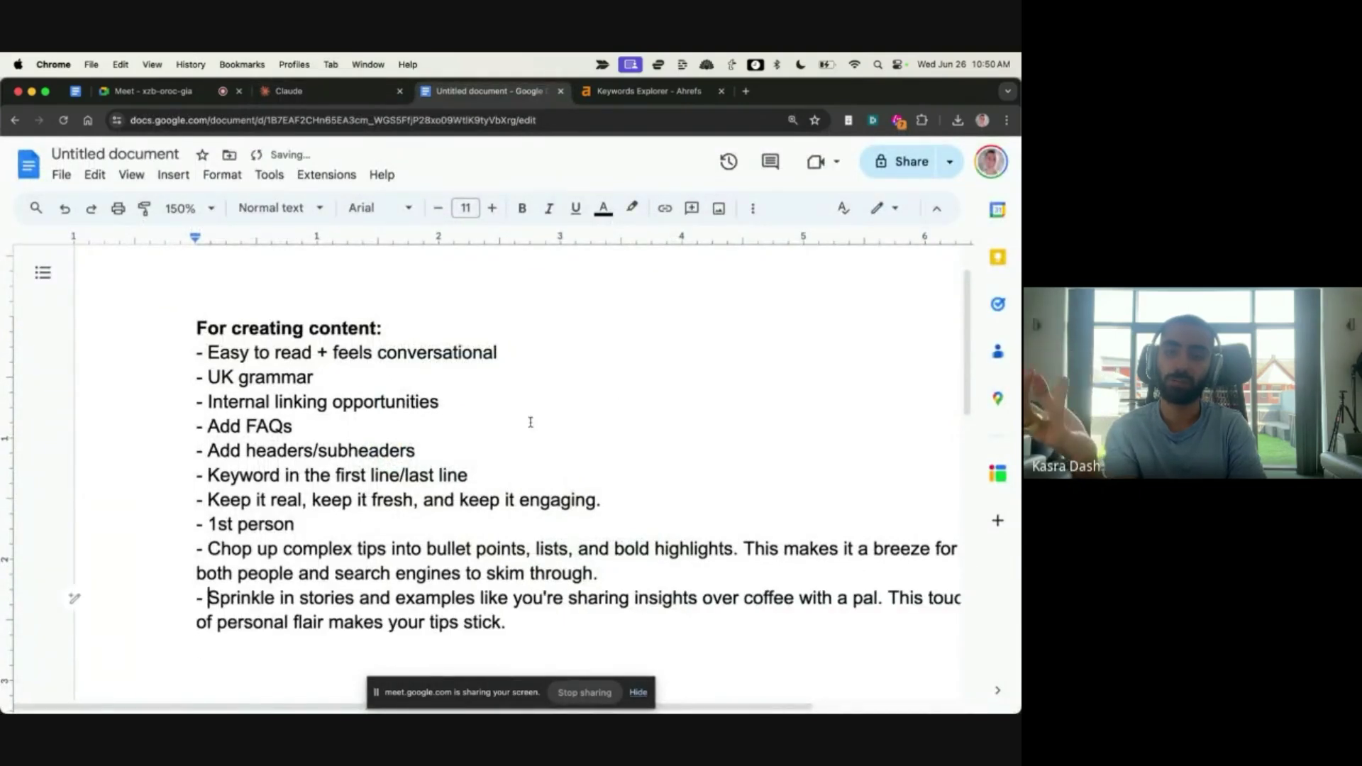
scroll(530, 422, "down", 3)
key("super+Right")
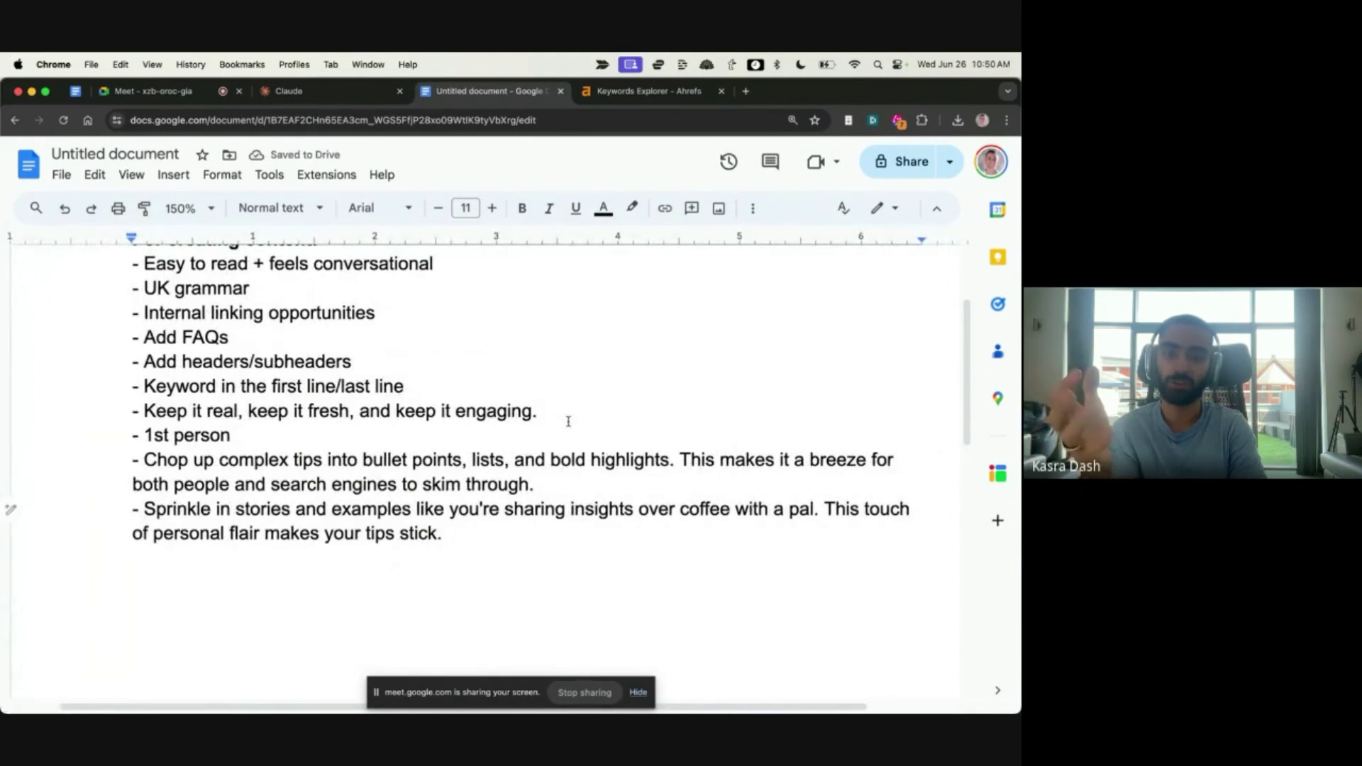
key("shift+Down")
key("shift+Down")
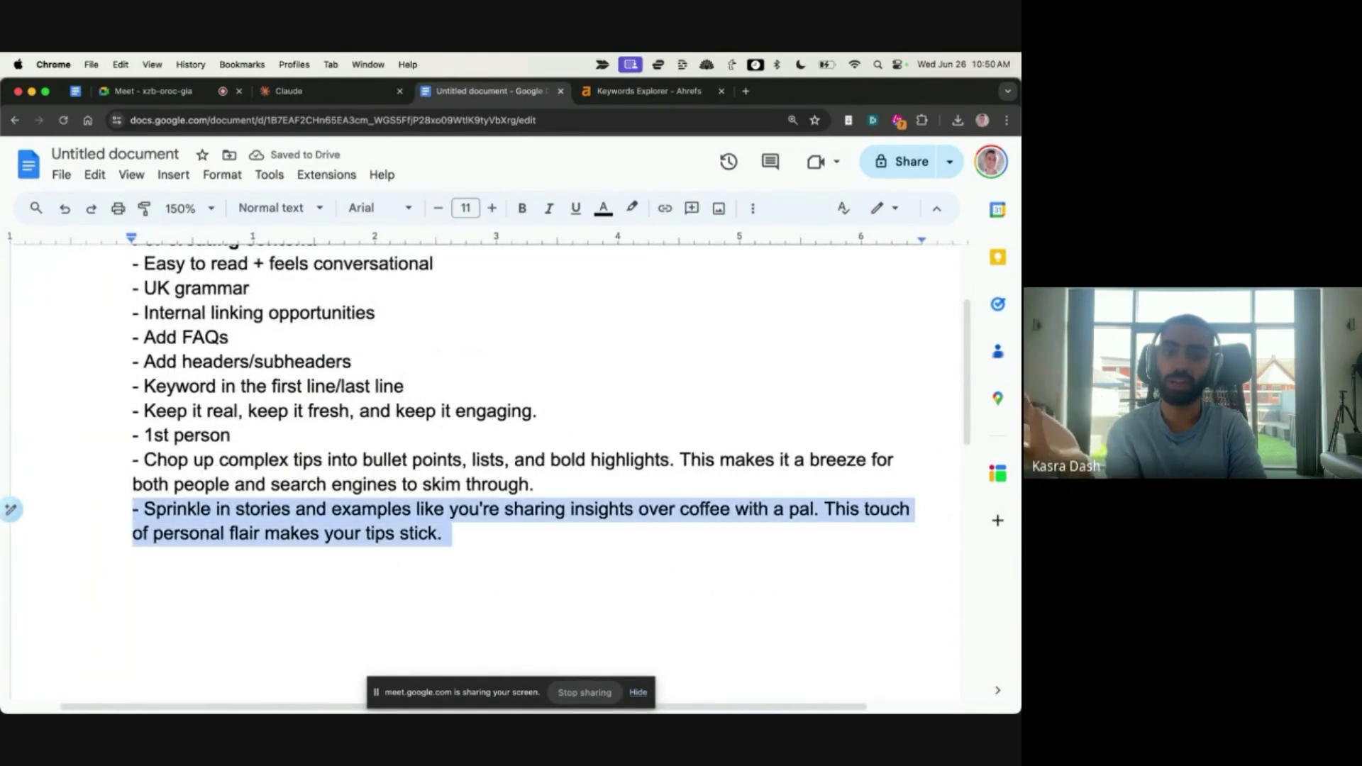
left_click(160, 537)
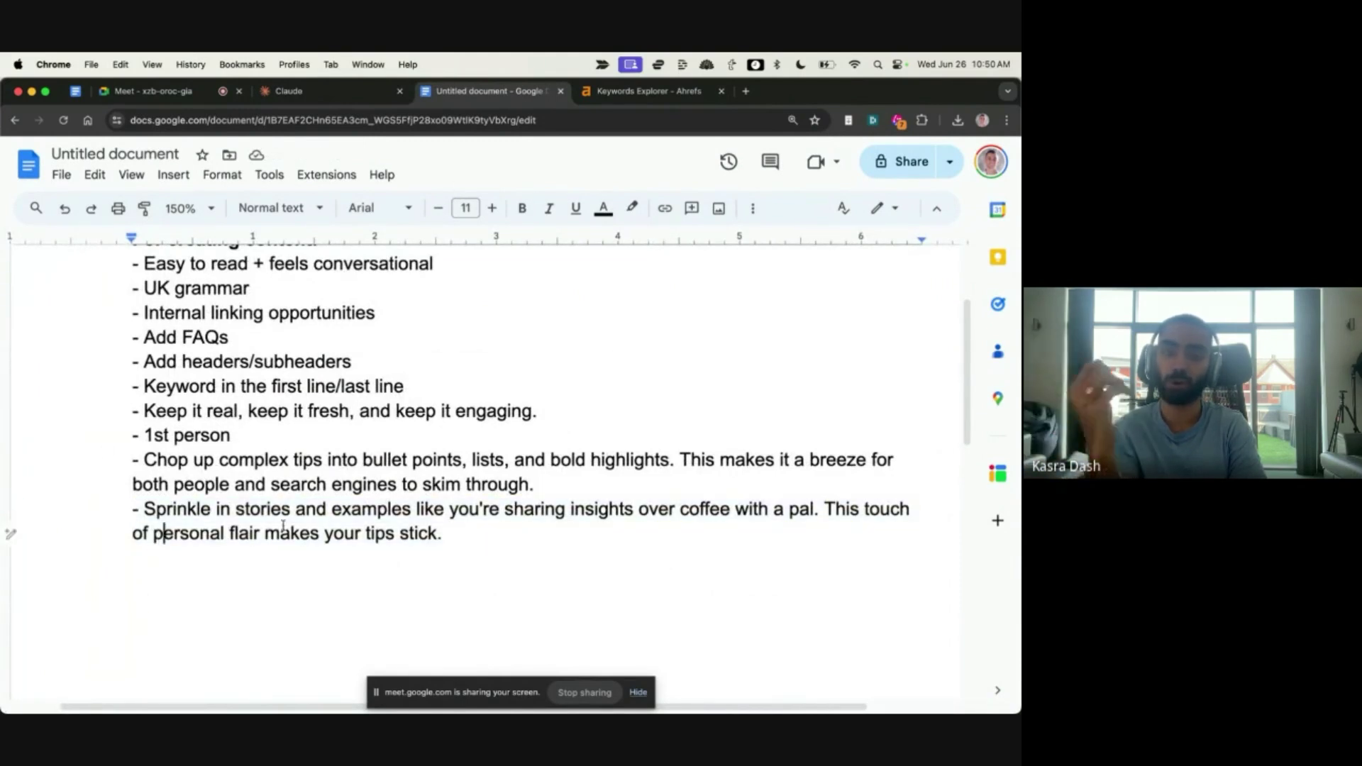
Step: Add "In the tonality of Alex Homrmozi, write this article" as a new dash item at the end of the list
left_click(476, 511)
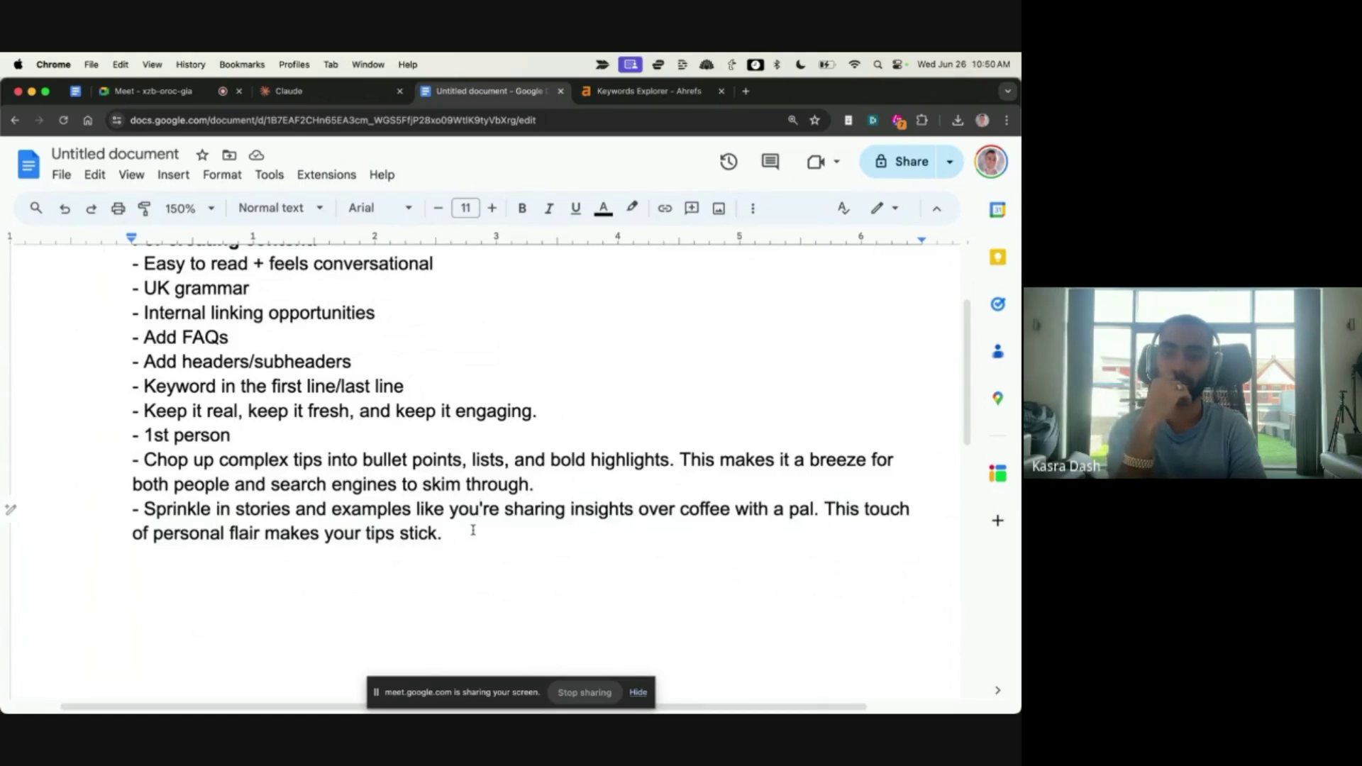
key("Return")
type("- I")
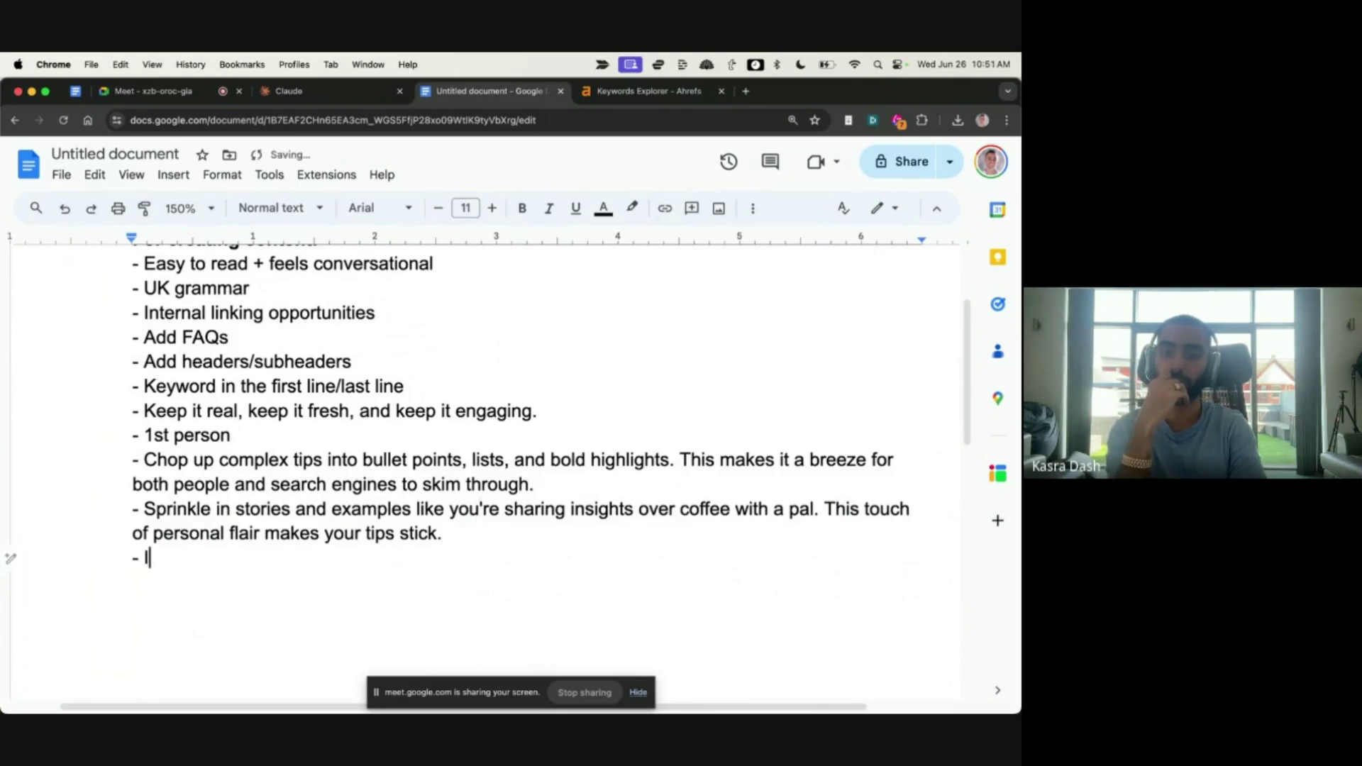
type("n the tonality of Alex Homrmozi, explain the ")
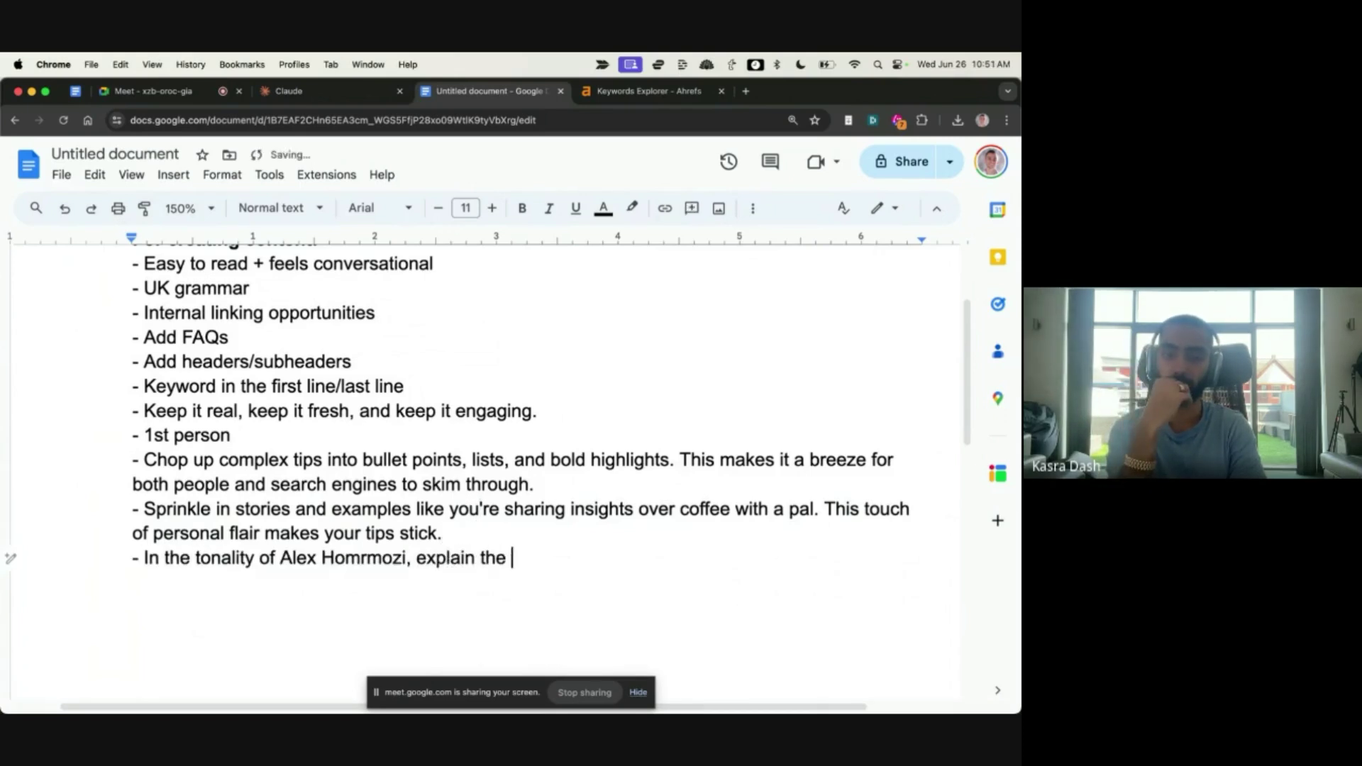
type("a")
key("alt+BackSpace")
key("alt+BackSpace")
key("alt+BackSpace")
type("write this article")
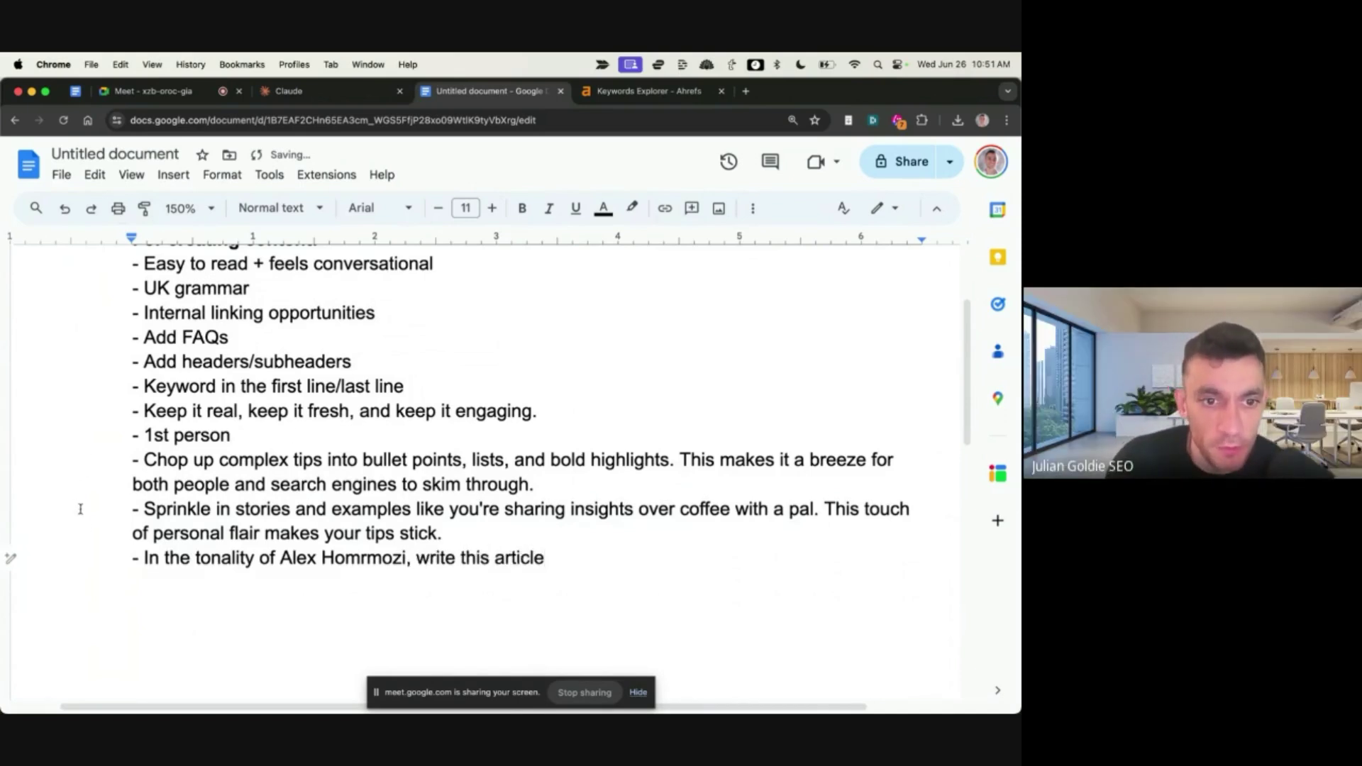
Step: Delete the sentence "This touch of personal flair makes your tips stick." from the "Sprinkle in stories" item
left_click_drag(113, 526, 298, 502)
left_click(318, 503)
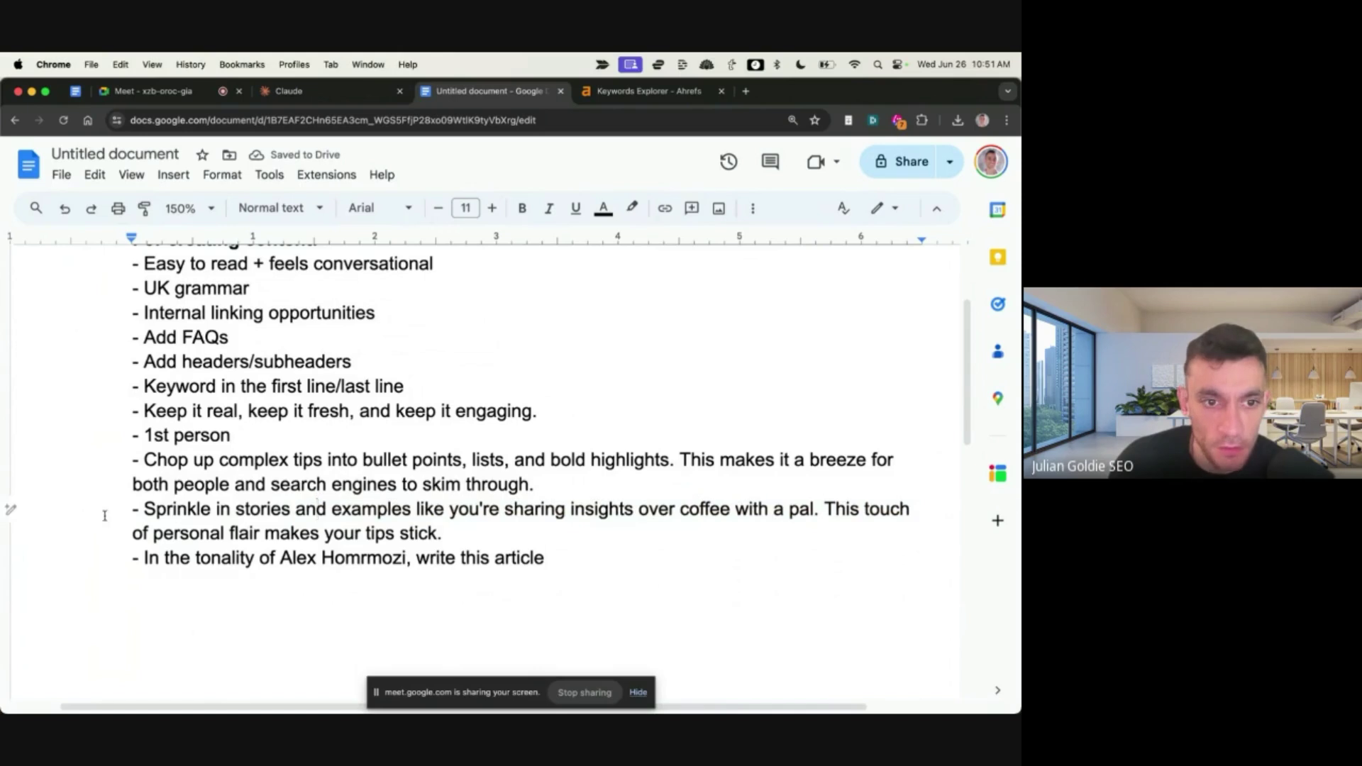
left_click_drag(133, 508, 830, 509)
left_click(827, 509)
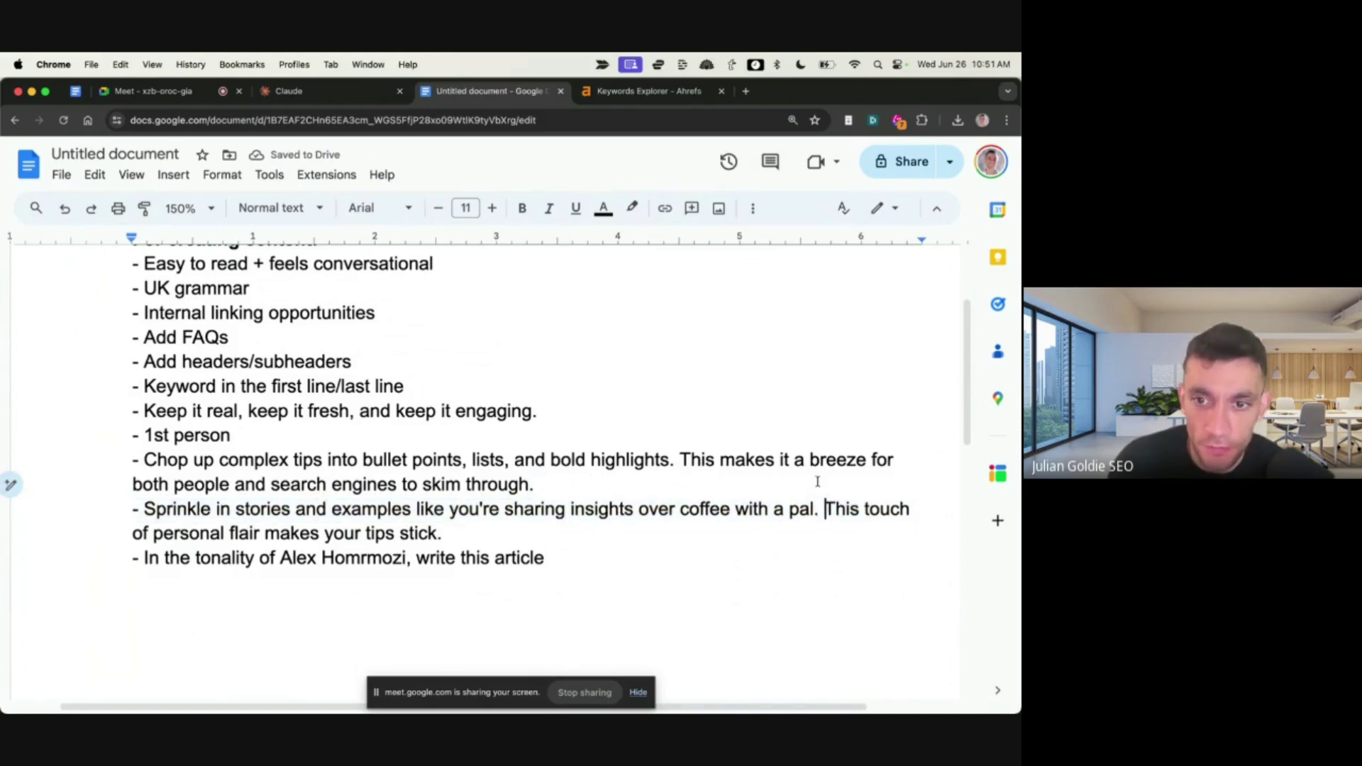
Step: Copy the "No fluff, nothing cringe" and "Kick off with real questions" paragraphs from the Claude instructions and paste them at the document's end
key("ctrl+shift+Tab")
left_click(540, 406)
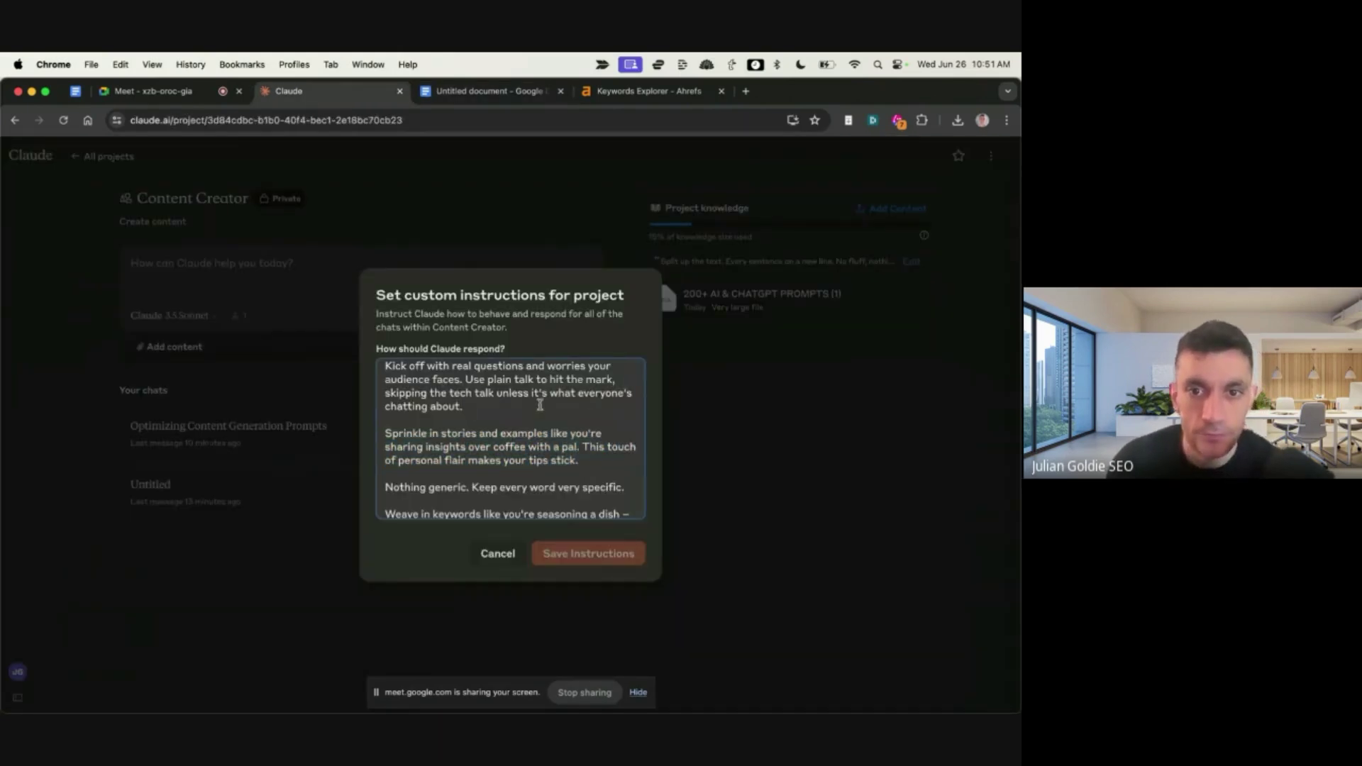
left_click_drag(540, 406, 385, 390)
key("super+c")
key("ctrl+Tab")
key("super+v")
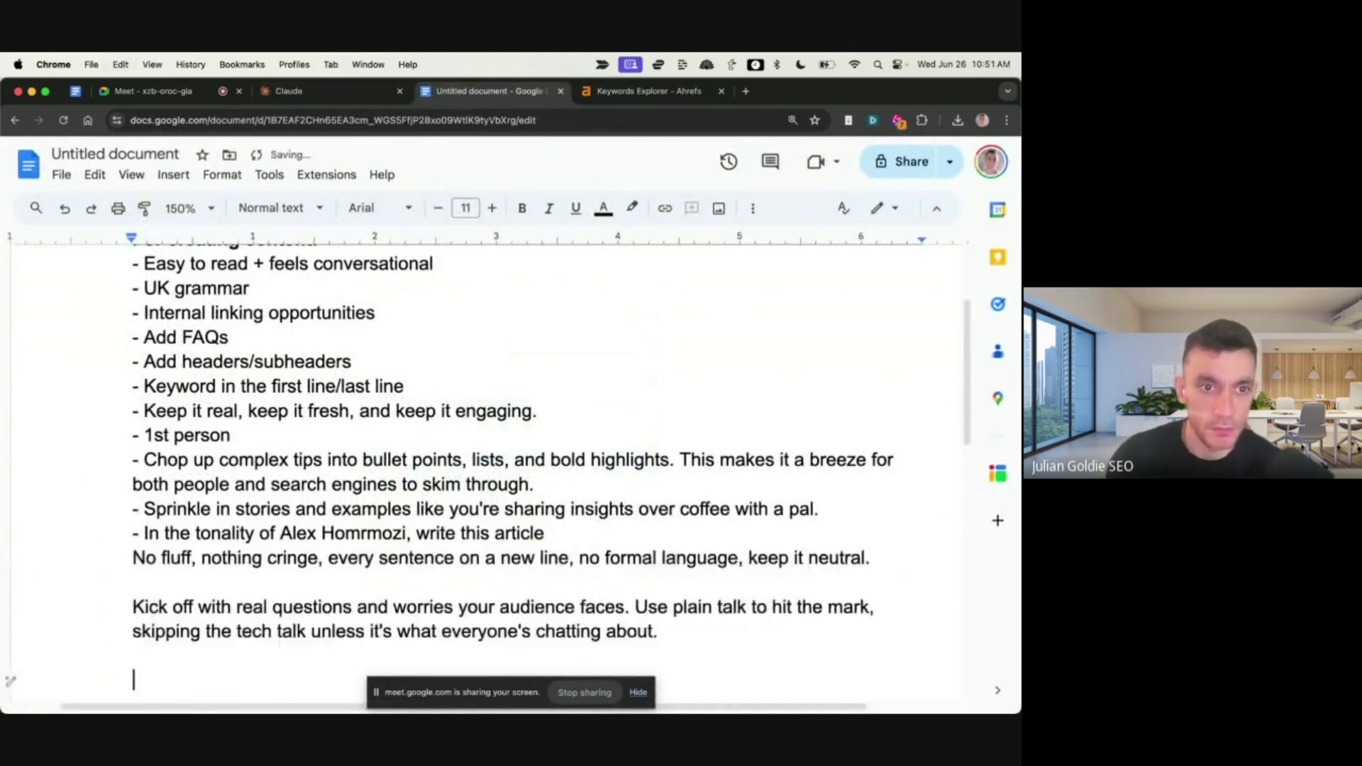
Step: Remove the blank line above the "Kick off with real questions" paragraph and put a dash in front of it
left_click(11, 605)
key("BackSpace")
type("-")
key("super+z")
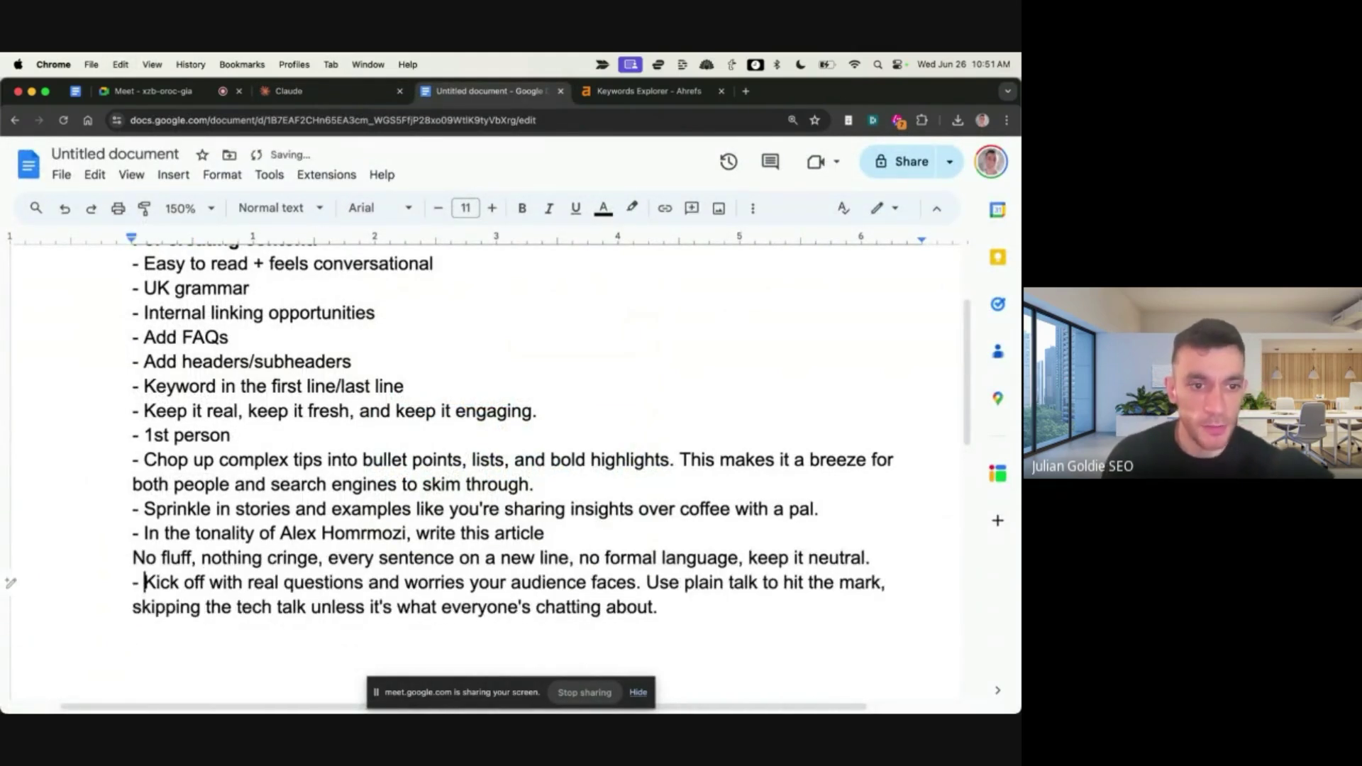
Step: Select and copy the complete content-creation guideline list, from the "For creating content:" heading to the end of the document
key("super+Up")
key("super+shift+Down")
key("super+c")
Step: Switch to Claude, replace all of the Content Creator project's custom instructions with the copied guideline list and save them
key("ctrl+shift+Tab")
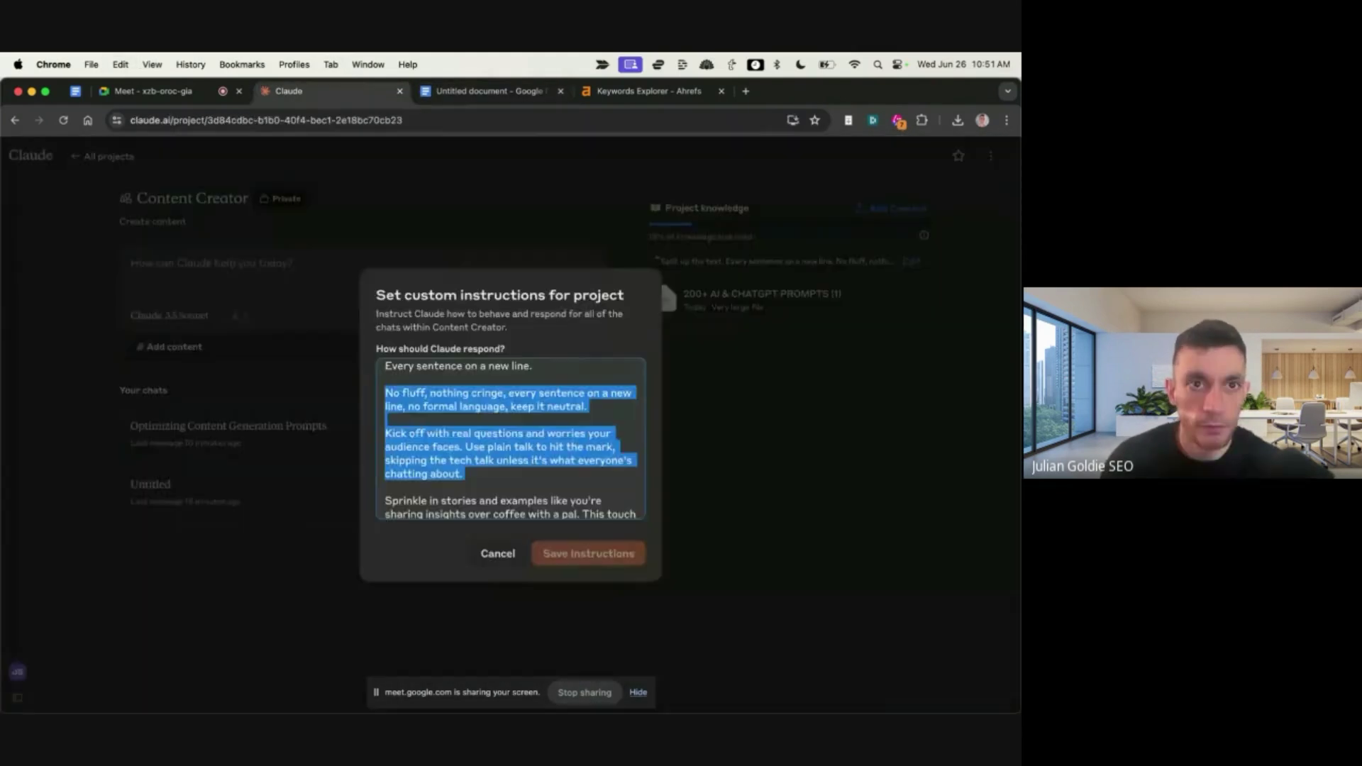
left_click(580, 501)
key("super+a")
key("super+v")
left_click(574, 554)
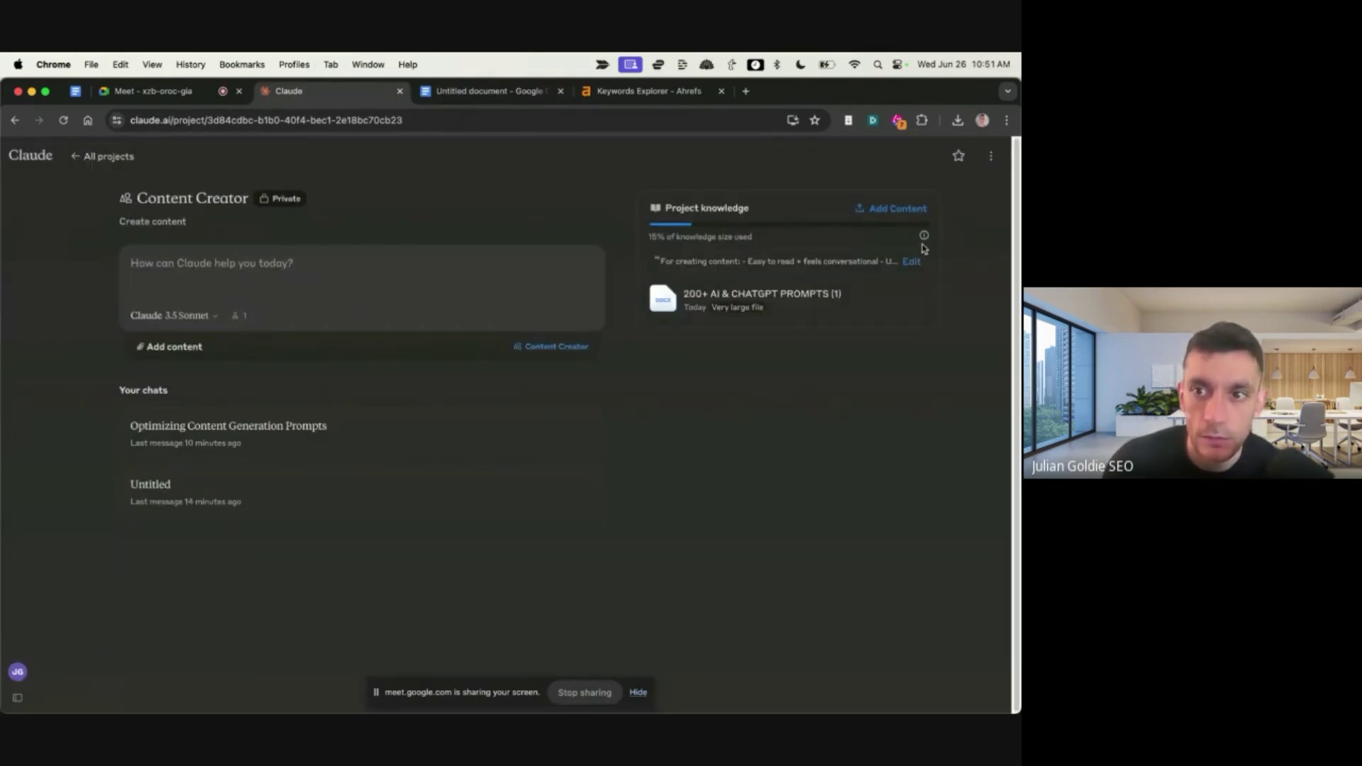
Step: Check the saved custom instructions, close them unchanged and remove the "200+ AI & CHATGPT PROMPTS (1)" file from the project knowledge
left_click(911, 263)
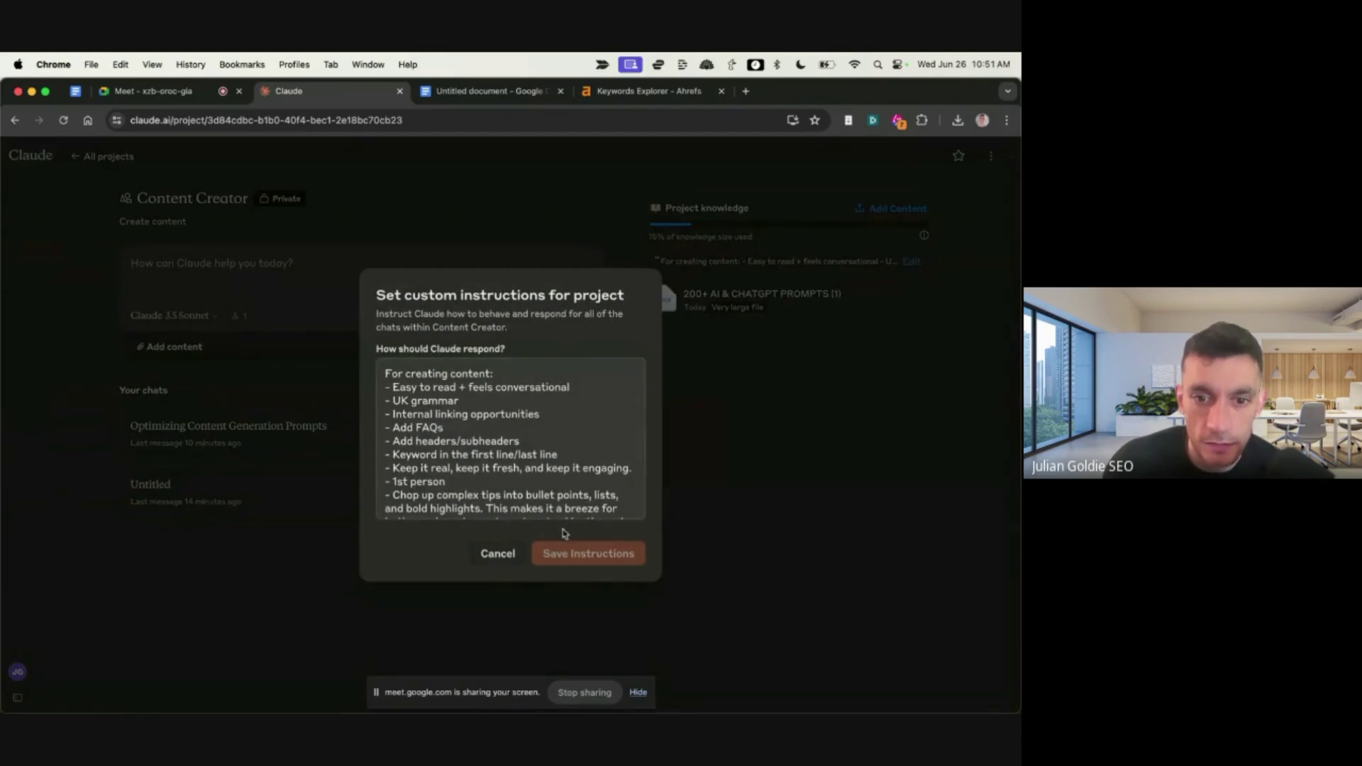
left_click(489, 553)
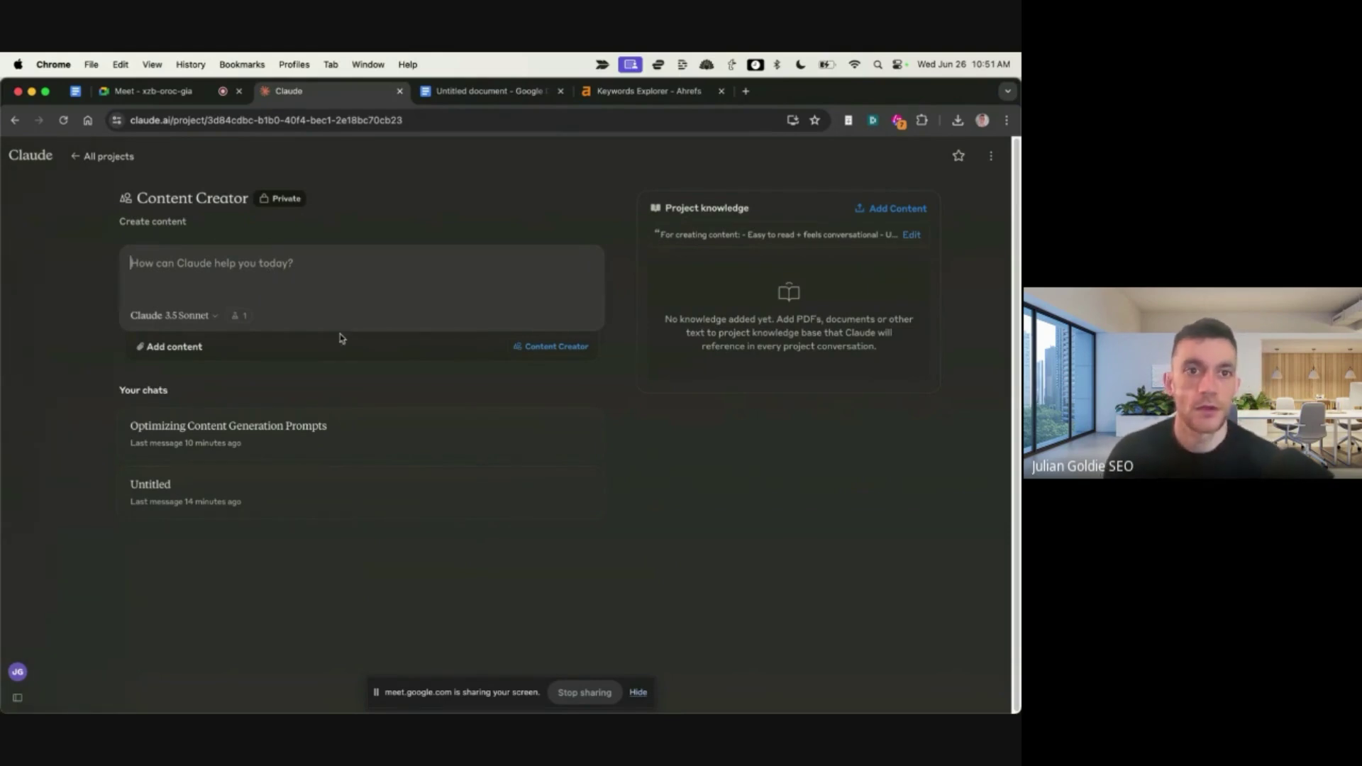
Step: Open the Claude projects list in a new tab and bring up the Keyword Research project in its own tab
mouse_move(14, 165)
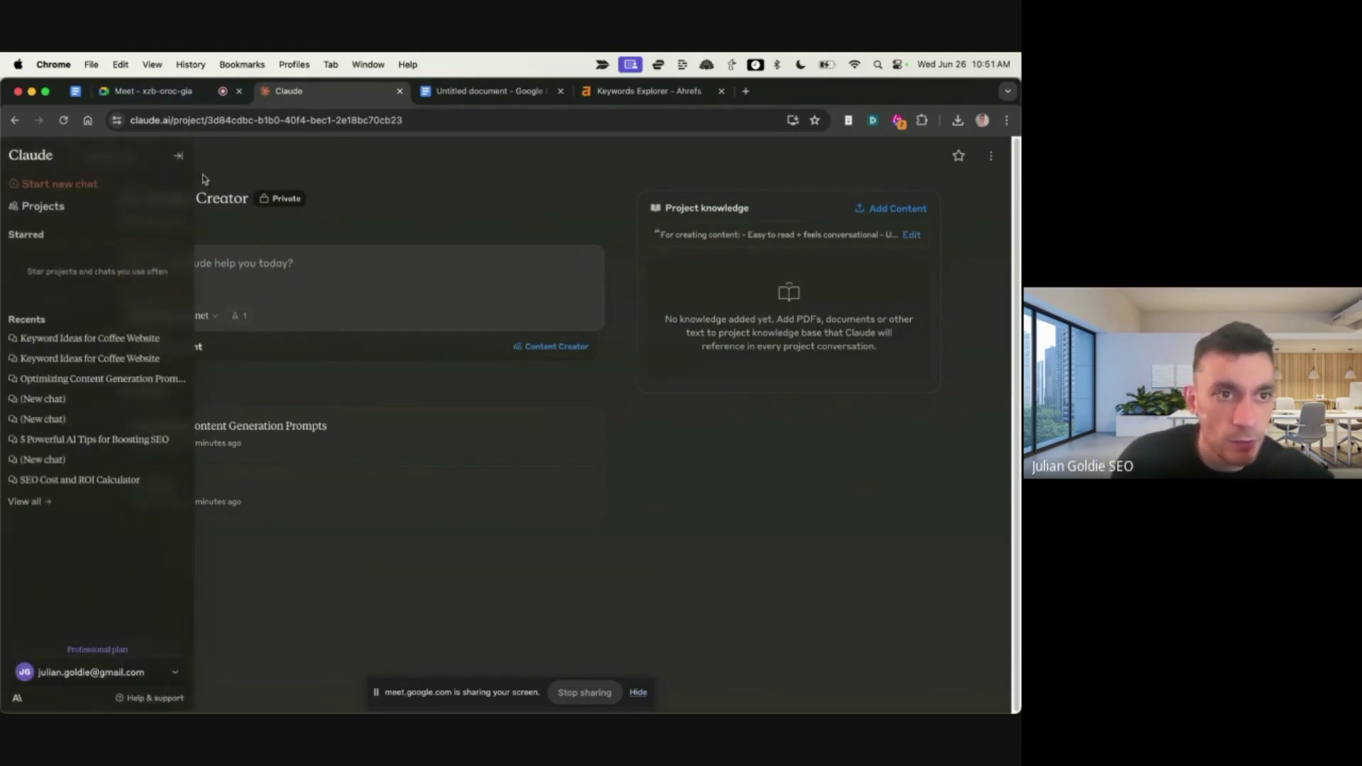
left_click(22, 206, "super")
left_click(644, 274, "super")
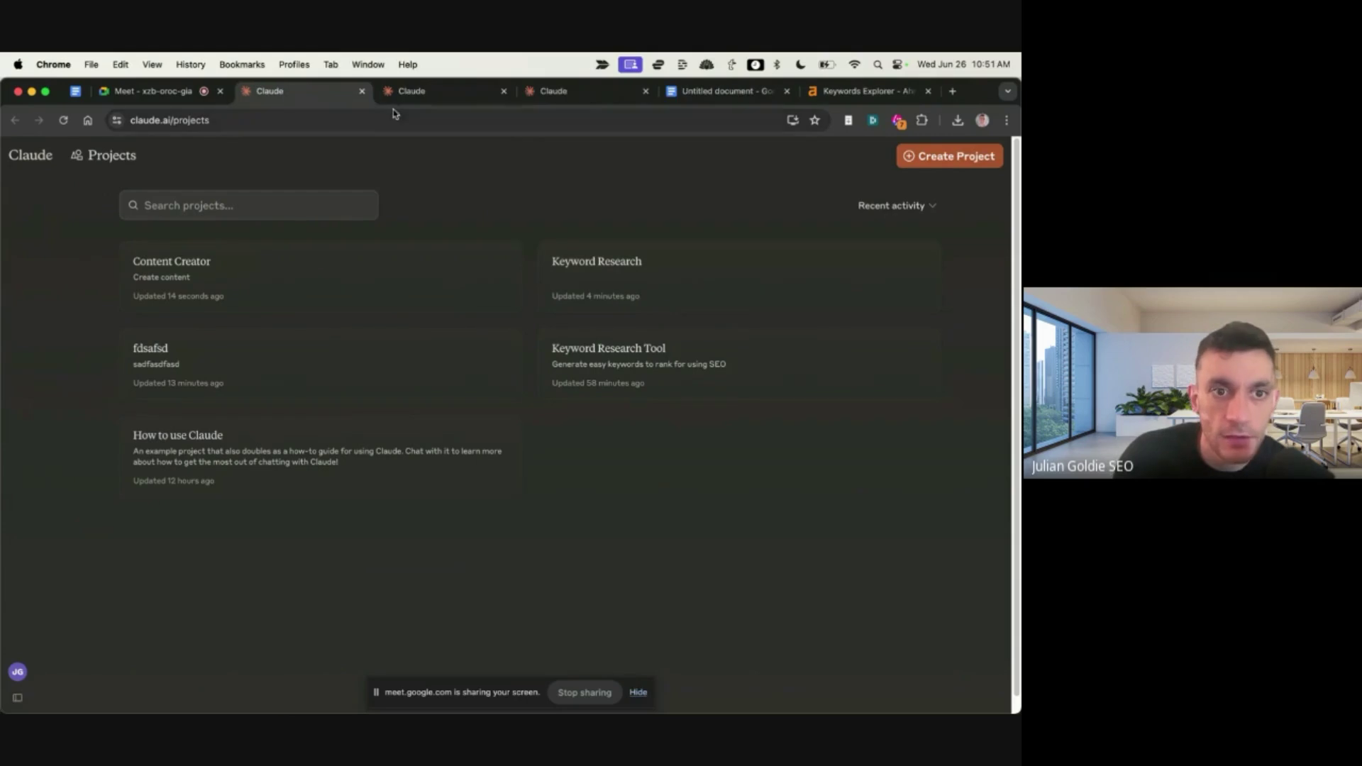
left_click(434, 102)
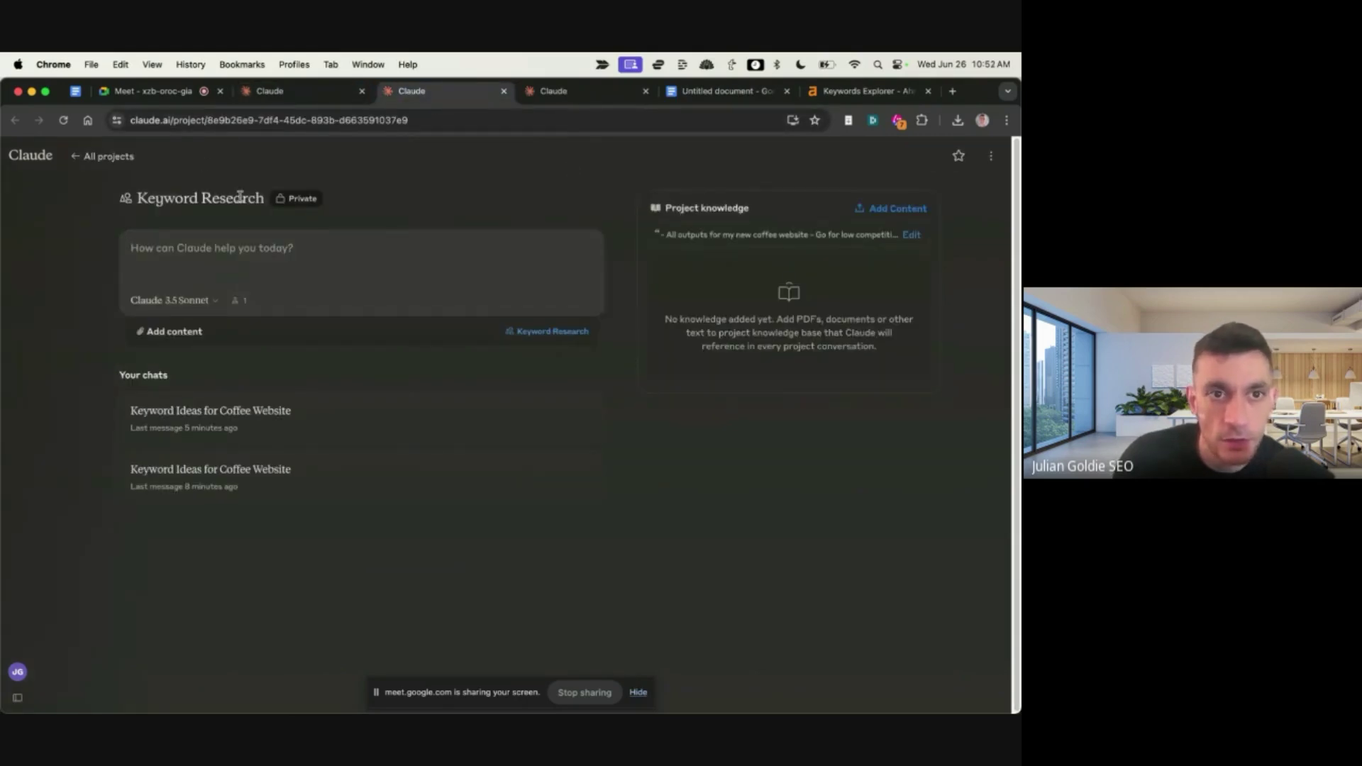
Step: In the Keyword Research custom instructions, add the heading "For keyword research, do this:" above the list and "For content creation, do this:" below it
left_click(911, 234)
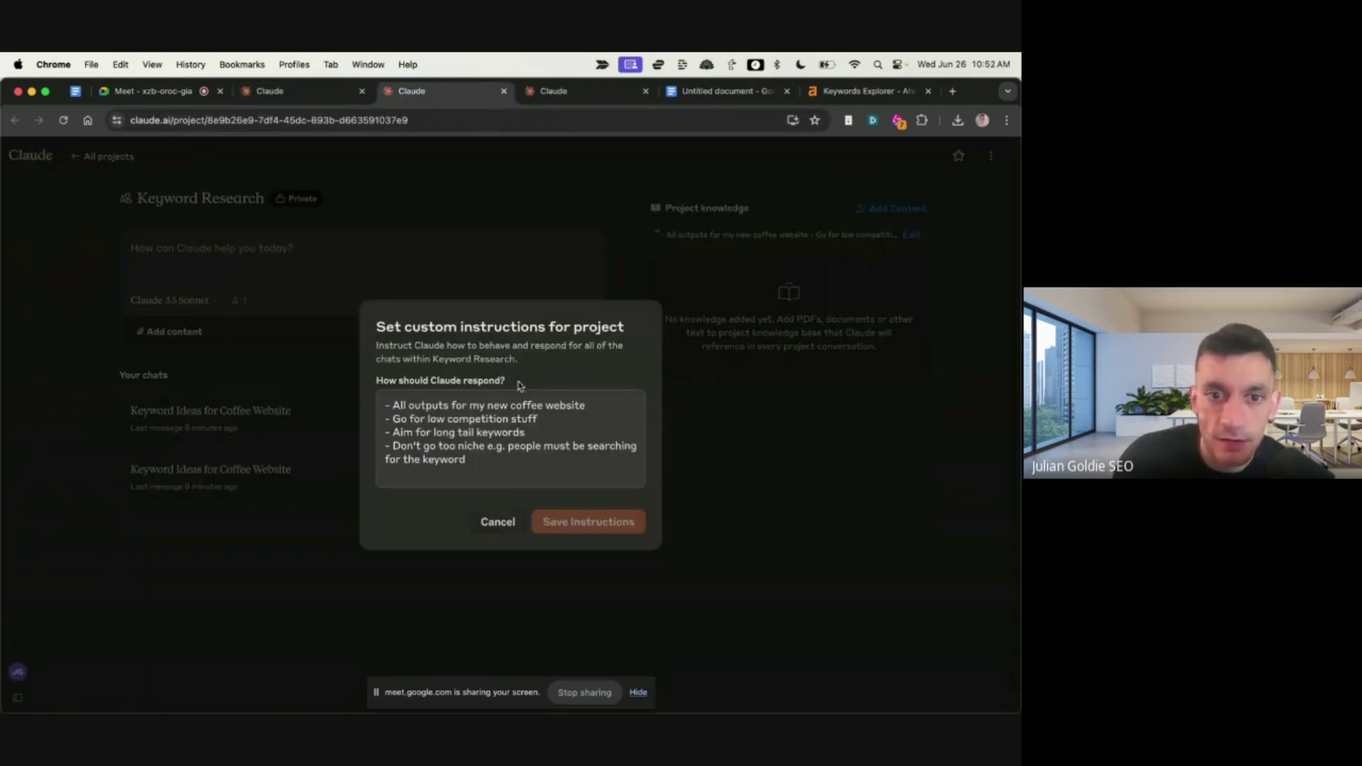
key("Return")
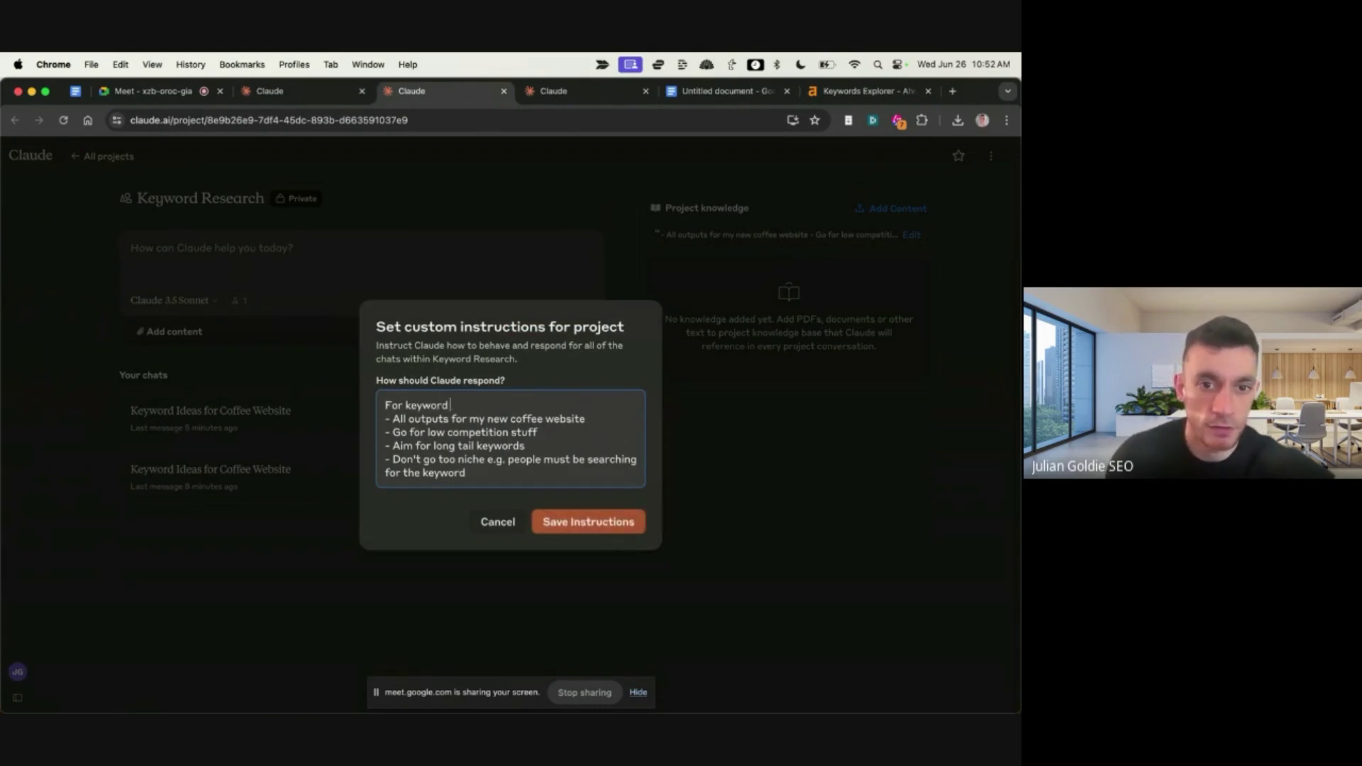
key("Return")
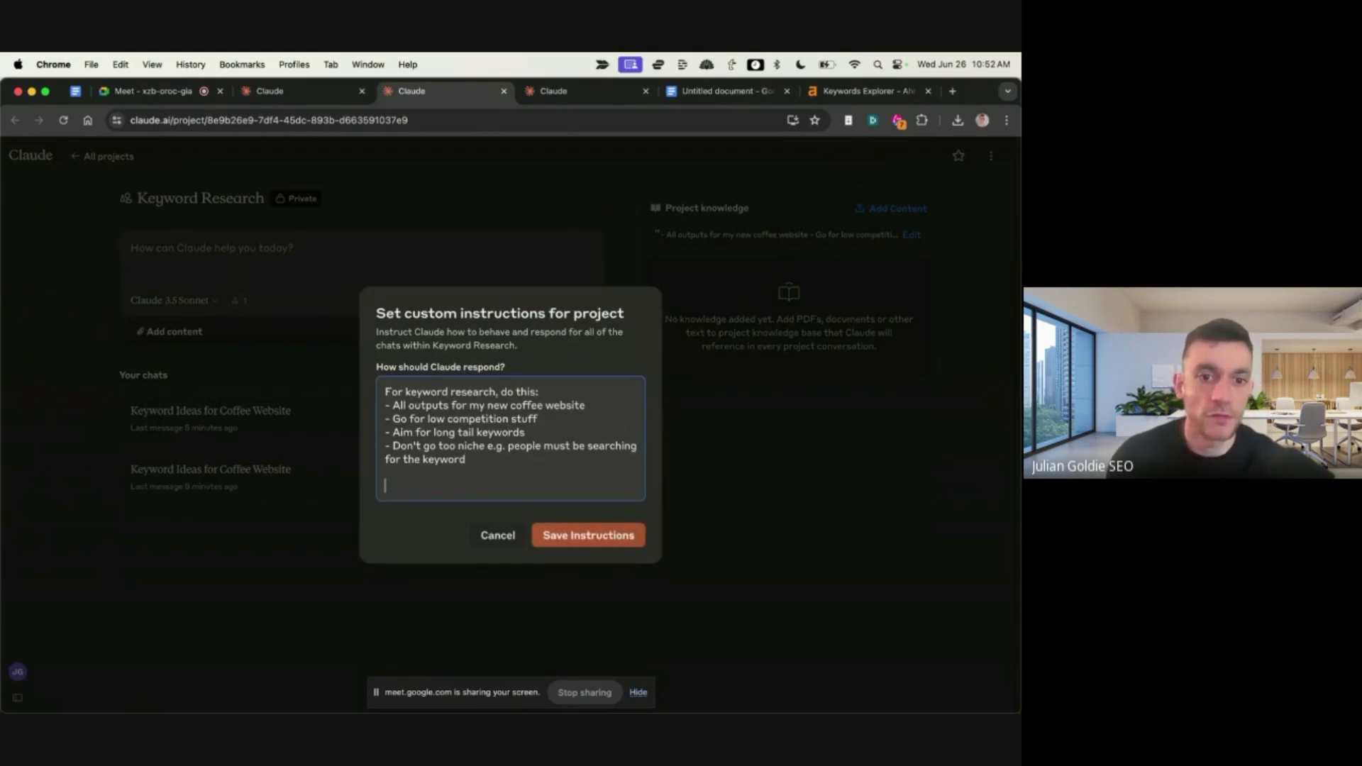
type("For content")
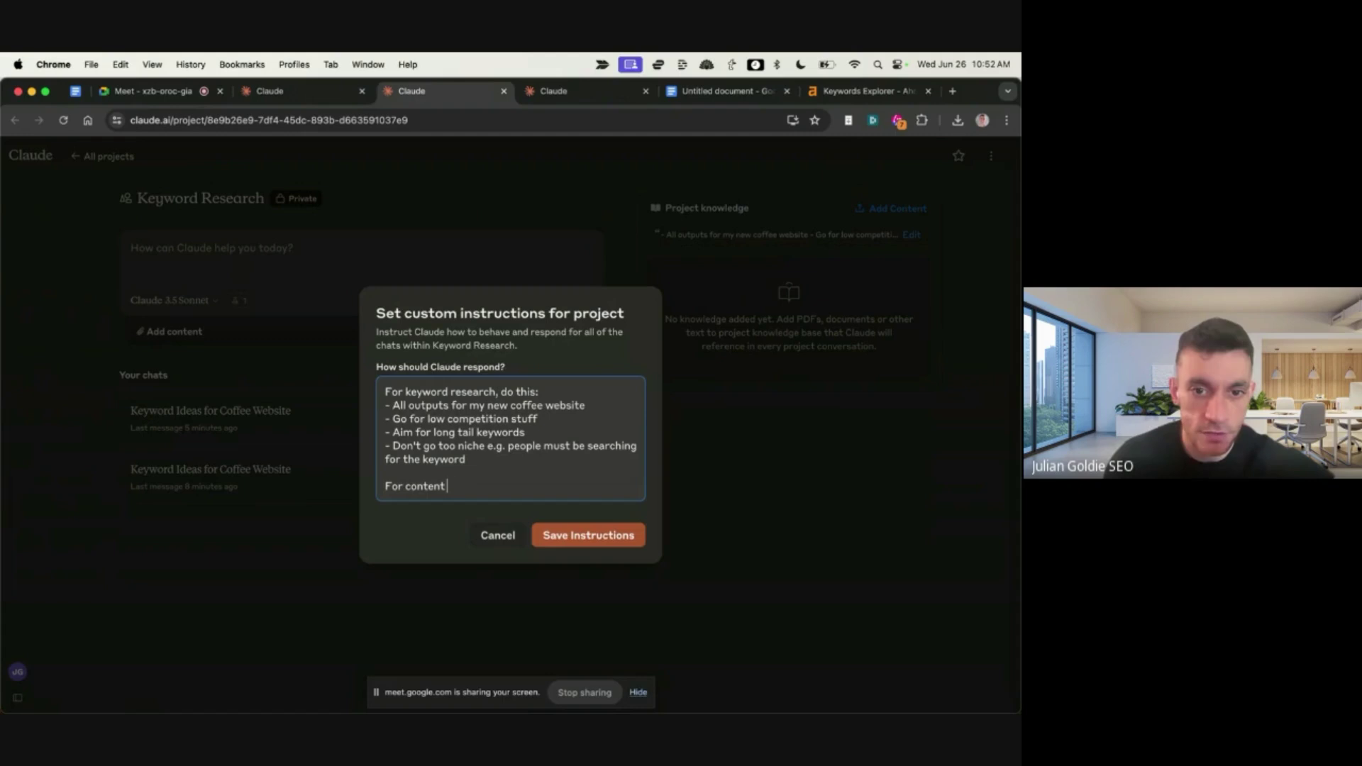
type(" creation, do this:")
key("Return")
key("Return")
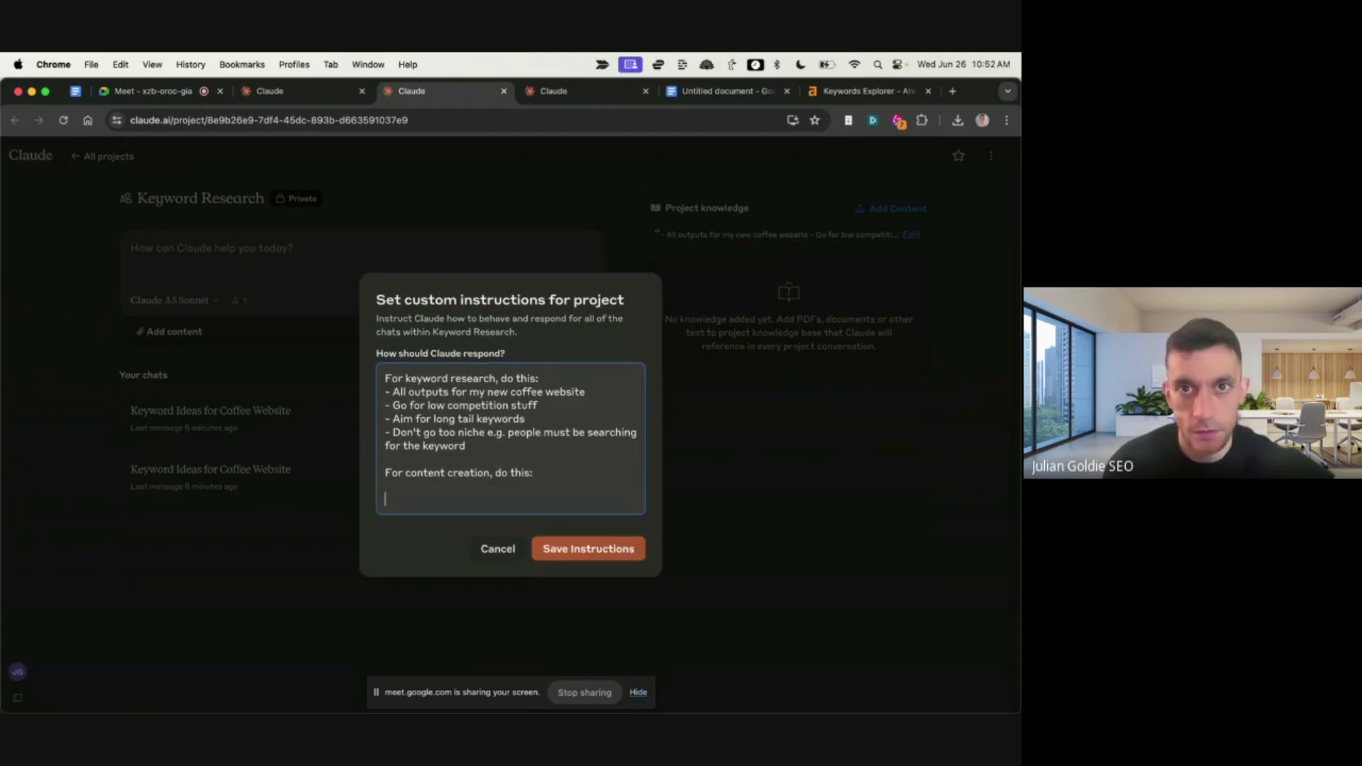
Step: Paste the copied content guidelines under "For content creation, do this:" and save the Keyword Research project's instructions
key("ctrl+Tab")
key("ctrl+Tab")
key("ctrl+shift+Tab")
key("ctrl+shift+Tab")
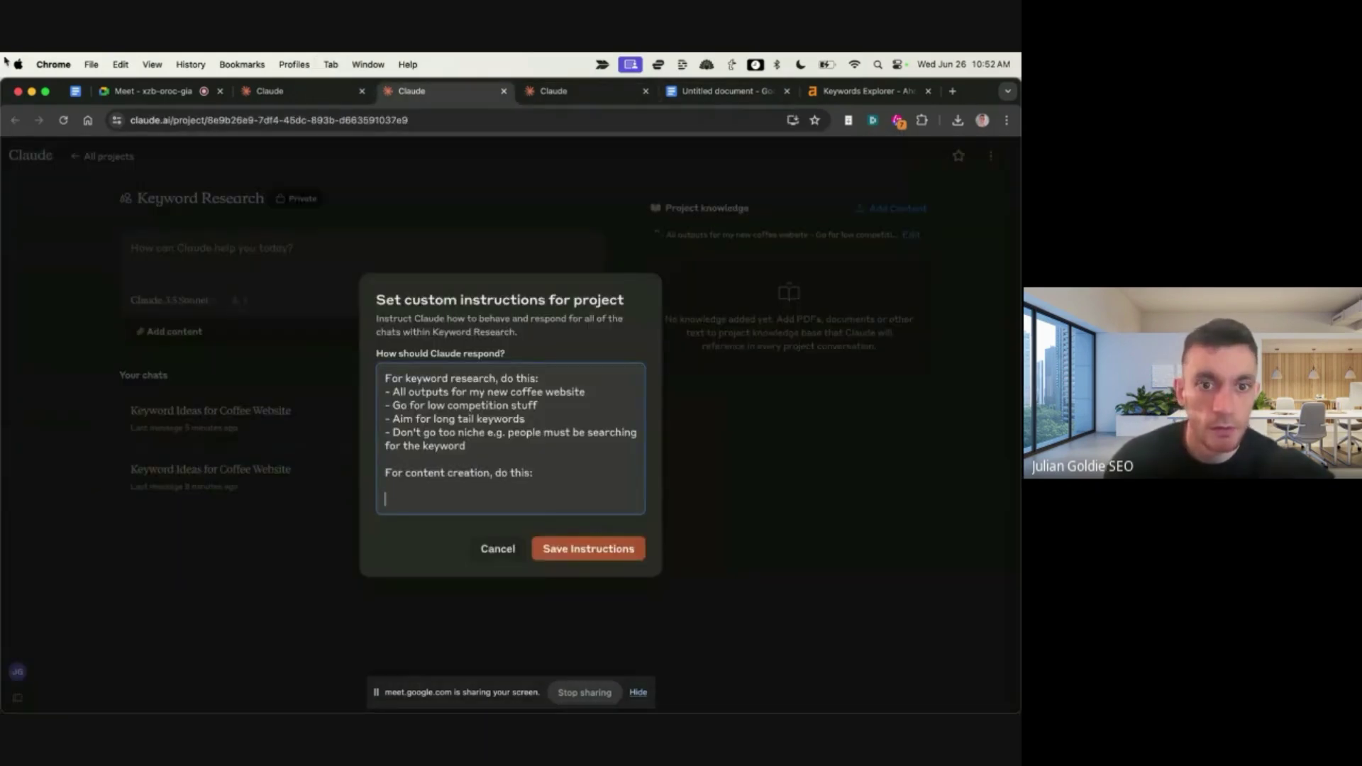
key("super+v")
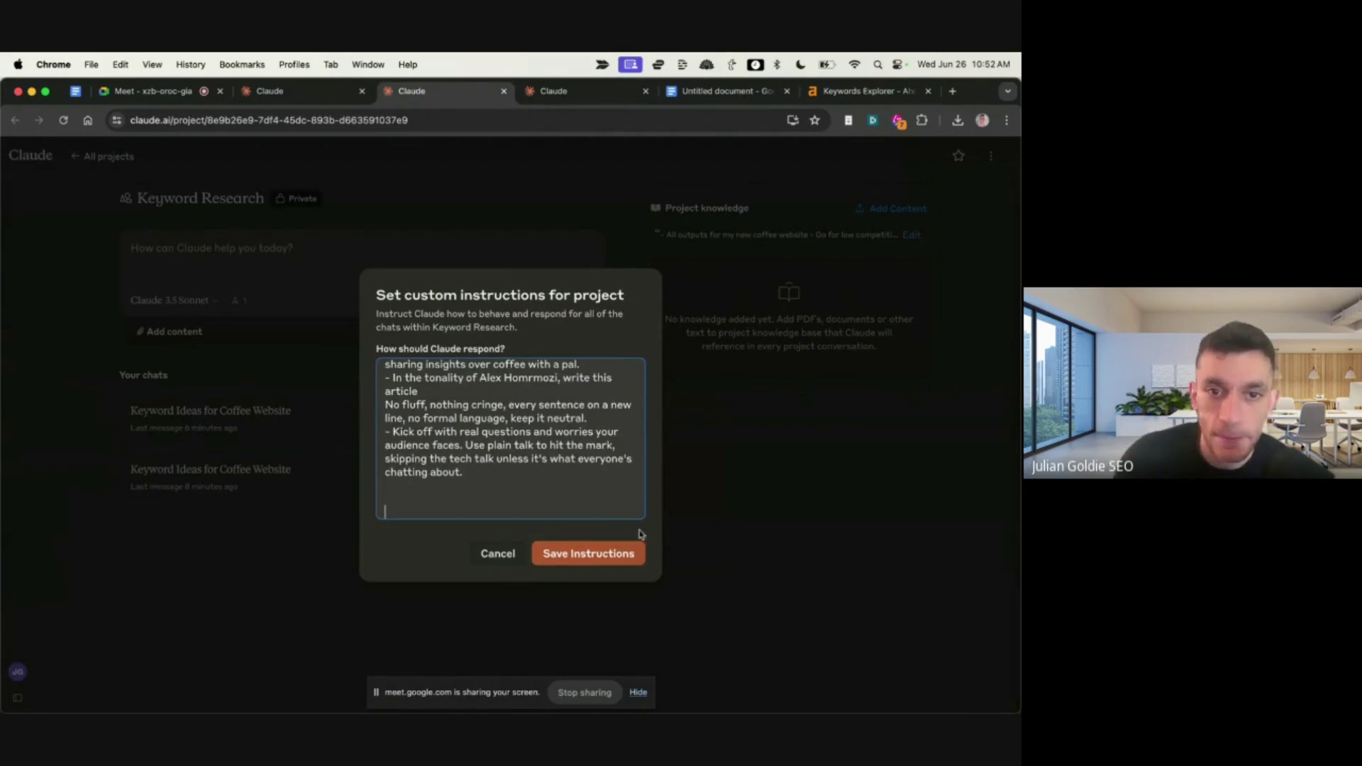
key("super+Up")
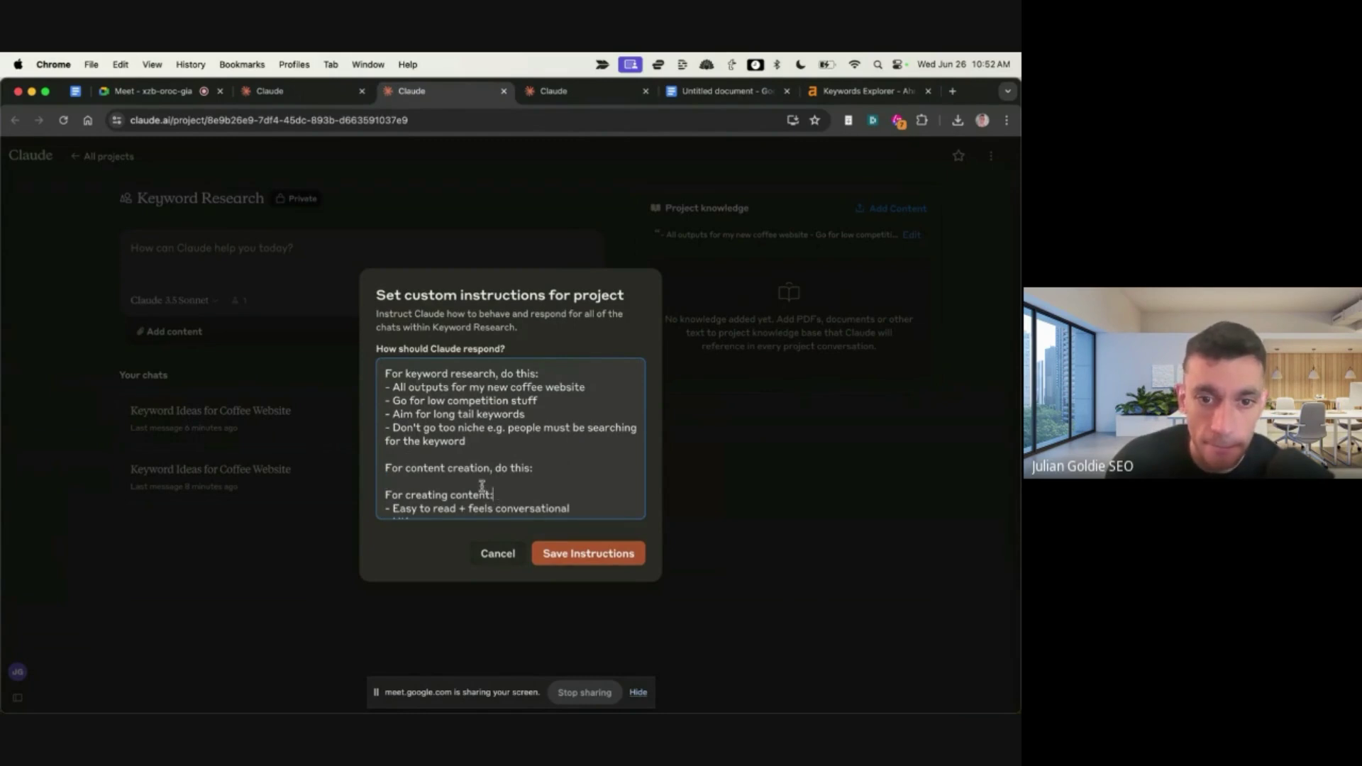
left_click(595, 557)
Step: Rename the Keyword Research project to "Keywords + Content" and send the prompt "gimme kws" in a new project chat
type("Keywords")
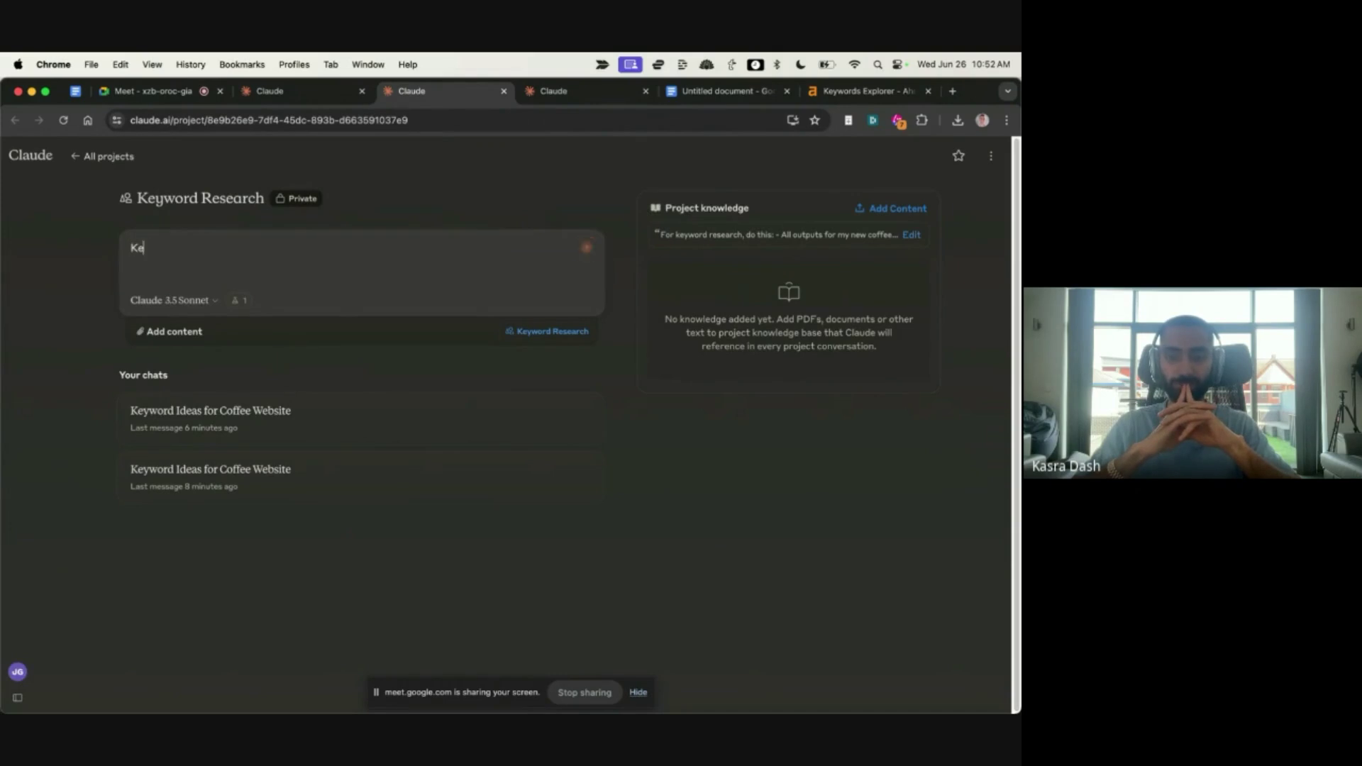
key("Return")
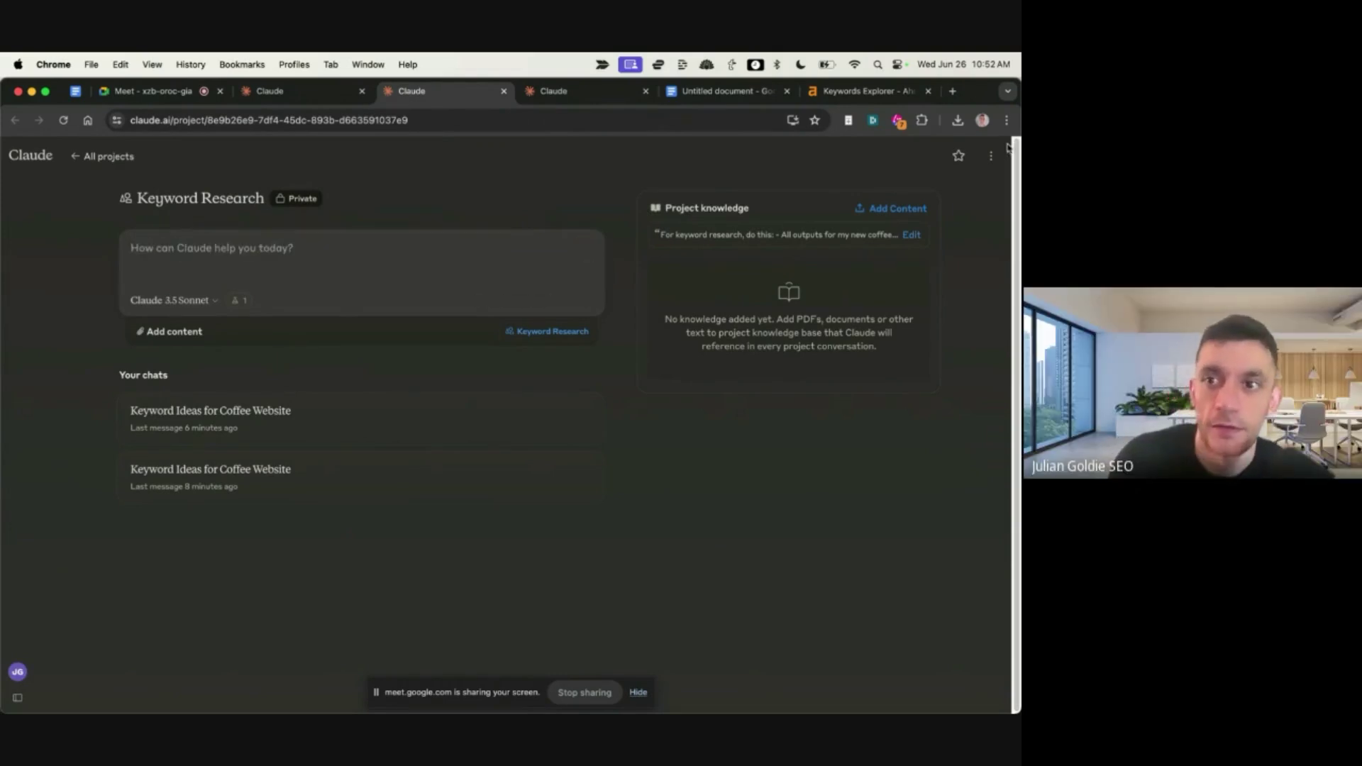
type("Kewwords")
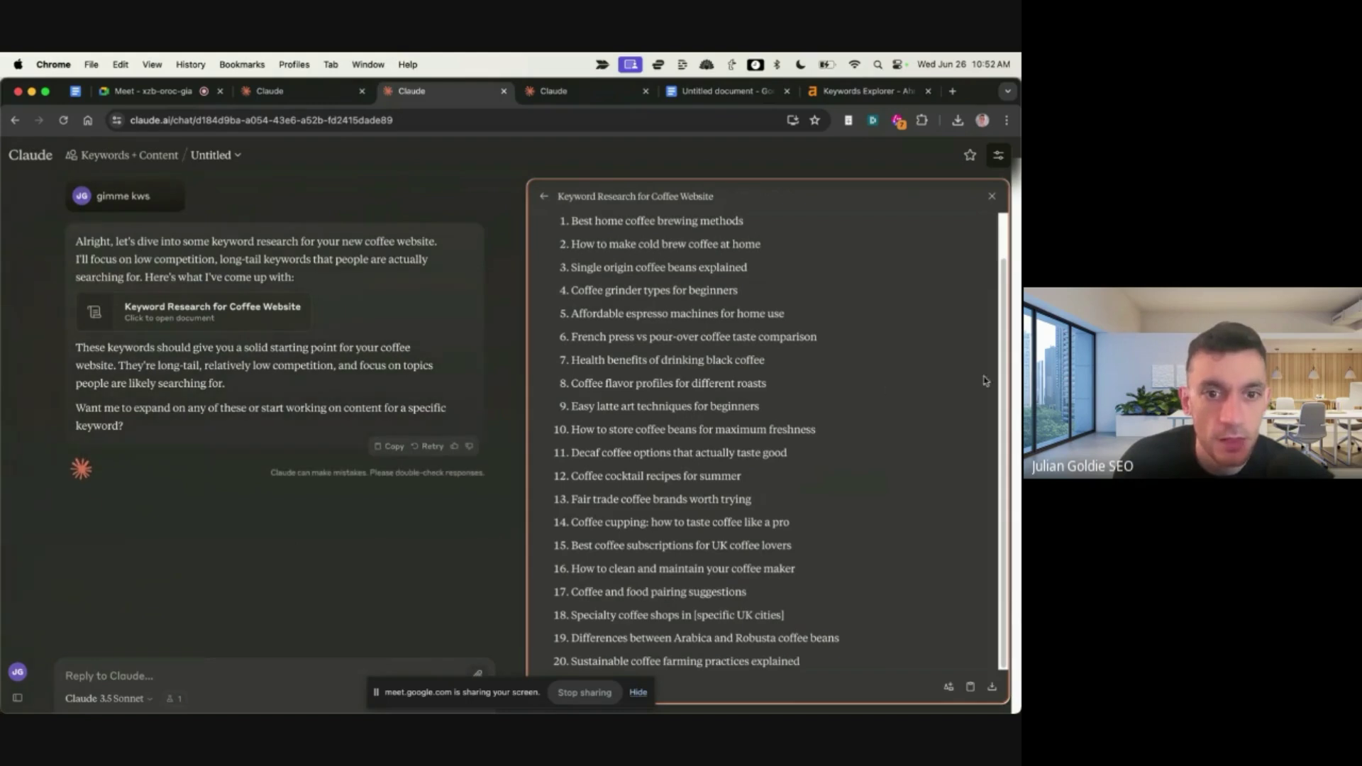
Step: Copy "How to make cold brew coffee at home" from the generated keyword list and look it up in Ahrefs Keywords Explorer for the United States
double_click(581, 221)
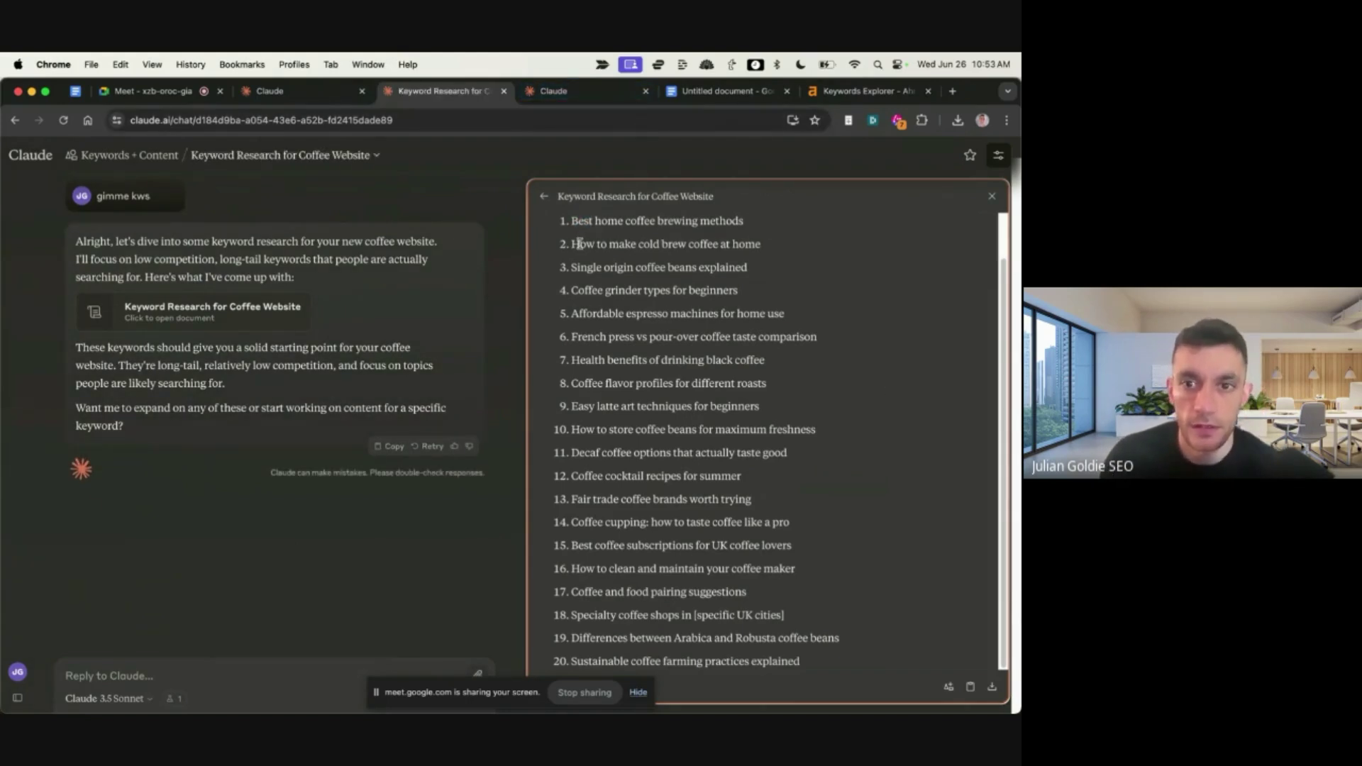
left_click_drag(572, 244, 795, 252)
key("super+c")
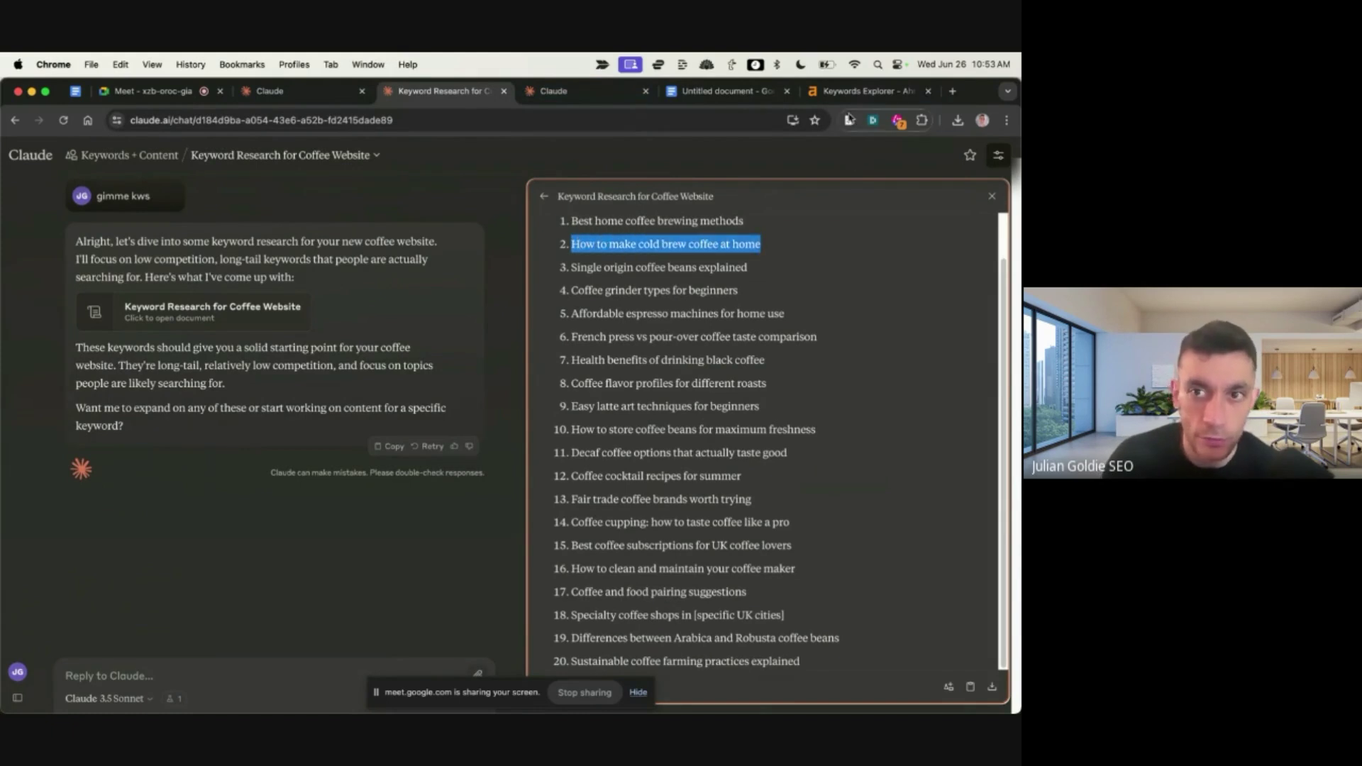
left_click(862, 91)
double_click(221, 186)
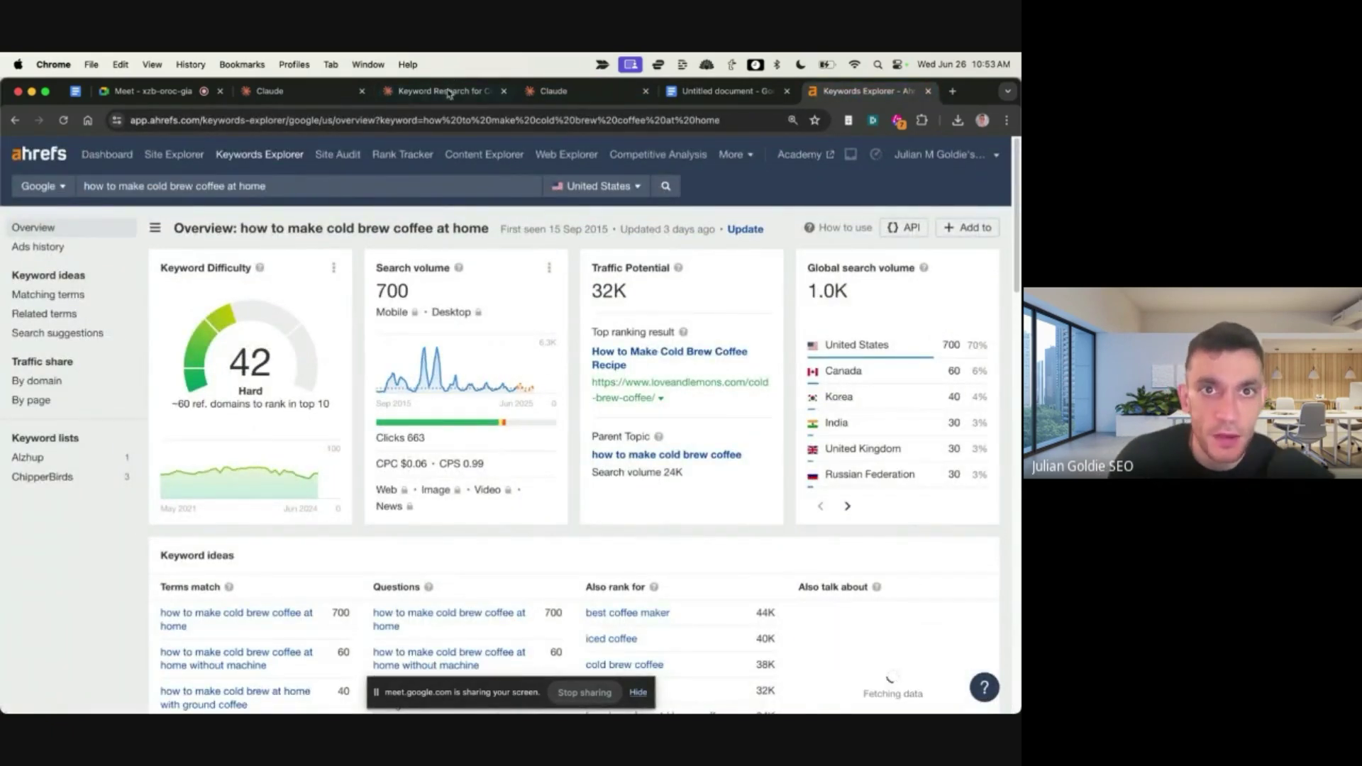
Step: Back in the Claude chat, copy keyword 6 and send "Keyword = French press vs pour-over coffee taste comparison" with "Write the content"
left_click(449, 93)
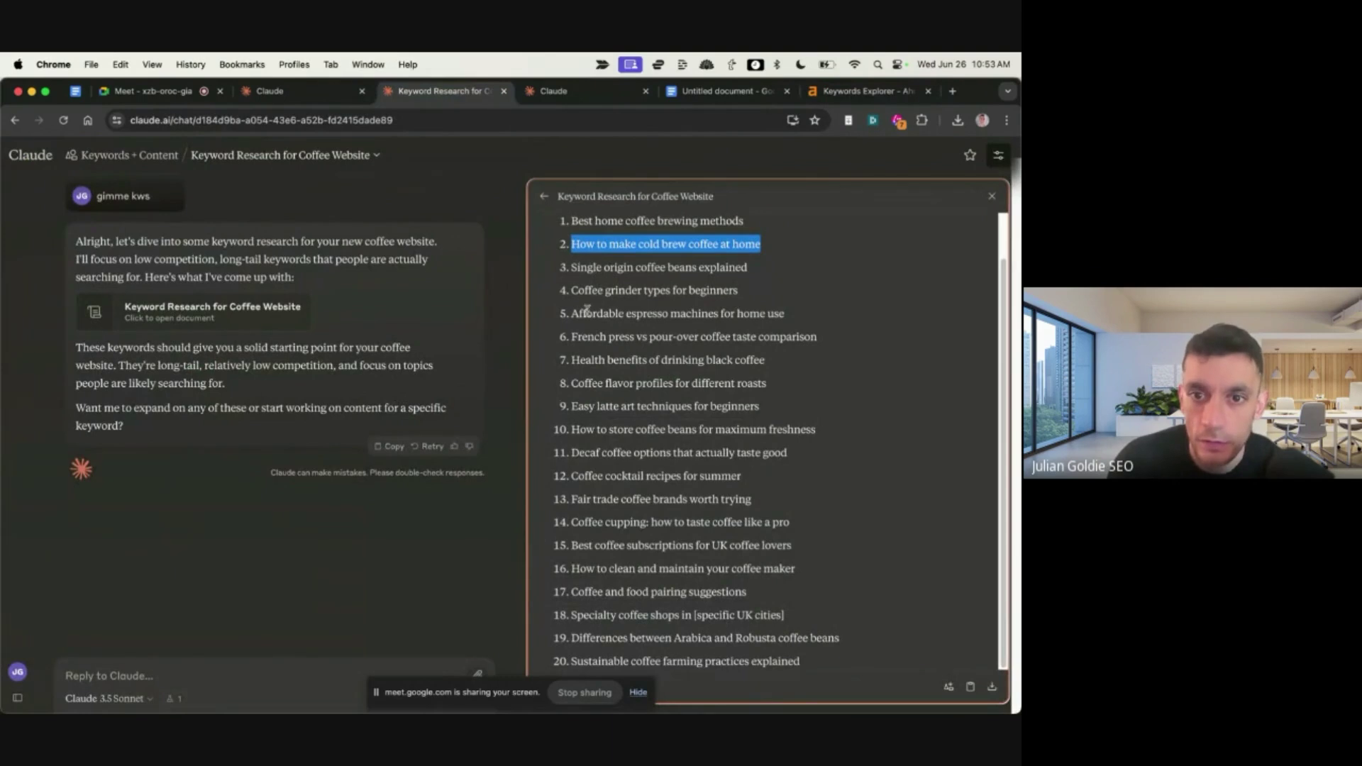
left_click_drag(575, 336, 855, 347)
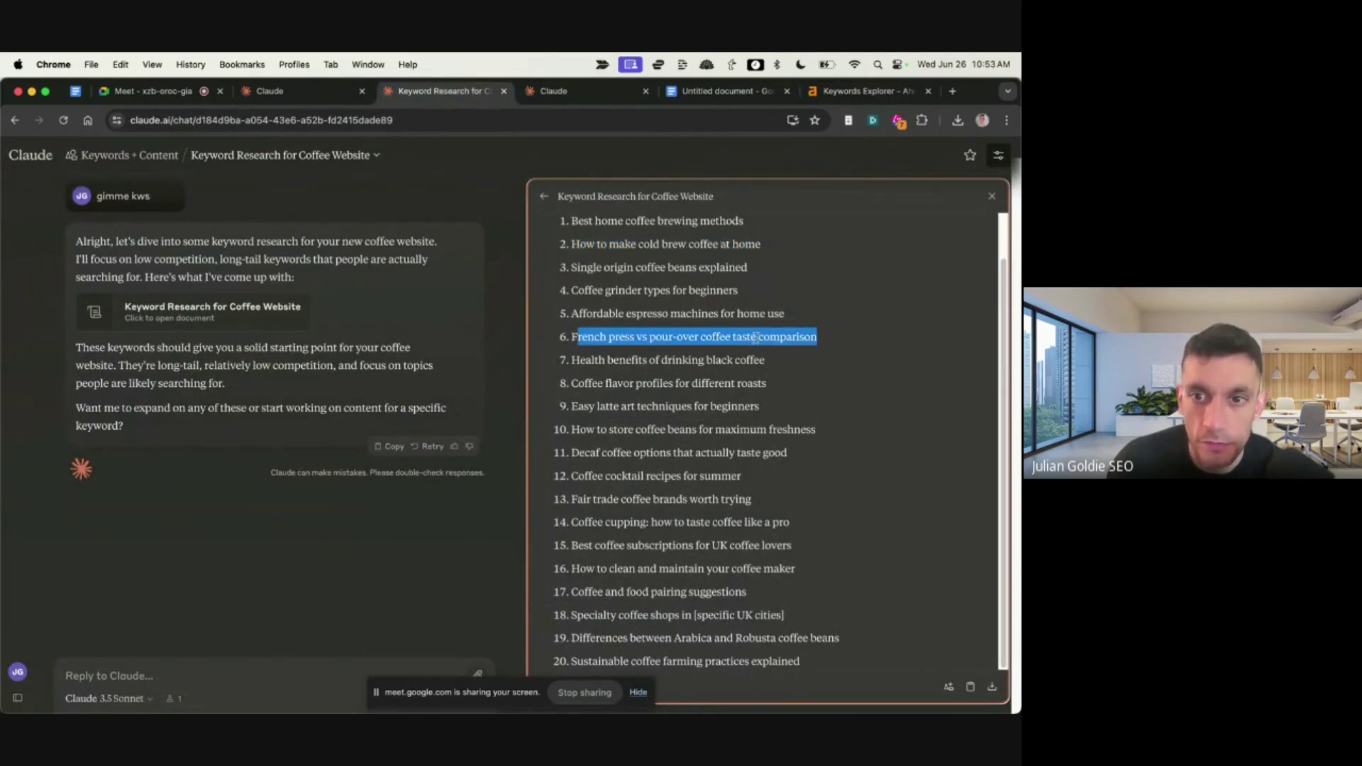
left_click(579, 341)
left_click_drag(572, 344, 829, 349)
key("super+c")
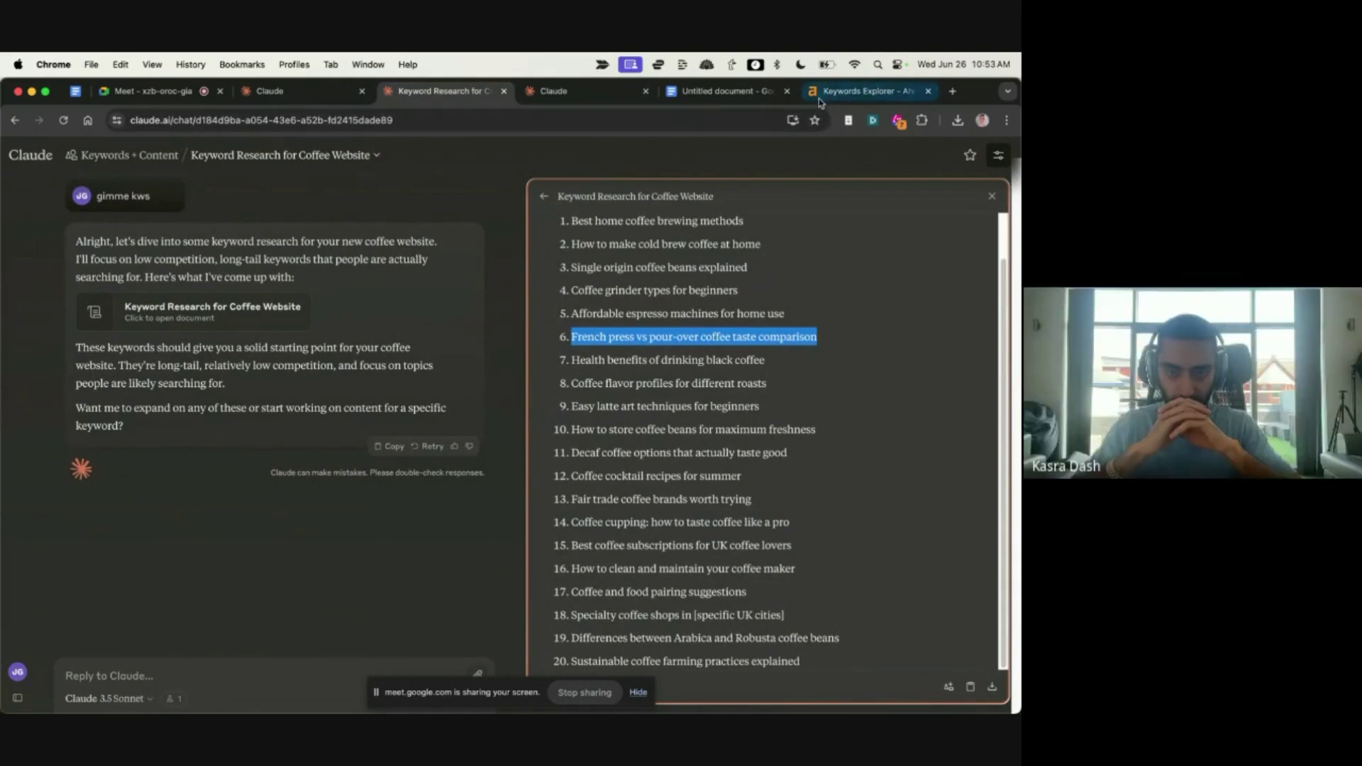
left_click(355, 359)
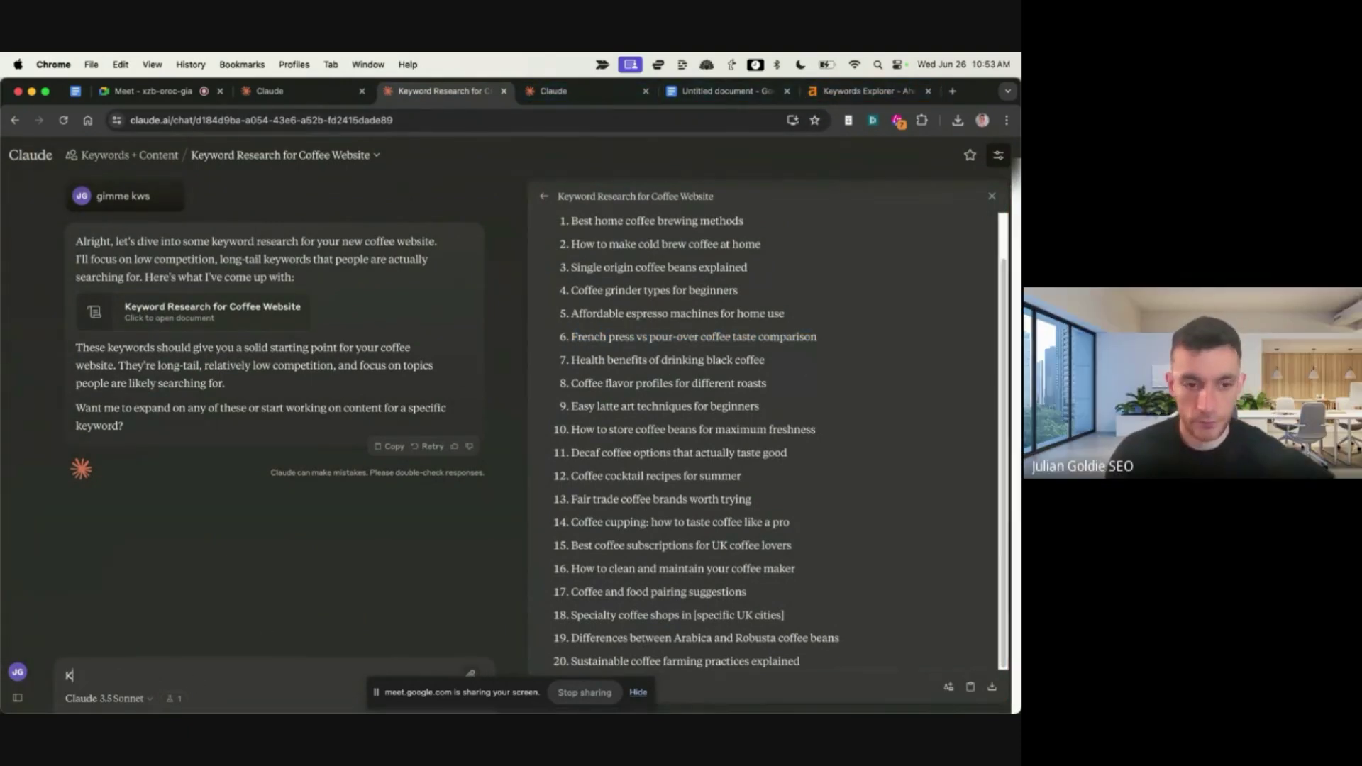
key("Return")
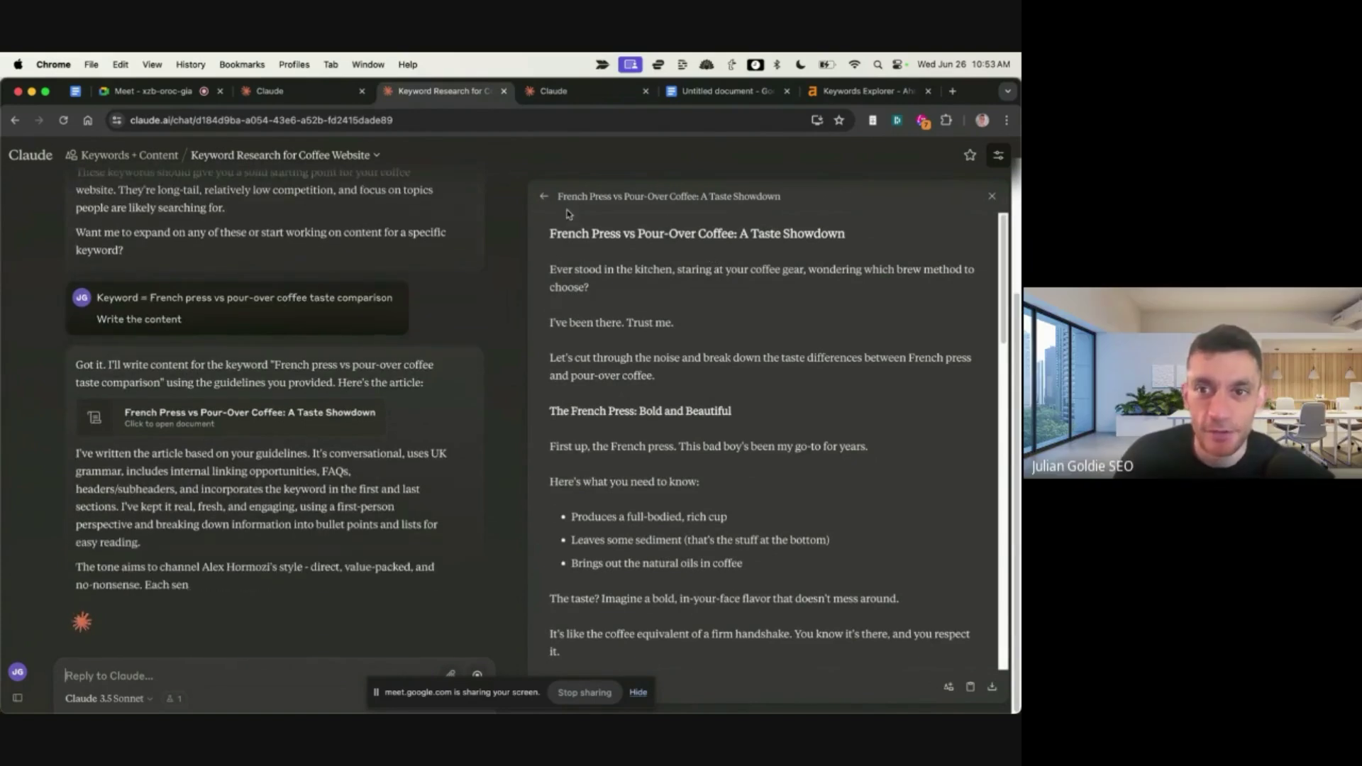
Step: Review the title and opening lines of the generated French press article for tone and readability
left_click_drag(548, 234, 881, 231)
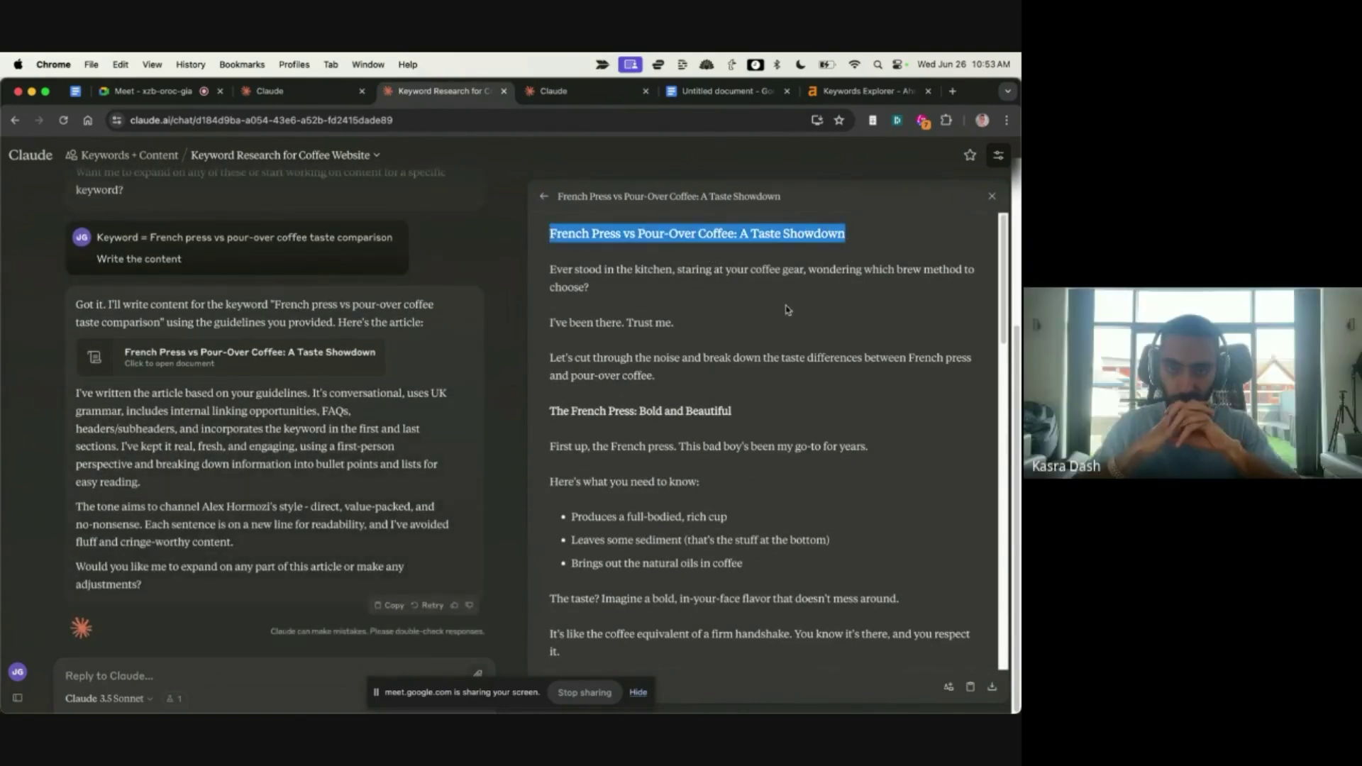
left_click(692, 297)
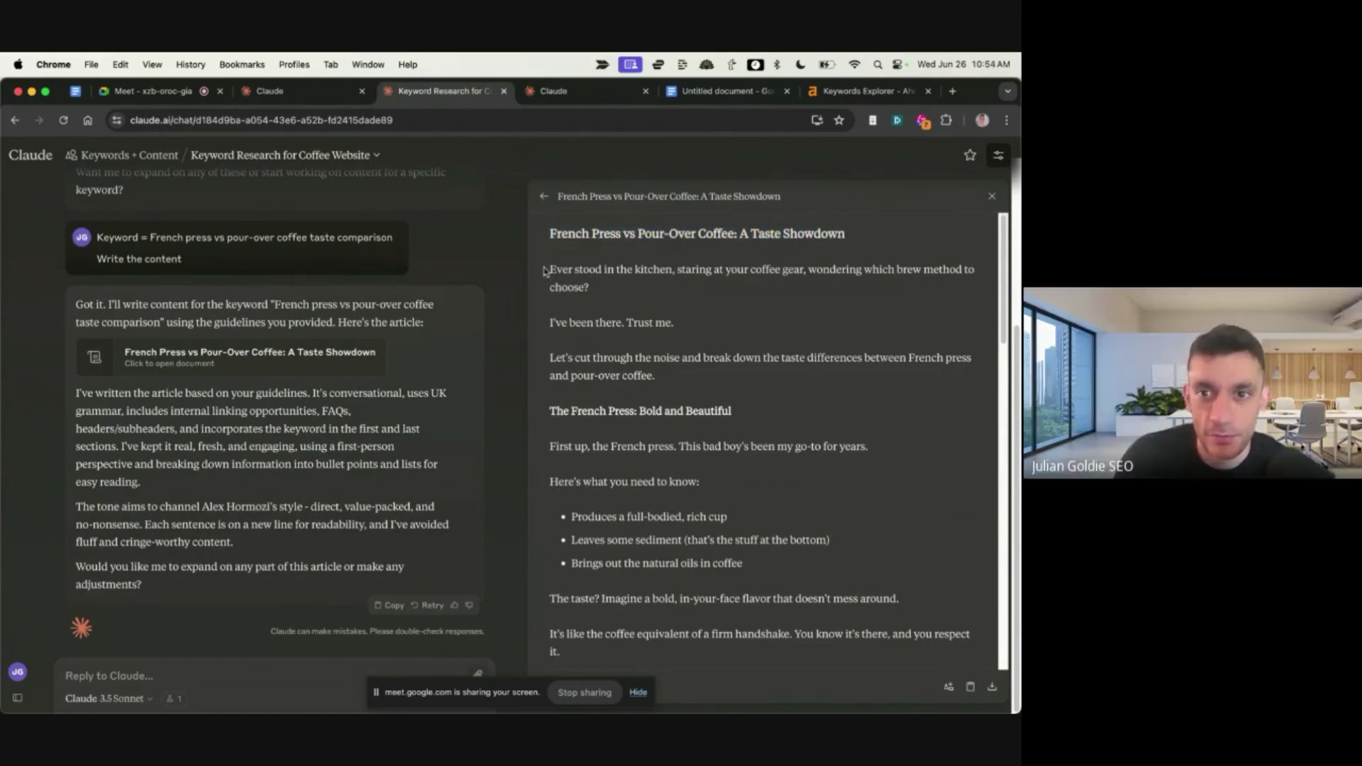
left_click_drag(551, 267, 675, 324)
left_click(695, 330)
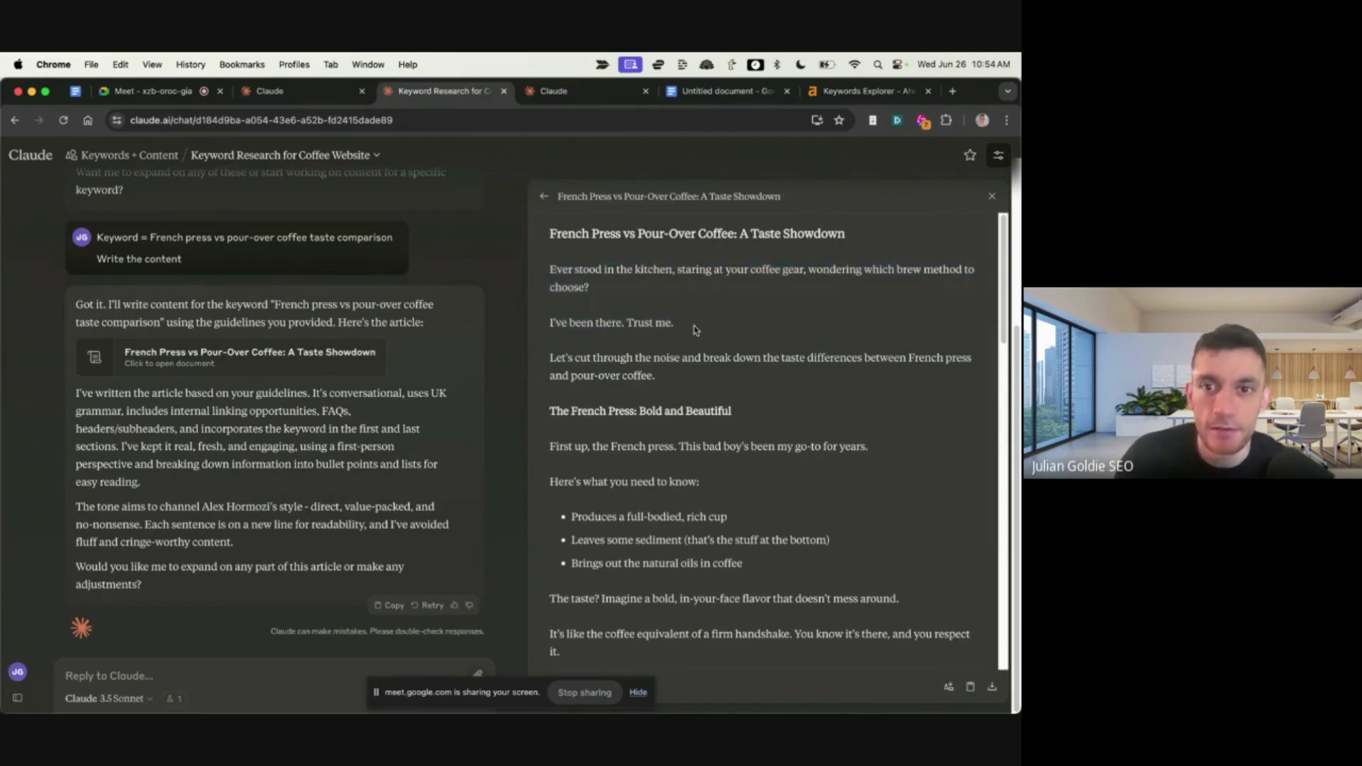
left_click_drag(679, 270, 806, 280)
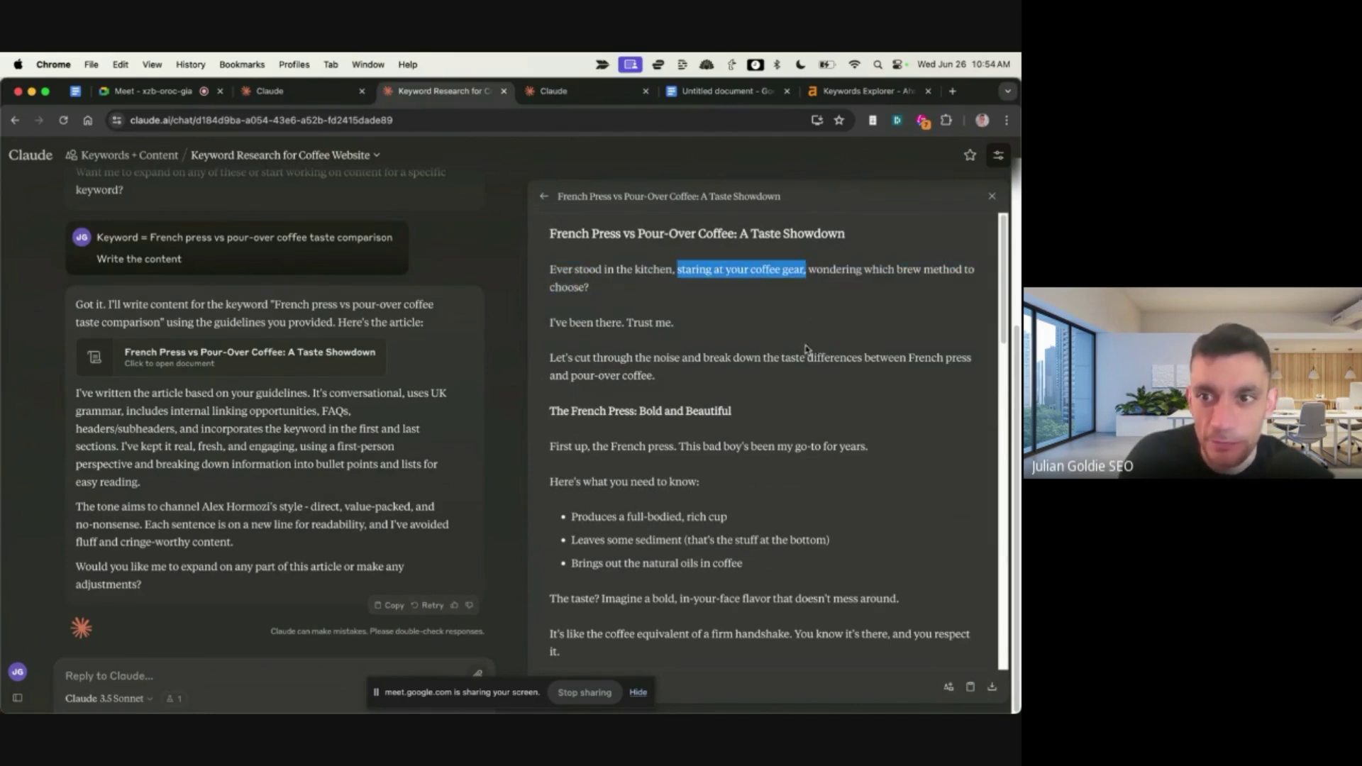
left_click(742, 399)
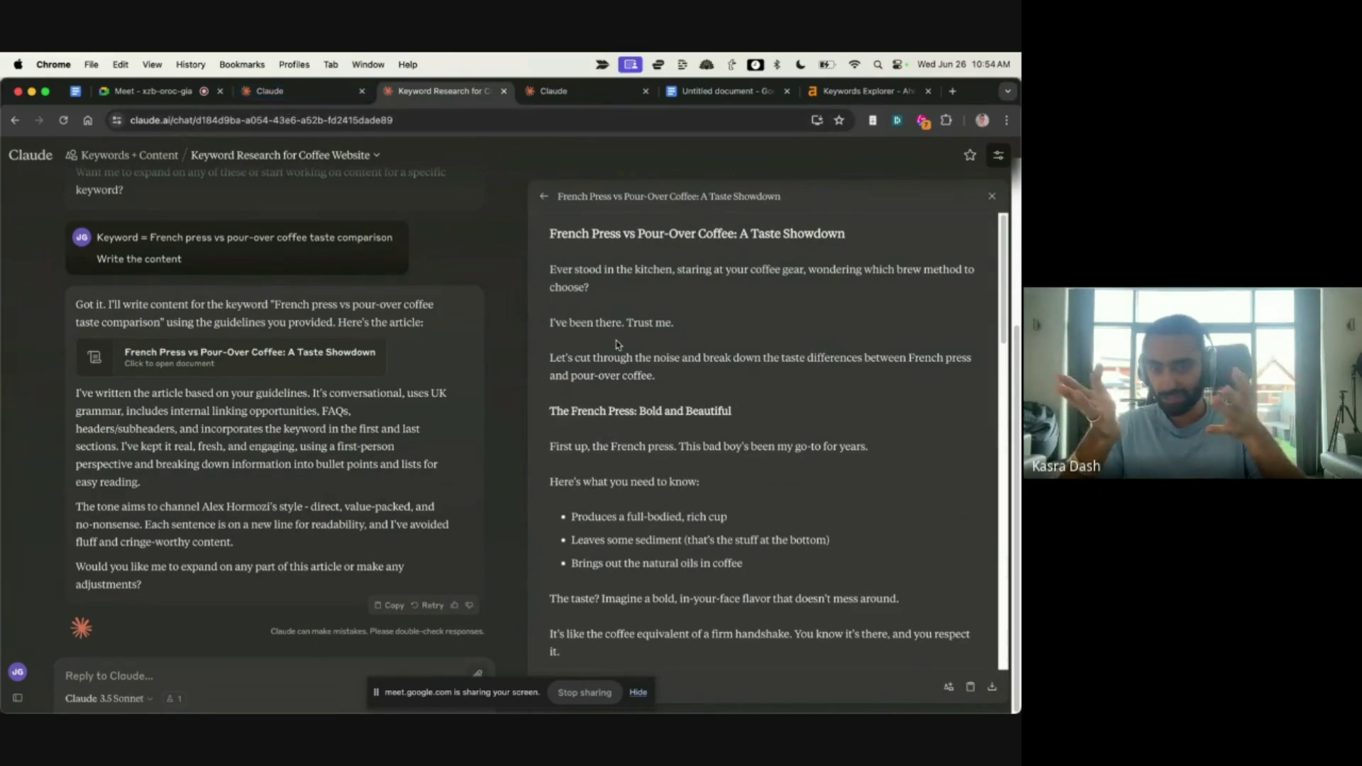
Step: Examine the section "The French Press: Bold and Beautiful", including its heading, opening sentence, bullet list and closing lines
scroll(582, 369, "down", 2)
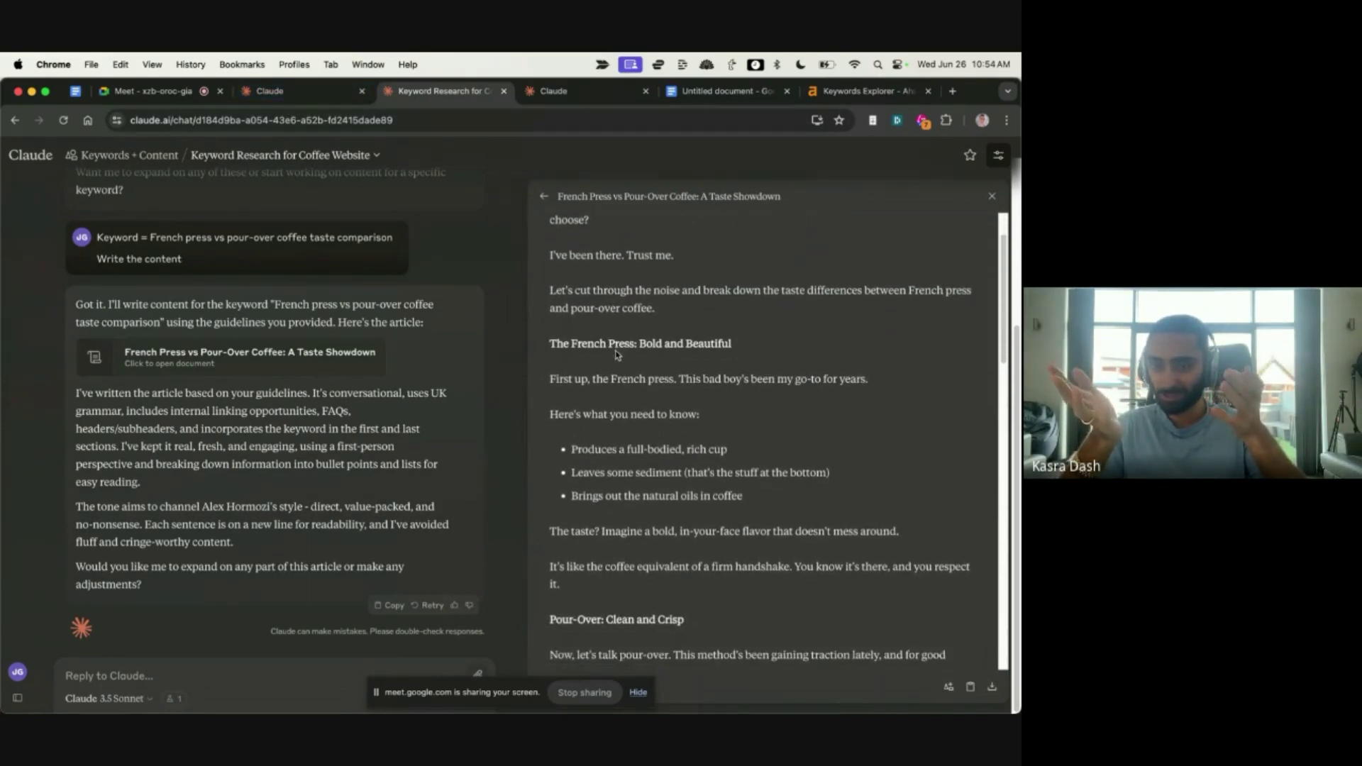
scroll(622, 403, "down", 3)
scroll(633, 406, "down", 1)
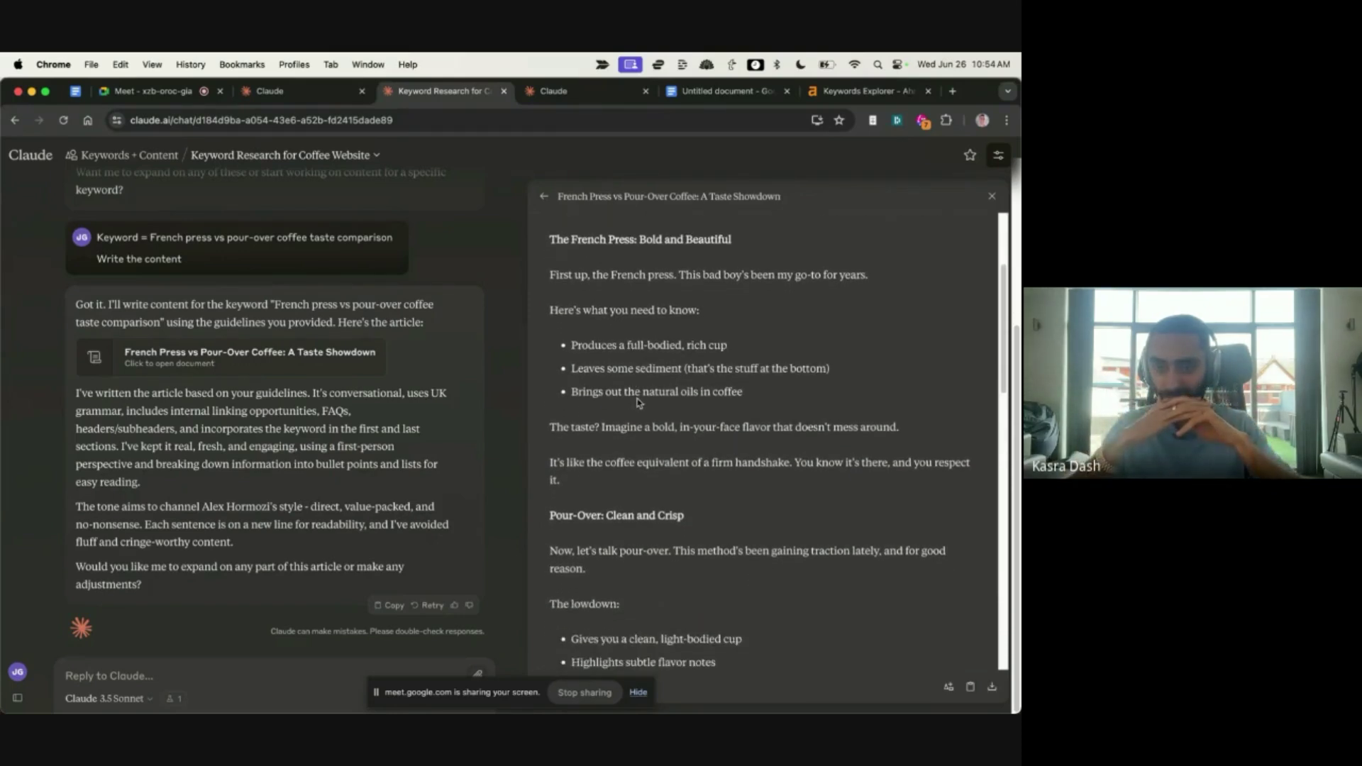
left_click_drag(554, 232, 745, 247)
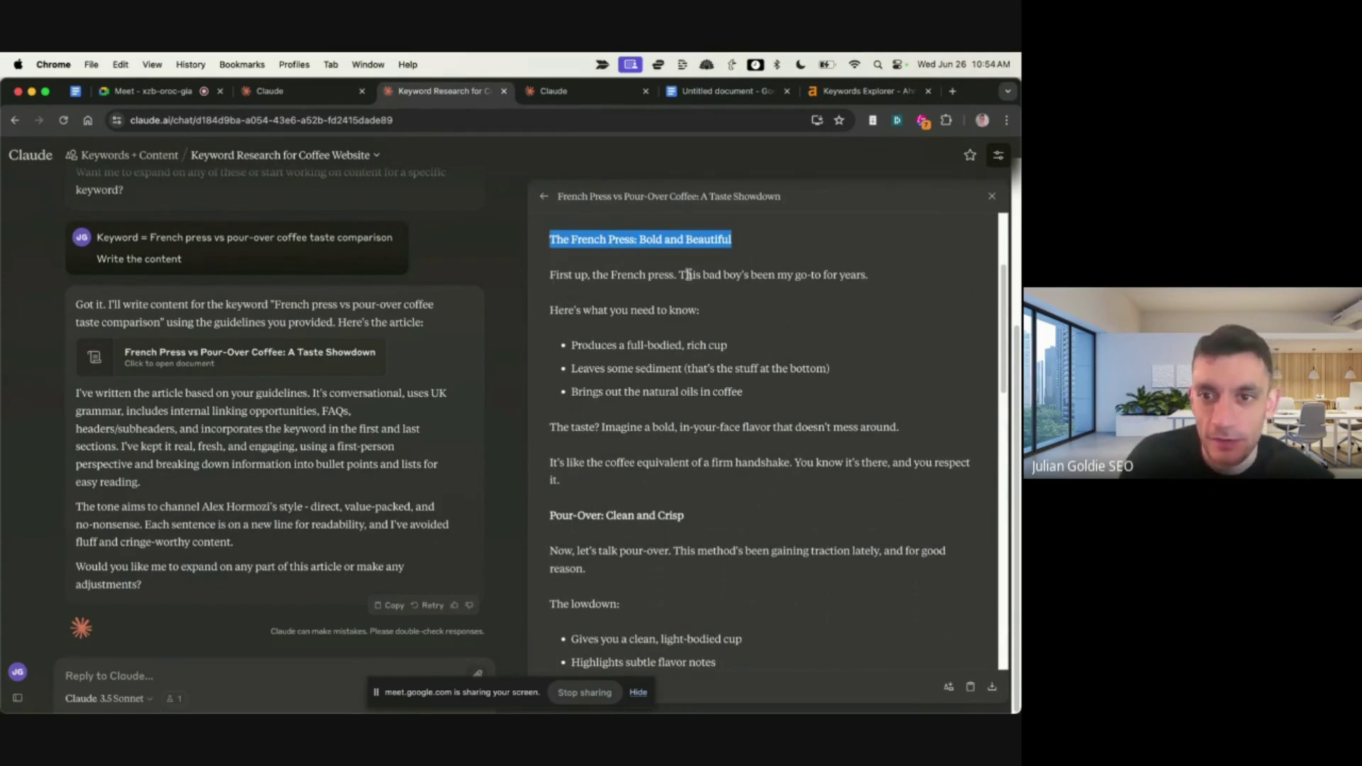
left_click_drag(550, 279, 870, 281)
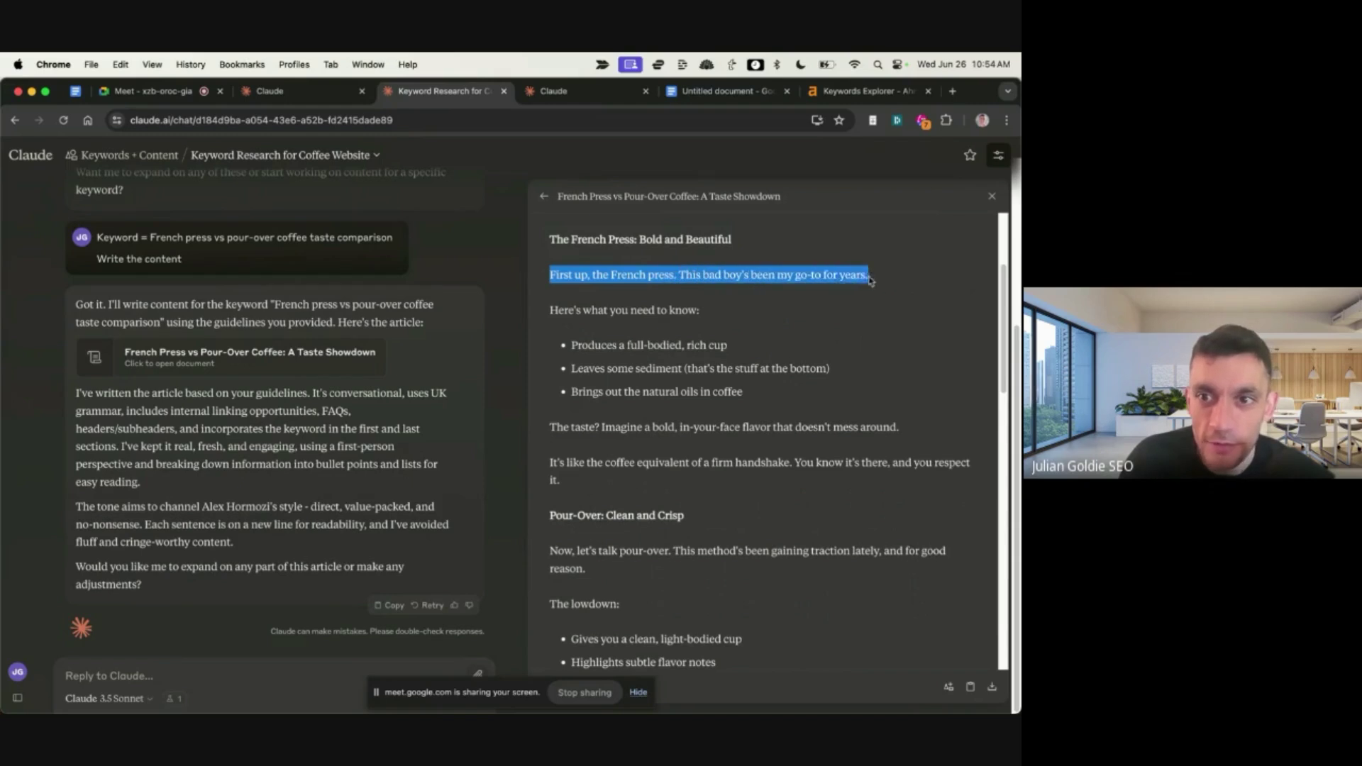
left_click(882, 284)
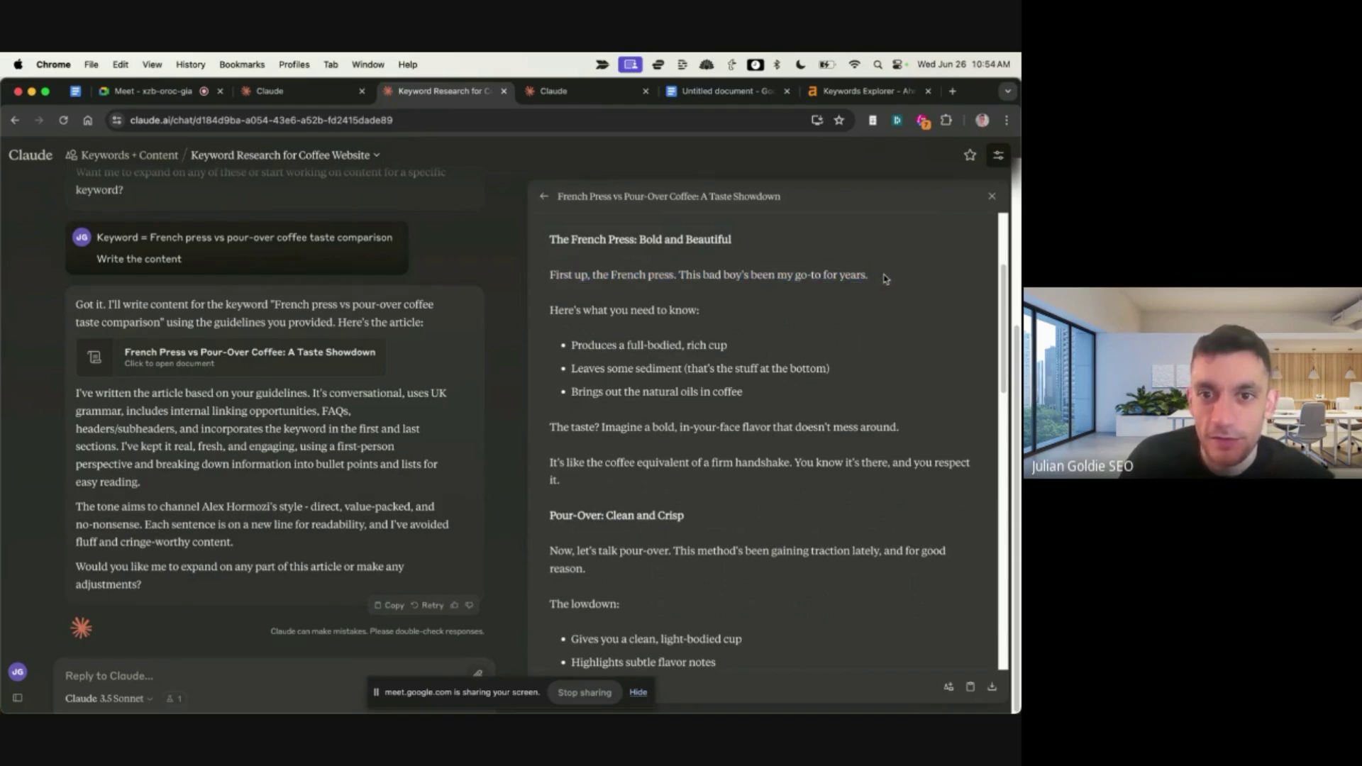
left_click_drag(526, 320, 751, 305)
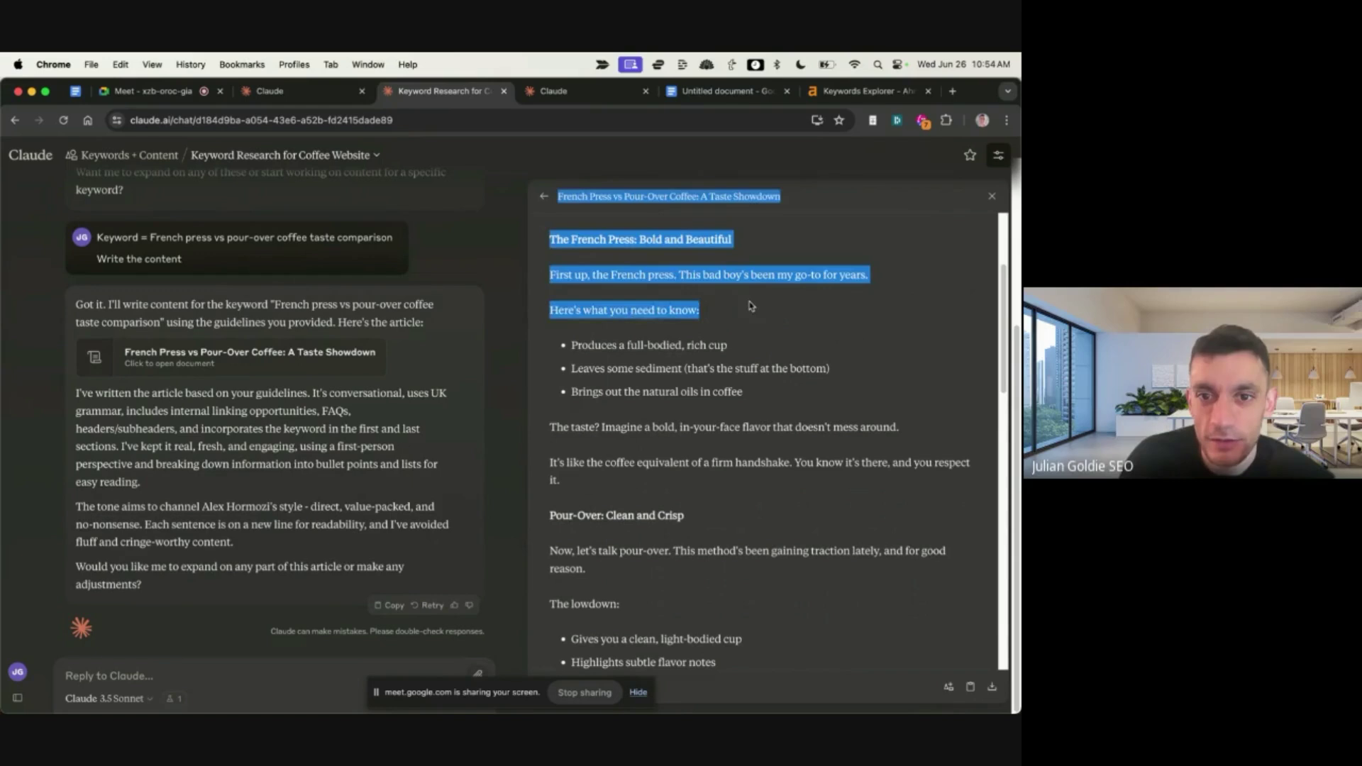
left_click(743, 326)
scroll(732, 340, "down", 1)
scroll(733, 340, "down", 1)
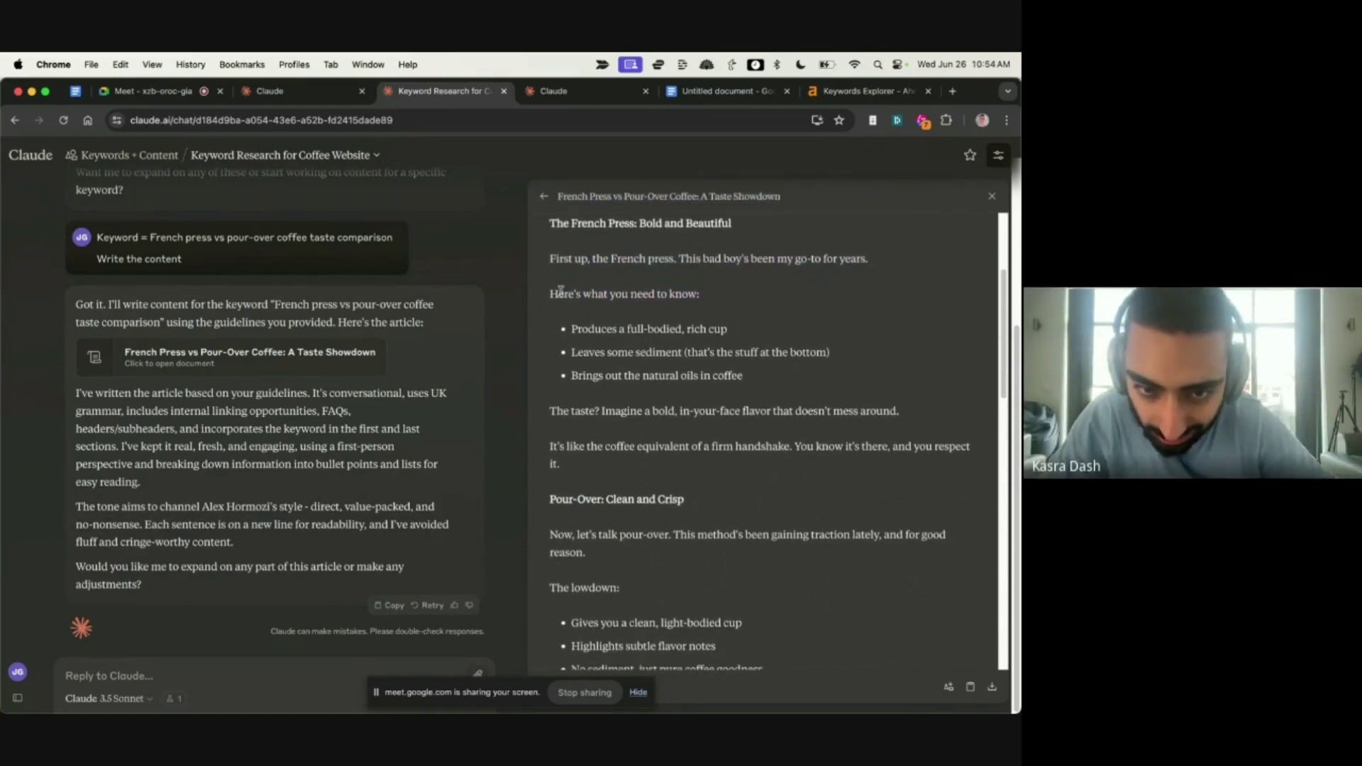
left_click_drag(556, 243, 625, 478)
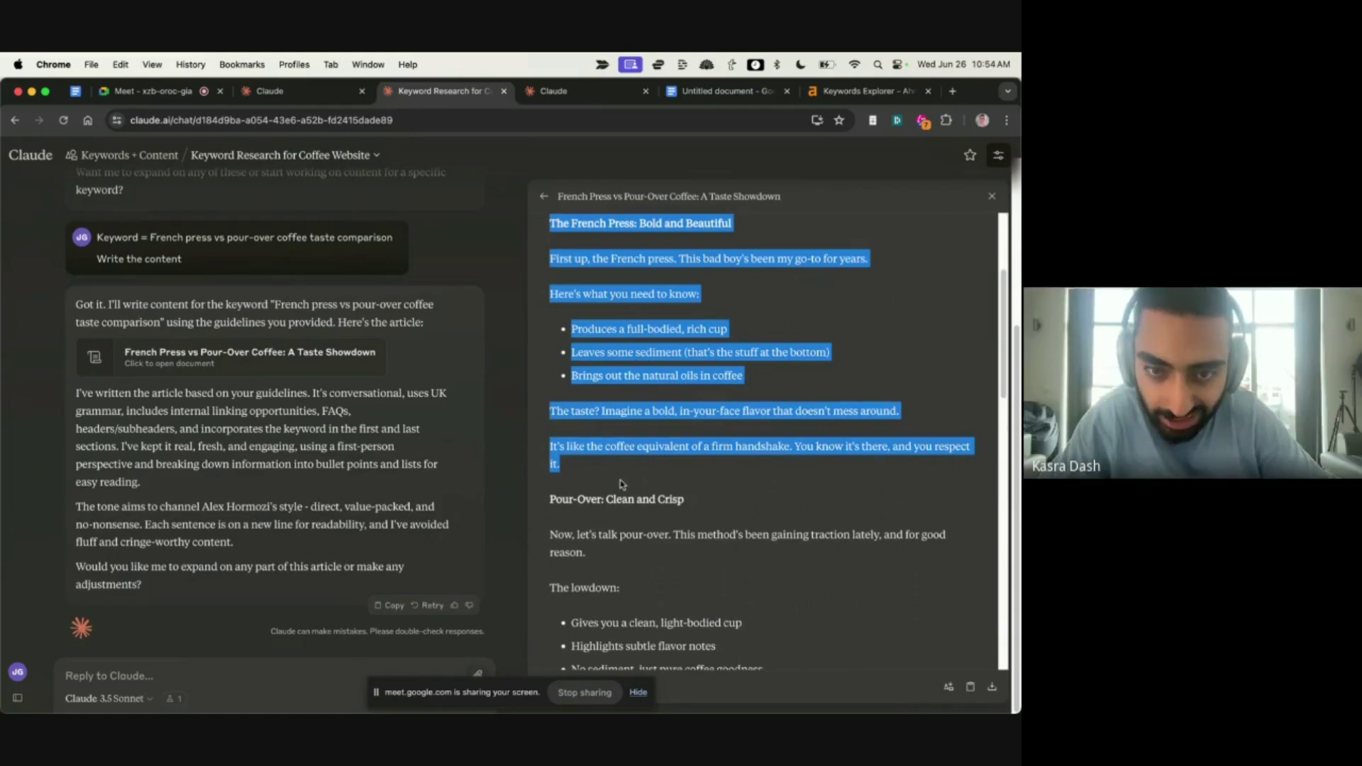
left_click(751, 573)
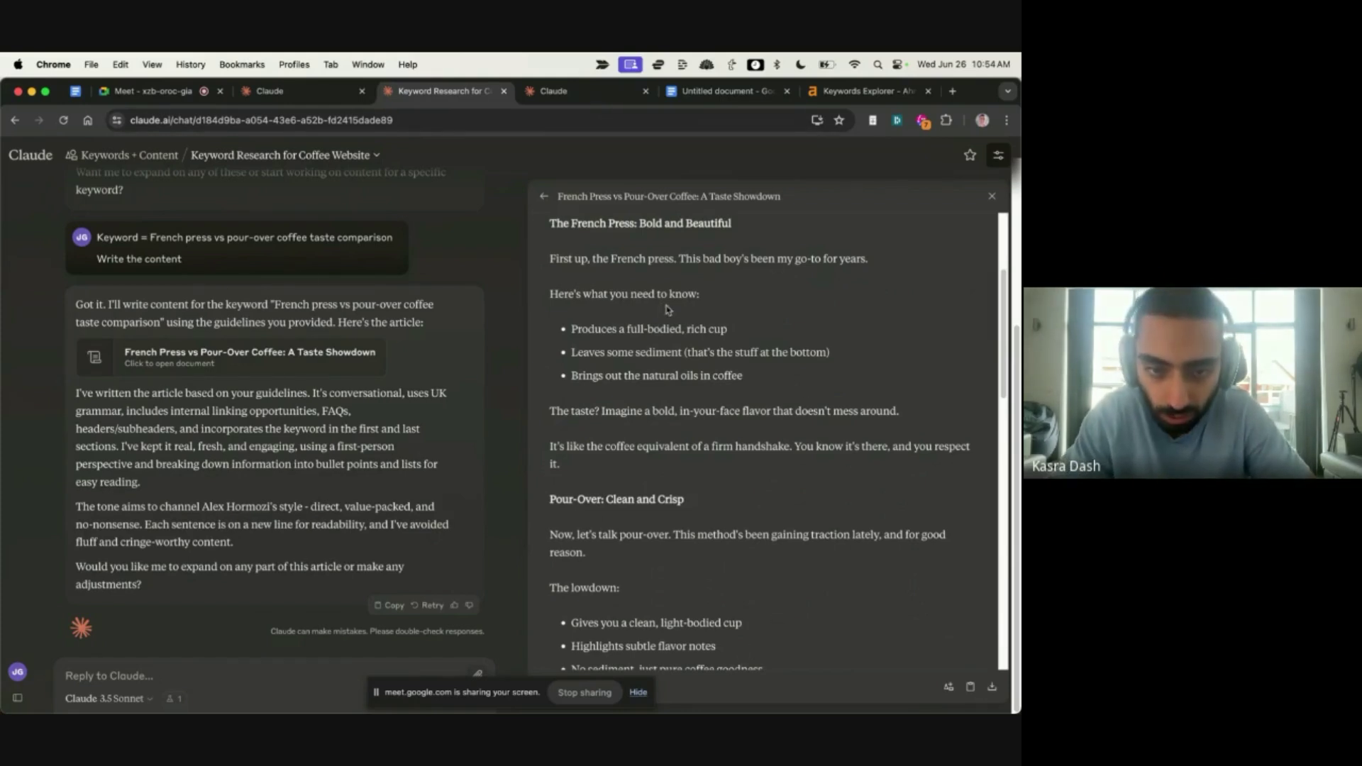
left_click_drag(549, 221, 686, 466)
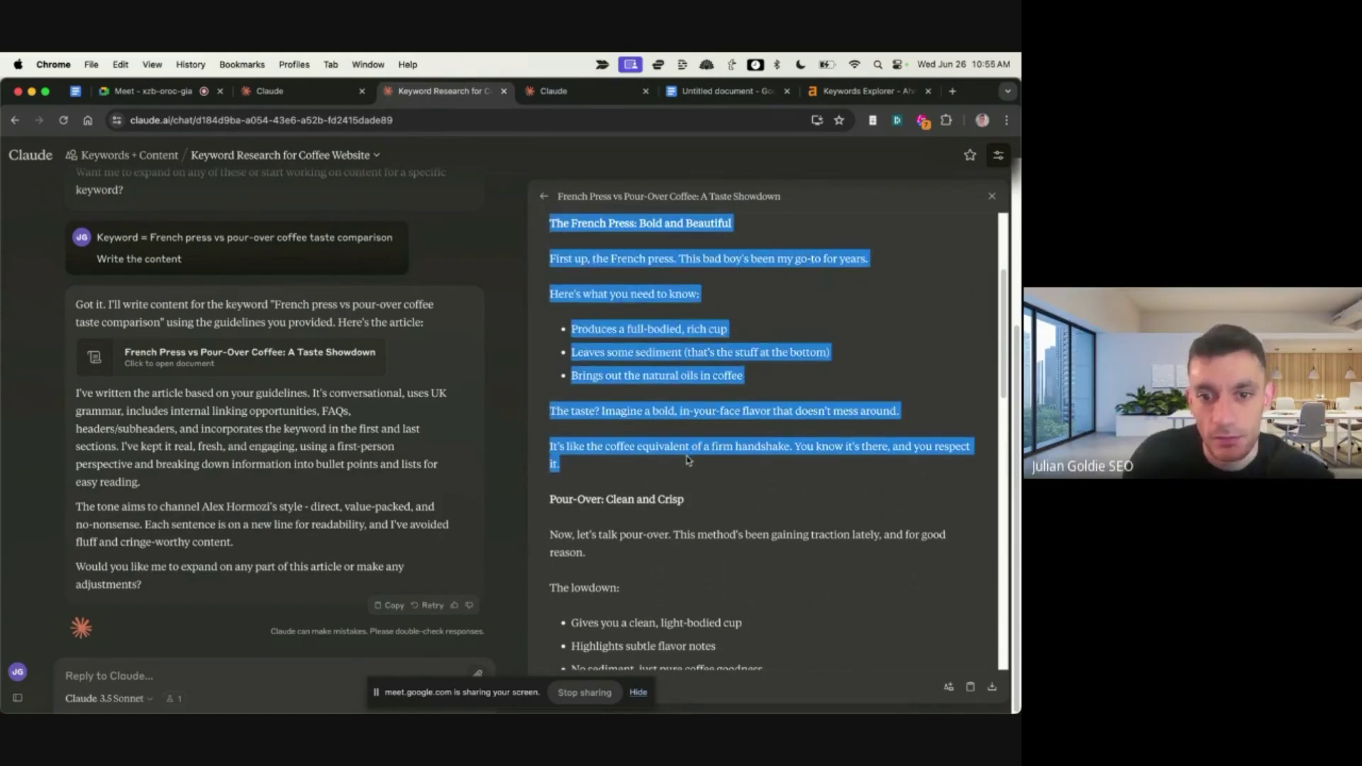
Step: Examine the section "Pour-Over: Clean and Crisp", from its heading through its bullets to the closing quote line
scroll(687, 462, "down", 3)
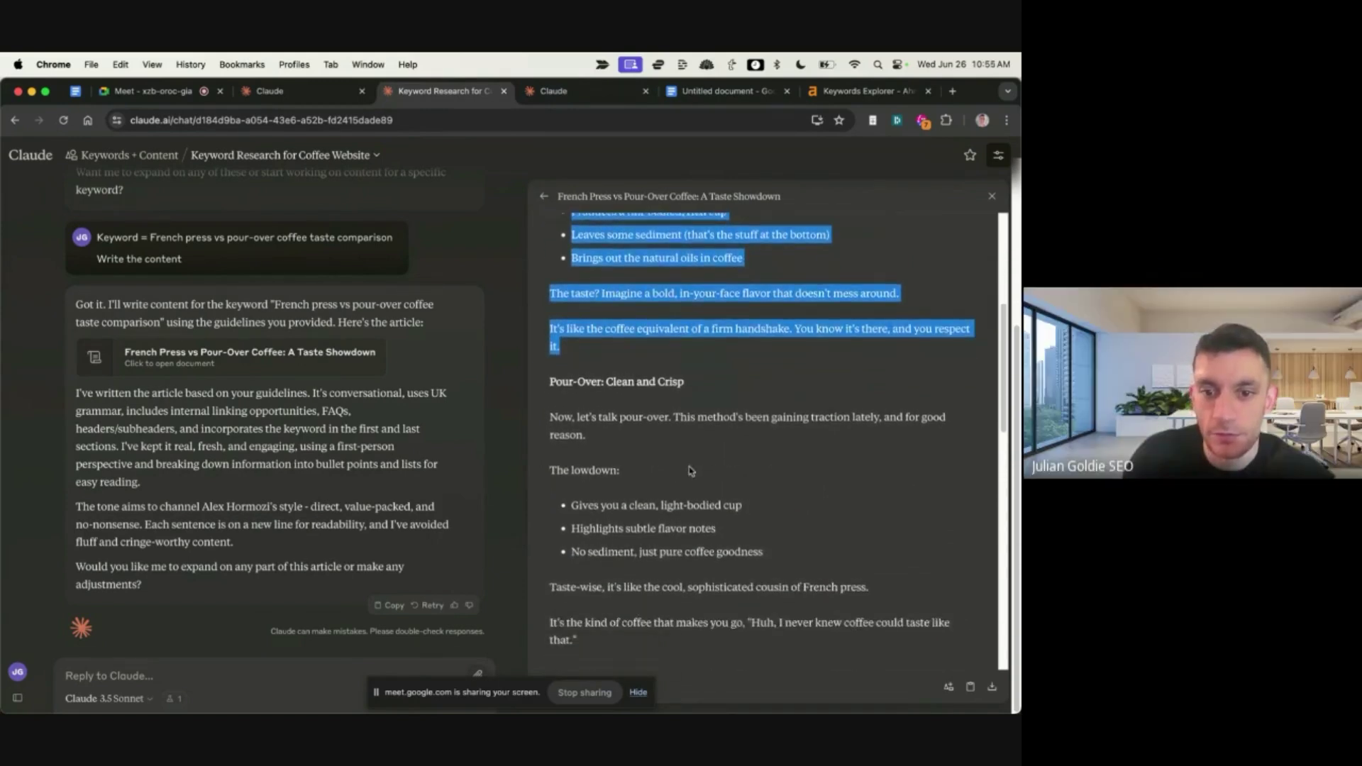
scroll(692, 470, "down", 2)
left_click(527, 254)
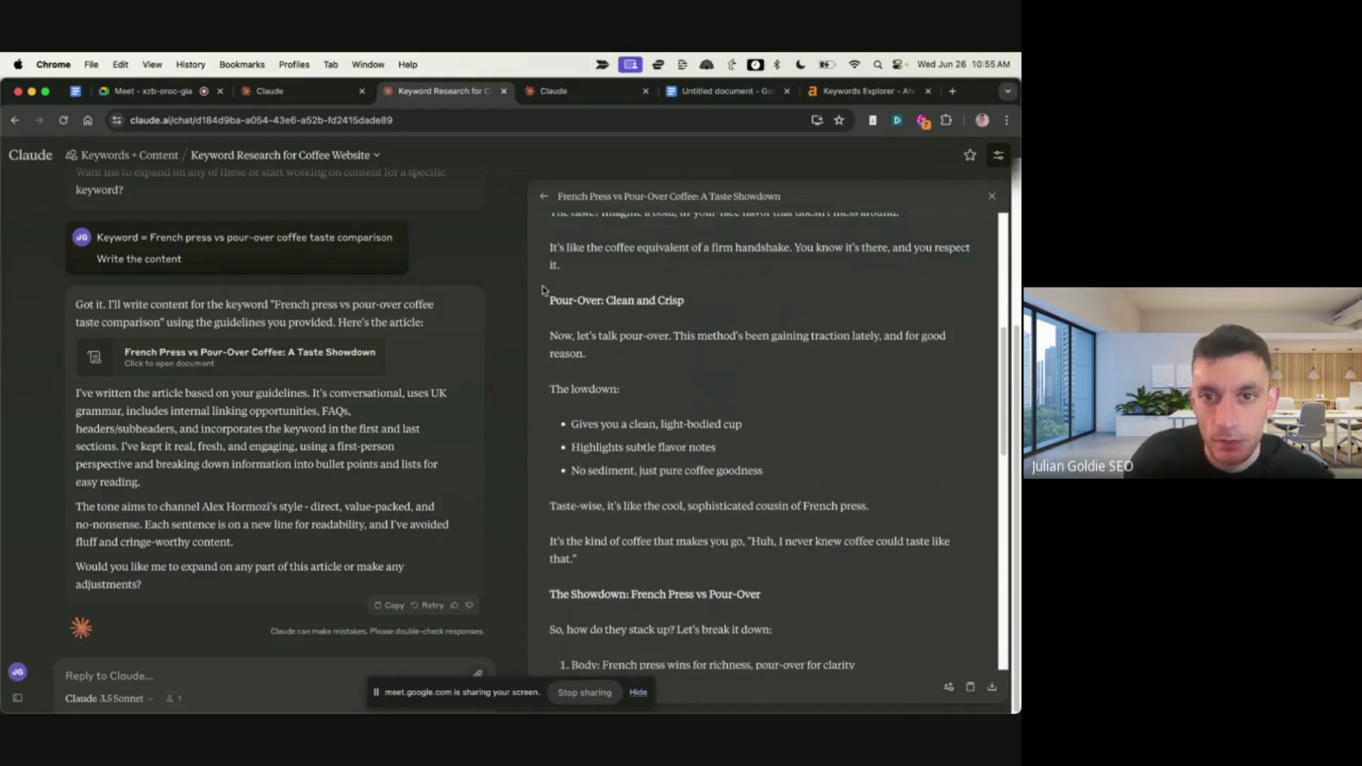
left_click_drag(543, 289, 615, 302)
left_click(561, 346)
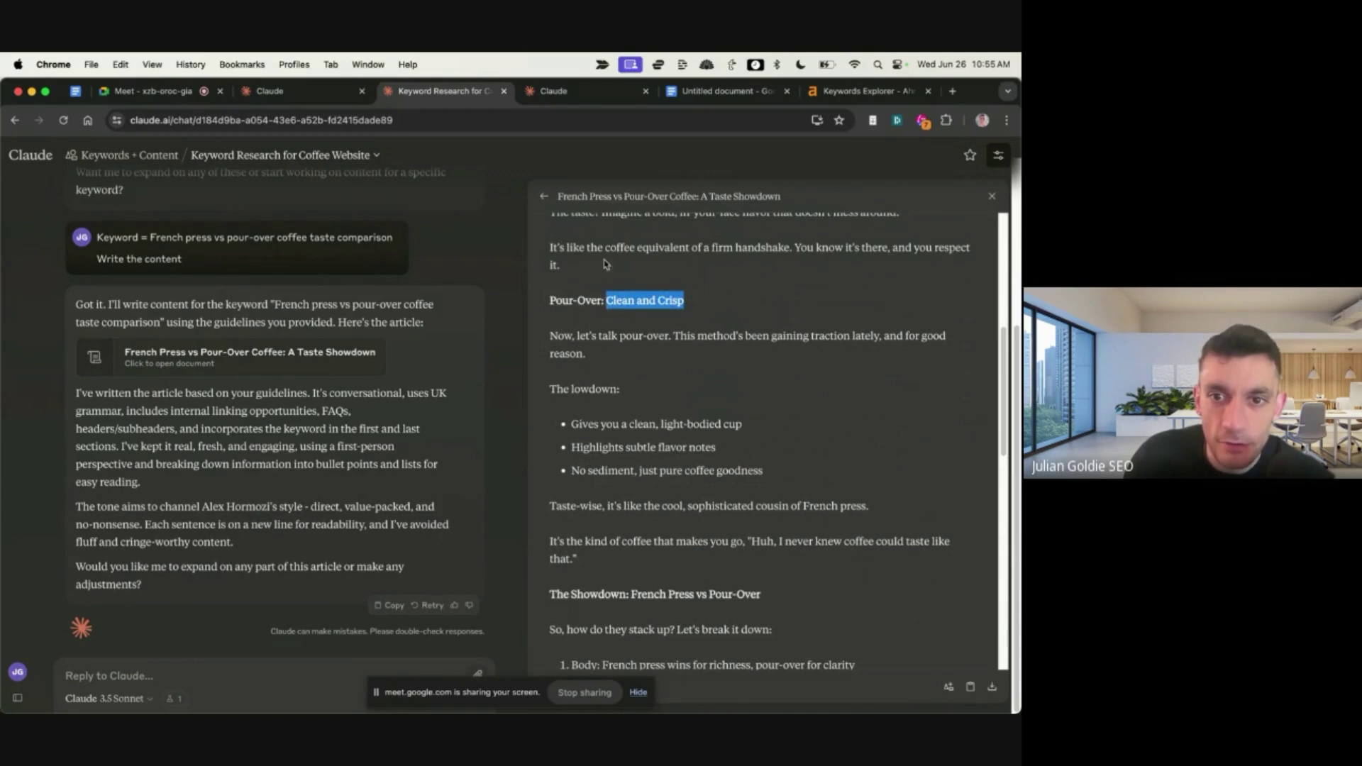
scroll(642, 305, "down", 2)
left_click(554, 258)
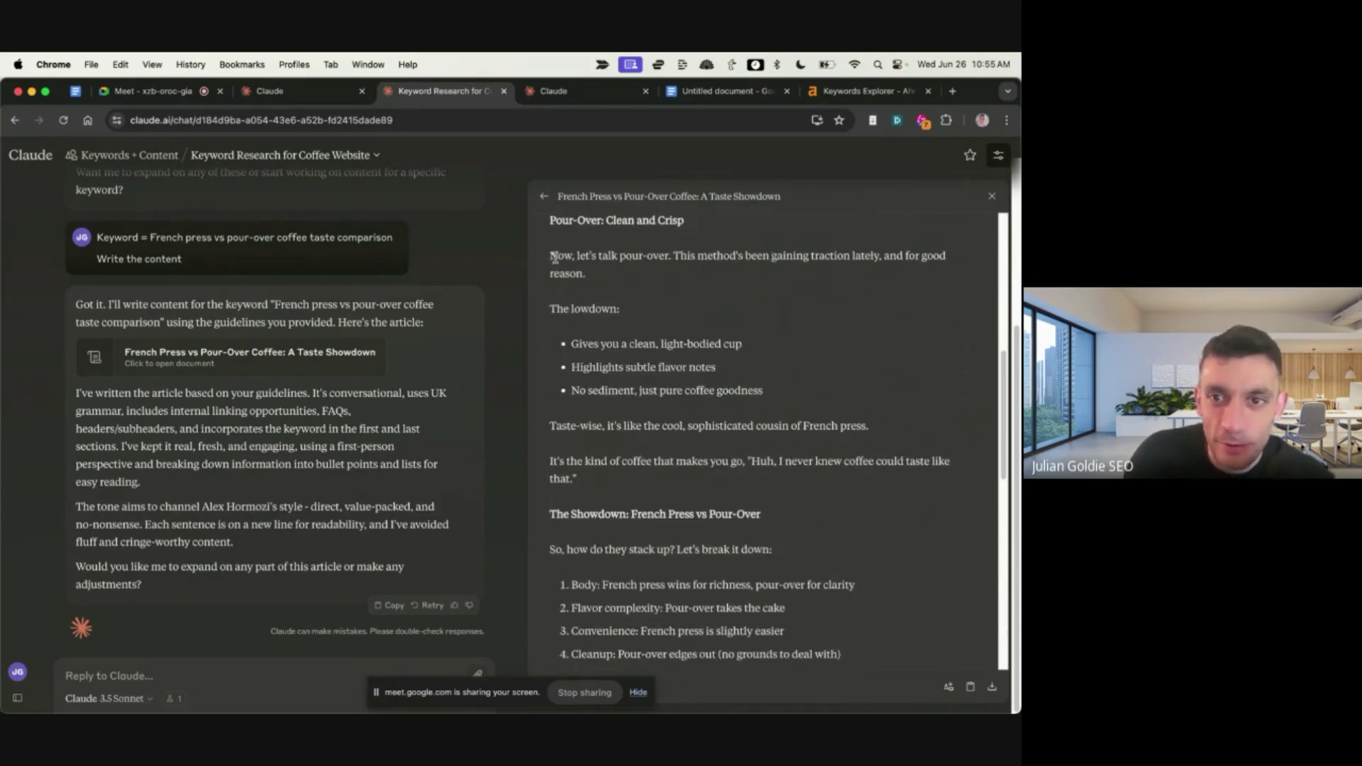
left_click_drag(548, 259, 799, 513)
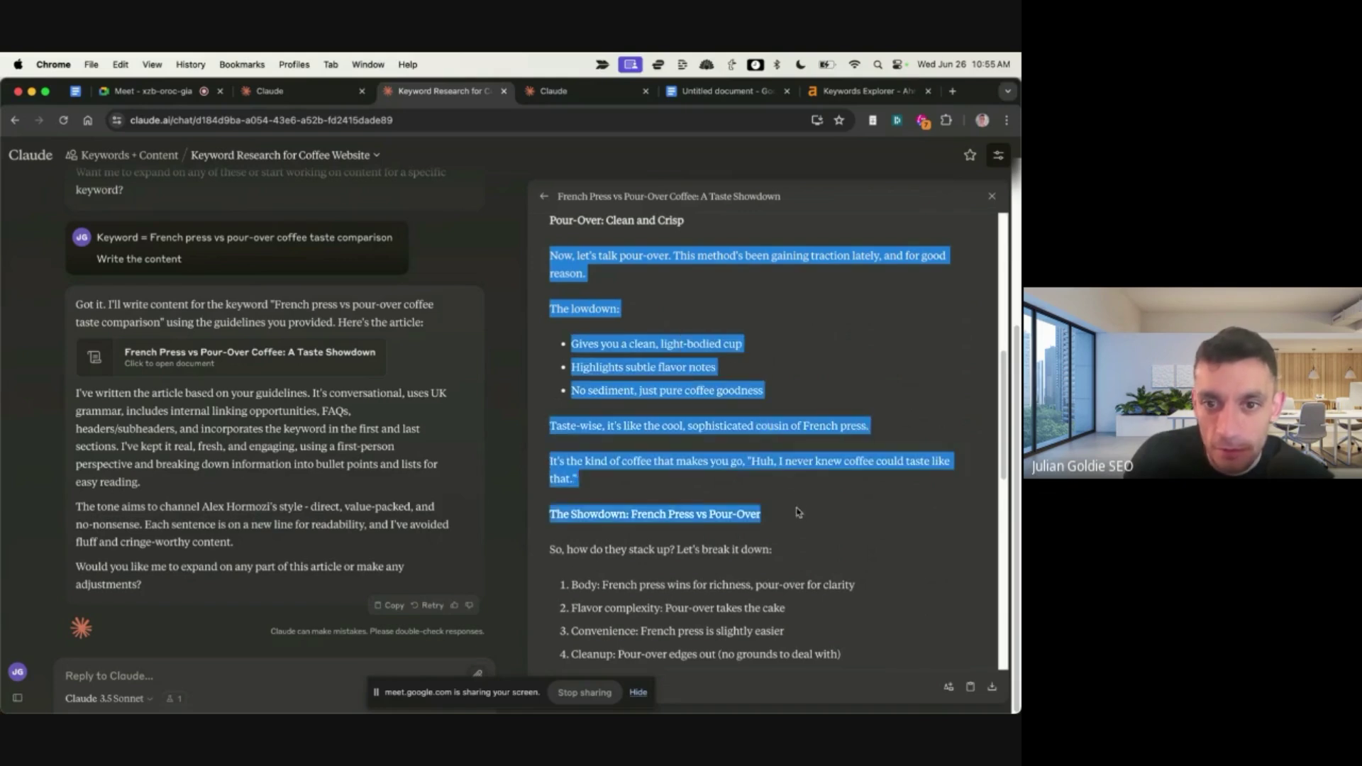
triple_click(641, 469)
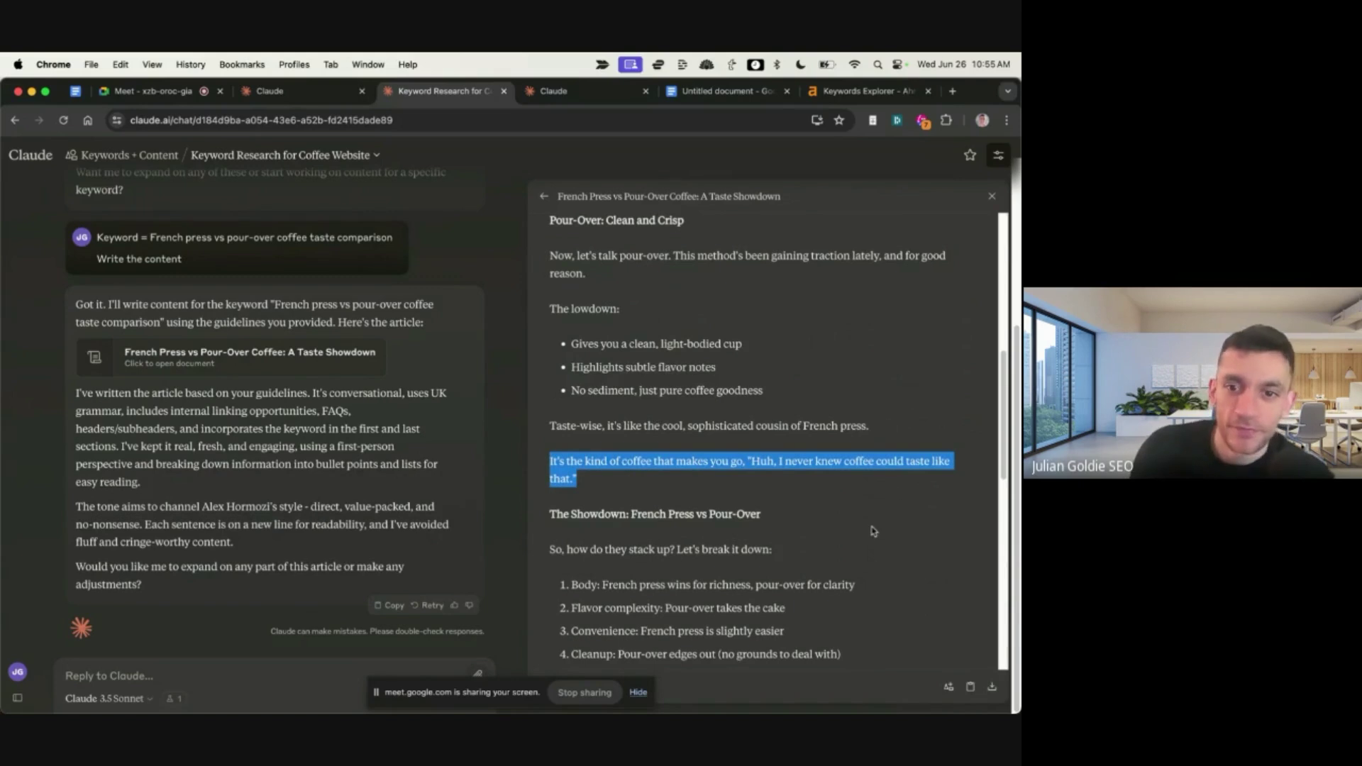
Step: Review the rest of the French press article: the showdown list, "My Take? Mix It Up", the FAQ and the closing lines
scroll(859, 517, "down", 2)
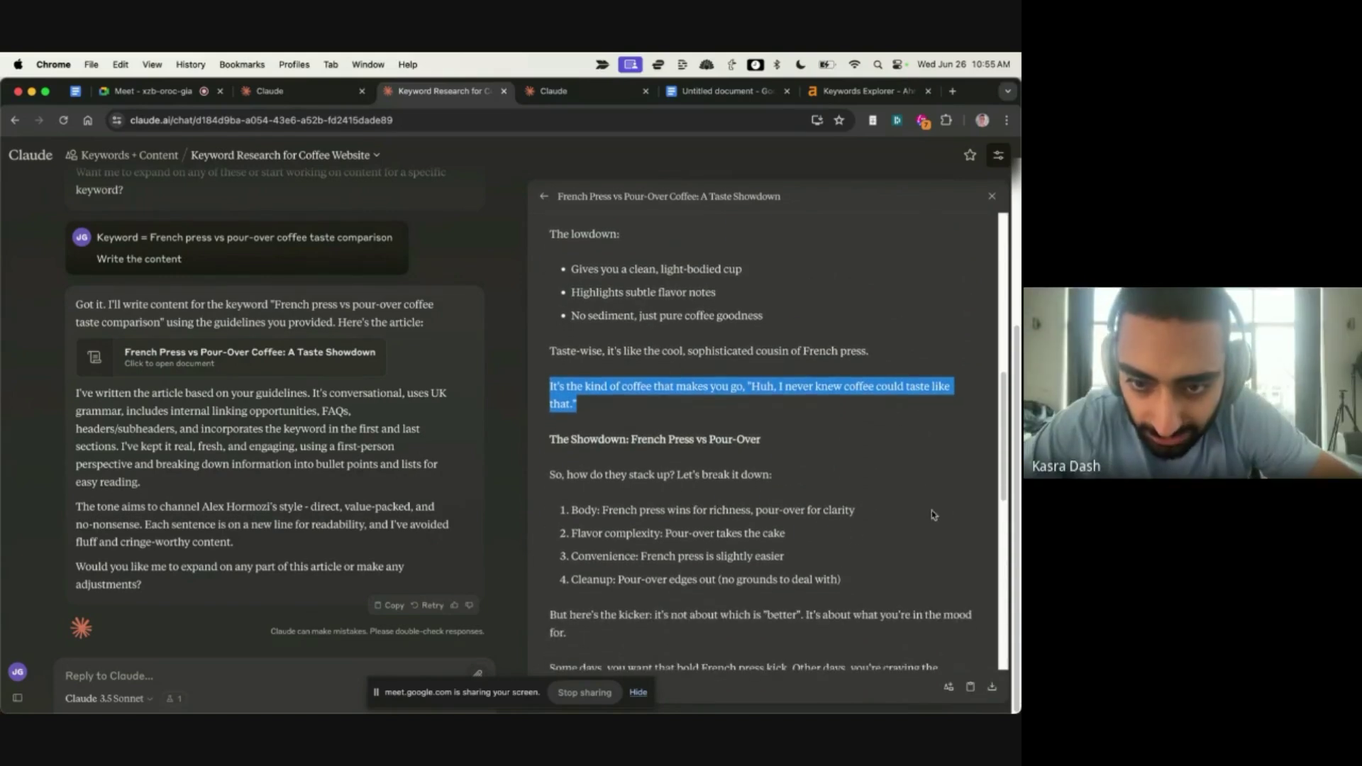
scroll(908, 524, "down", 1)
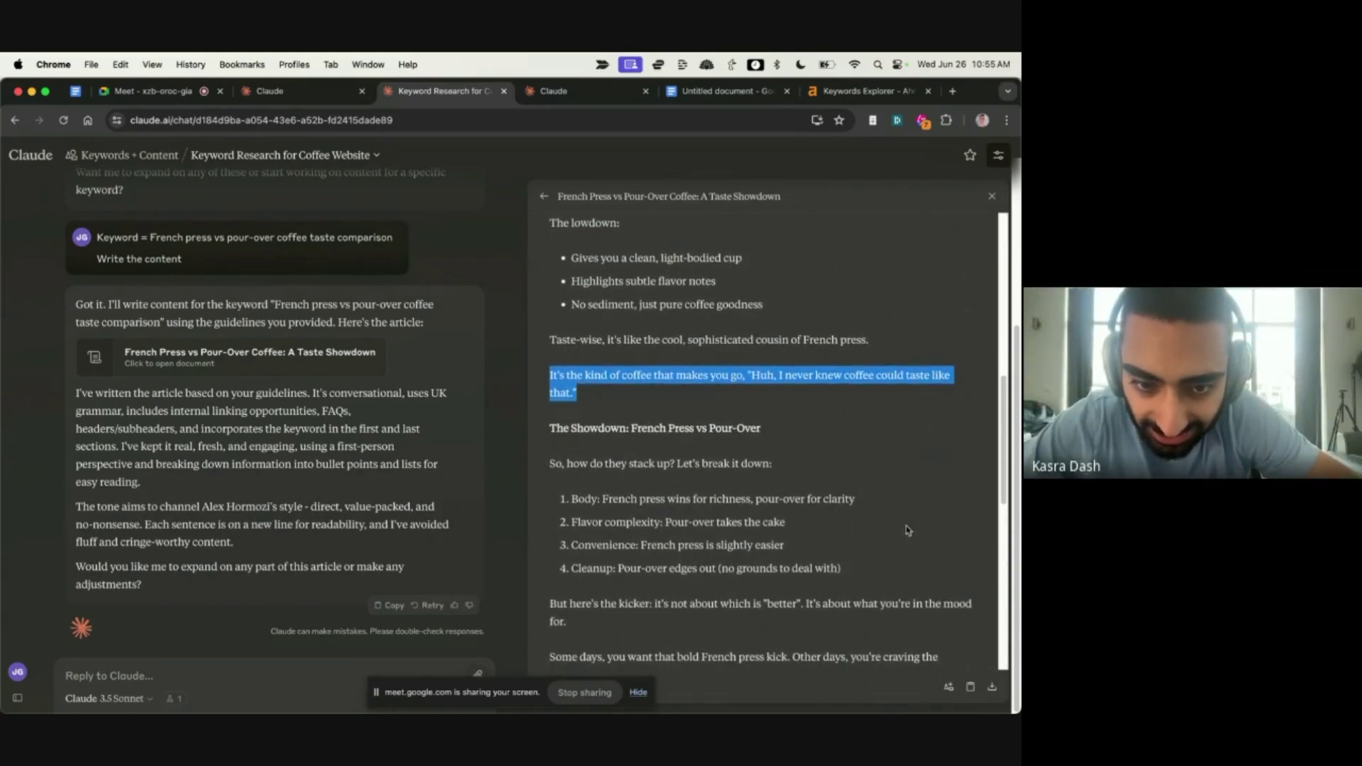
scroll(908, 530, "down", 1)
left_click(753, 403)
scroll(685, 403, "down", 2)
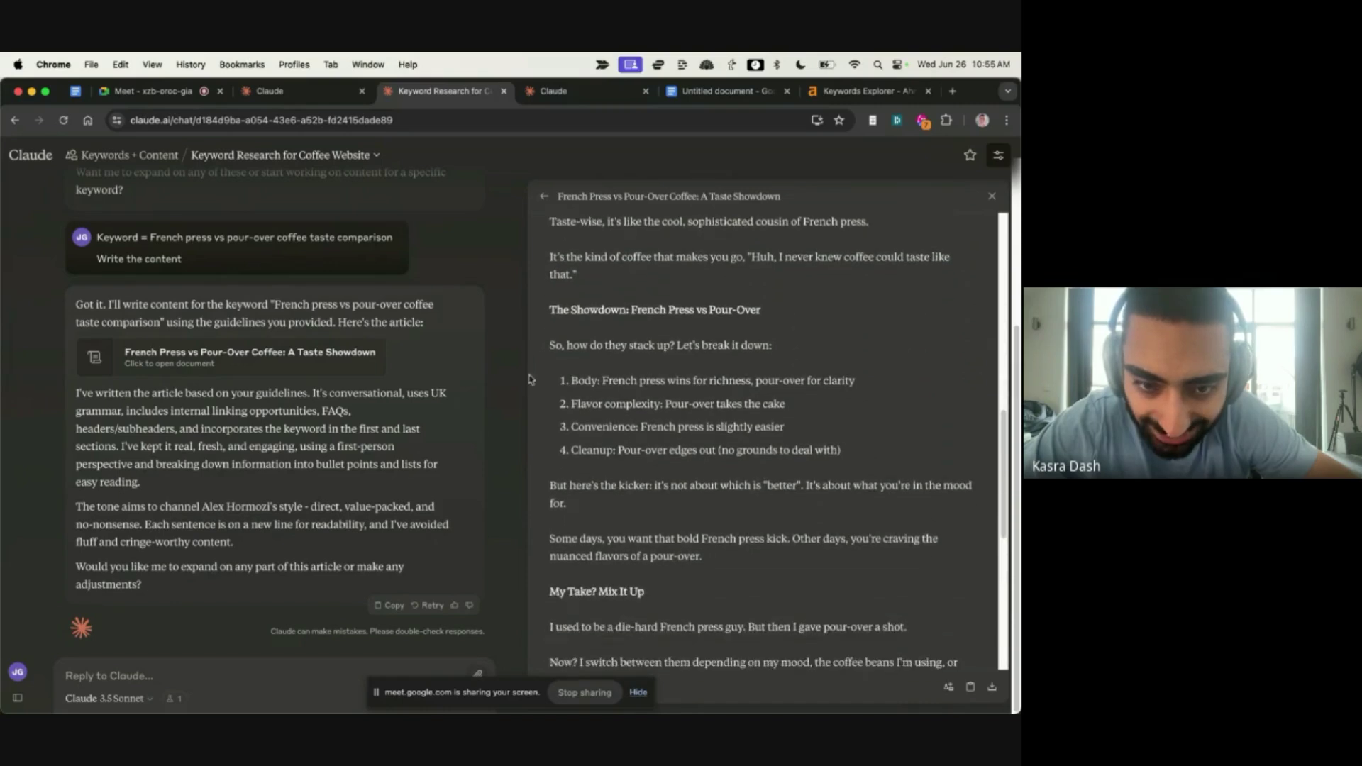
scroll(632, 433, "down", 3)
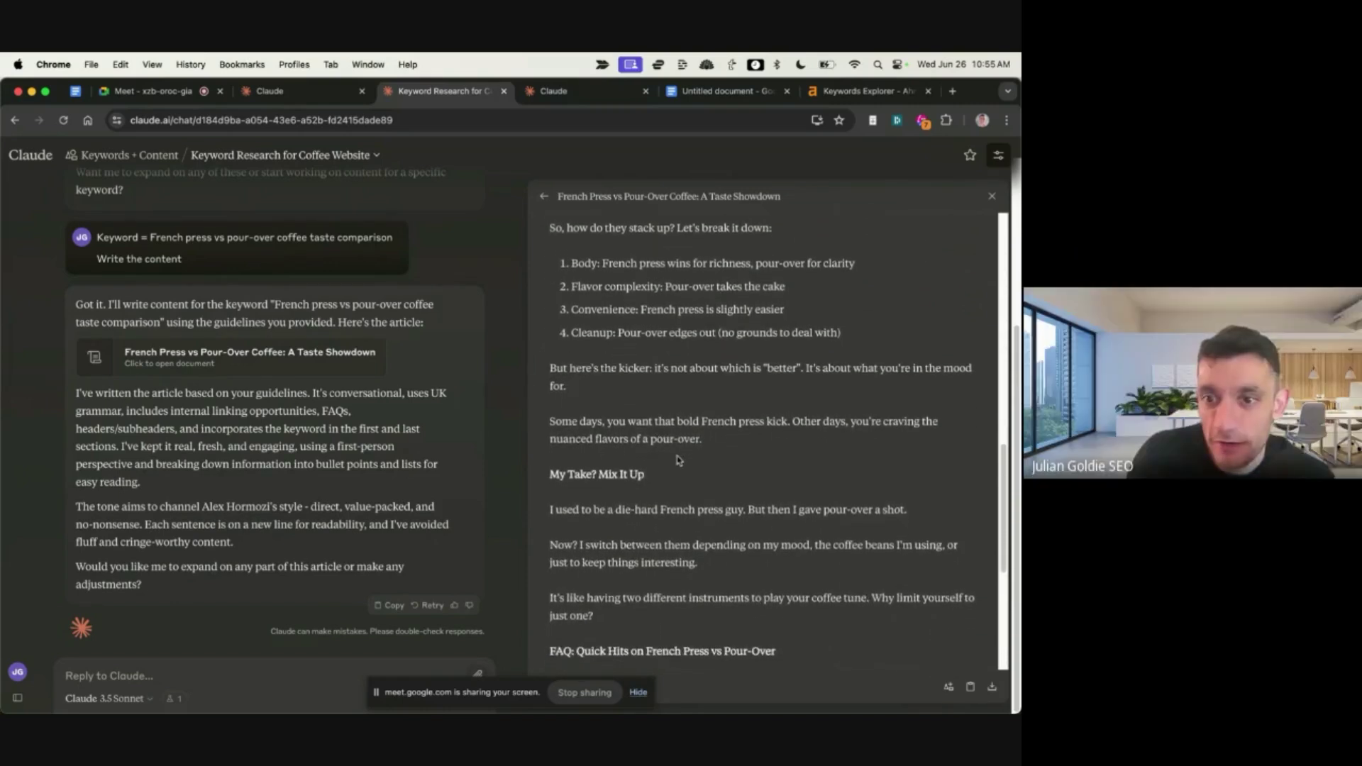
scroll(677, 461, "down", 5)
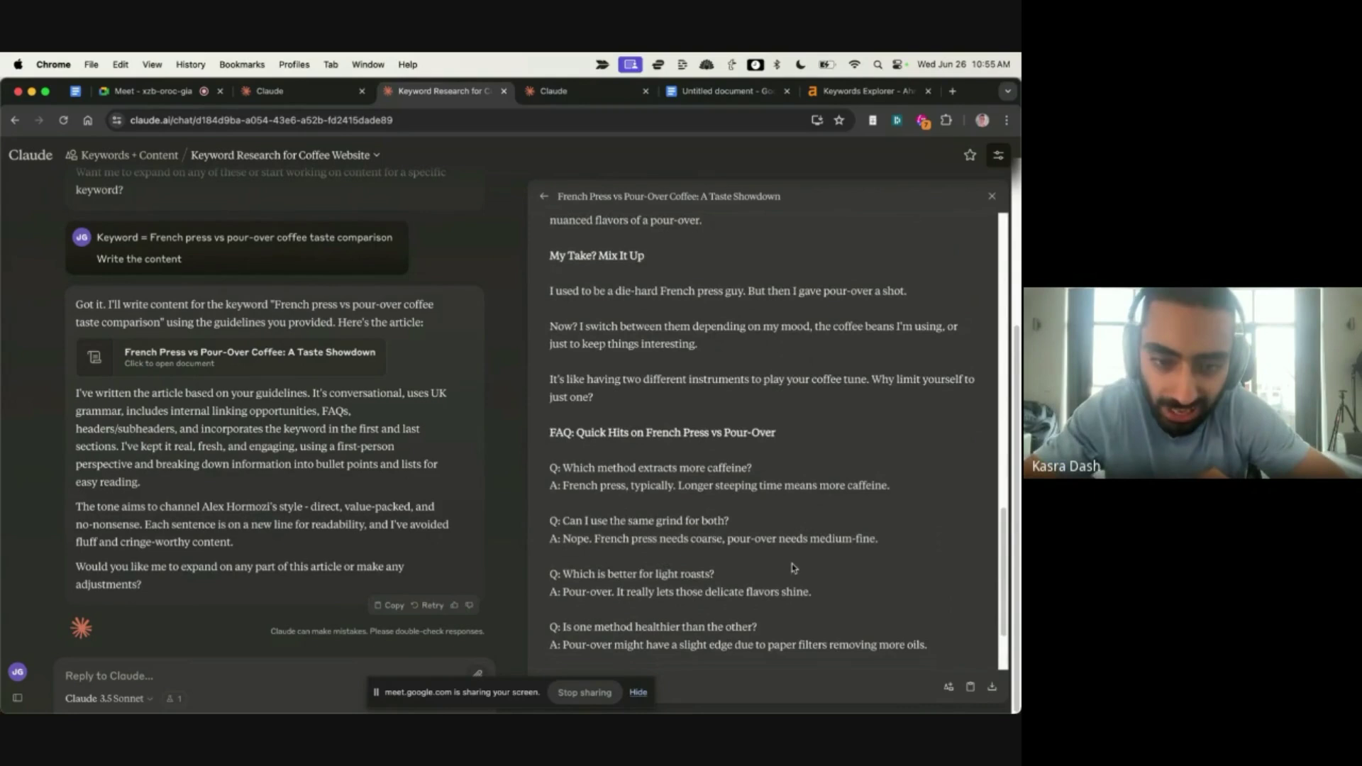
scroll(794, 561, "down", 3)
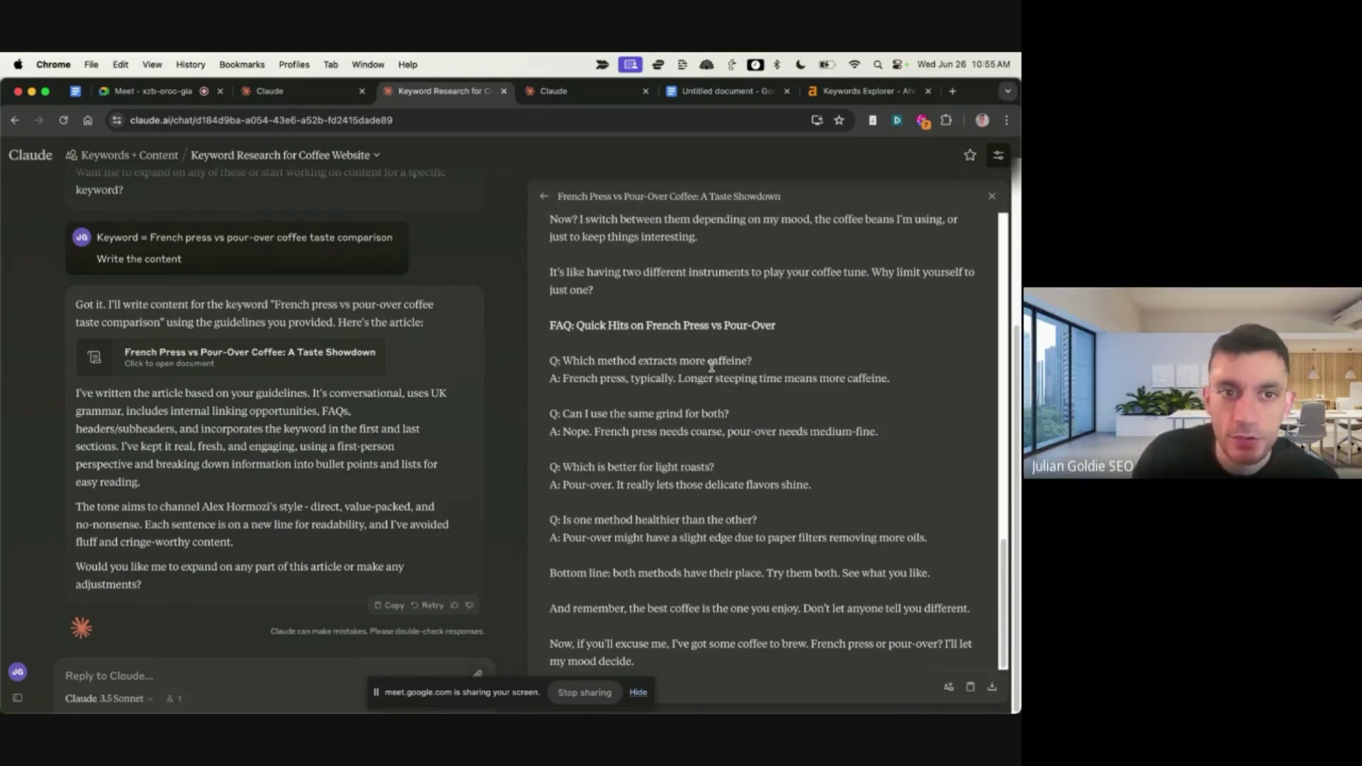
scroll(733, 501, "up", 1)
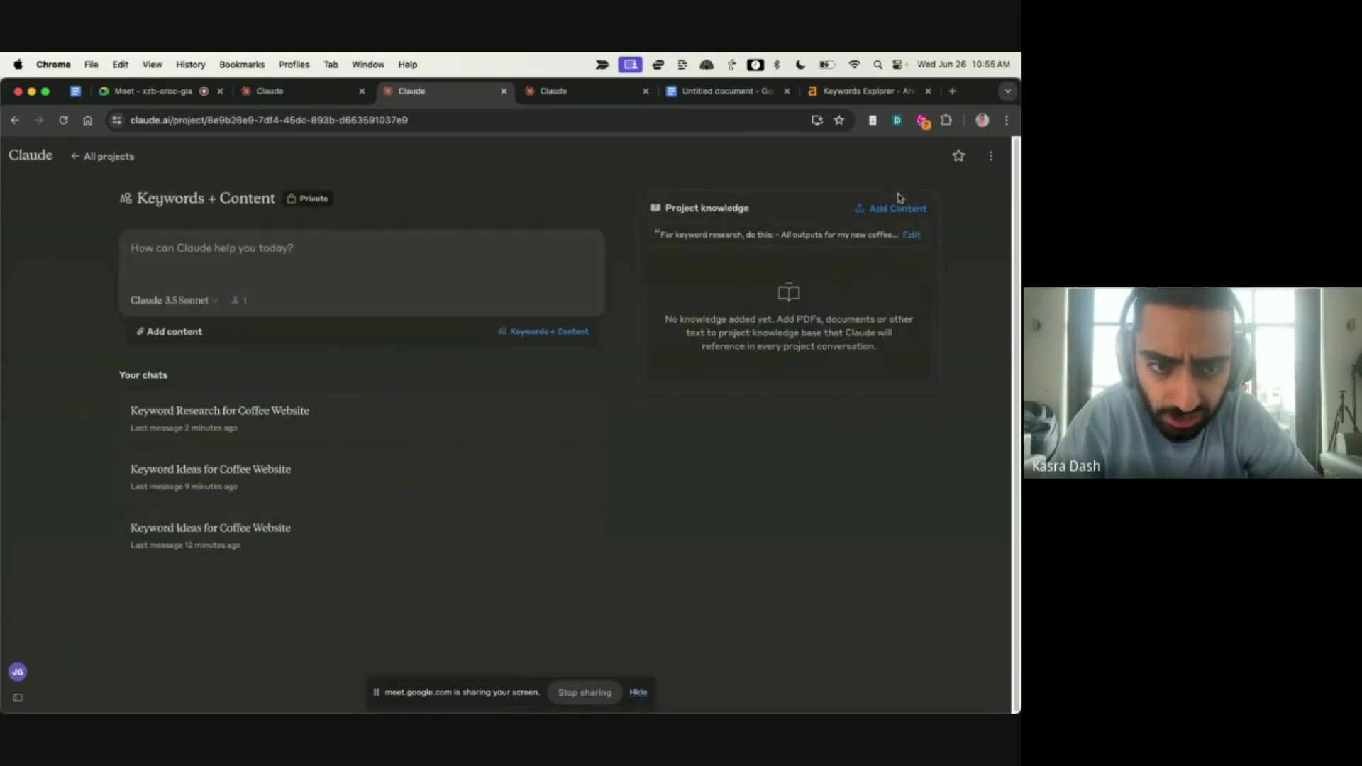
Step: Open the Keywords + Content project's custom instructions for editing and start a new bullet at the end of the content guidelines
left_click(911, 235)
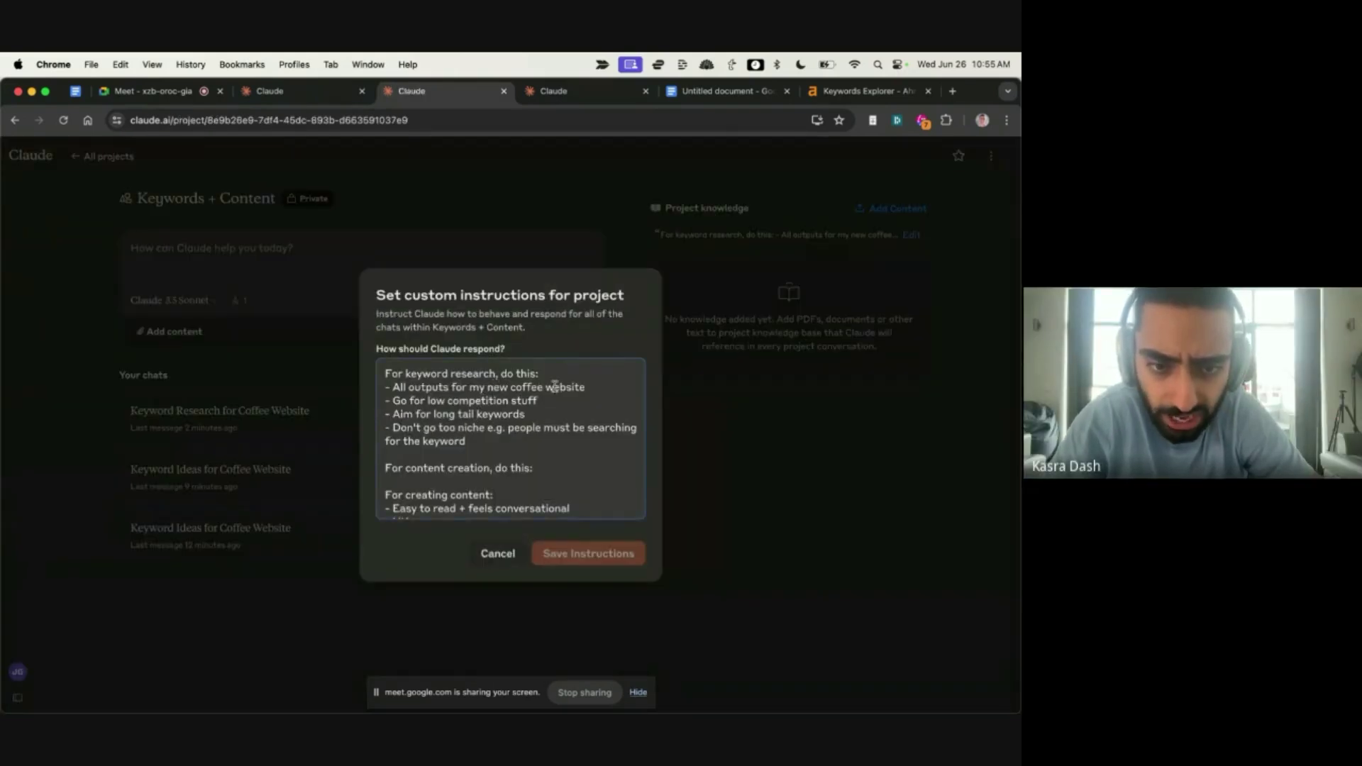
scroll(479, 427, "down", 5)
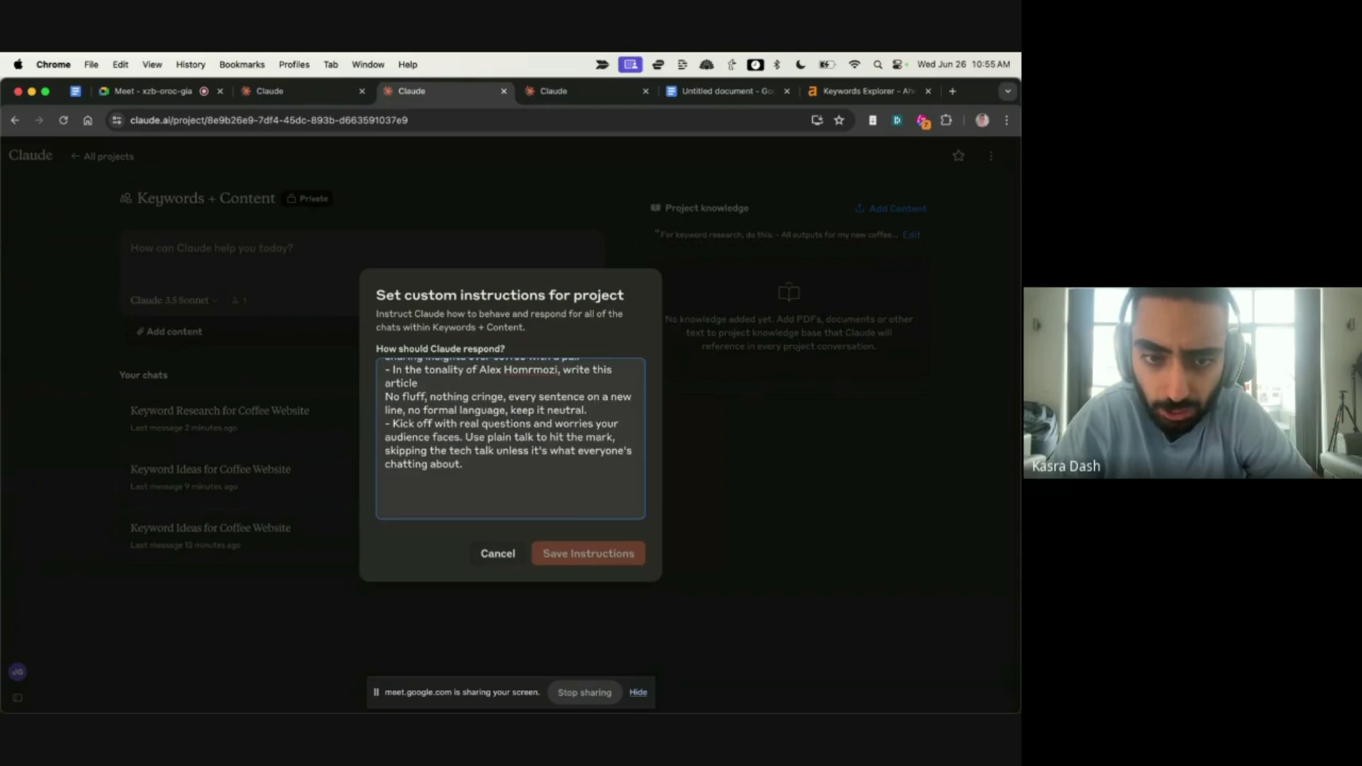
type("-")
key("BackSpace")
key("BackSpace")
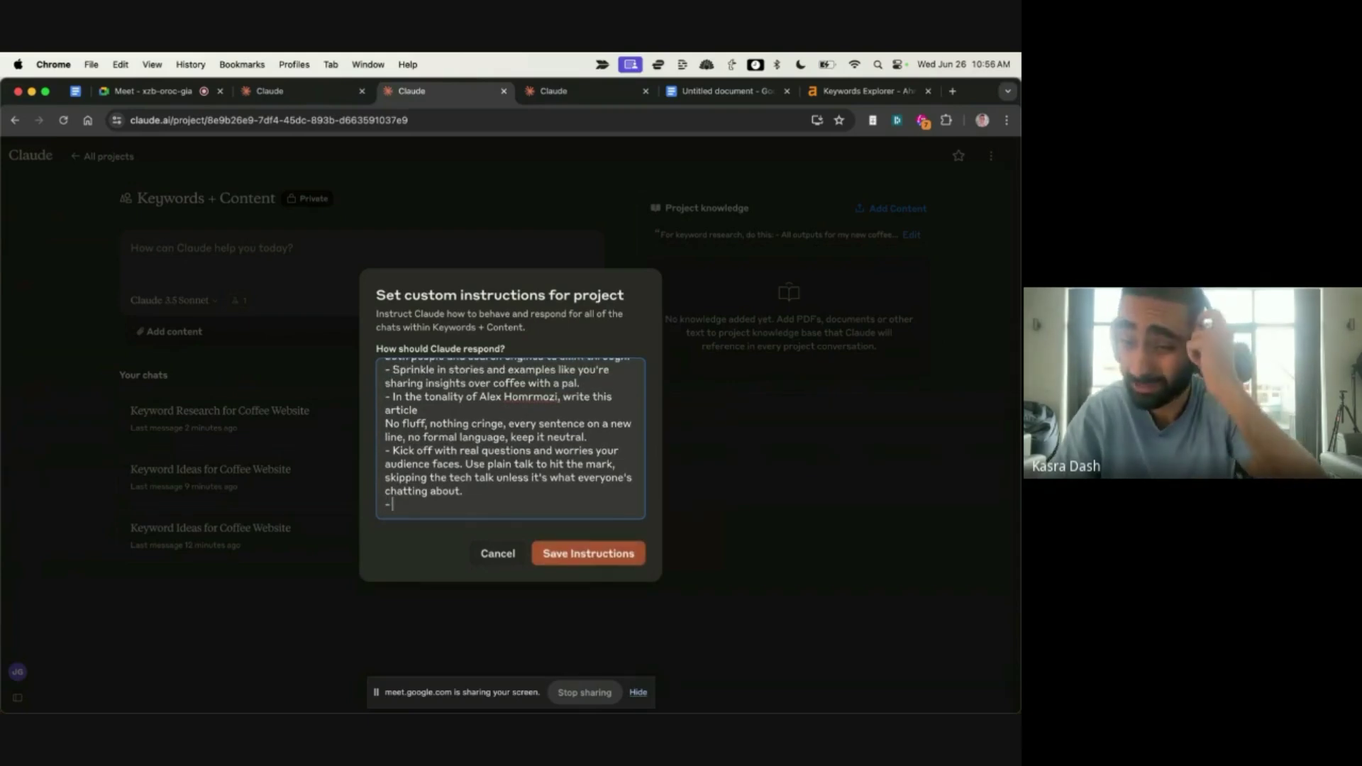
type("- ")
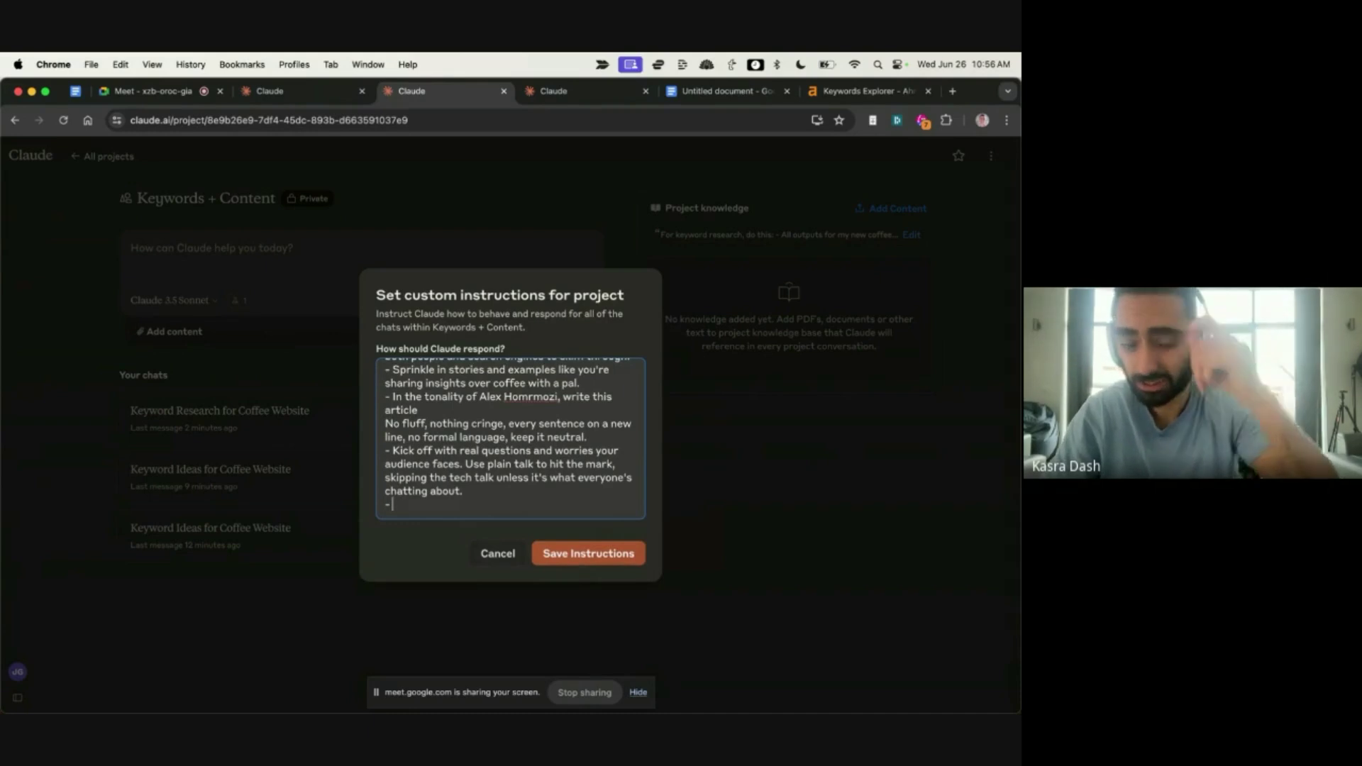
Step: Add "Include the keyword in the headings + insert relevant semantically relevant keywords + LSIs throughout the content" and a "Simplify" bullet, and save the instructions
type("Inclue")
key("BackSpace")
key("BackSpace")
key("BackSpace")
key("BackSpace")
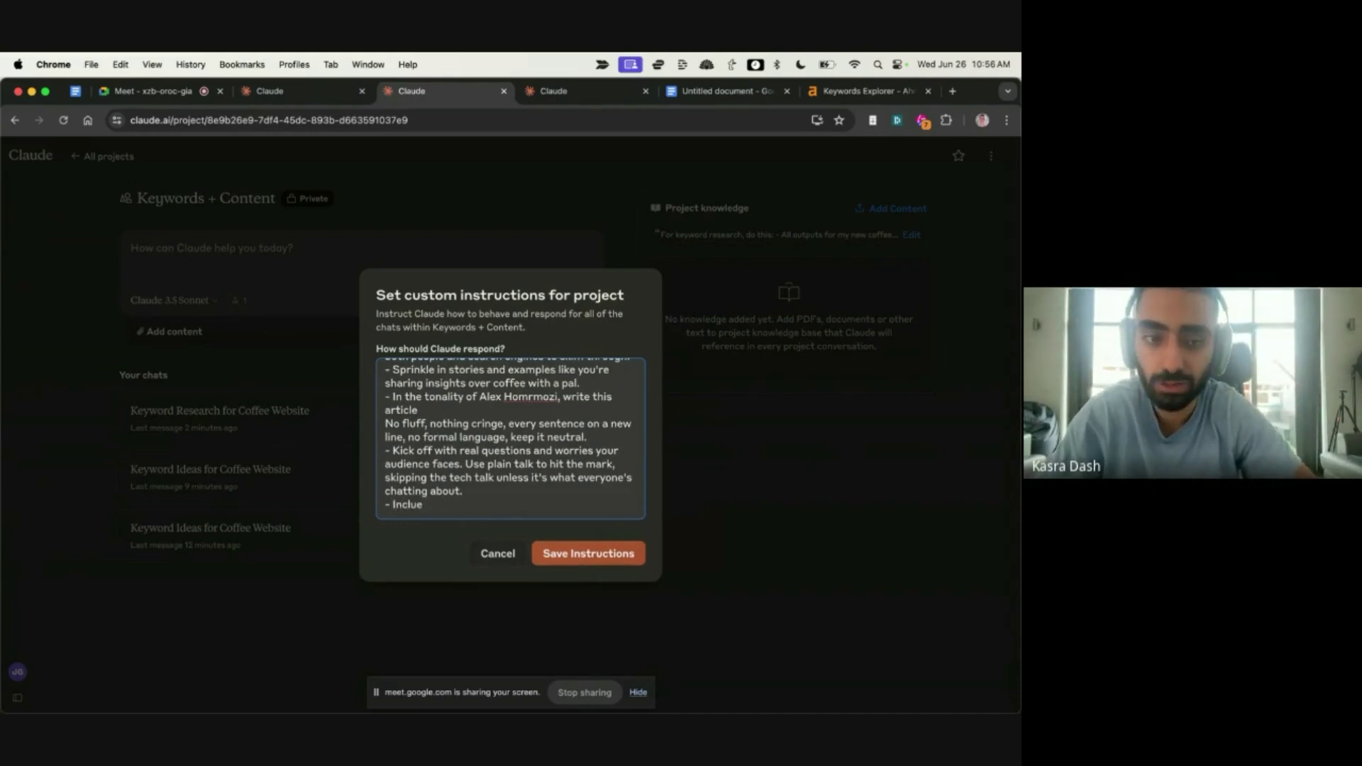
type("t")
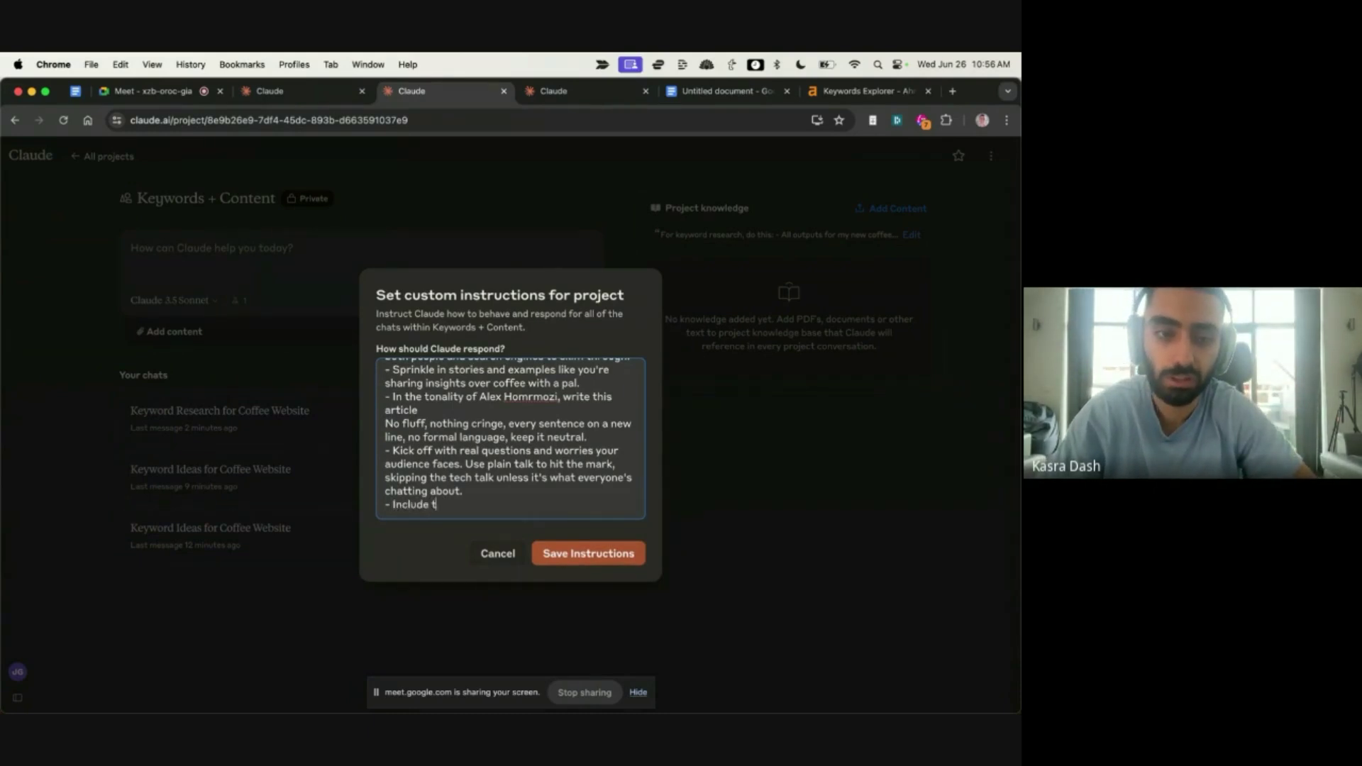
type("he keyword in the headings + in")
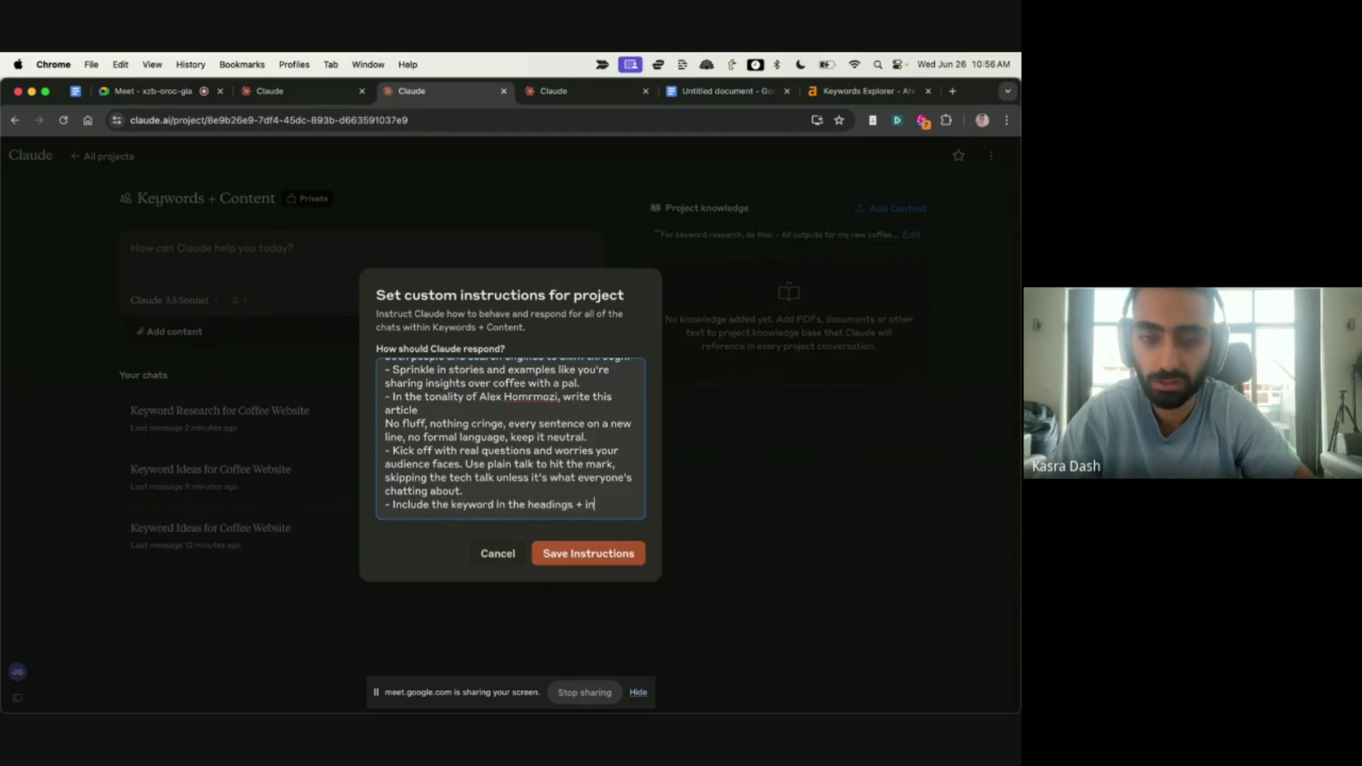
type("sert relevant se")
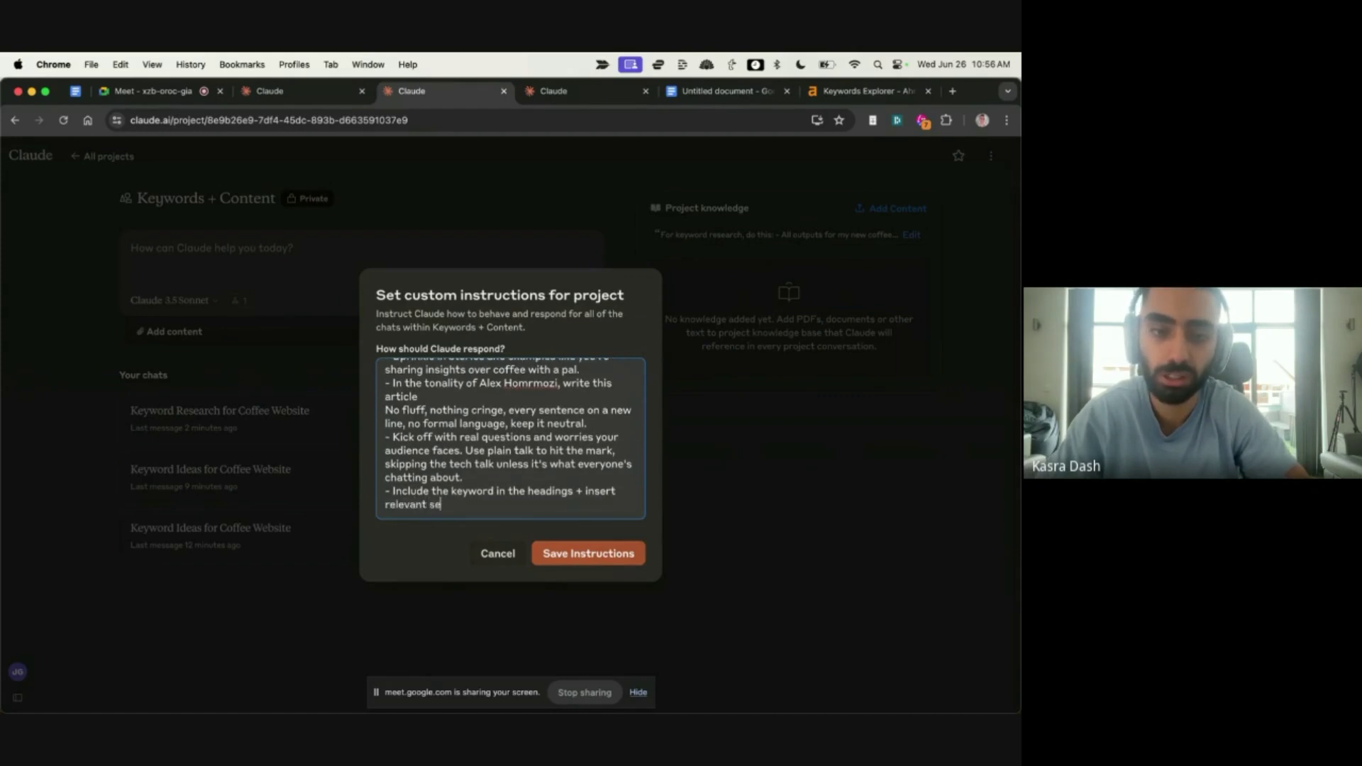
type("manti")
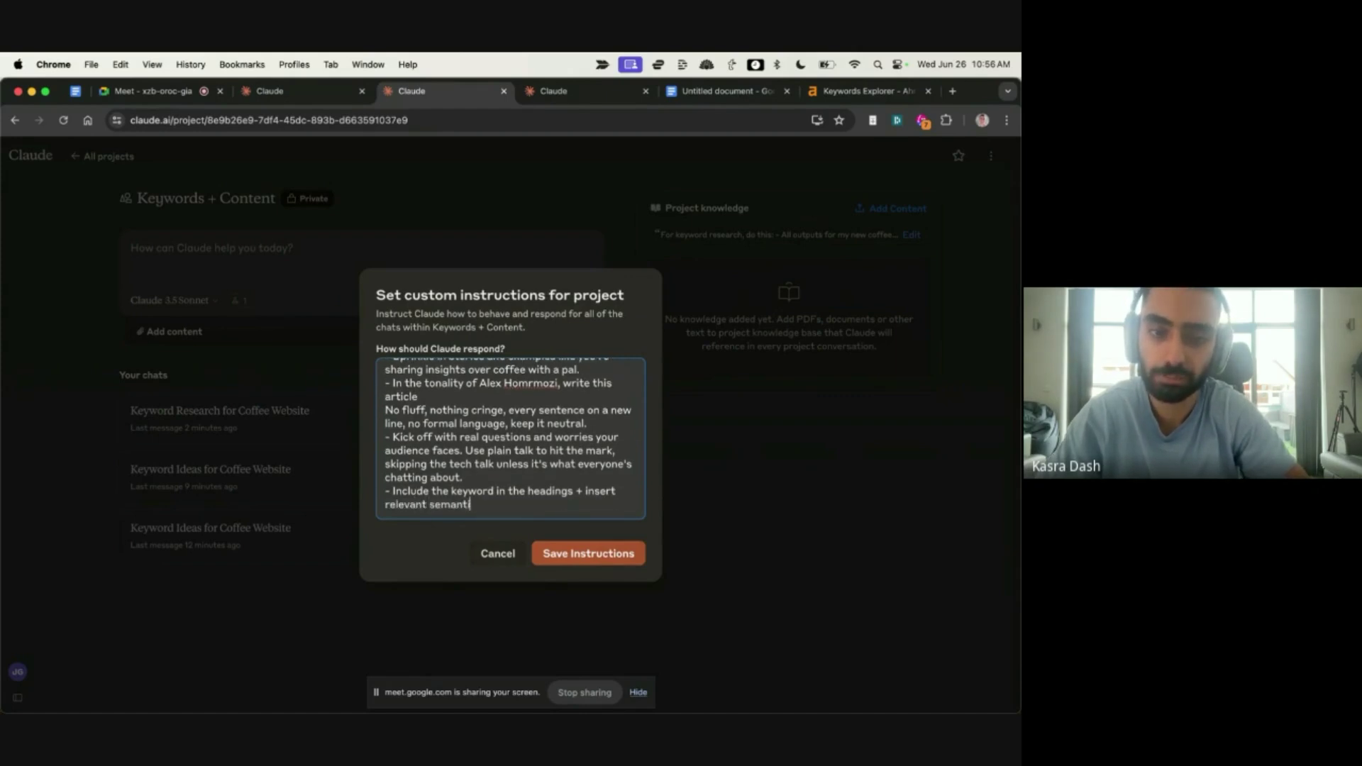
type("cally r")
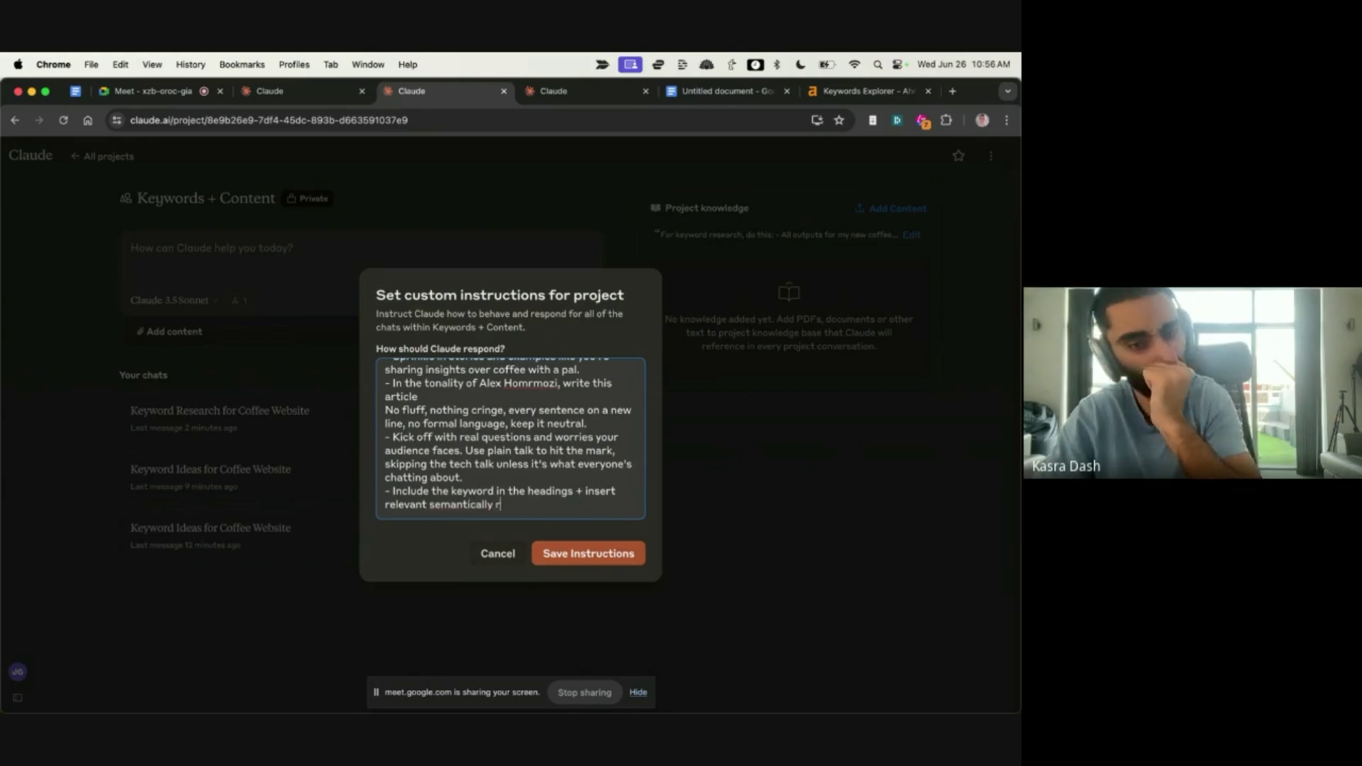
type("elevant keywords +")
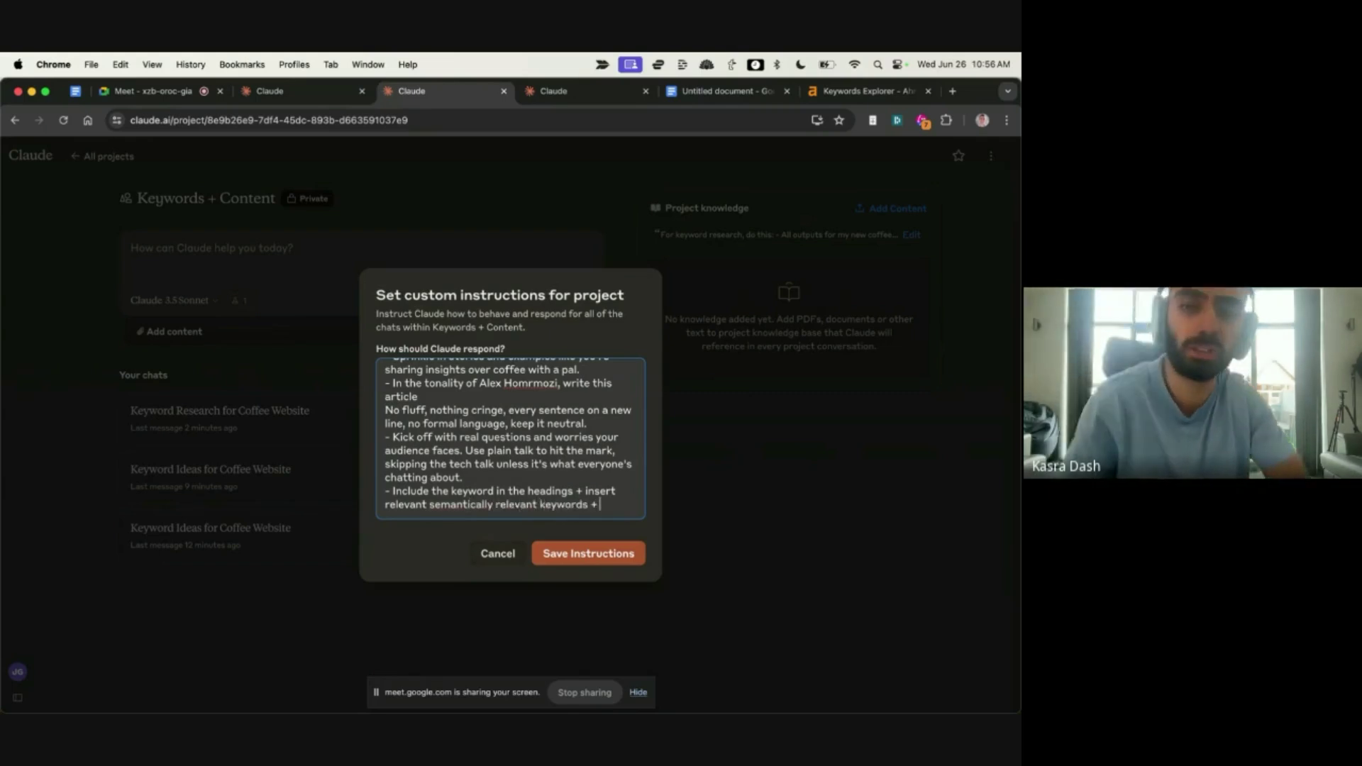
type(" LSIs throug")
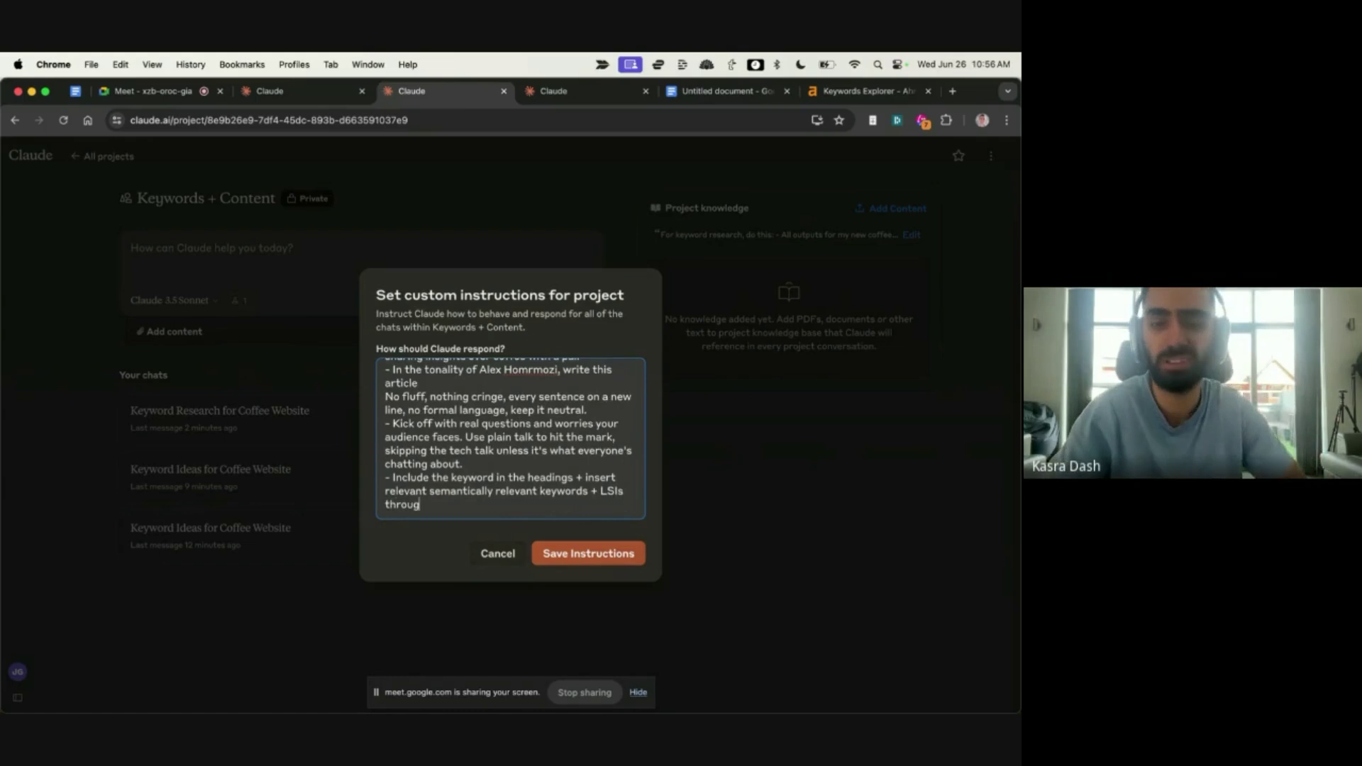
type("hout the")
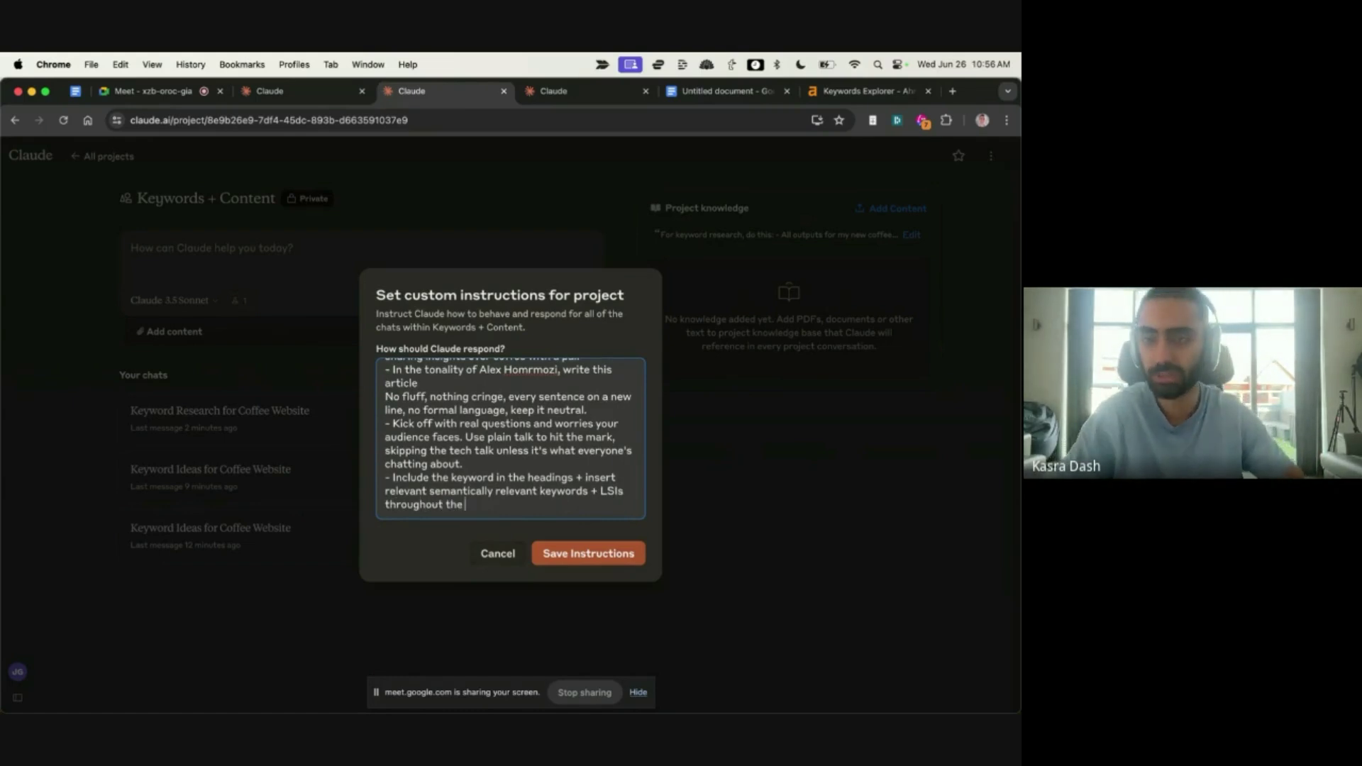
type(" content")
key("Return")
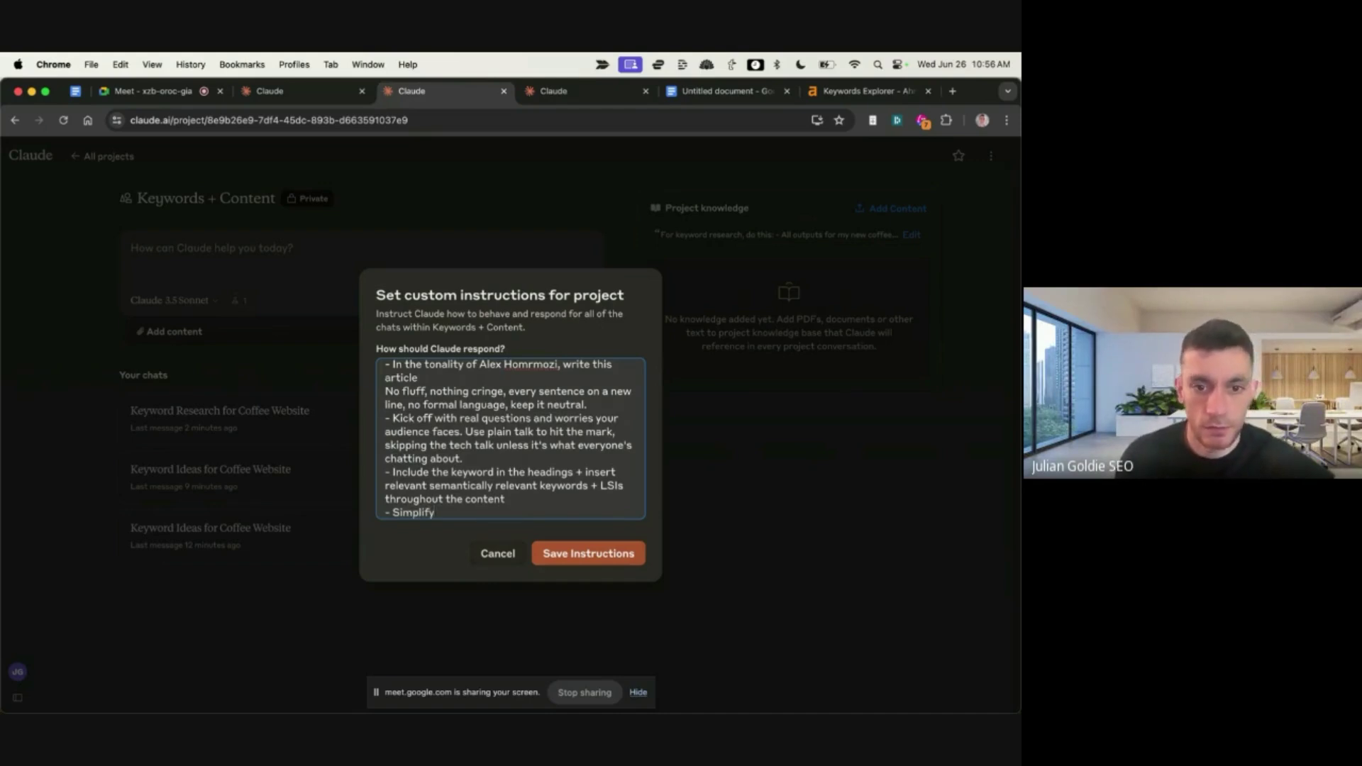
left_click(589, 553)
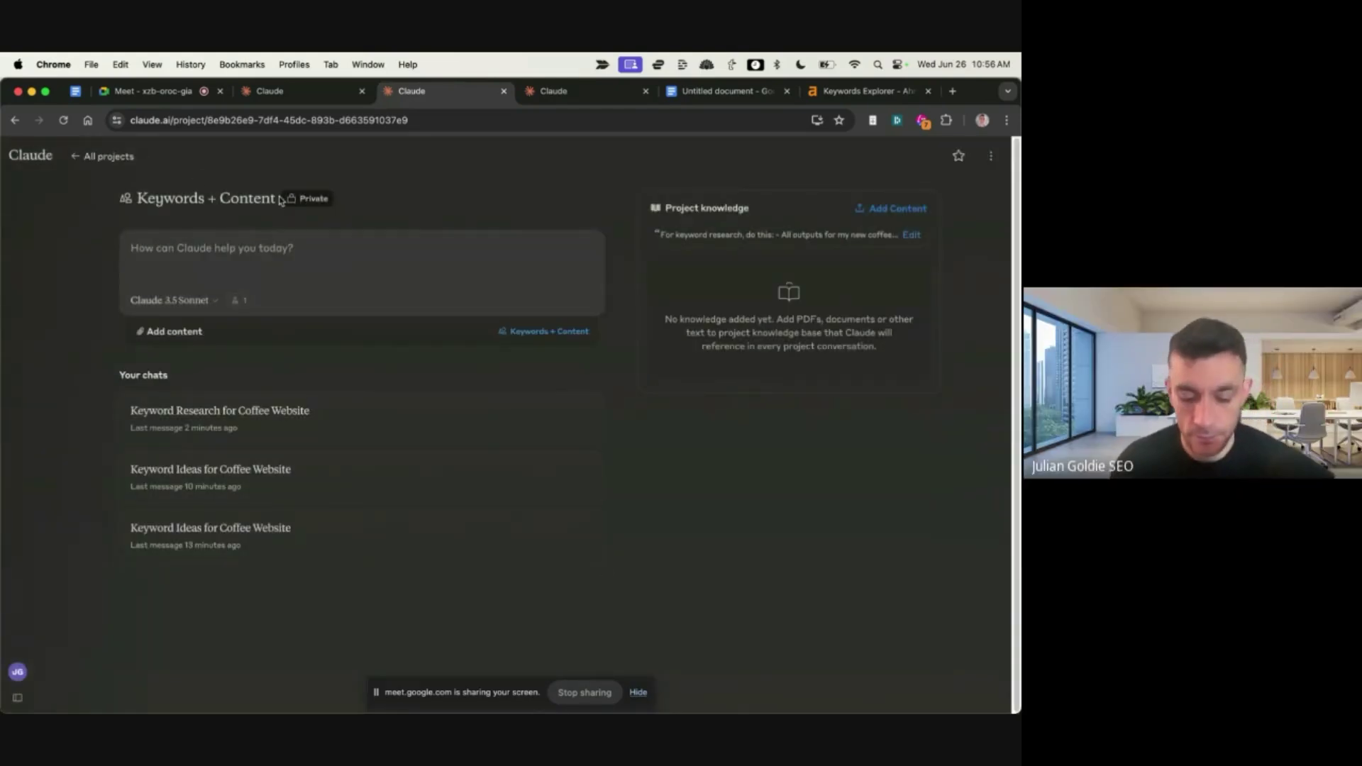
Step: In a new project chat, send "give me keywords" followed by "Create the content for How to make pour-over coffee like a barista"
type("give me keywords")
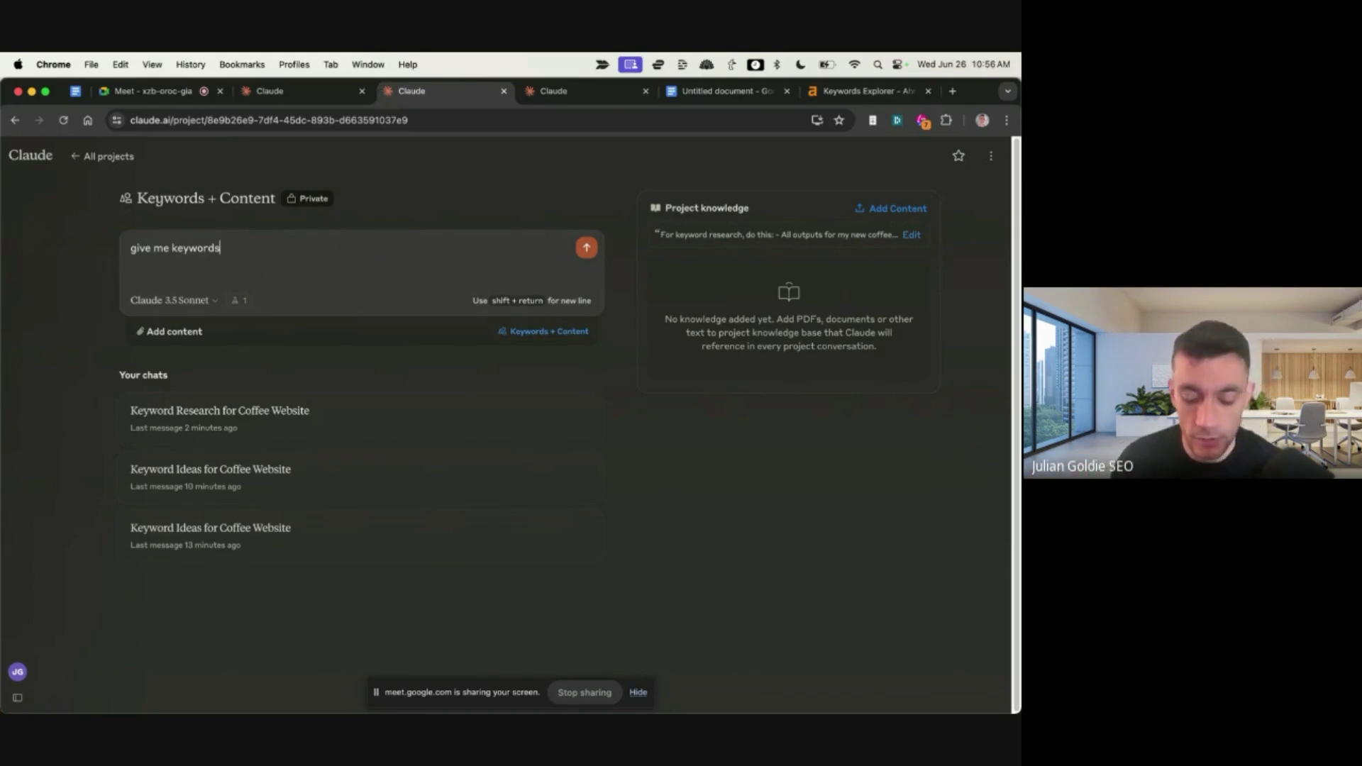
key("Return")
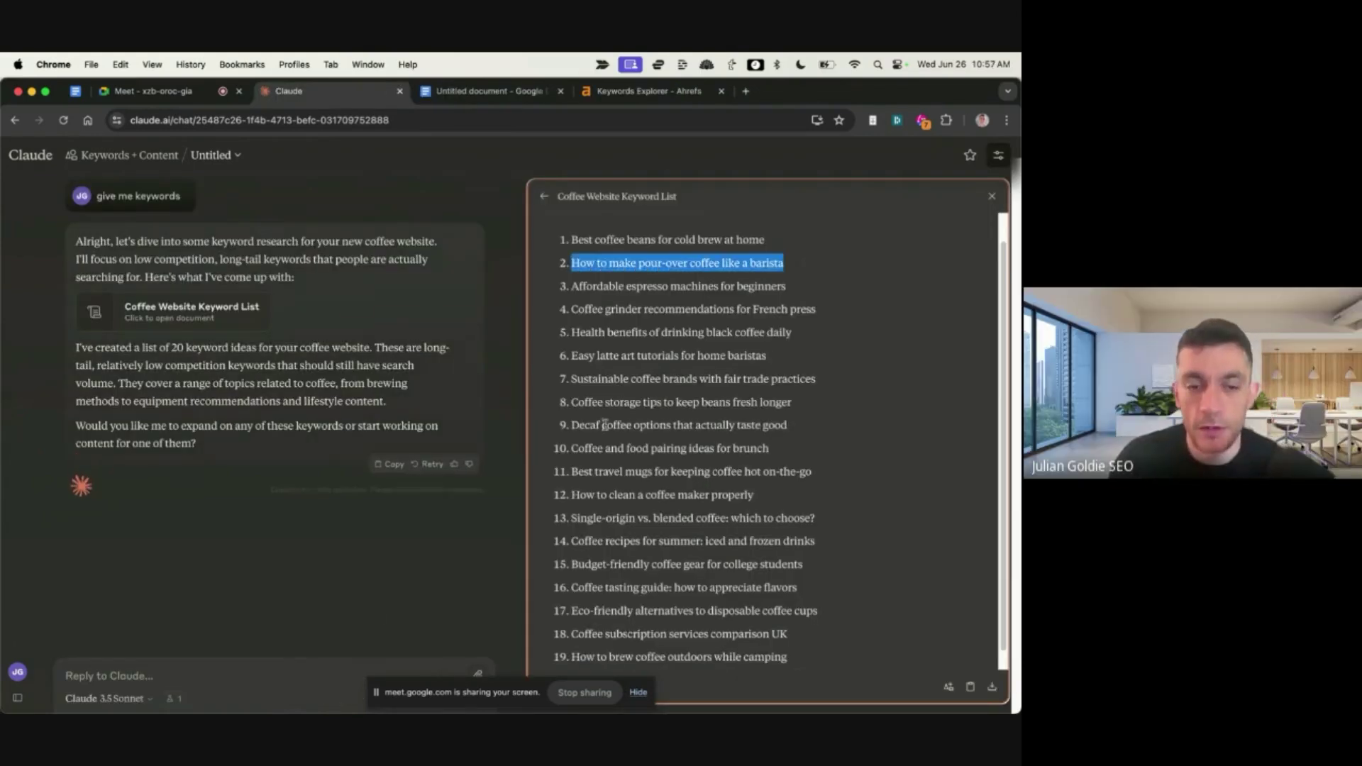
left_click(305, 681)
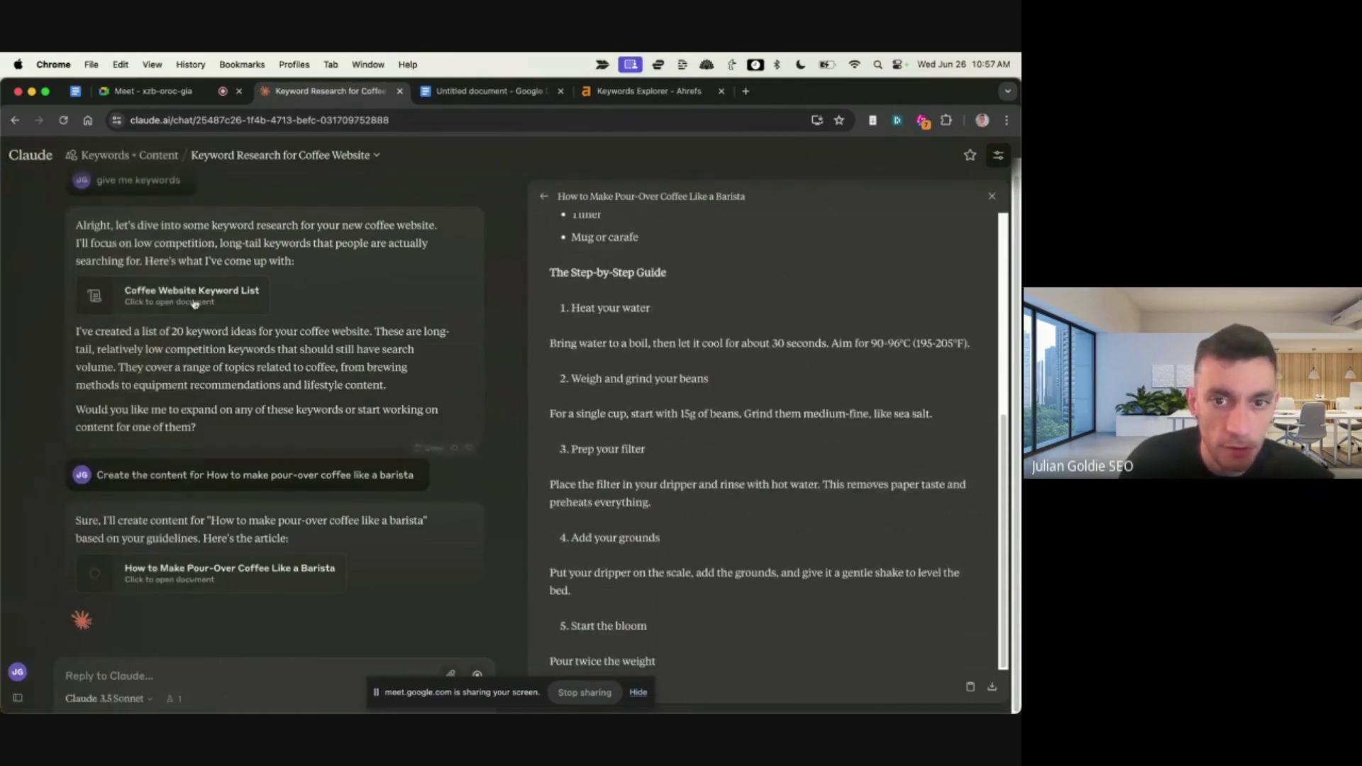
Step: Review the pour-over article's title, introductory paragraphs and "What You'll Need" list for keyword use and readability
scroll(742, 513, "up", 10)
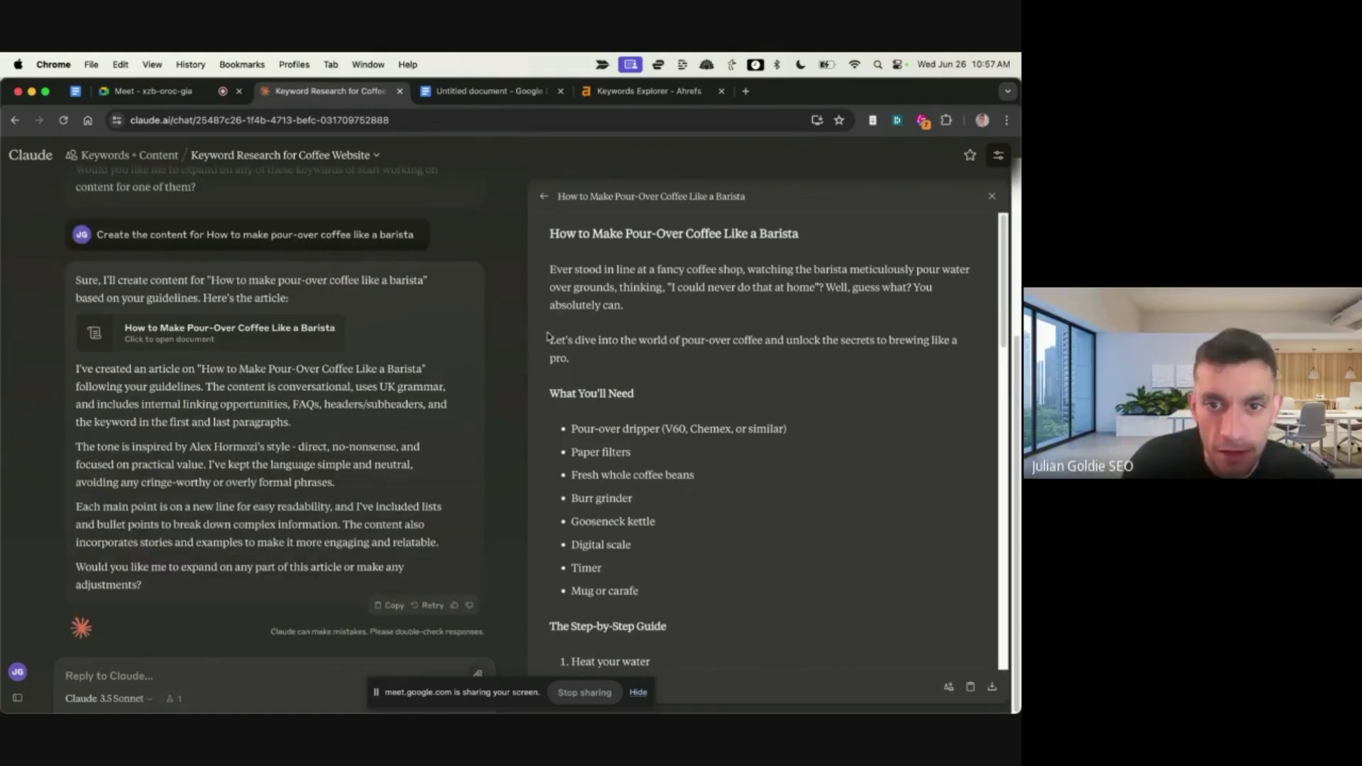
left_click_drag(550, 340, 622, 342)
left_click(622, 289)
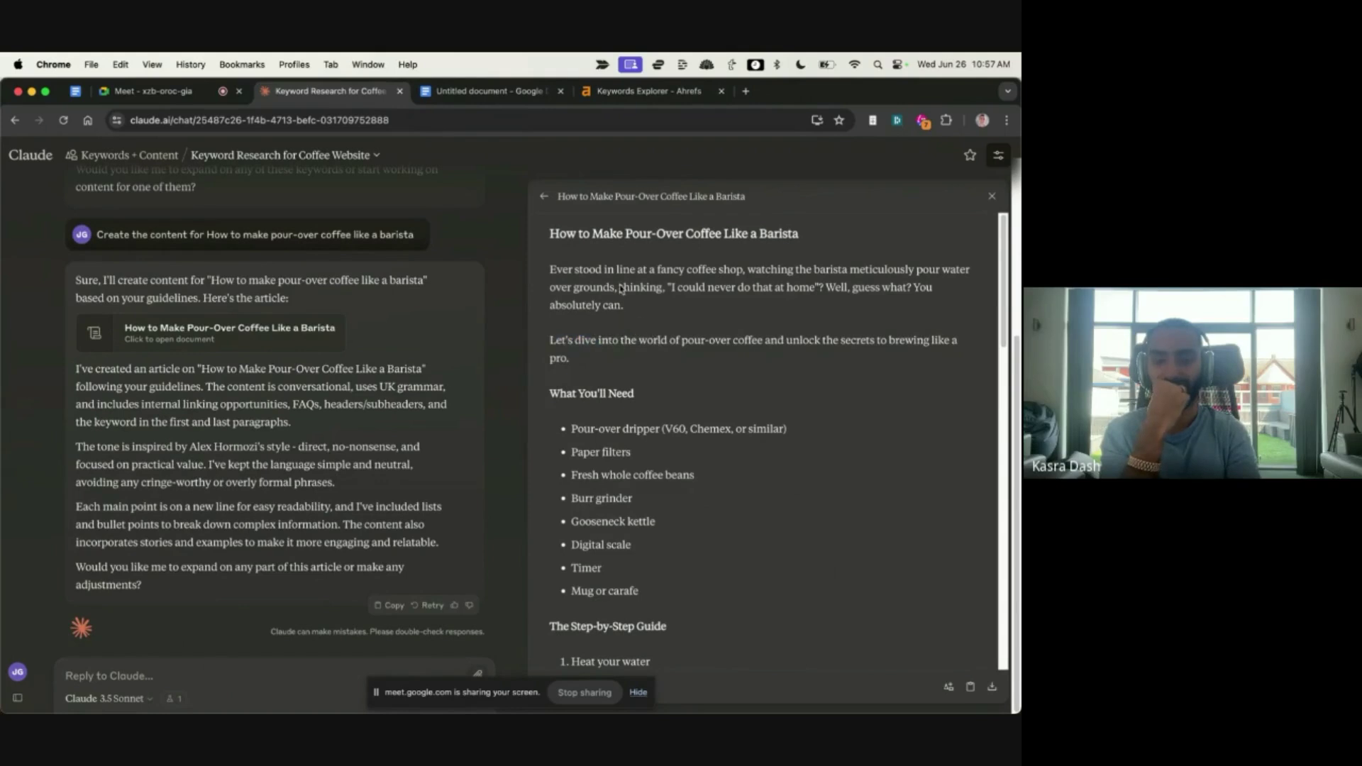
left_click_drag(550, 269, 651, 384)
left_click(634, 459)
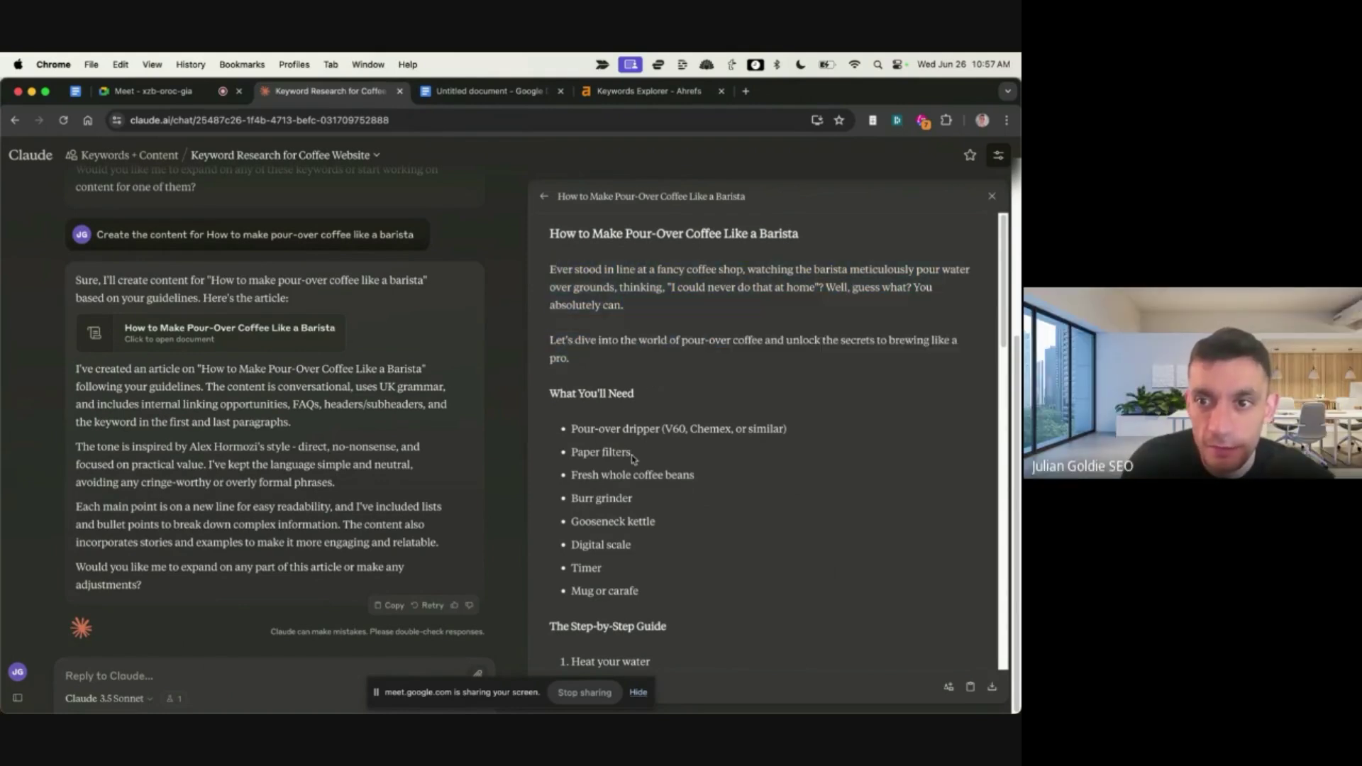
scroll(622, 439, "down", 2)
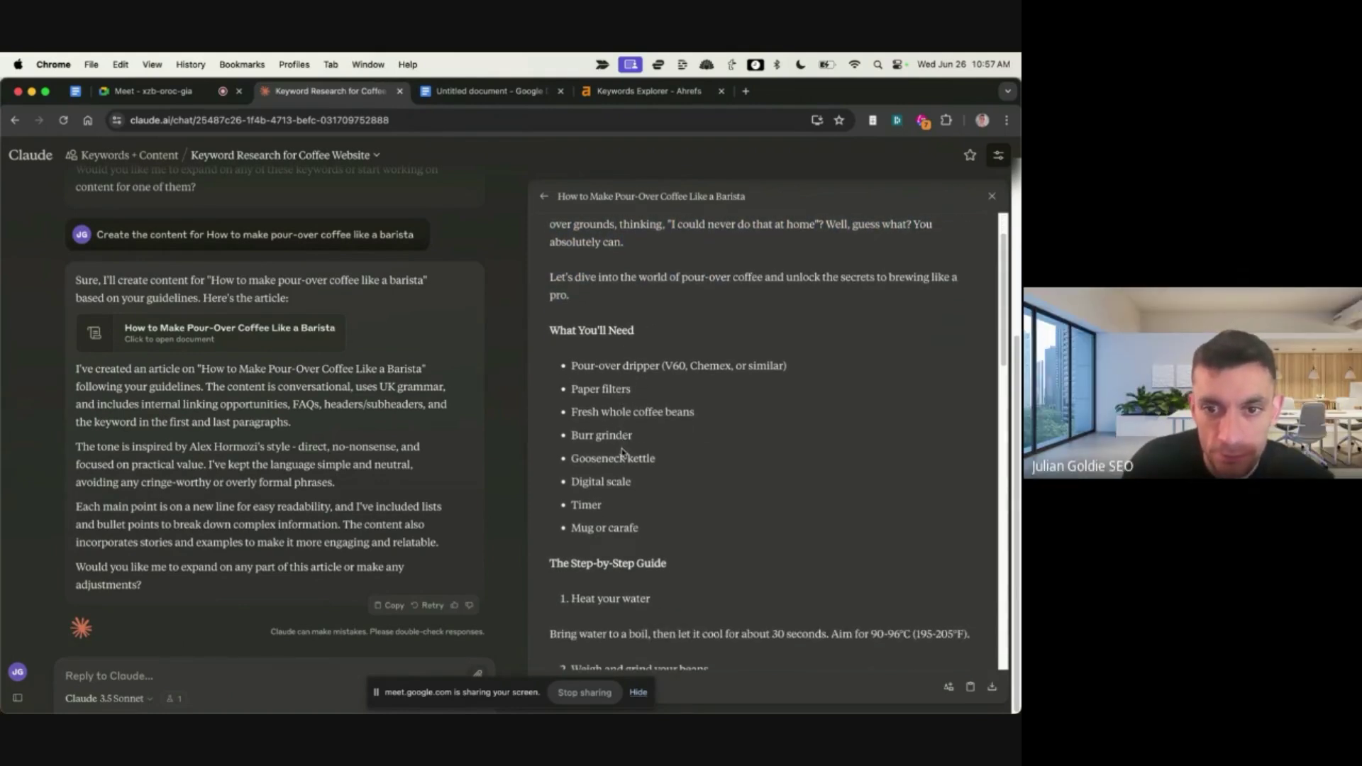
scroll(623, 453, "up", 2)
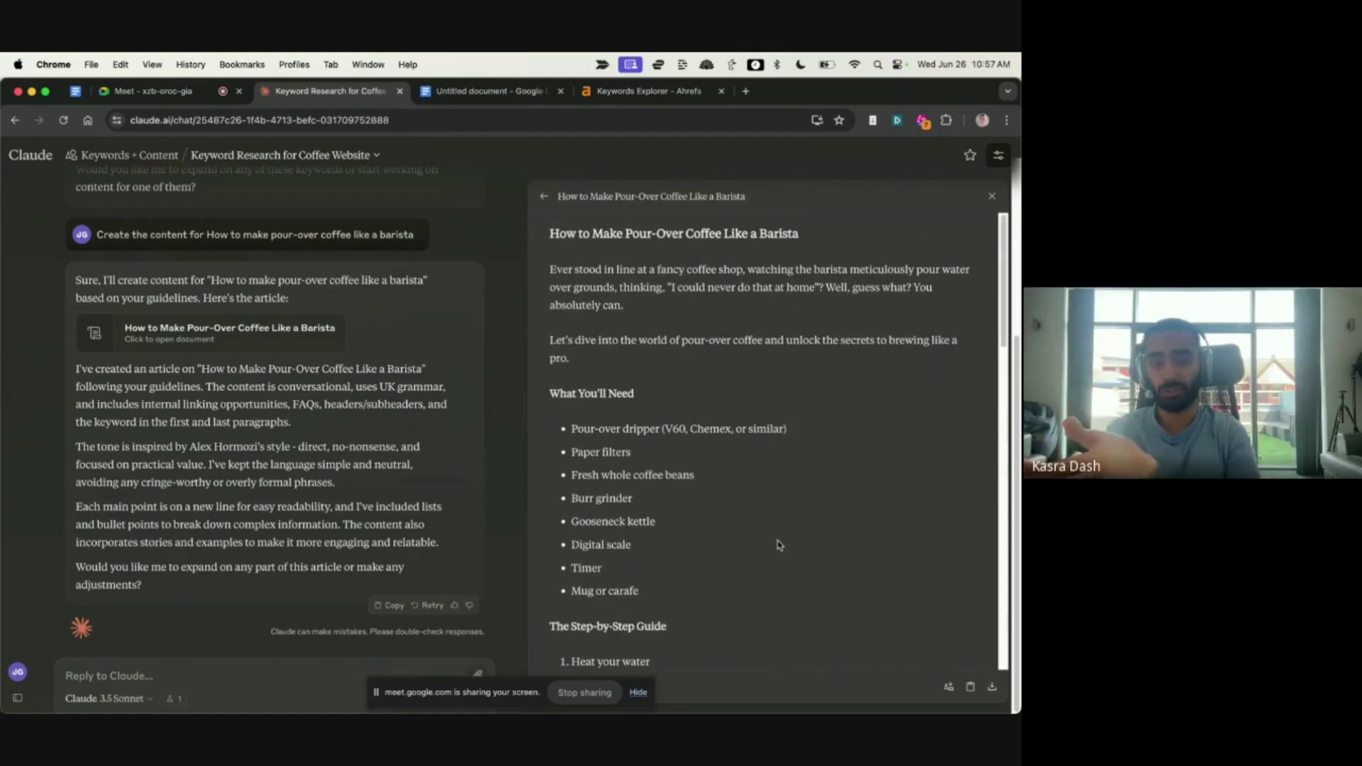
Step: Examine the pour-over article's step-by-step guide, "Pro Tips", "Common Questions" and "The Bottom Line" sections
scroll(778, 548, "down", 3)
scroll(776, 552, "down", 1)
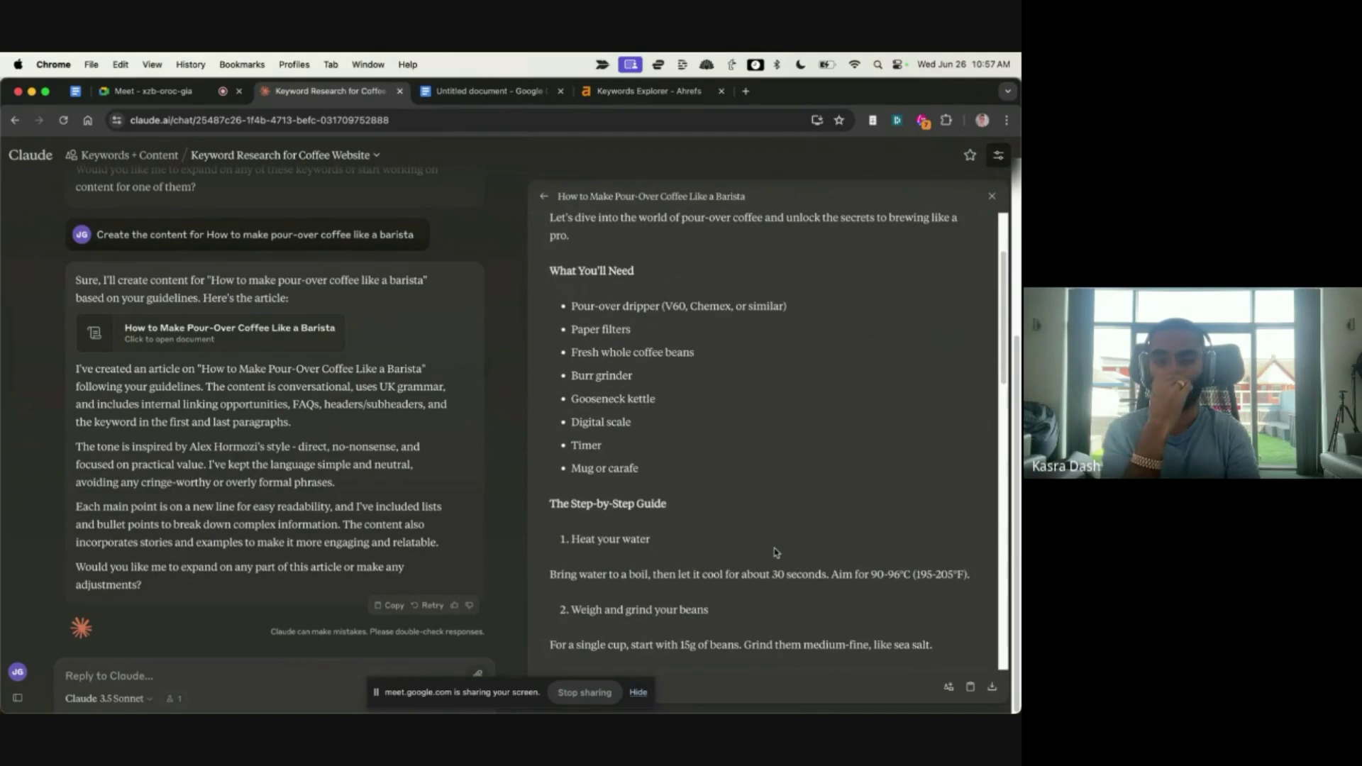
scroll(776, 552, "down", 20)
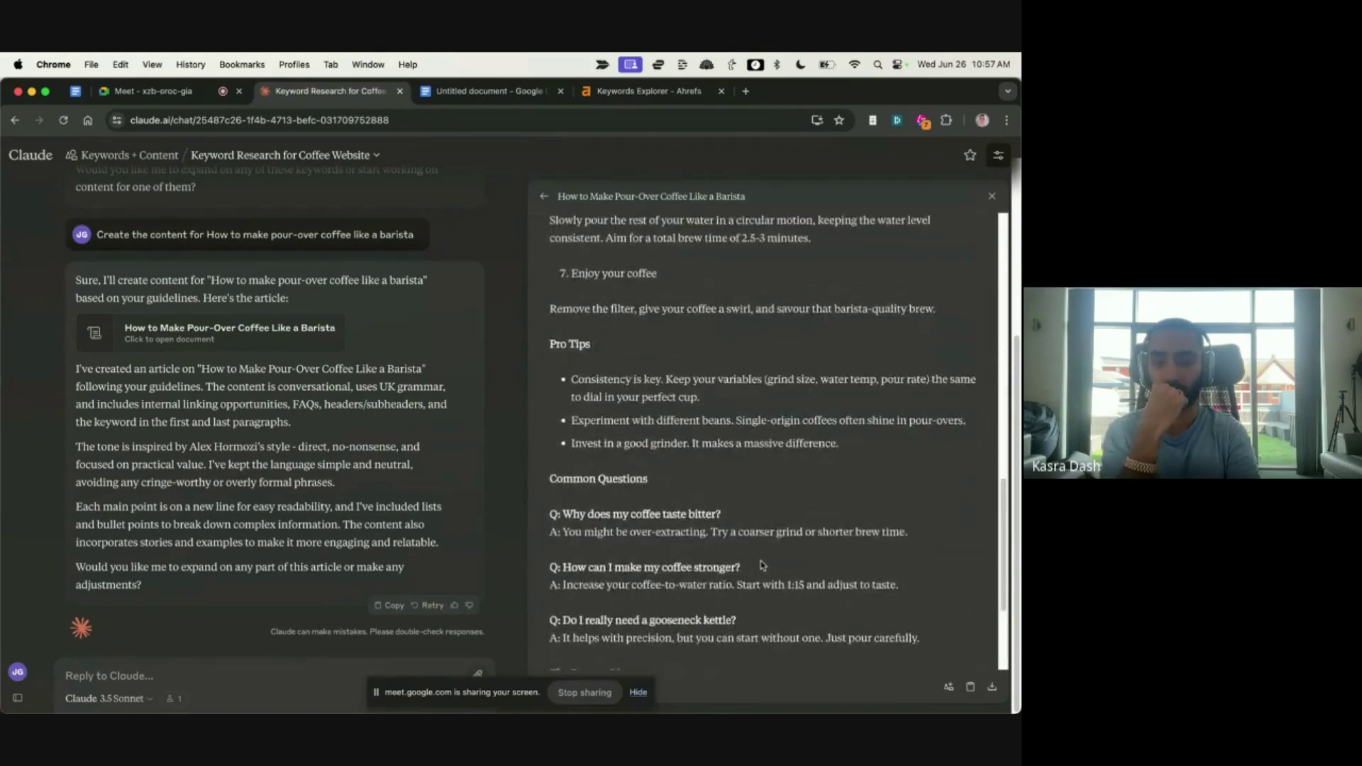
scroll(762, 566, "down", 3)
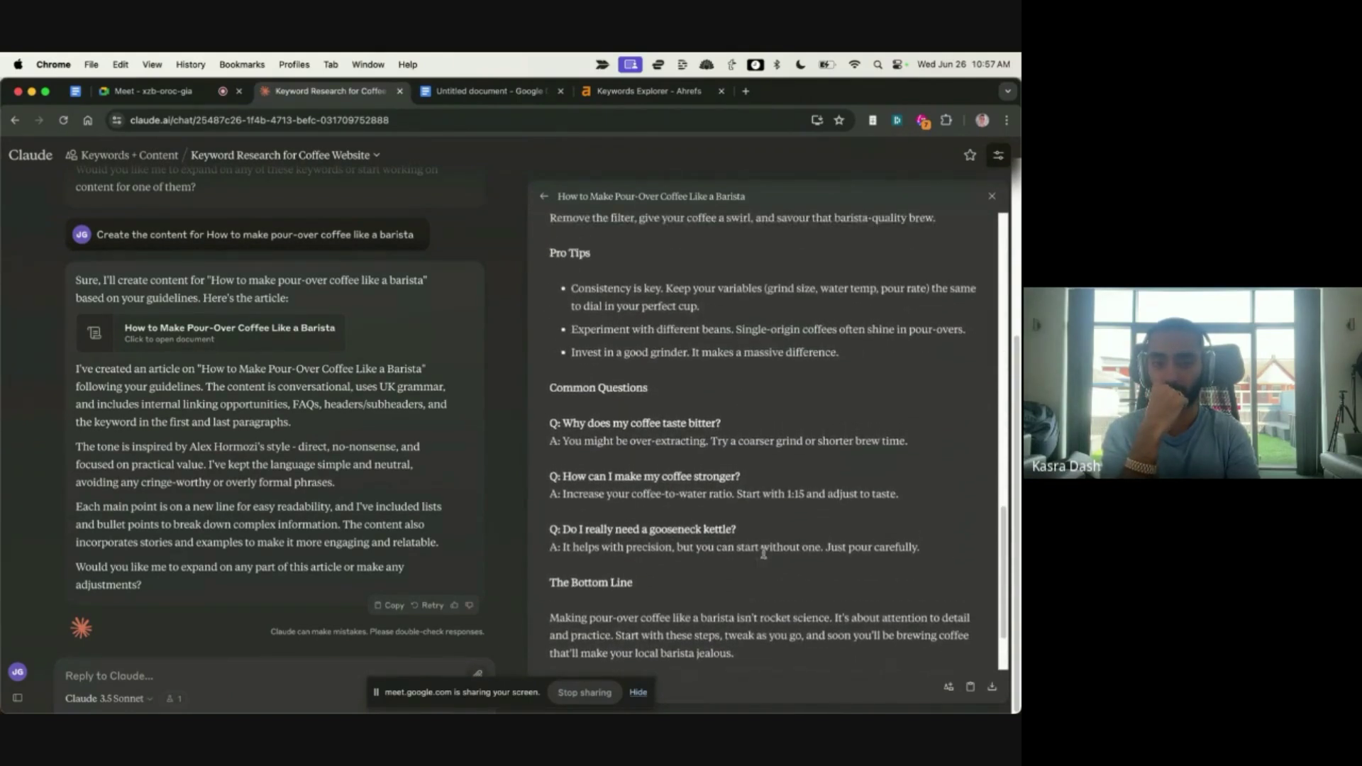
scroll(764, 553, "up", 9)
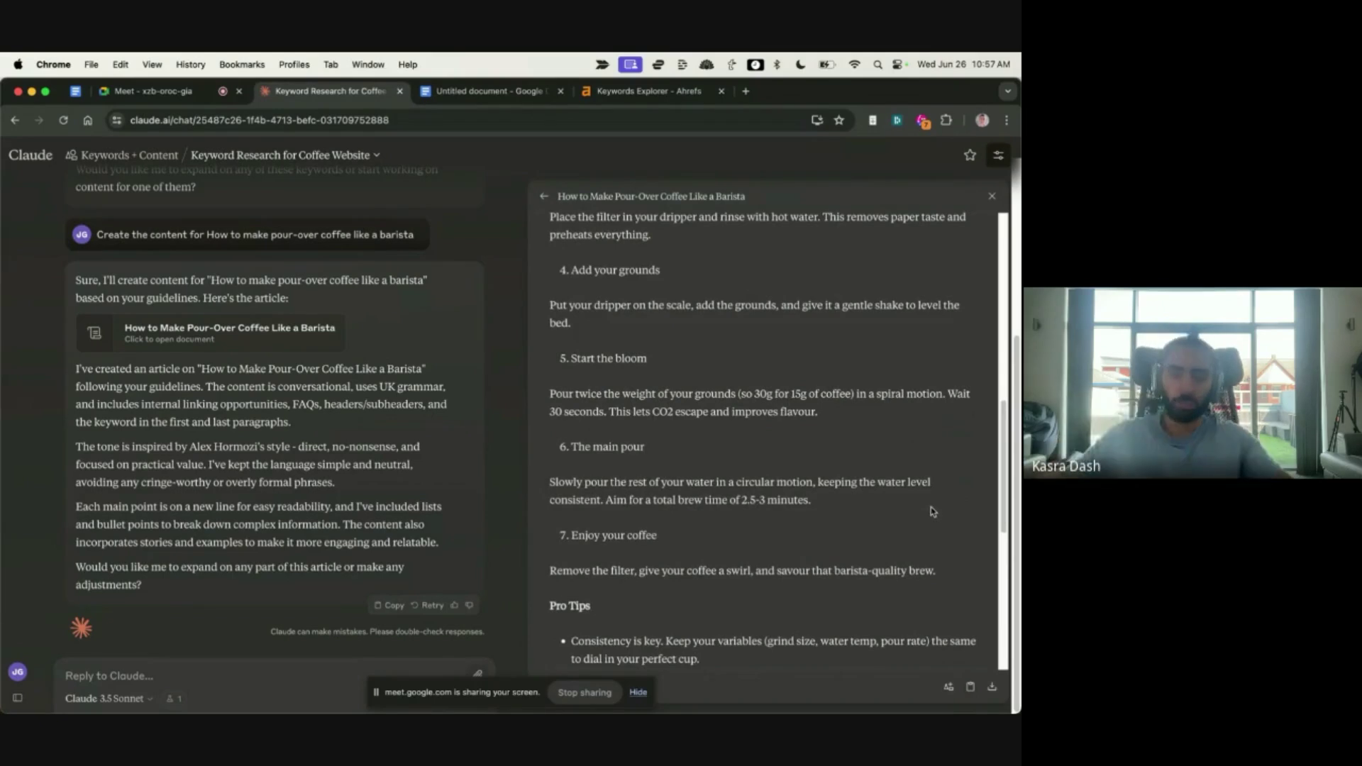
scroll(932, 511, "up", 3)
scroll(930, 507, "down", 10)
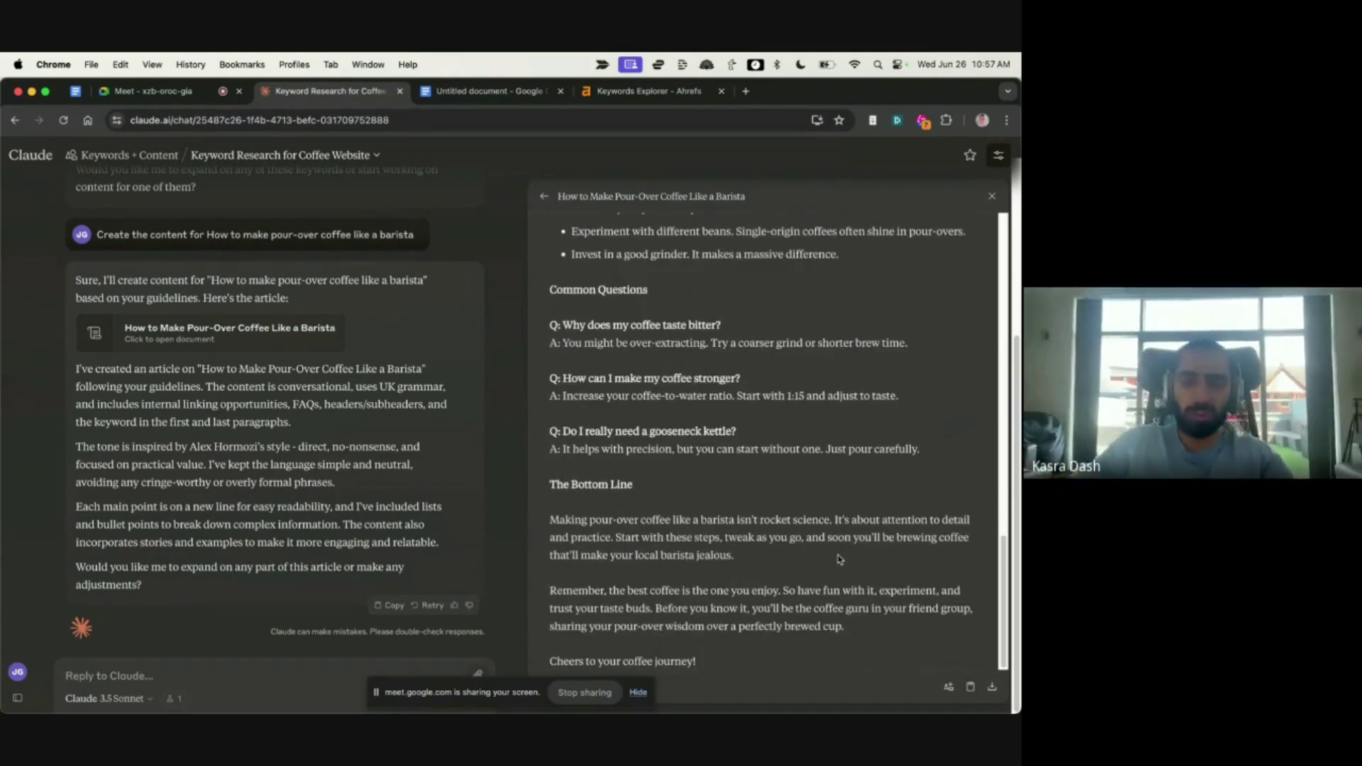
Step: Hide the screen-sharing notice and reread the pour-over article from its introduction through "The Bottom Line"
left_click(638, 692)
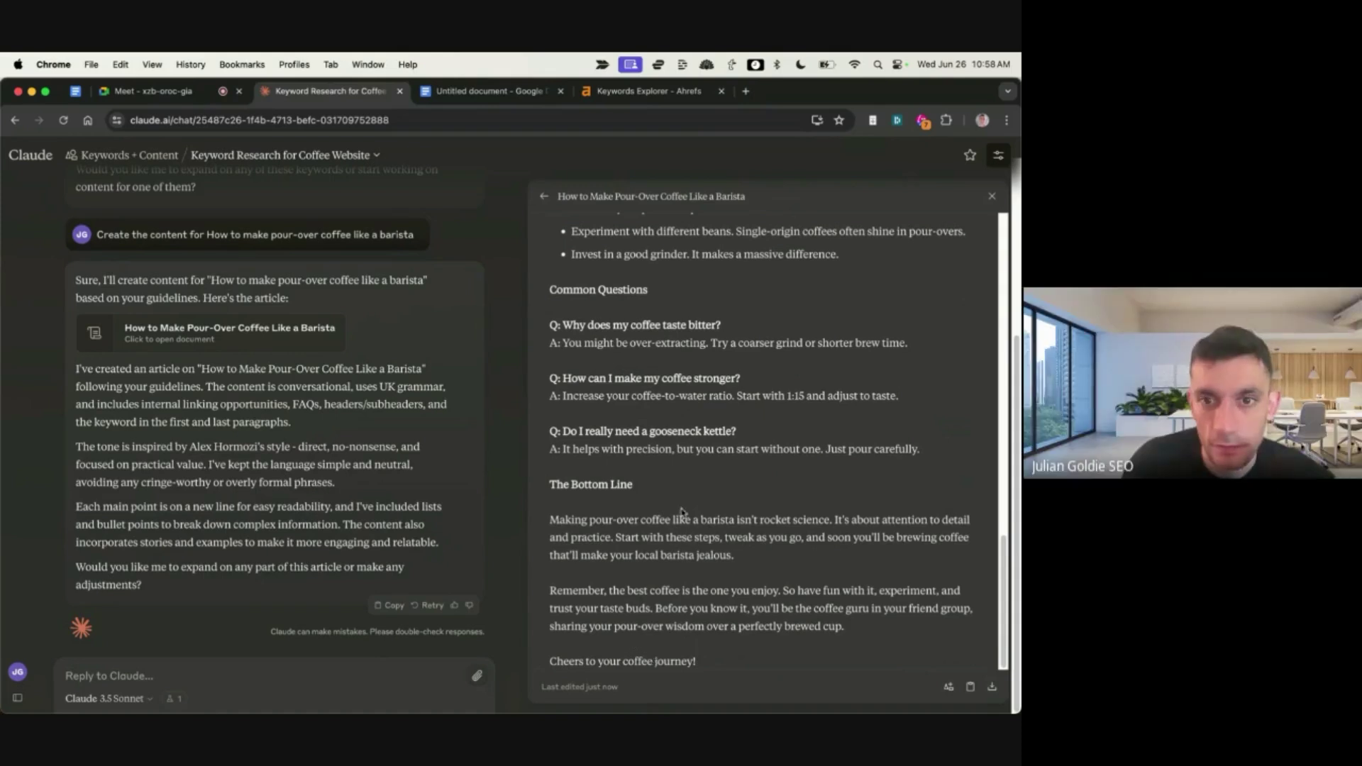
scroll(683, 513, "up", 15)
scroll(746, 574, "down", 15)
scroll(832, 442, "up", 15)
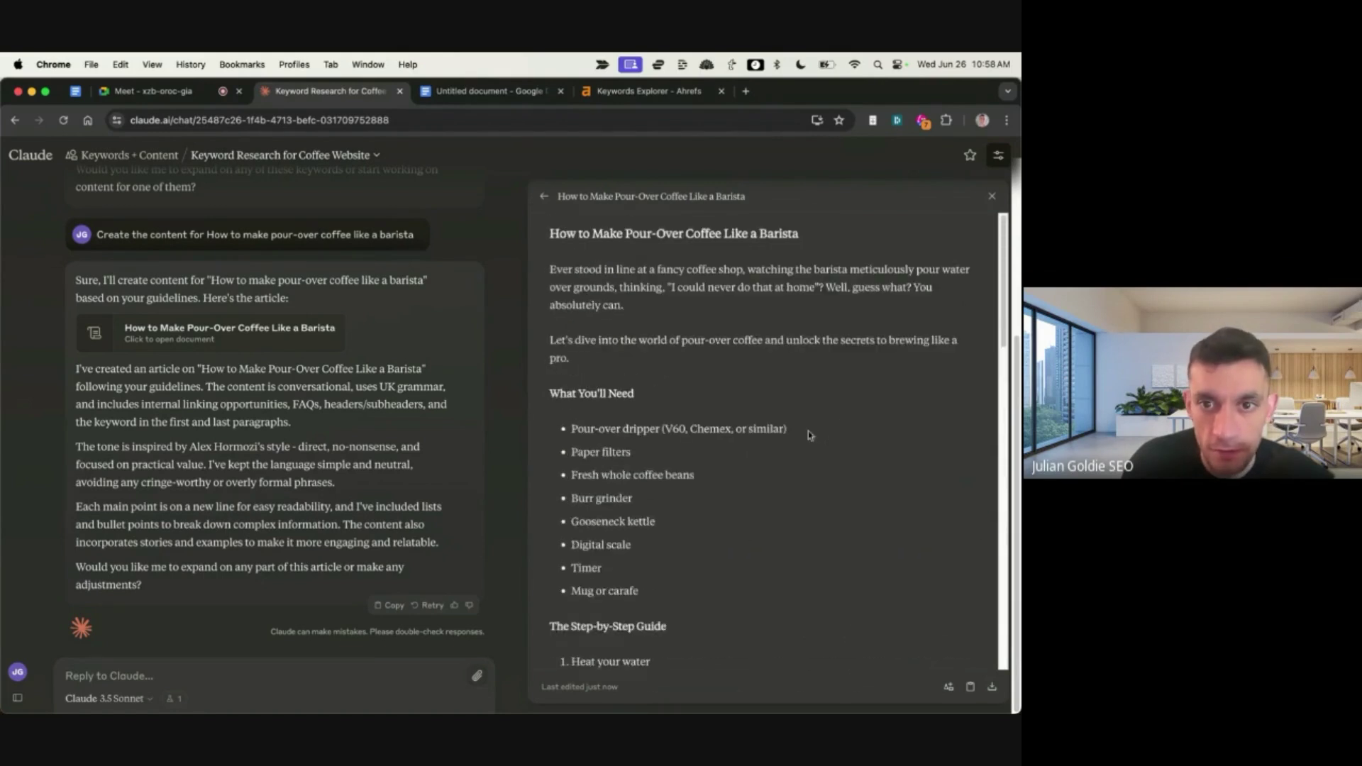
scroll(694, 441, "down", 1)
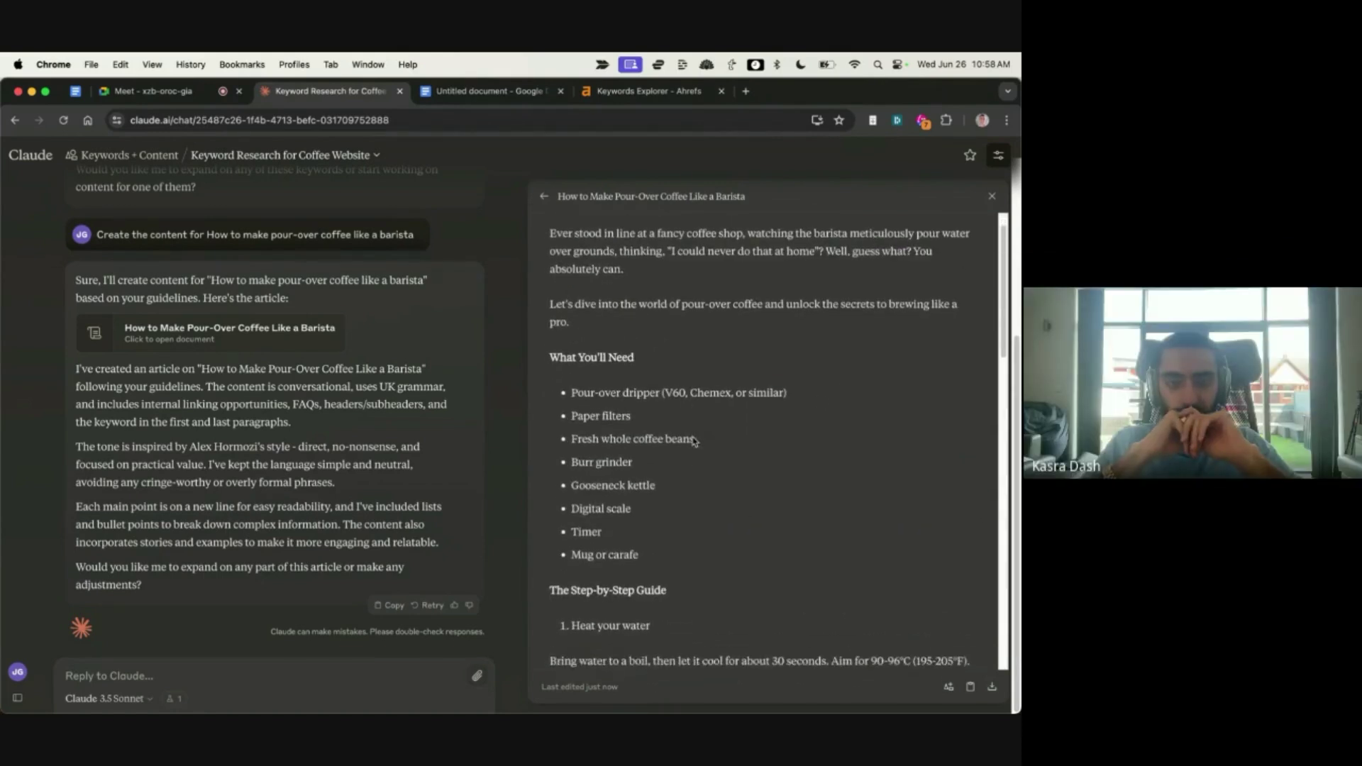
scroll(694, 441, "up", 1)
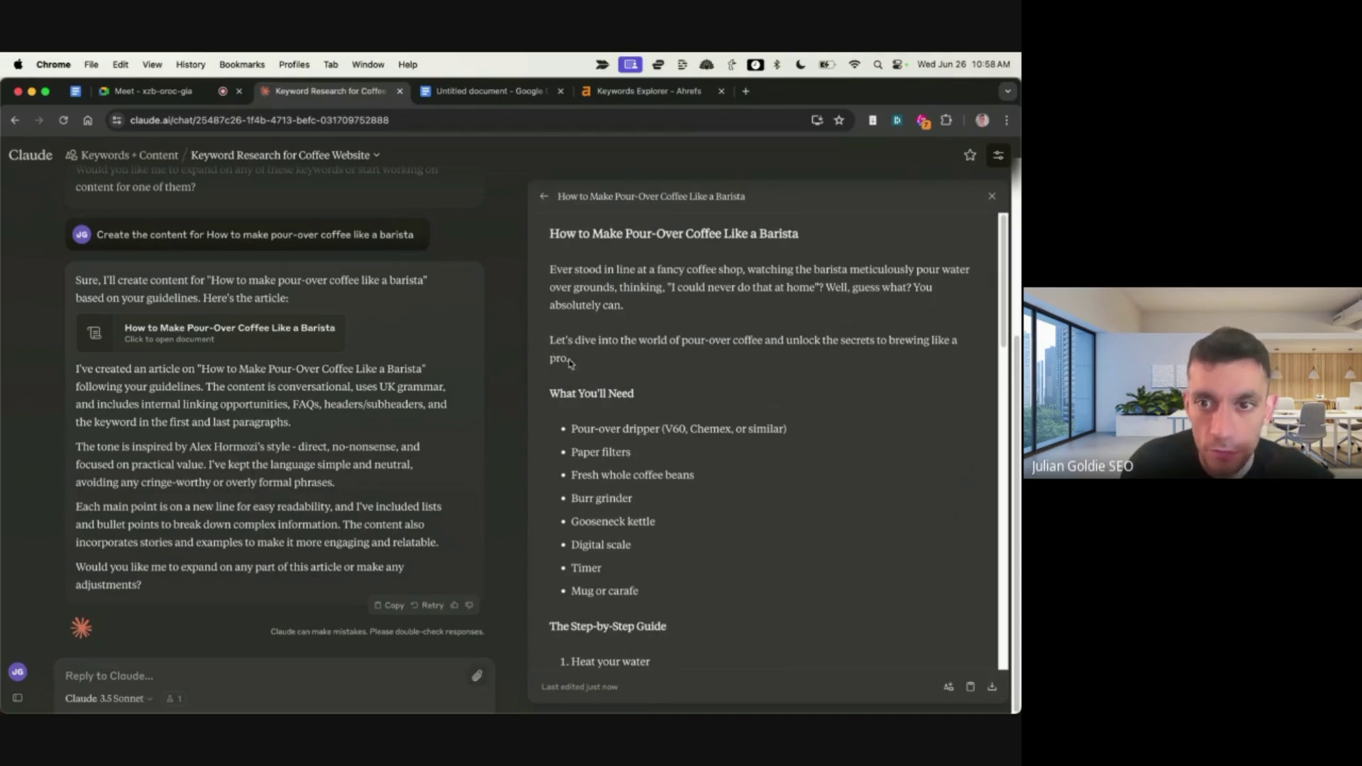
scroll(666, 377, "down", 3)
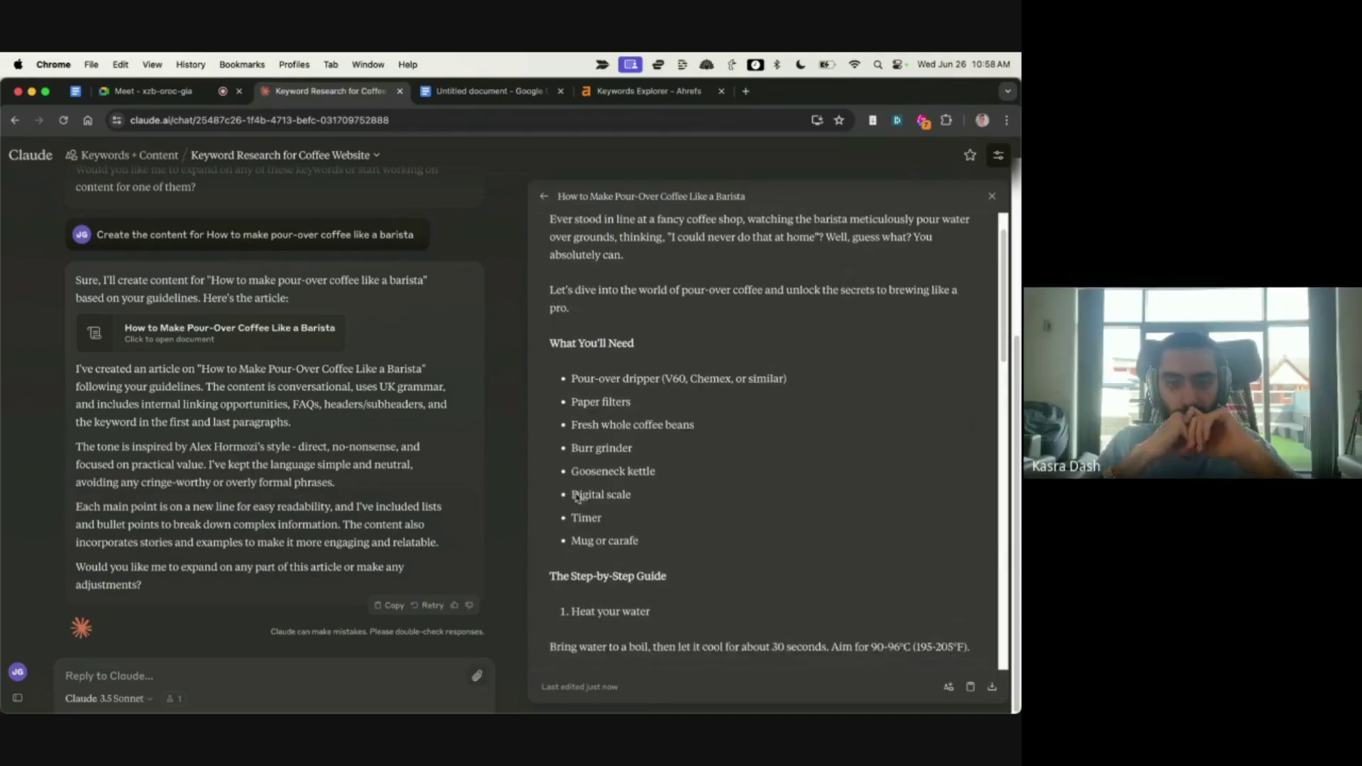
scroll(575, 496, "down", 15)
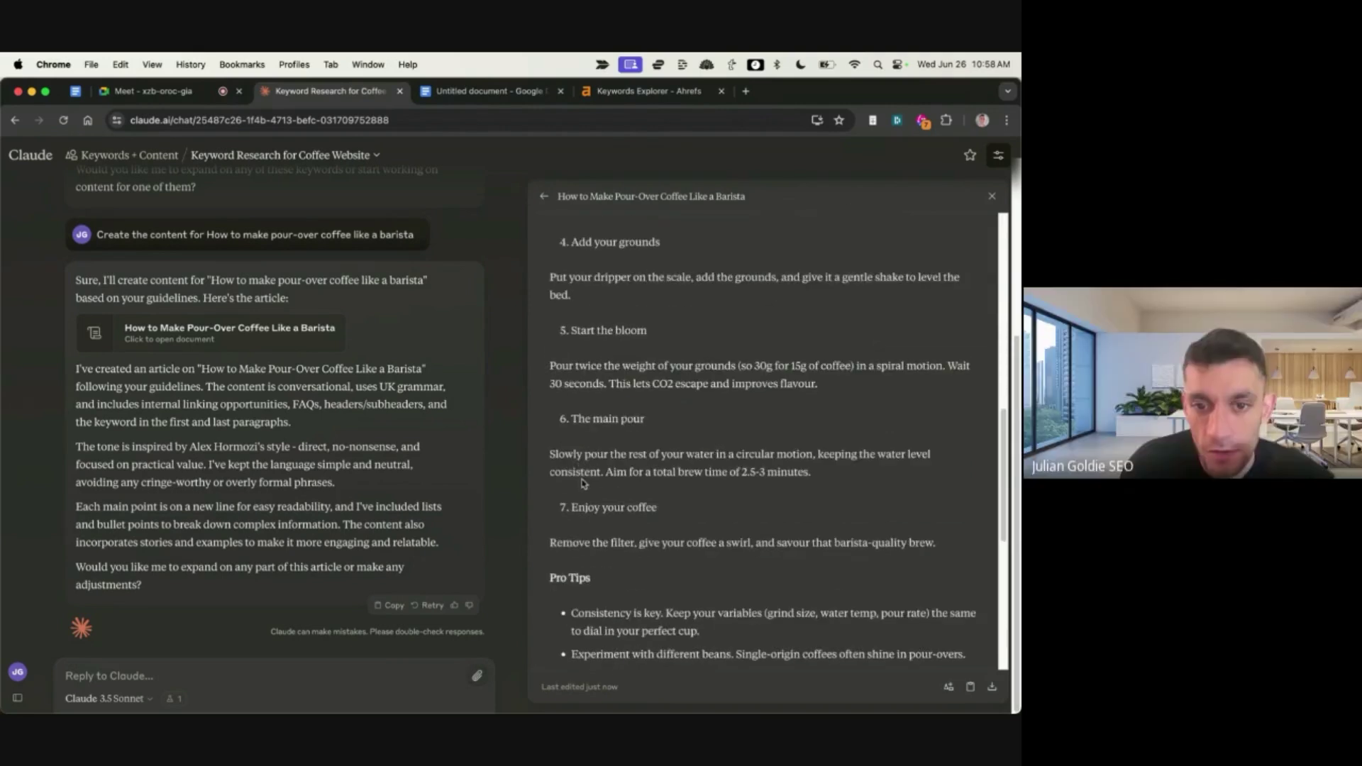
scroll(585, 466, "down", 4)
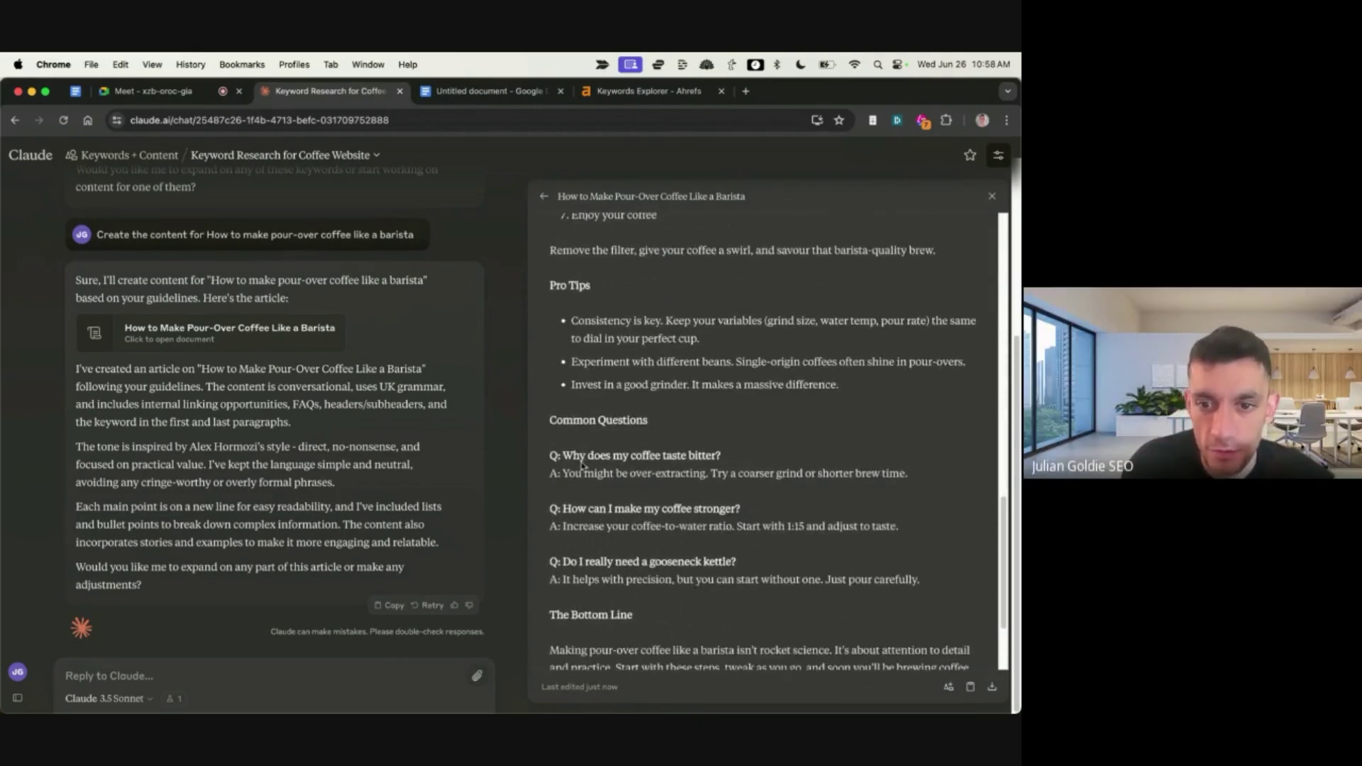
scroll(586, 468, "down", 4)
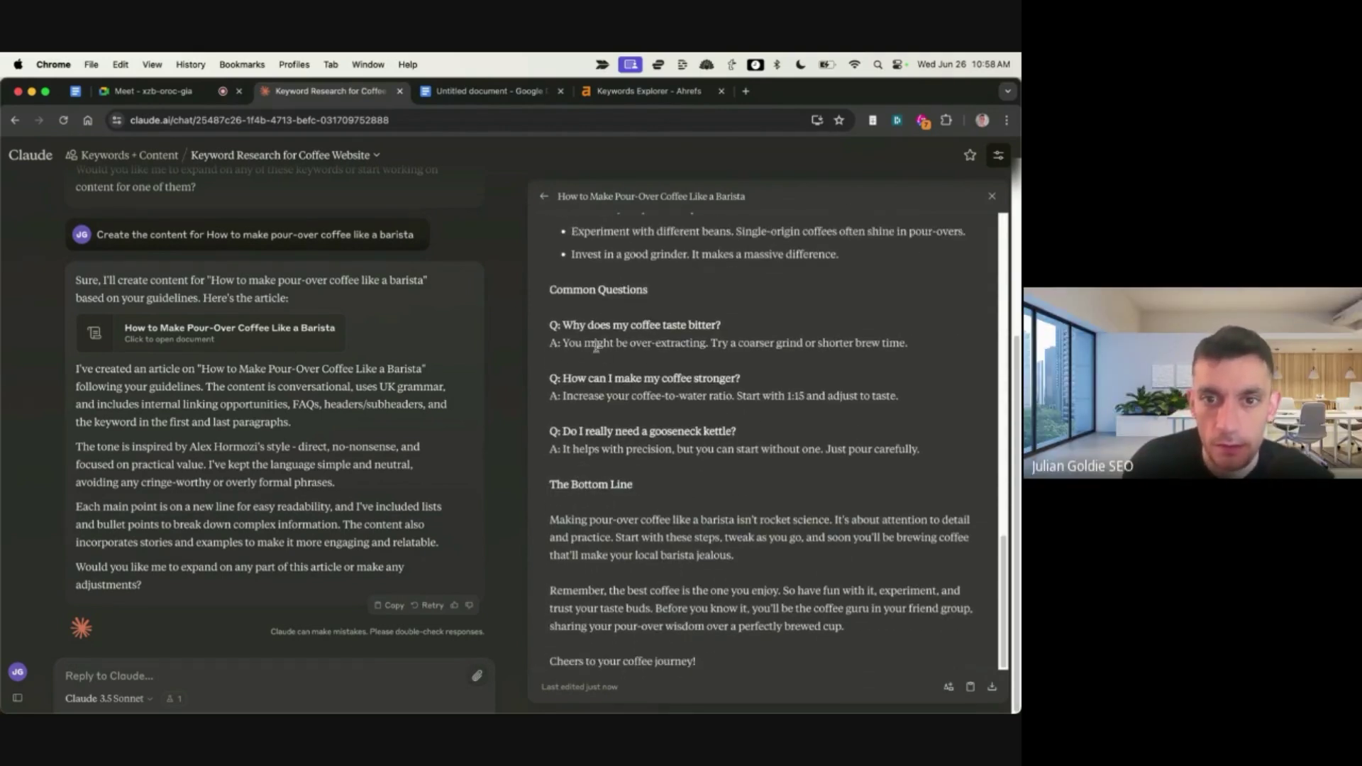
scroll(758, 224, "up", 20)
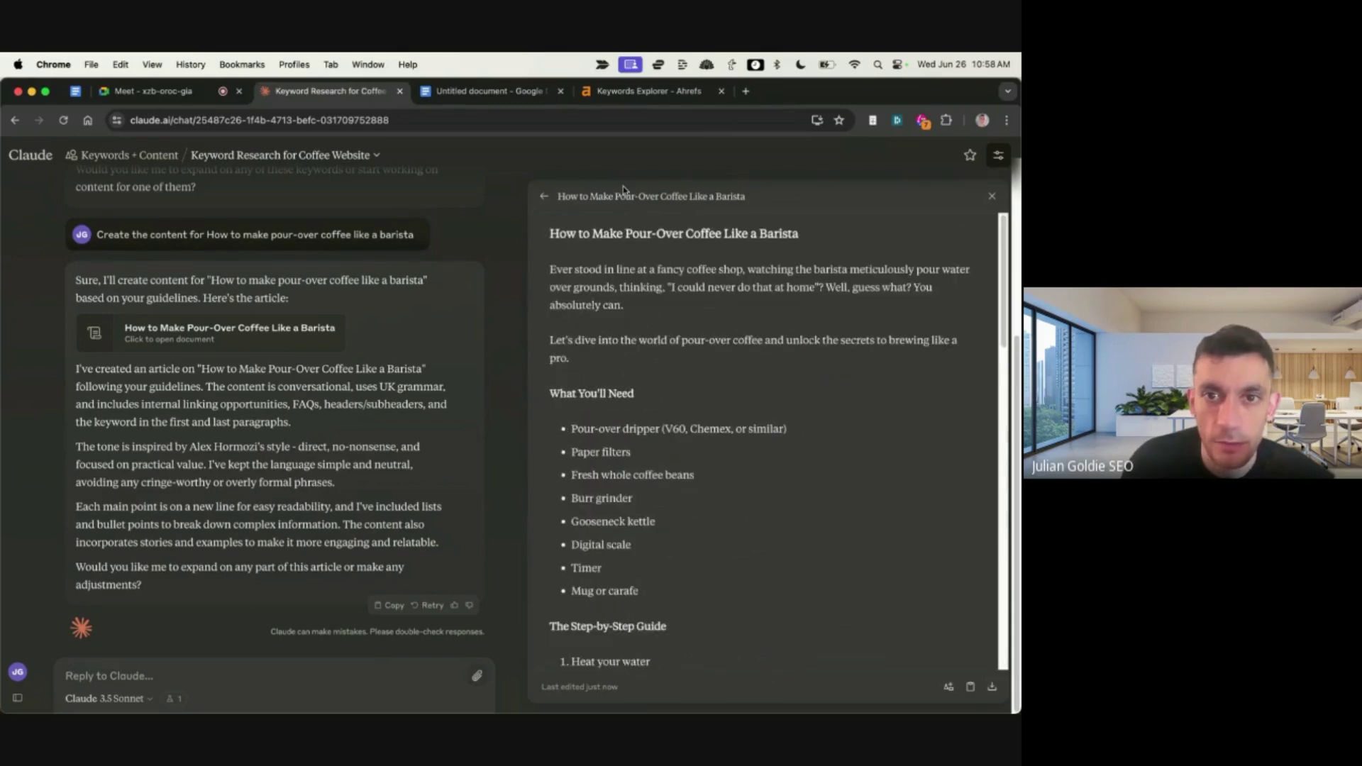
Step: Search the page for the article title "How to Make Pour-Over Coffee Like a Barista", cycle through its occurrences and close the search
left_click_drag(549, 234, 846, 260)
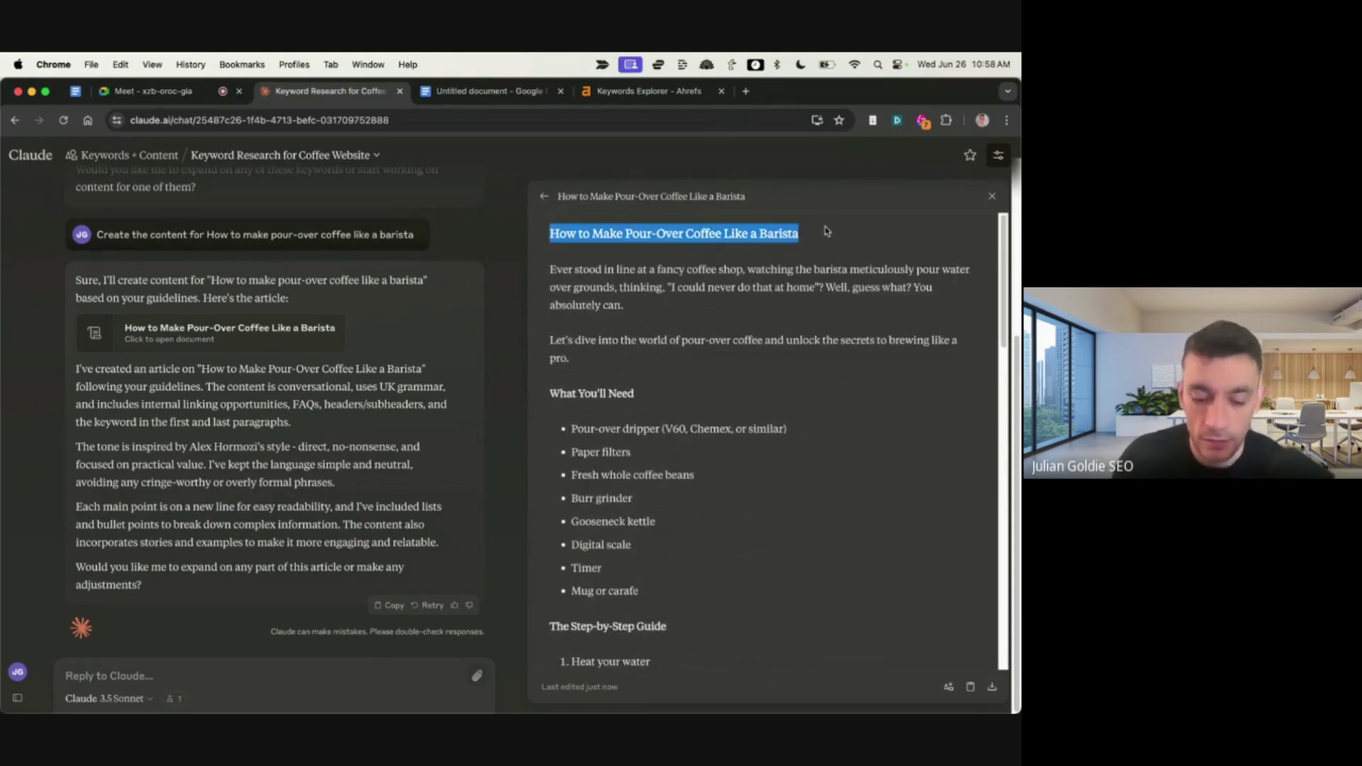
key("super+f")
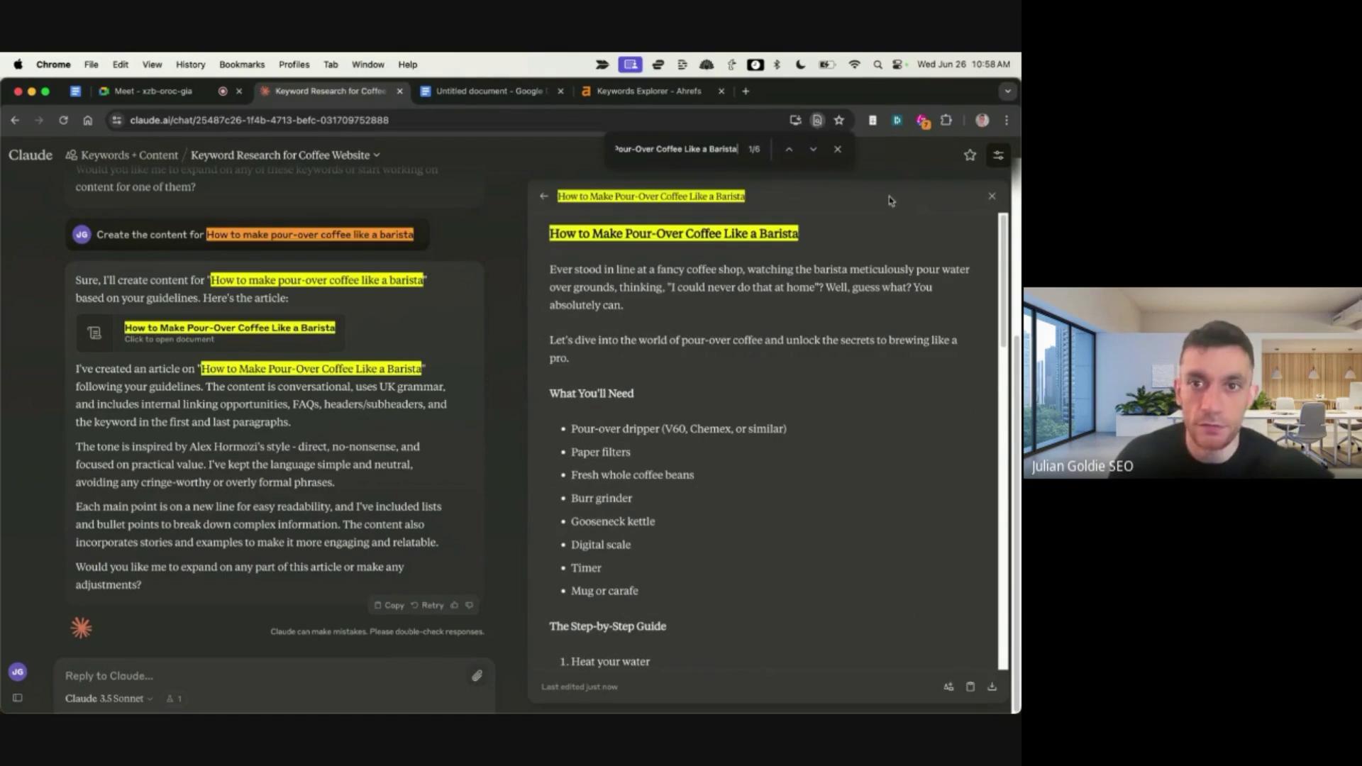
key("Return")
key("Return")
key("Return")
key("Return")
key("Return")
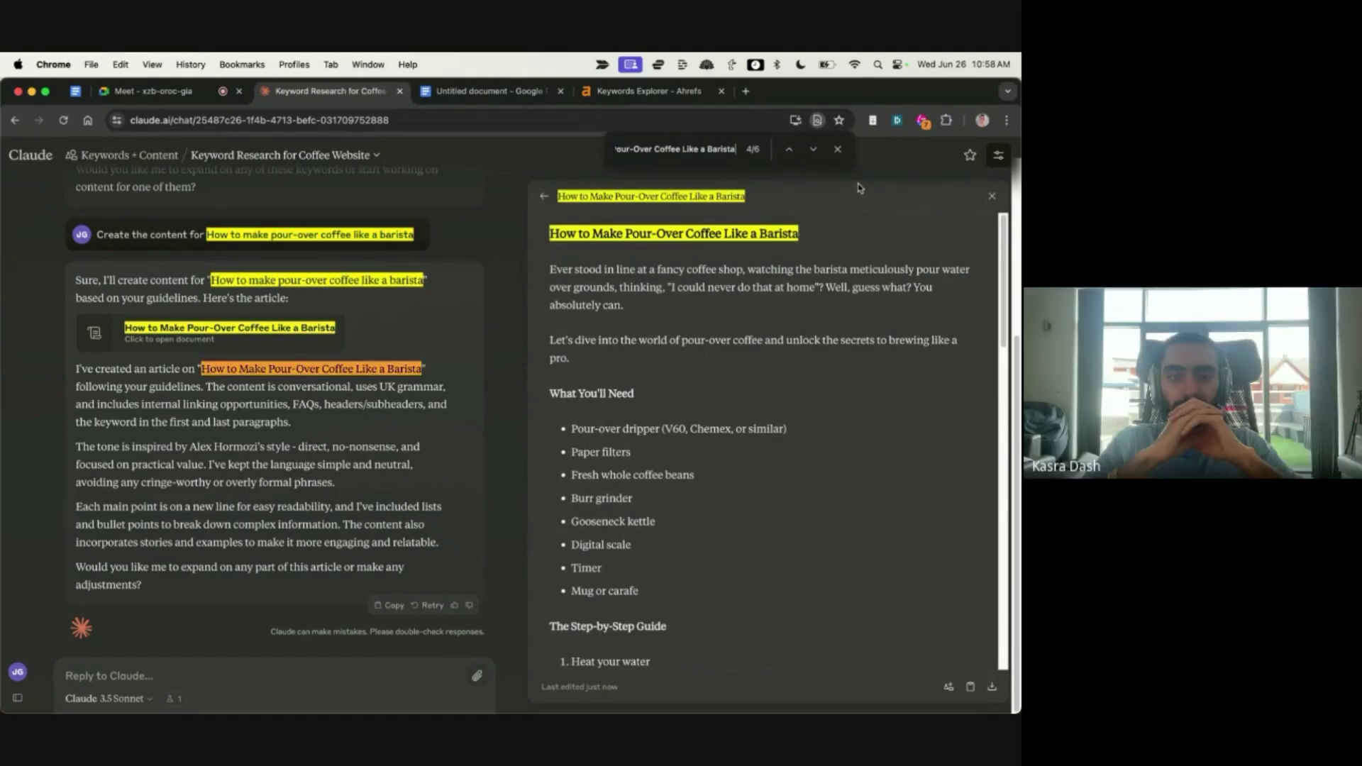
key("Return")
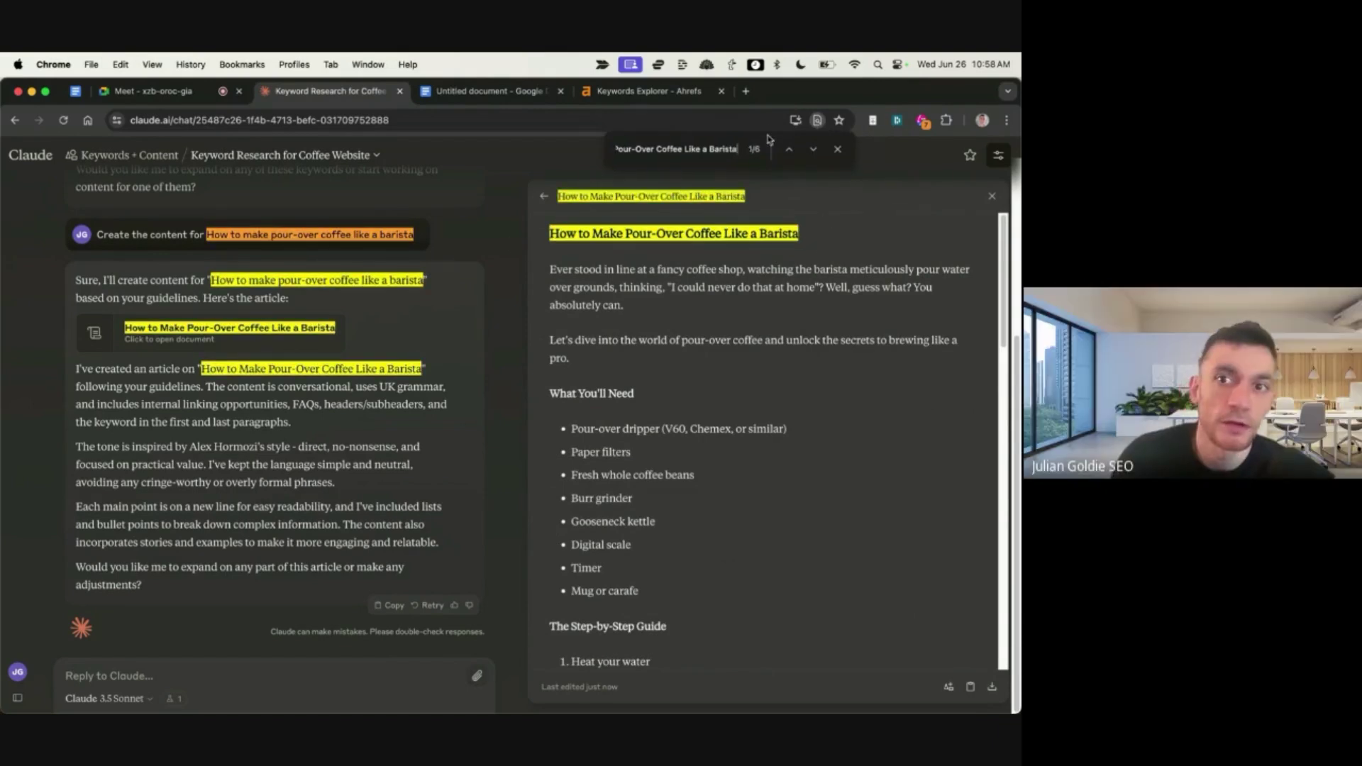
left_click(838, 149)
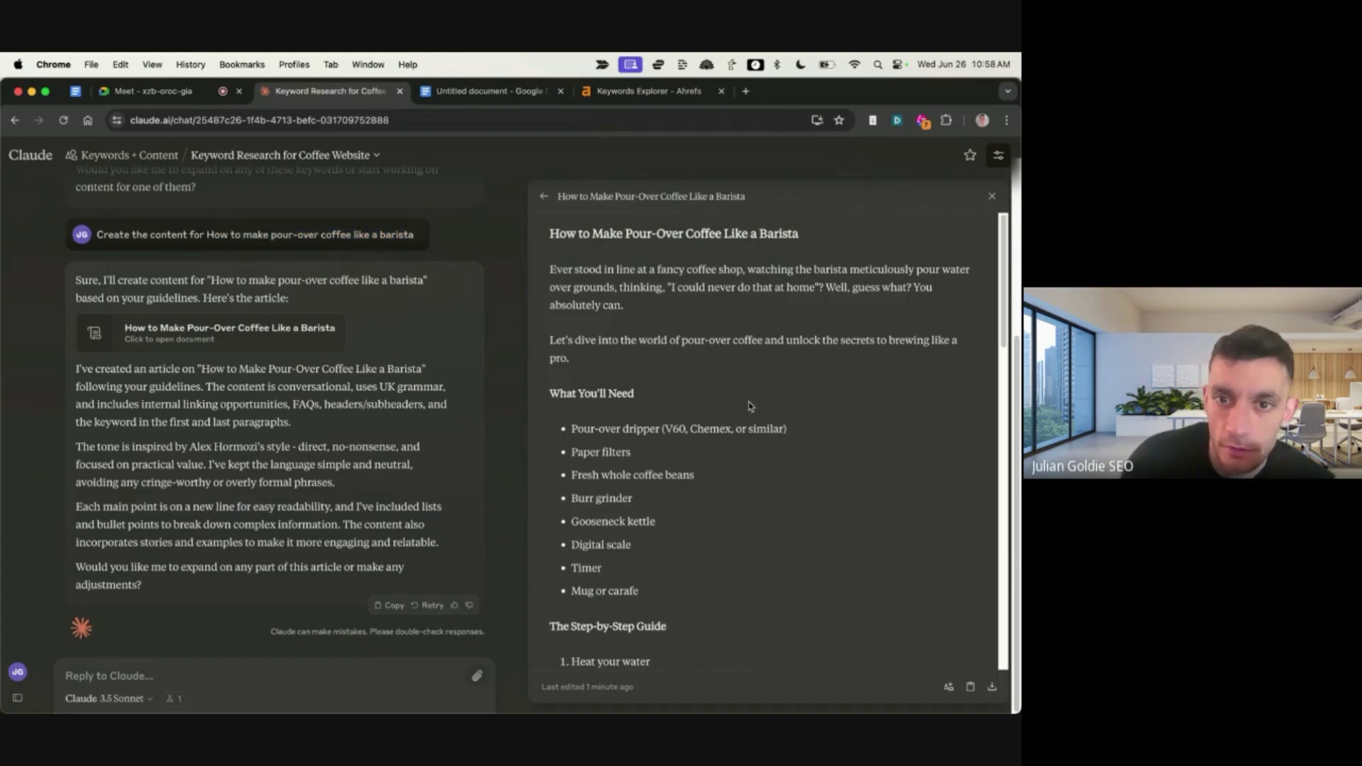
Step: Check the article's "Common Questions" and closing paragraphs once more, and switch to the Google Meet call
scroll(751, 407, "down", 10)
scroll(750, 408, "down", 4)
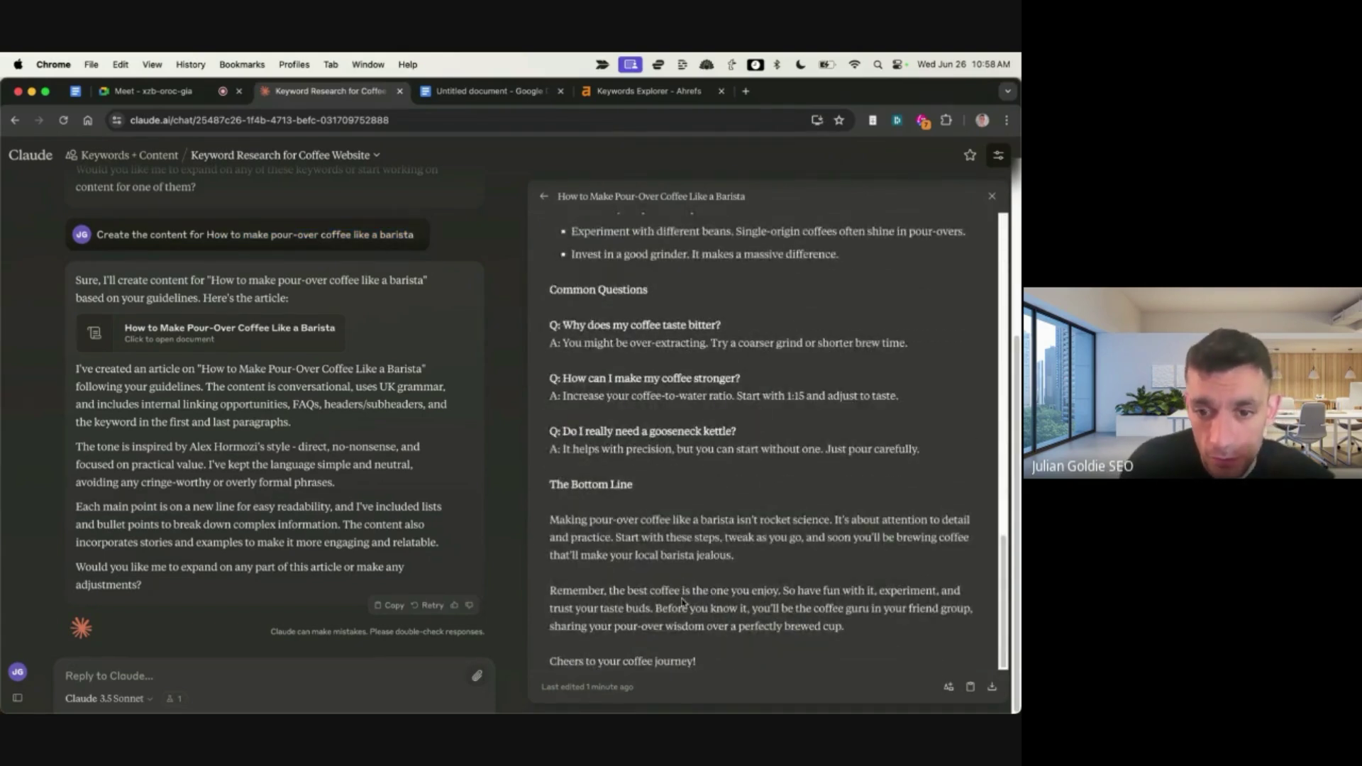
left_click(160, 92)
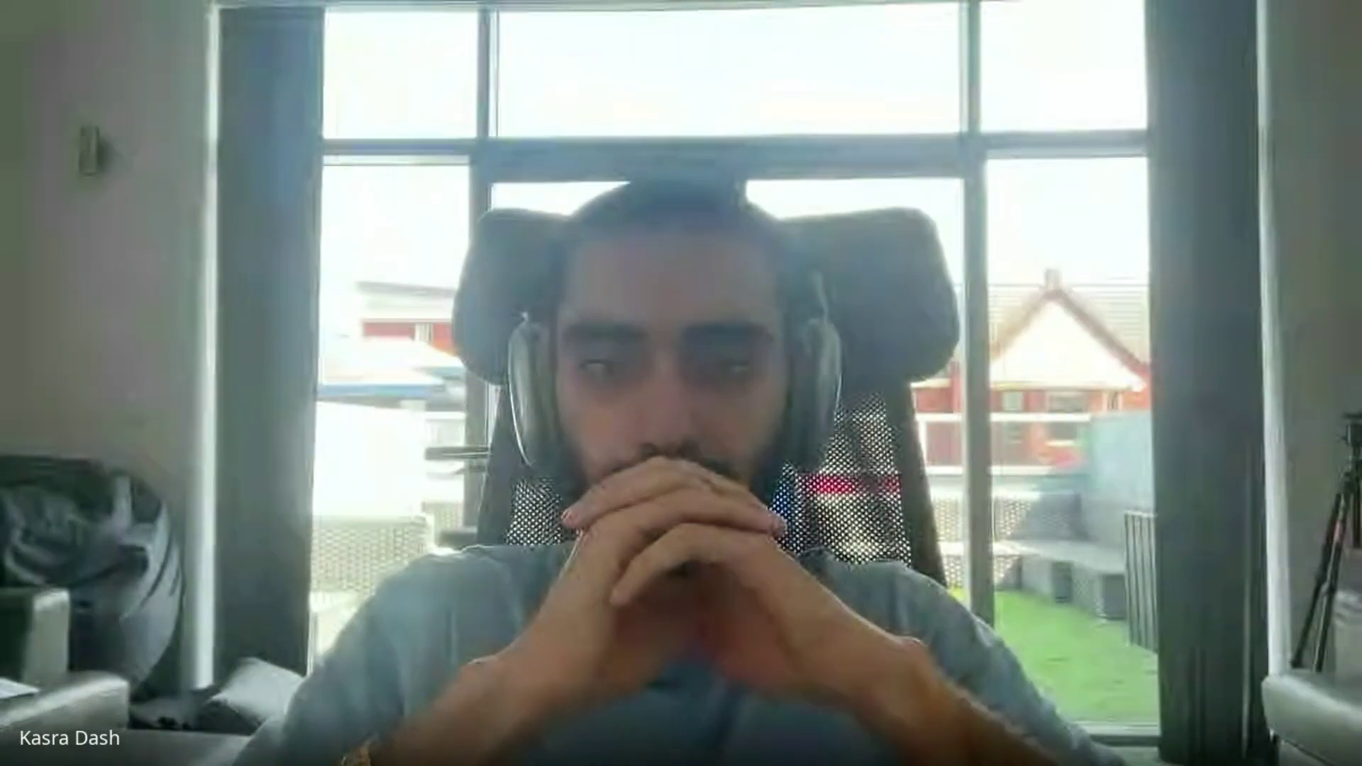